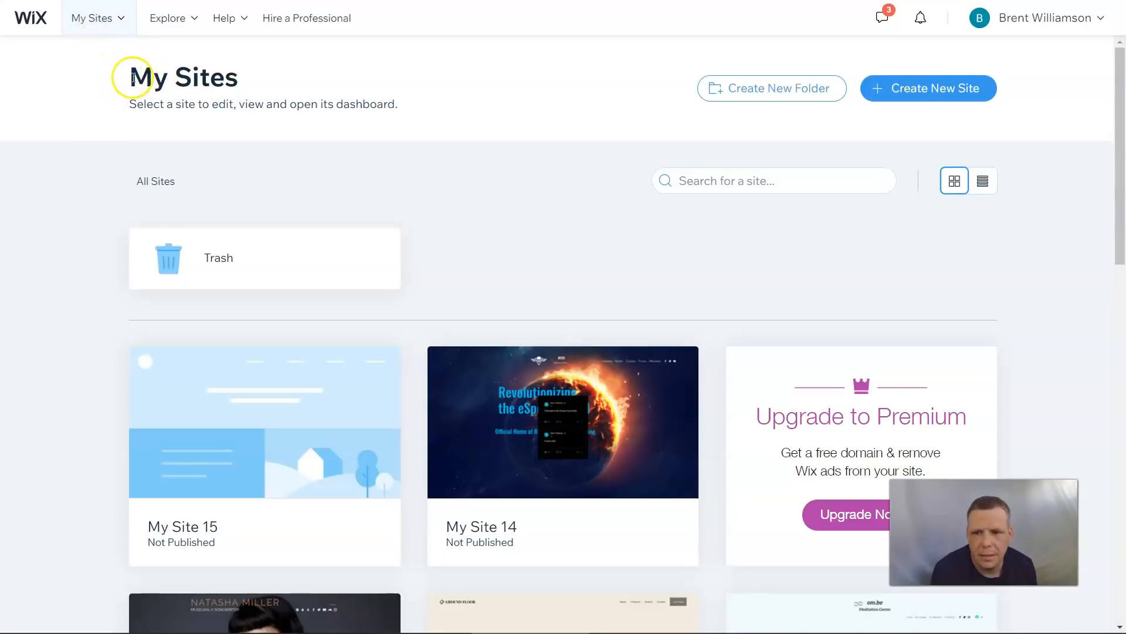
- Start creating a new site and choose Business as the kind of website
left_click_drag(133, 78, 264, 88)
left_click(663, 122)
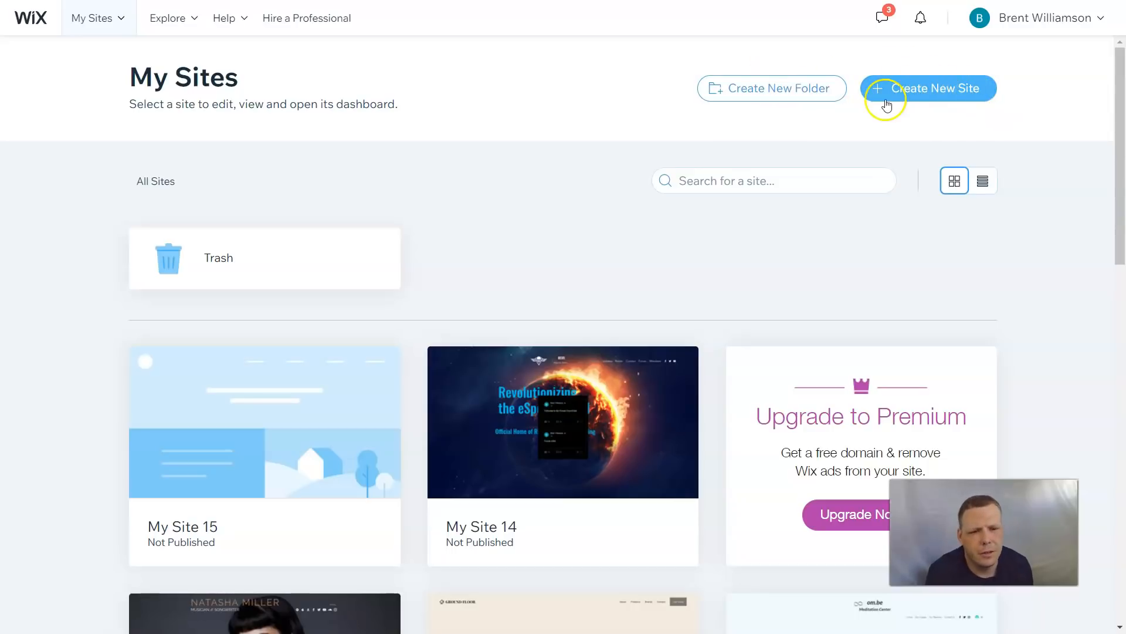
left_click(919, 96)
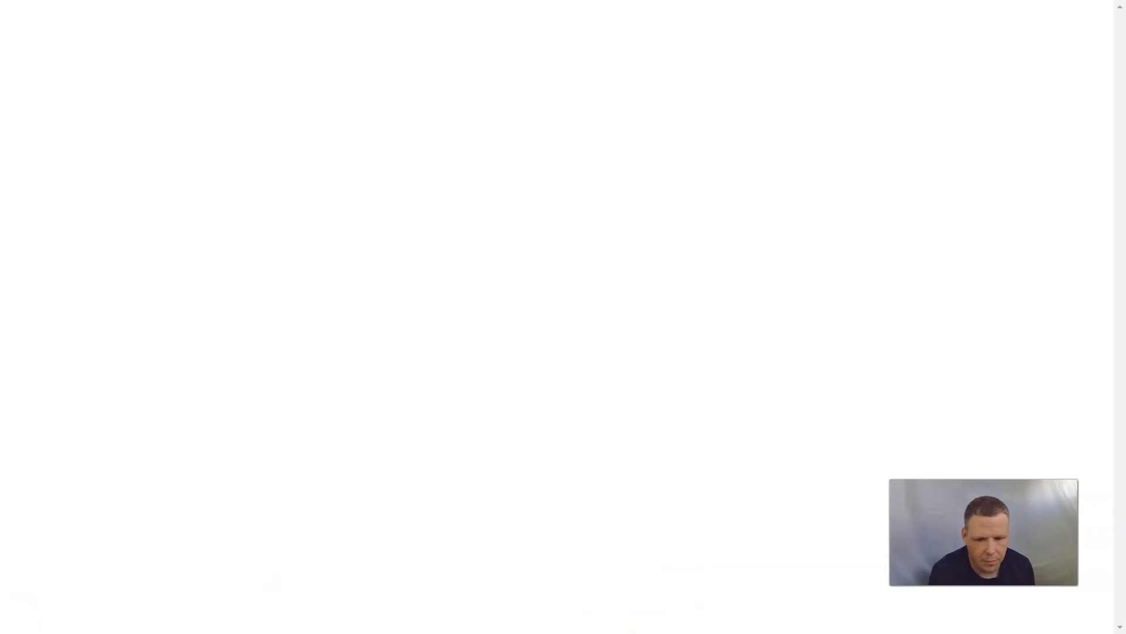
left_click(528, 237)
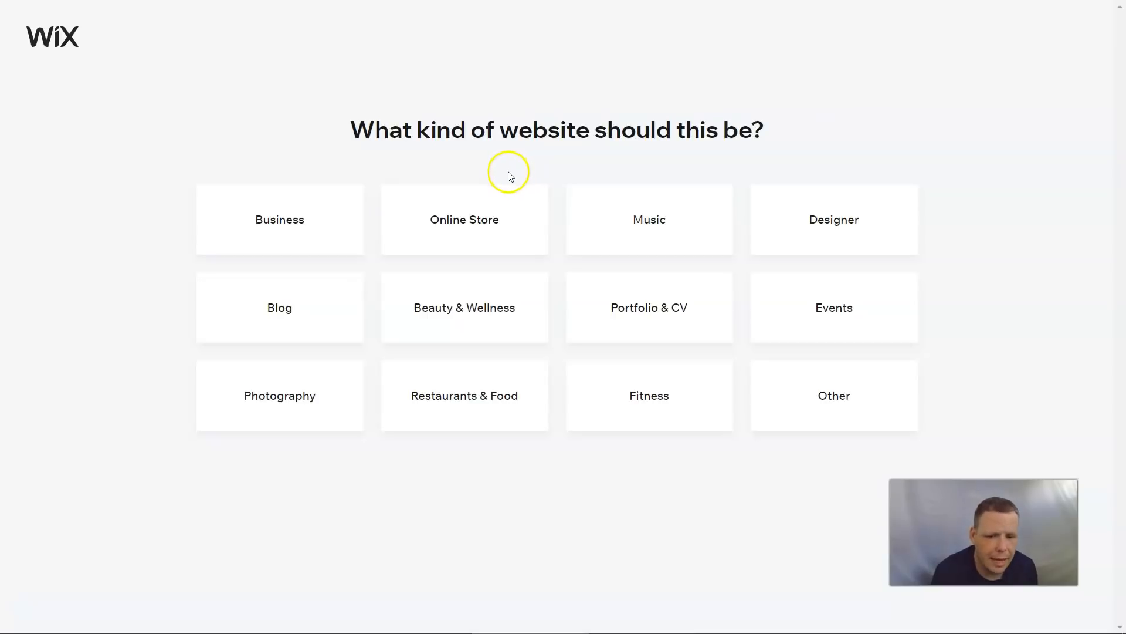
left_click(283, 228)
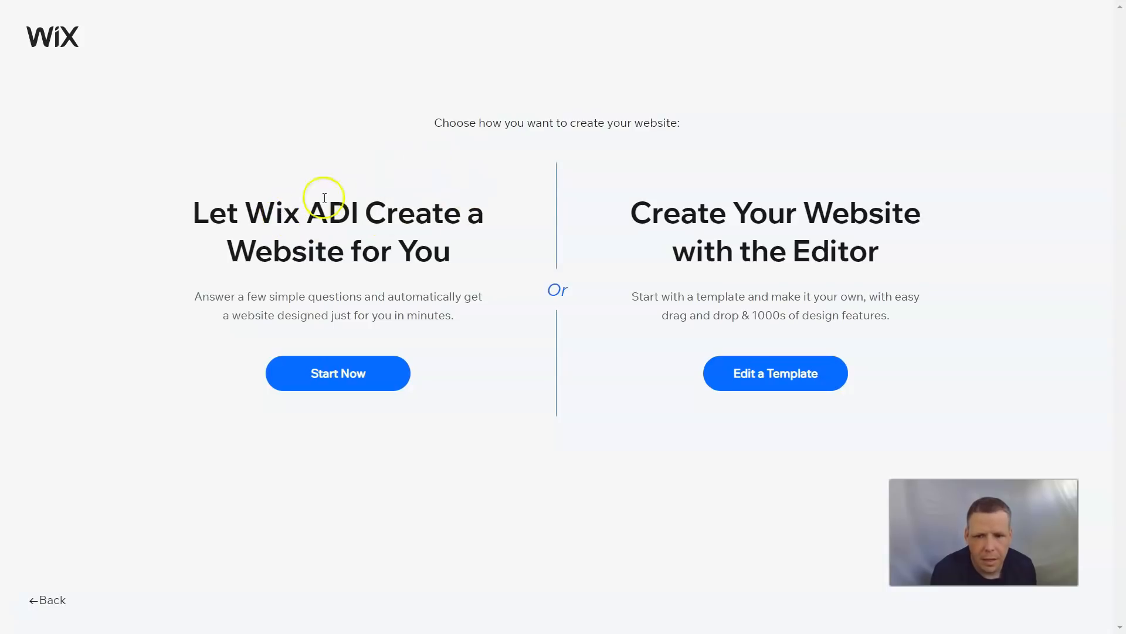
- Choose to build the website with the Editor by starting from a template
double_click(309, 216)
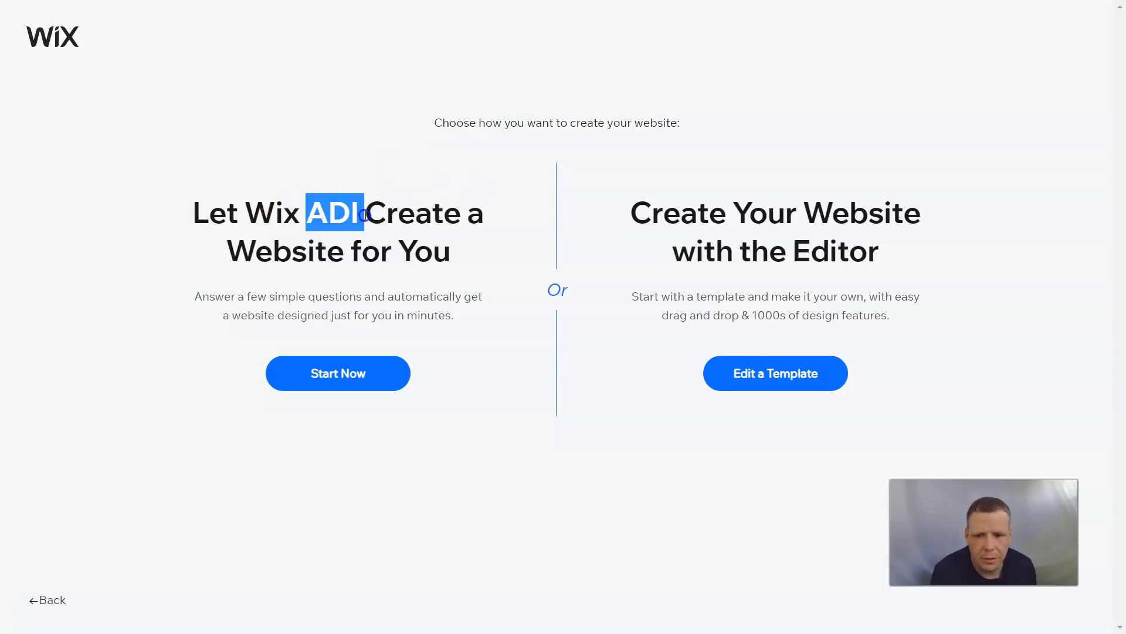
left_click(497, 291)
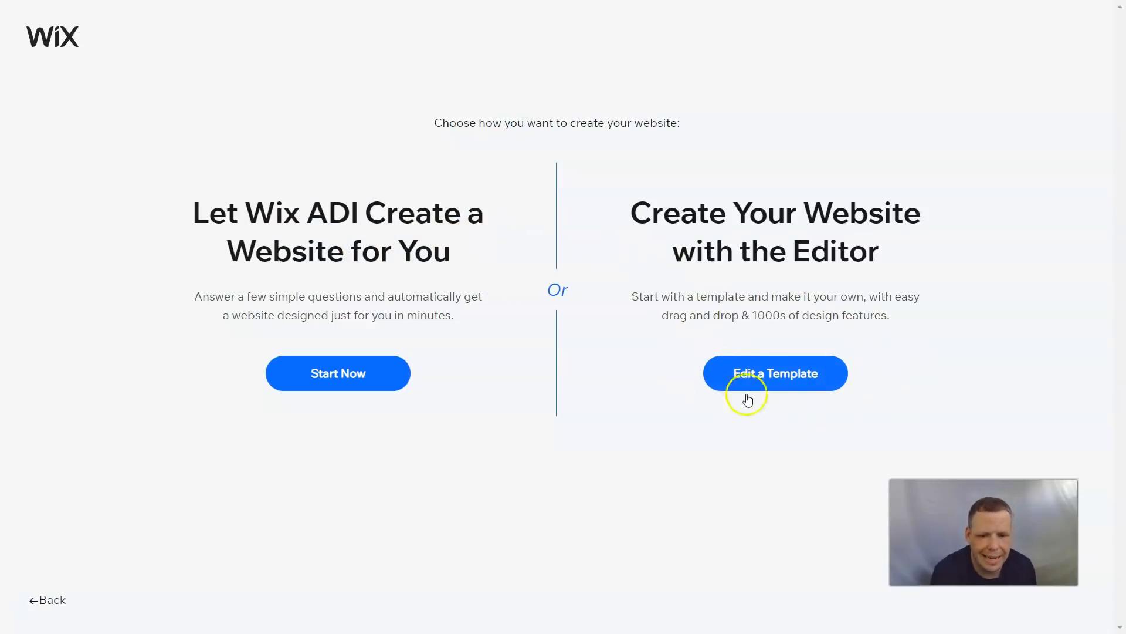
left_click(774, 380)
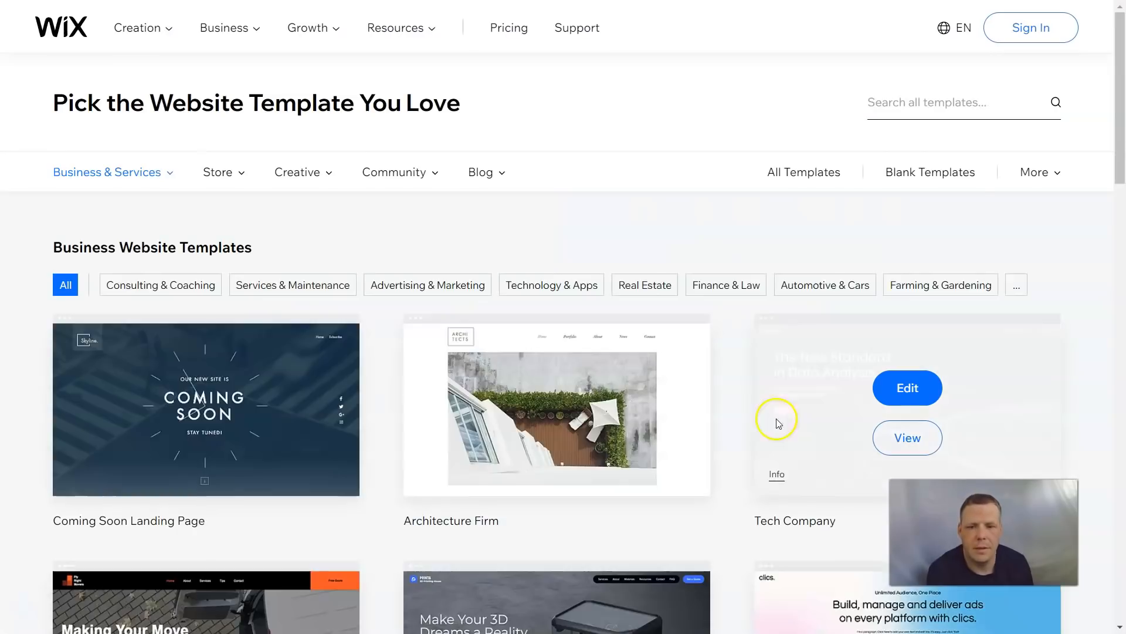
- Filter the templates to Makeup & Cosmetics under Beauty & Hair and browse the results
left_click(170, 174)
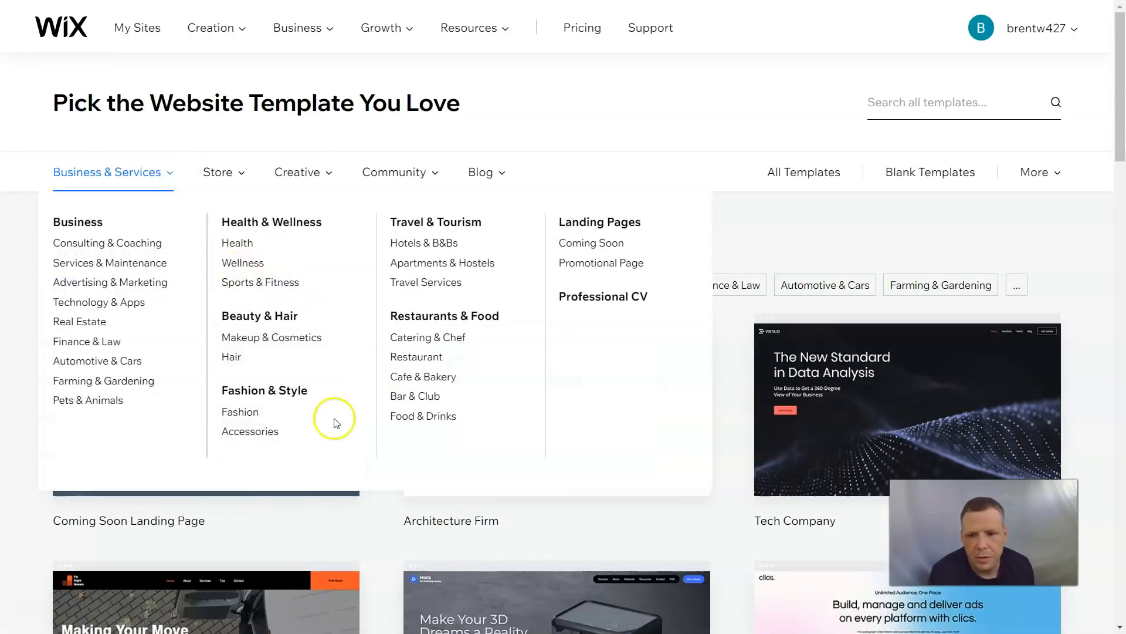
left_click(259, 336)
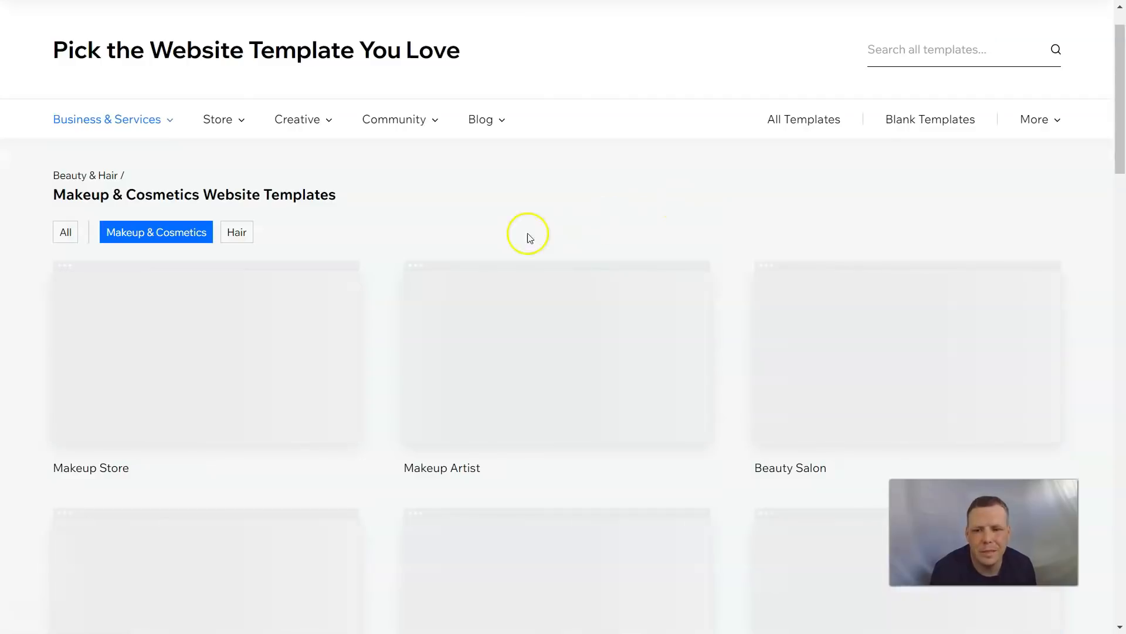
scroll(586, 200, "down", 1)
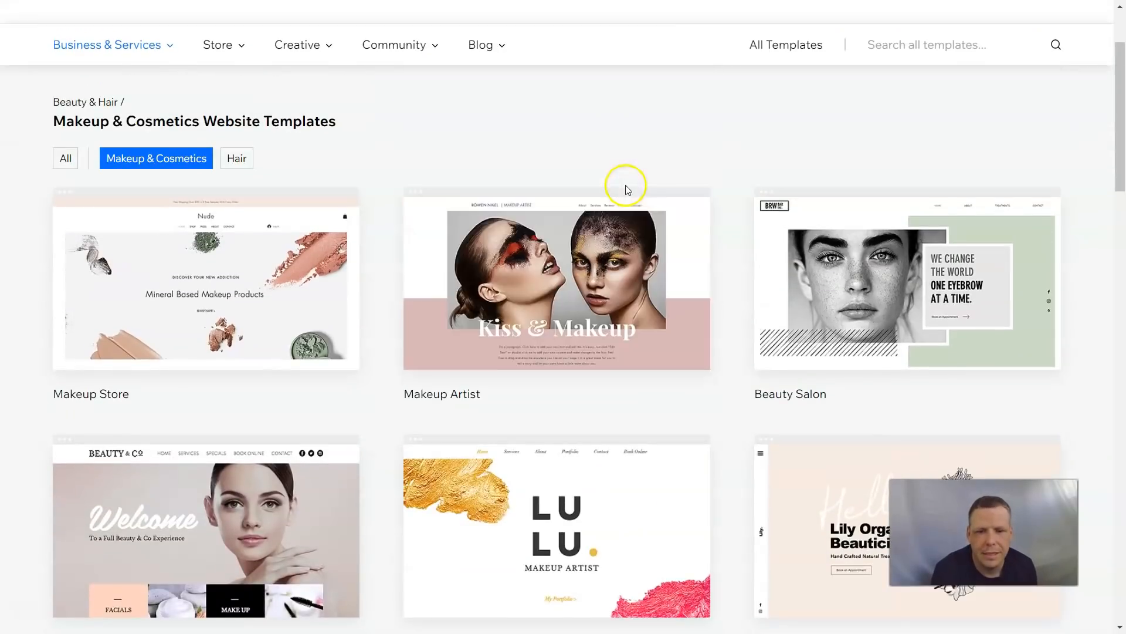
mouse_move(495, 339)
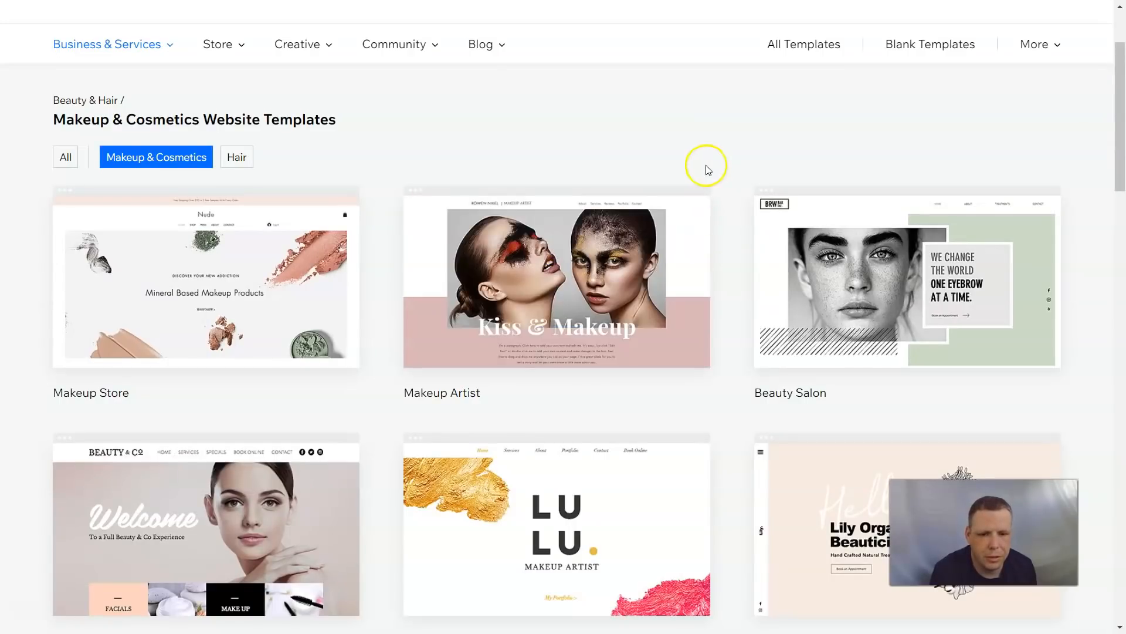
scroll(707, 168, "down", 3)
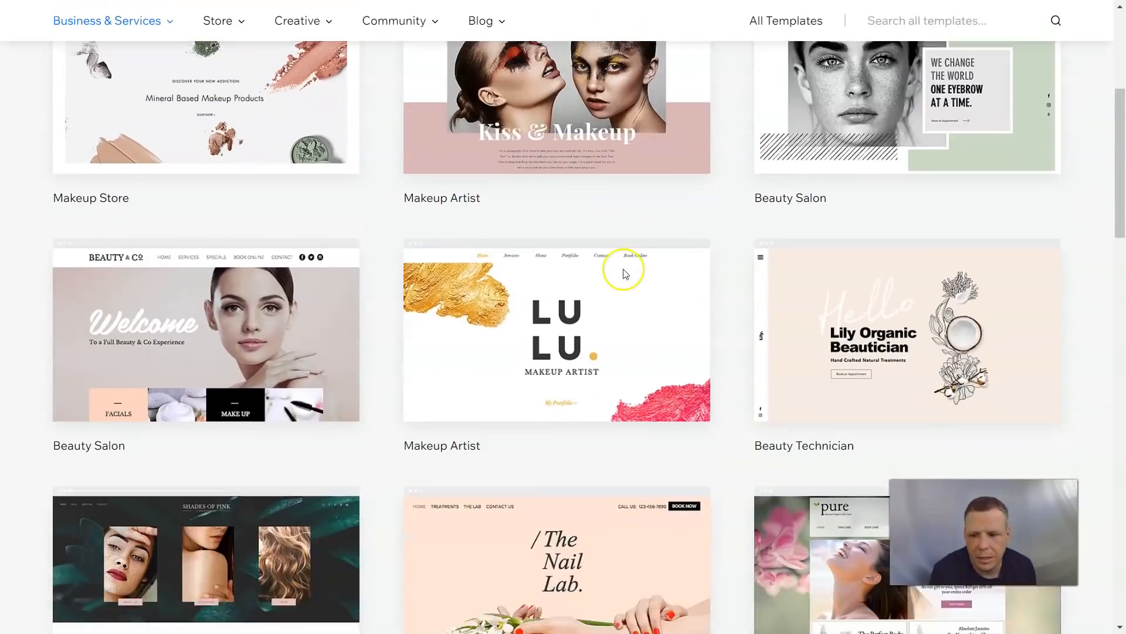
scroll(624, 273, "down", 4)
mouse_move(543, 320)
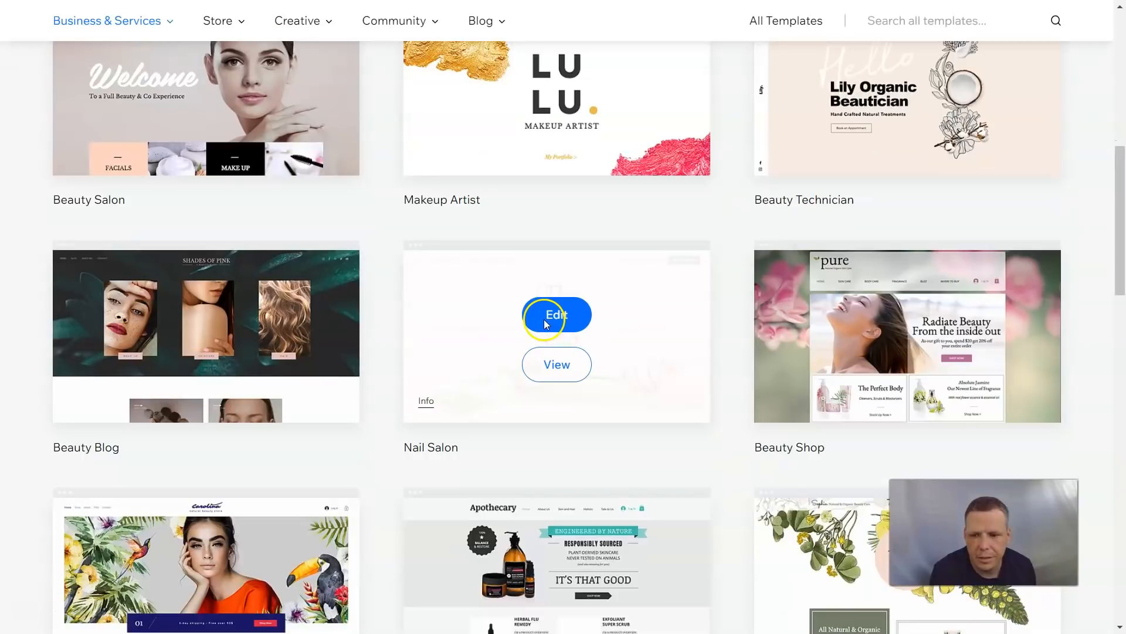
scroll(633, 258, "down", 5)
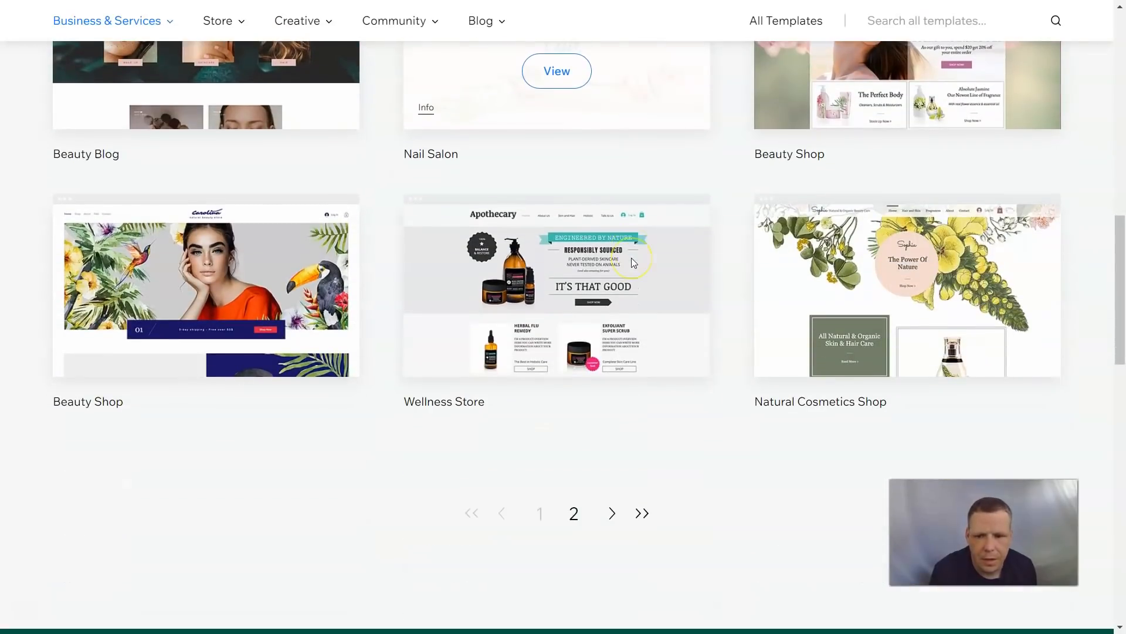
mouse_move(687, 295)
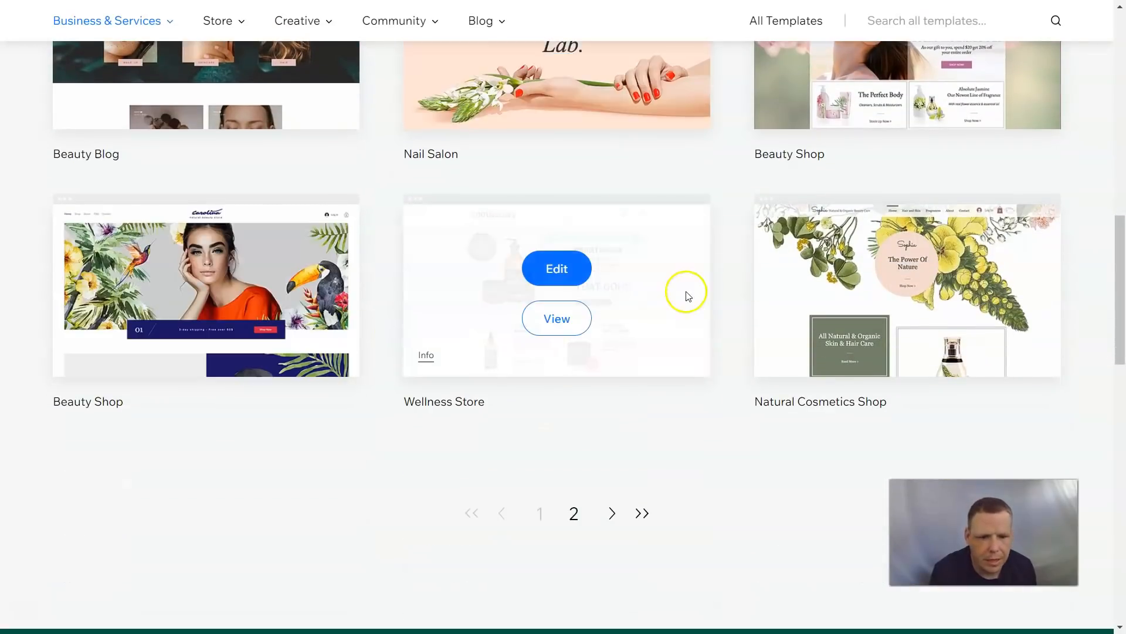
- Browse the second page of Makeup & Cosmetics templates and return to the first page
left_click(574, 514)
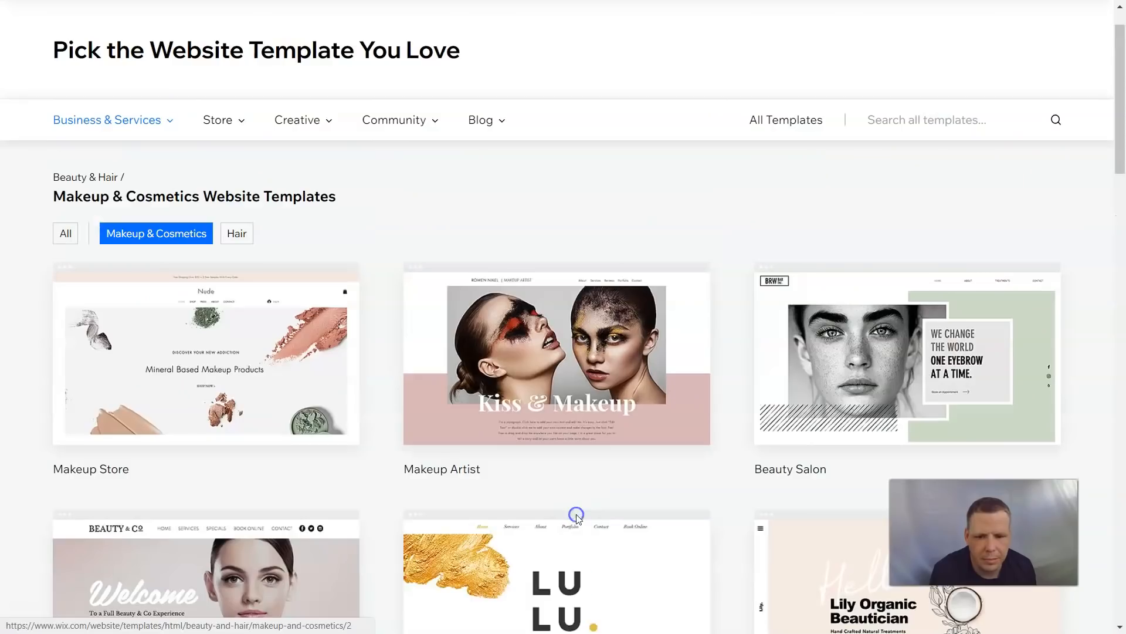
scroll(630, 371, "down", 15)
scroll(630, 371, "up", 5)
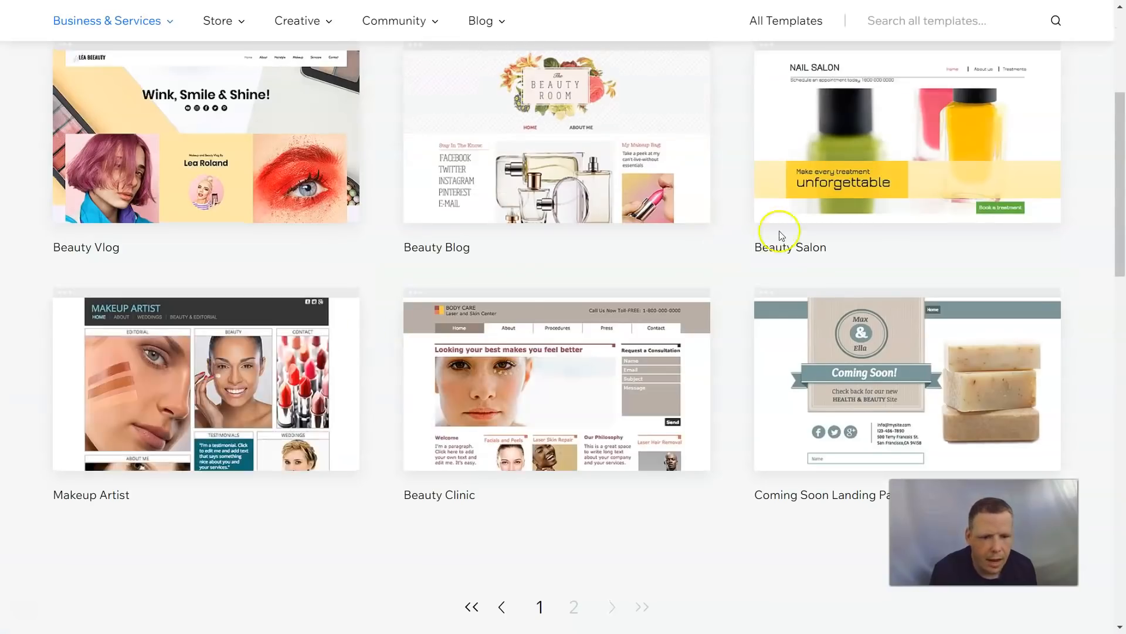
scroll(775, 229, "up", 3)
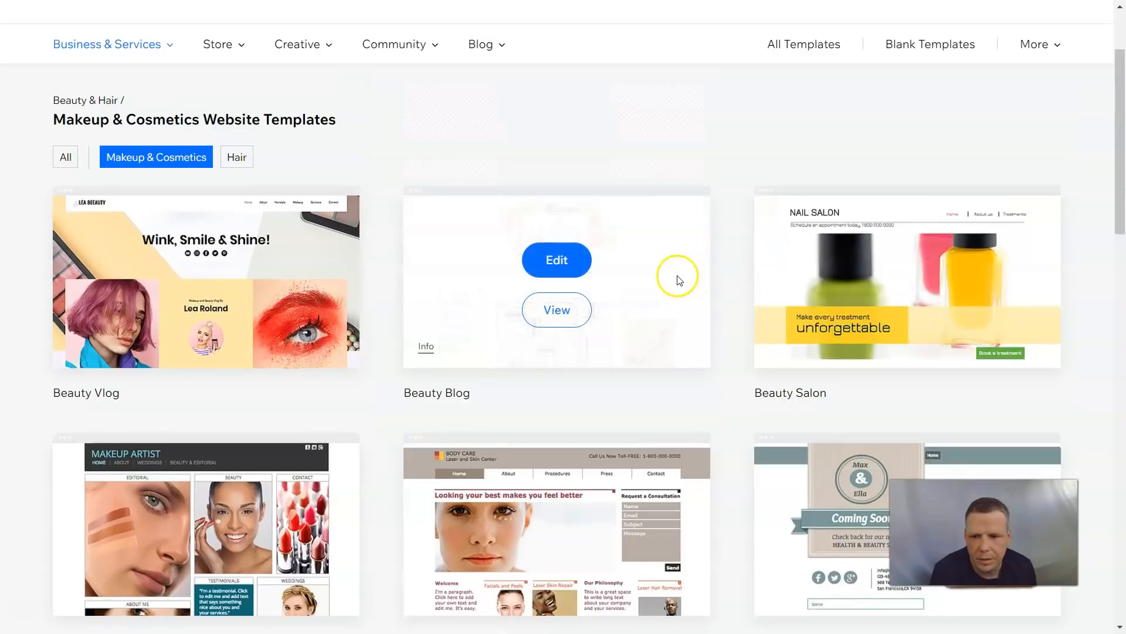
scroll(381, 412, "down", 4)
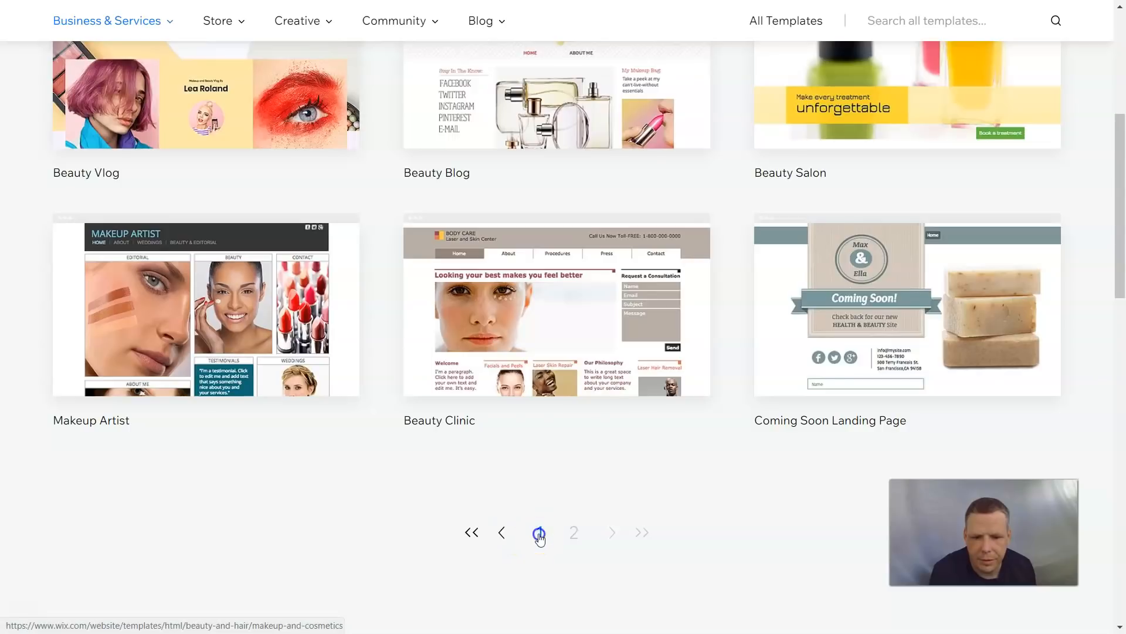
left_click(539, 535)
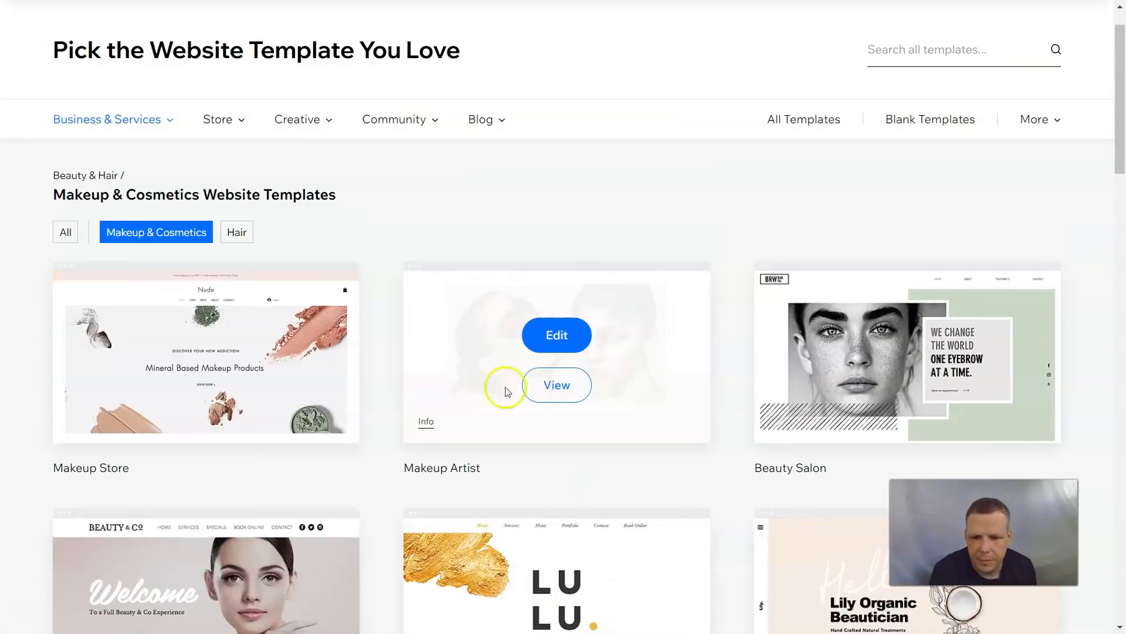
- Preview the Makeup Artist template and open it in the editor
left_click(589, 392)
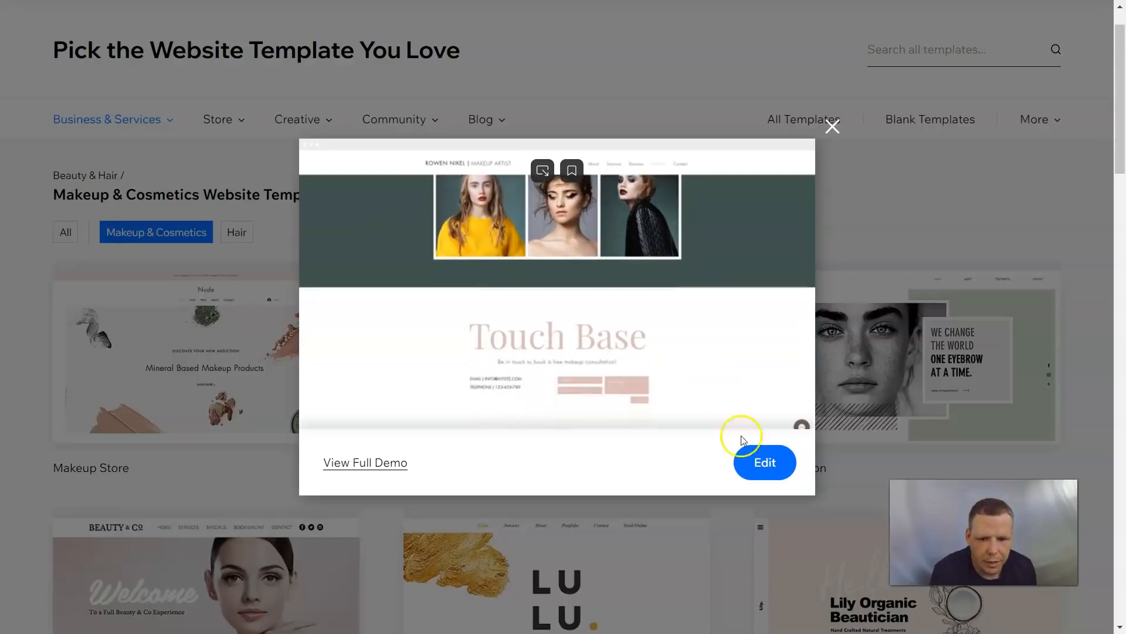
left_click(762, 467)
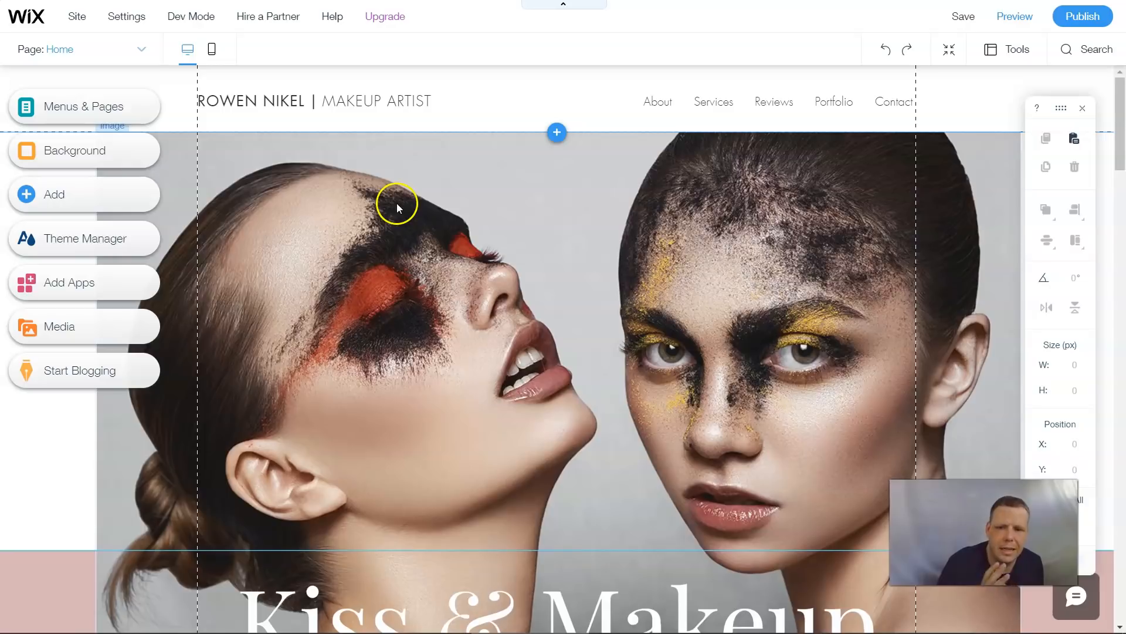
- Jump to the Portfolio section through the site menu and close the menu
left_click(88, 106)
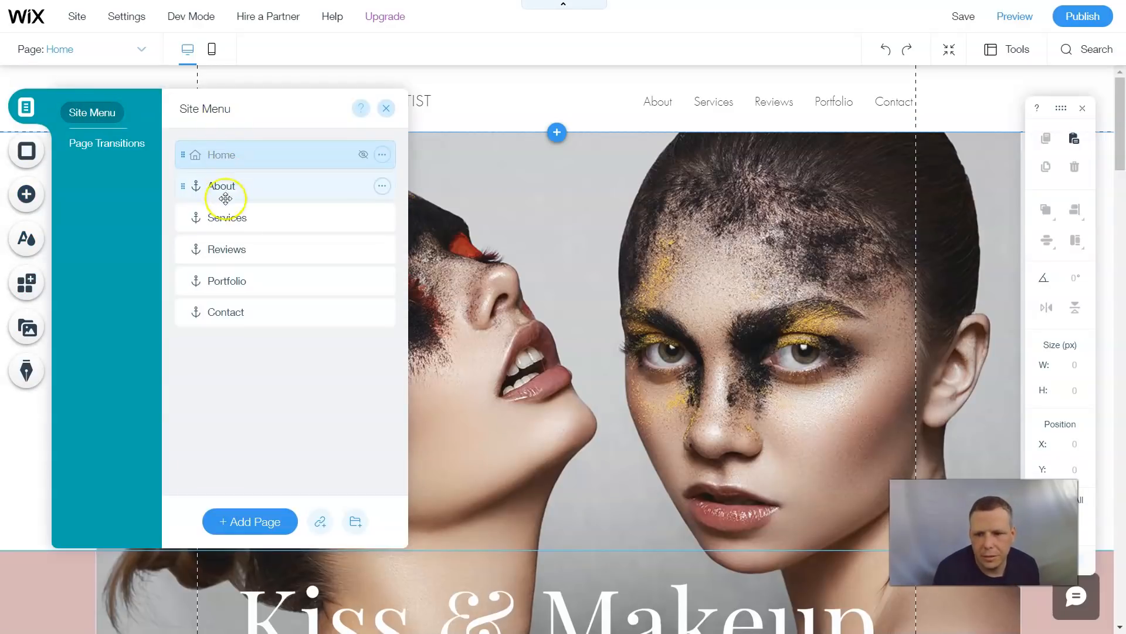
left_click(229, 279)
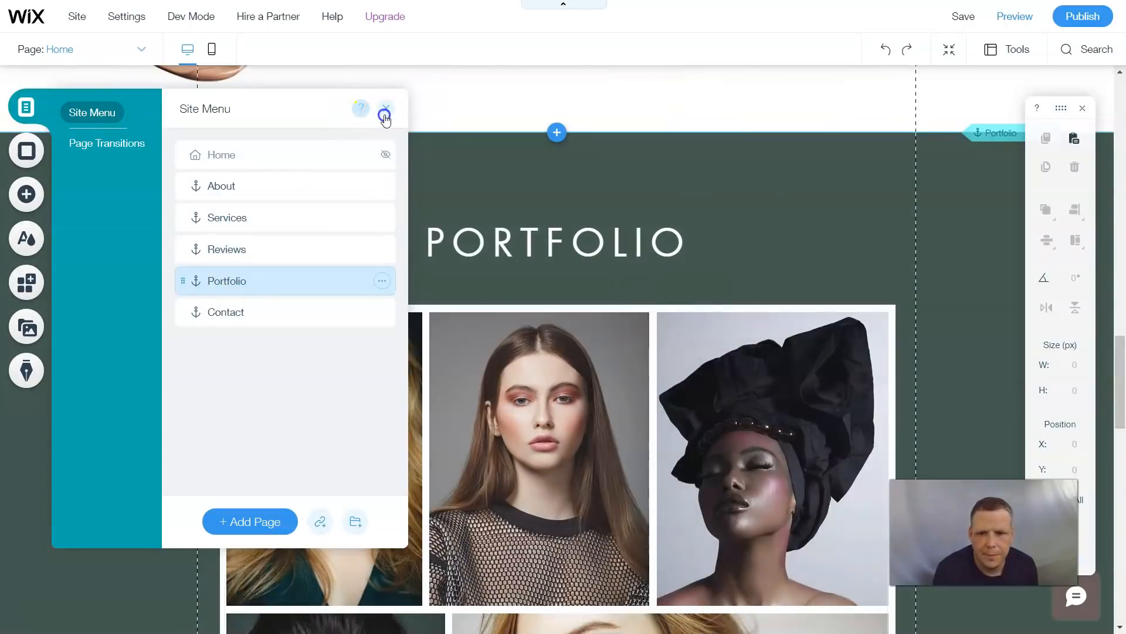
left_click(385, 115)
- Scroll through the Portfolio gallery and the contact section below it
scroll(479, 174, "down", 10)
scroll(480, 170, "down", 6)
scroll(633, 128, "up", 4)
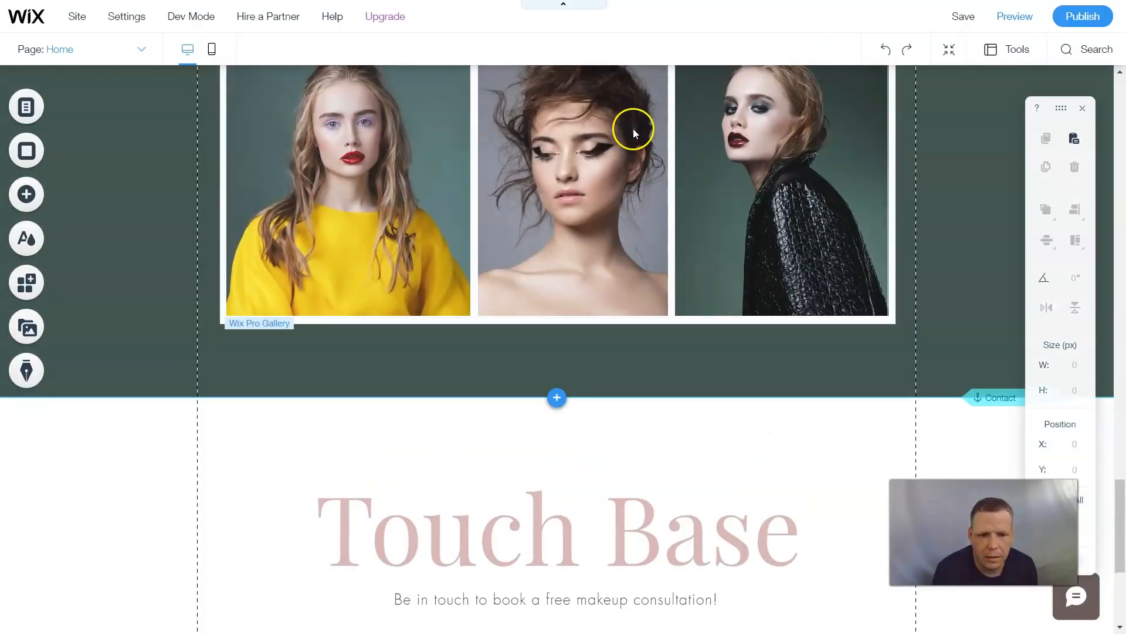
scroll(631, 127, "down", 4)
scroll(630, 125, "up", 8)
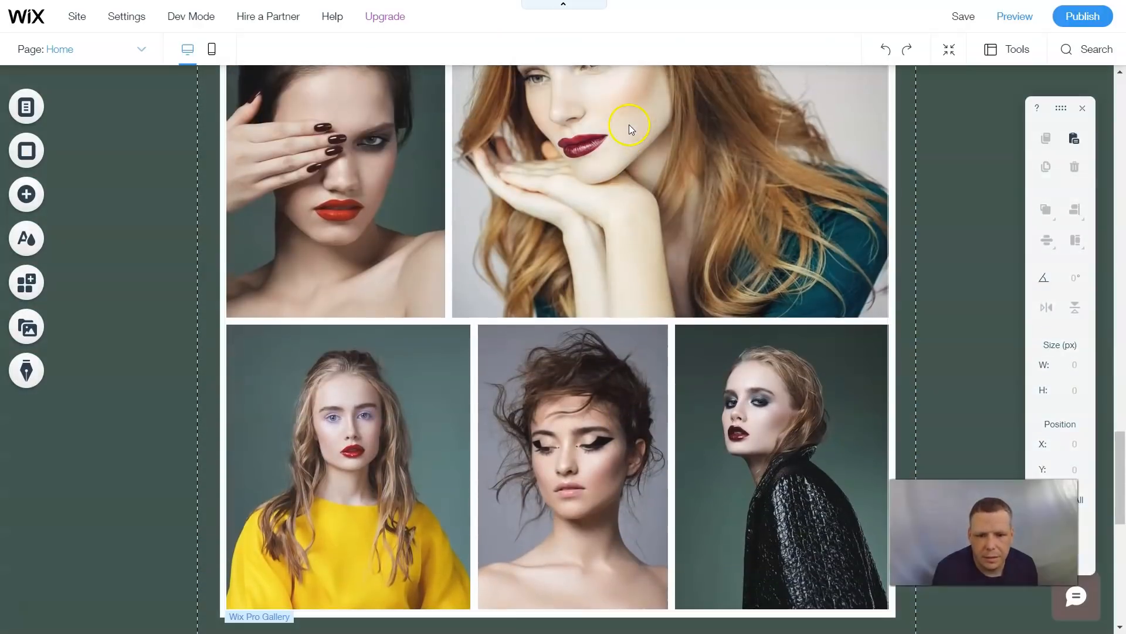
scroll(629, 124, "up", 6)
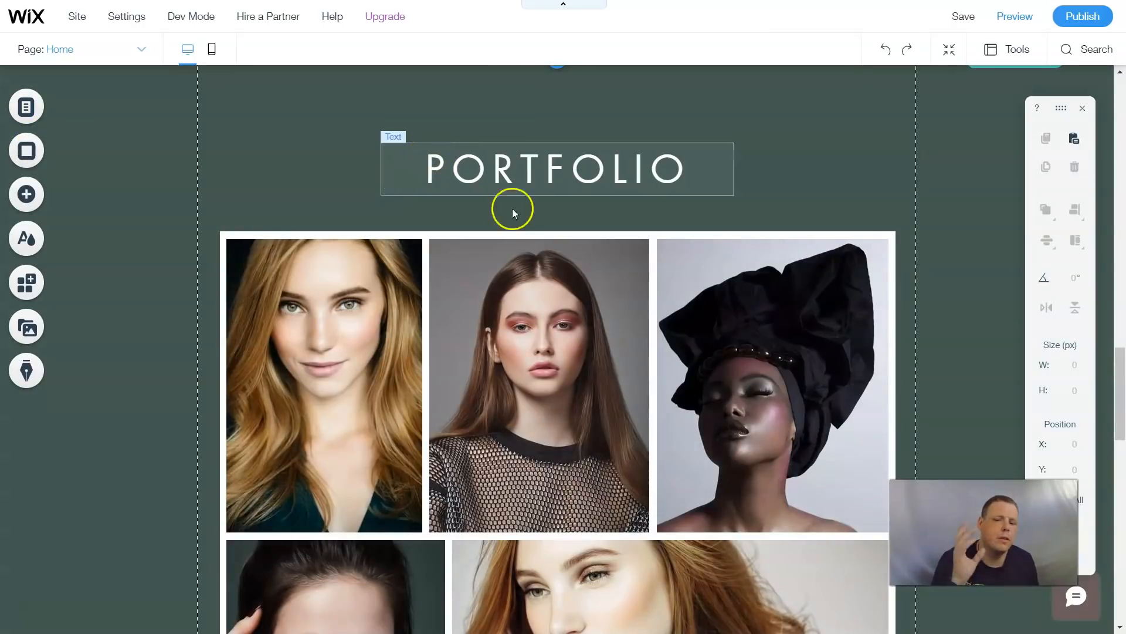
scroll(568, 306, "down", 2)
scroll(568, 307, "down", 10)
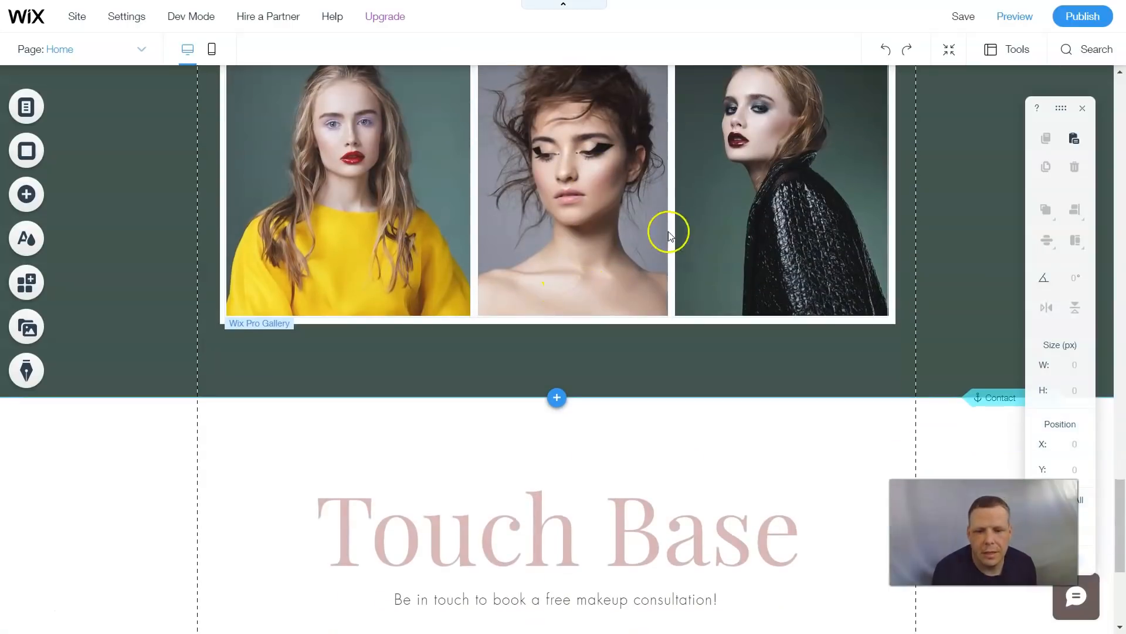
scroll(622, 210, "up", 2)
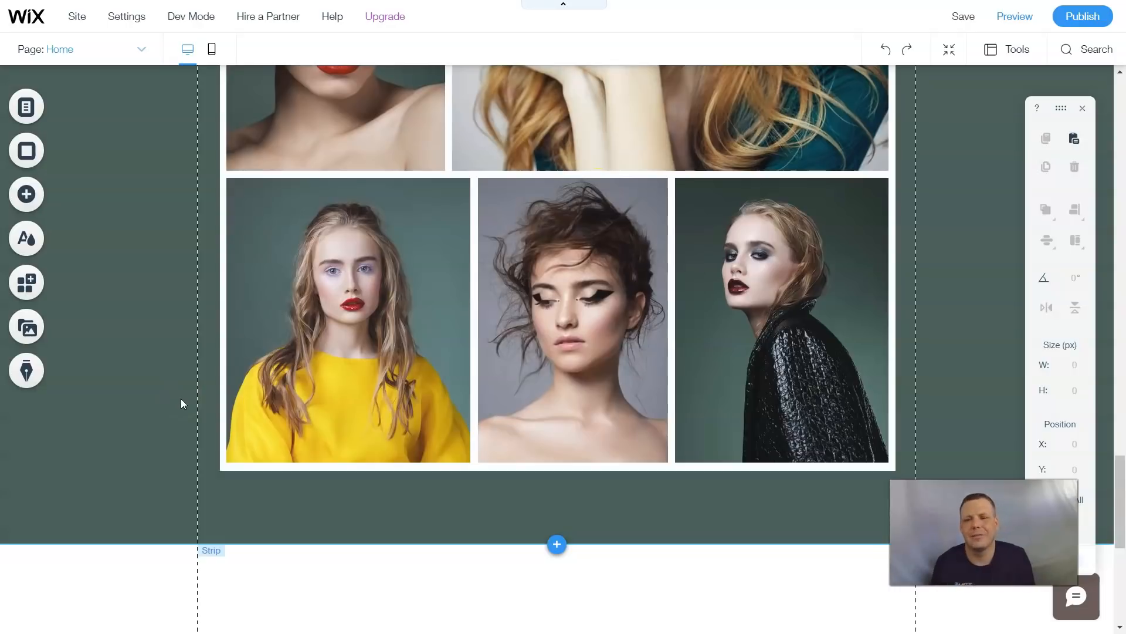
- Examine the Add panel's element categories and the site menu's section list
left_click(53, 200)
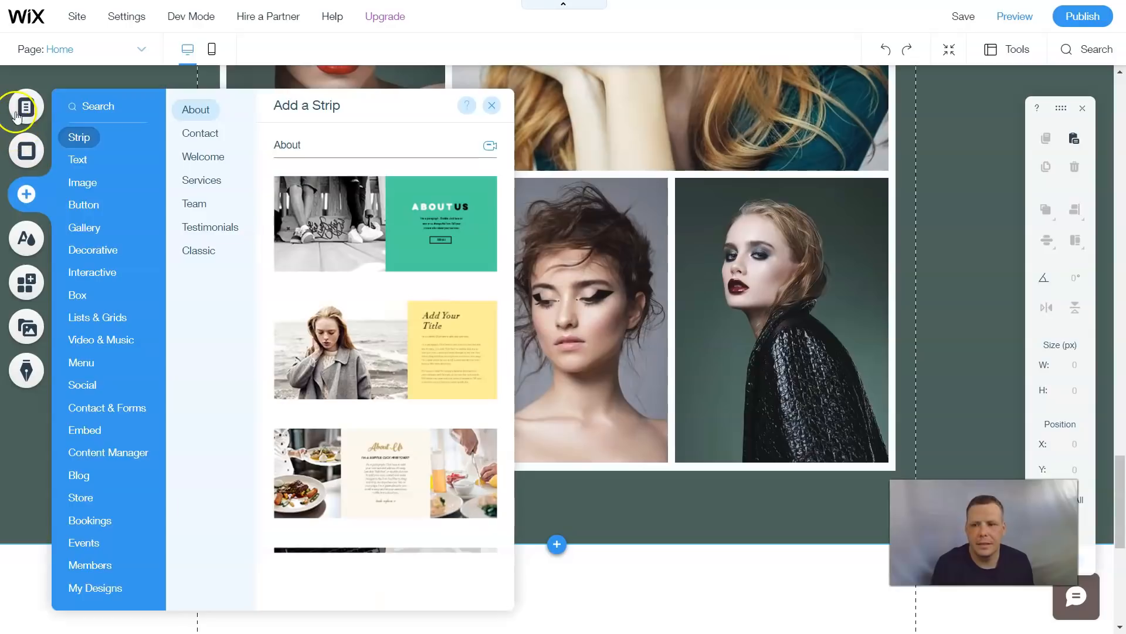
left_click(27, 111)
left_click(126, 117)
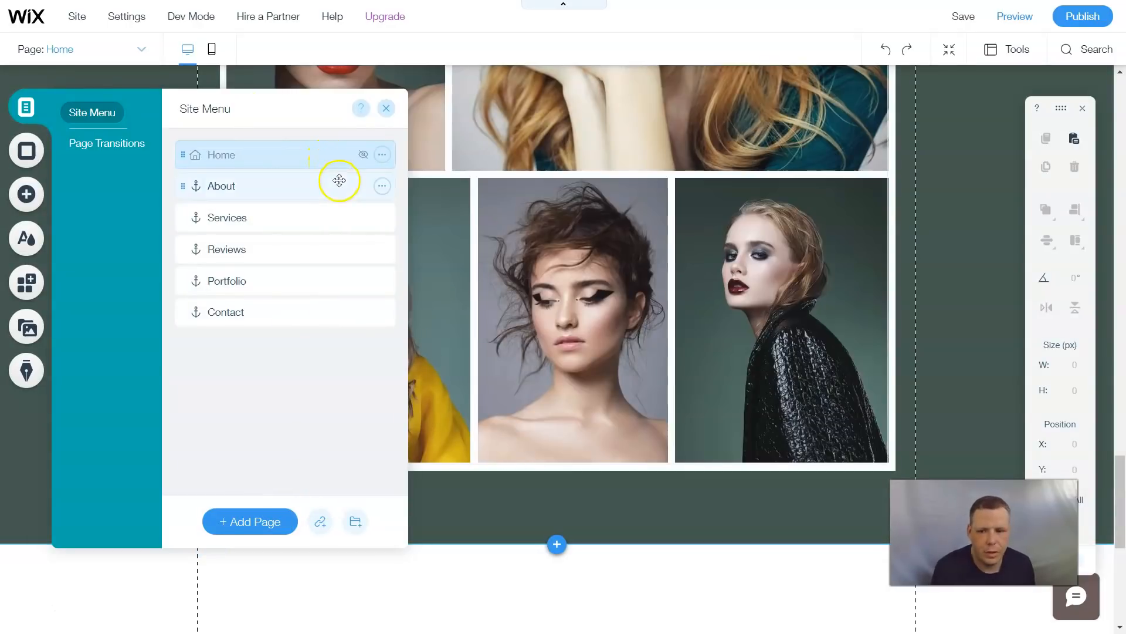
left_click(386, 108)
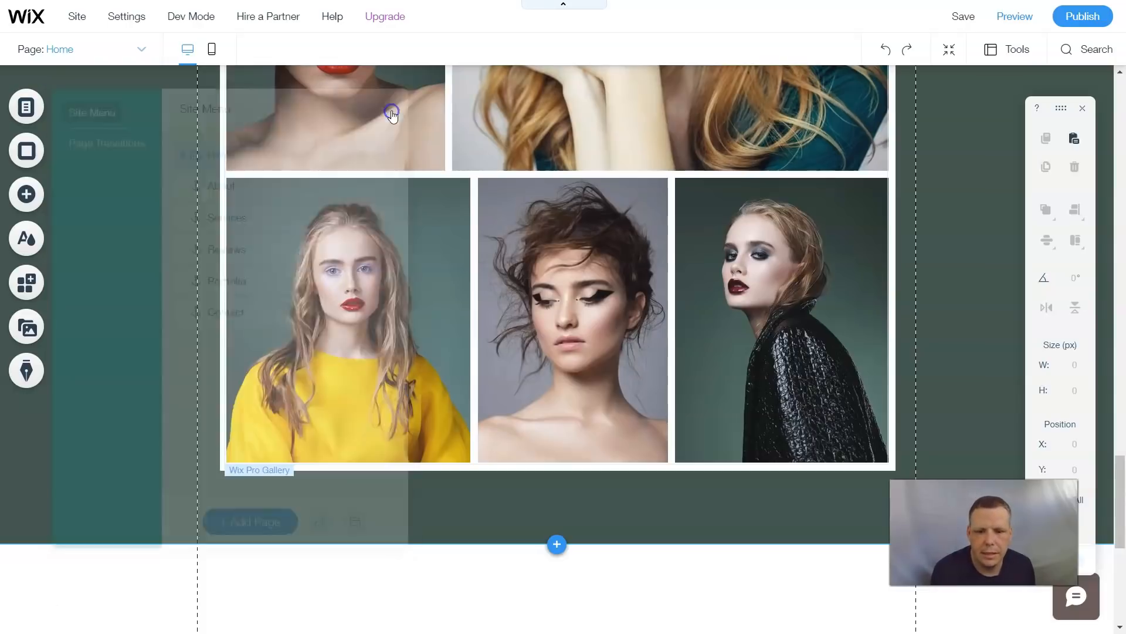
- Move the Touch Base contact strip lower on the page, to about Y 5837 px
scroll(541, 357, "down", 2)
scroll(540, 358, "down", 3)
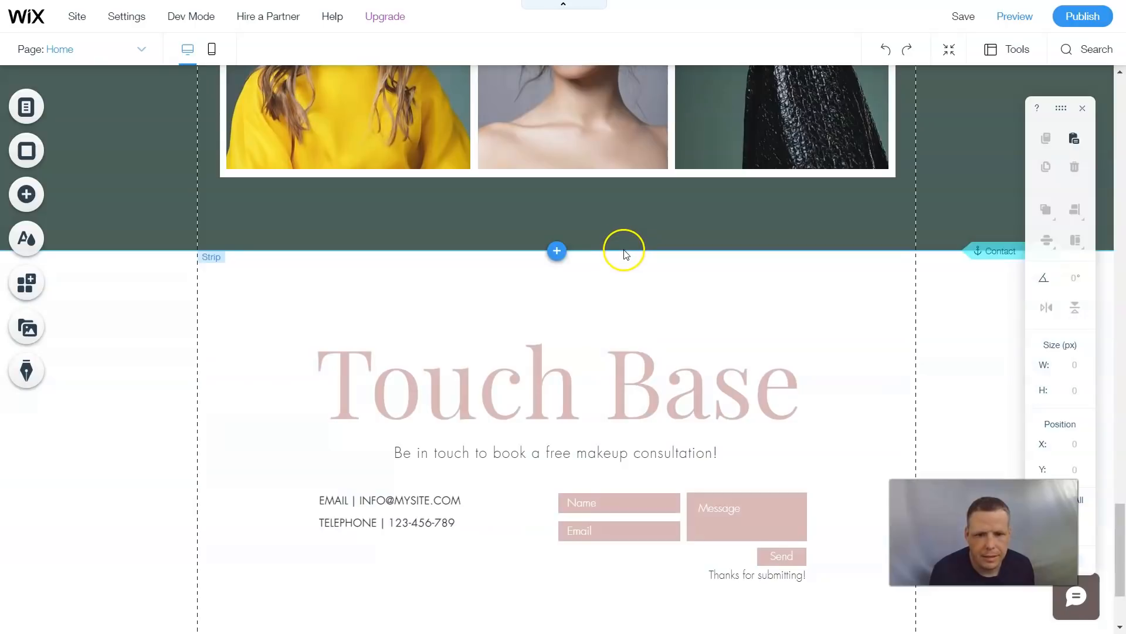
left_click(625, 257)
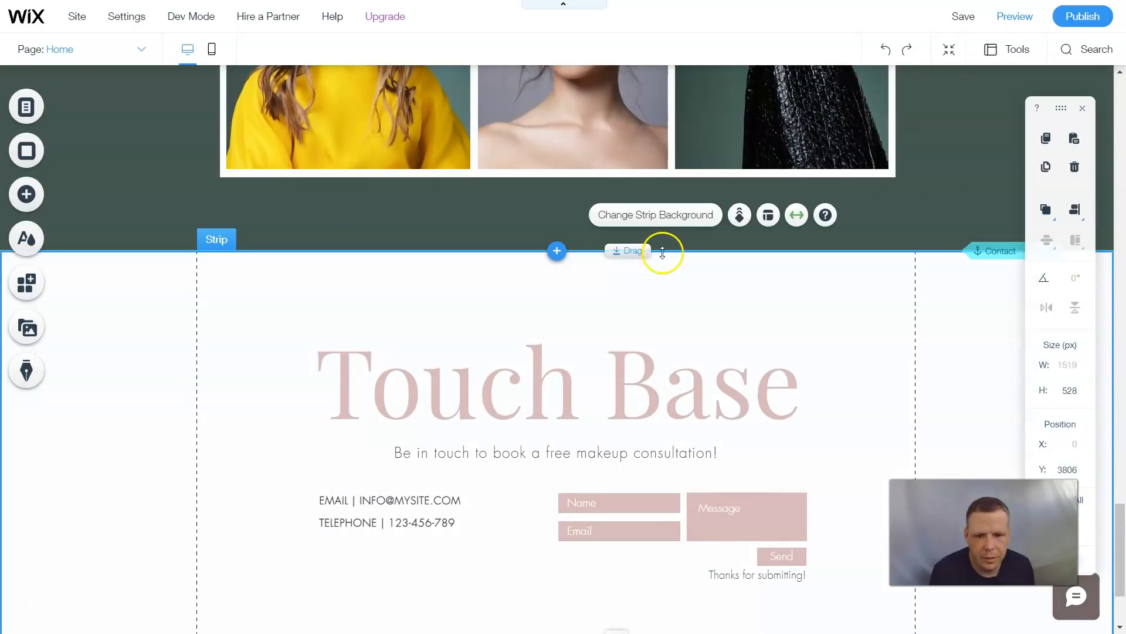
left_click_drag(620, 253, 649, 514)
scroll(638, 284, "up", 5)
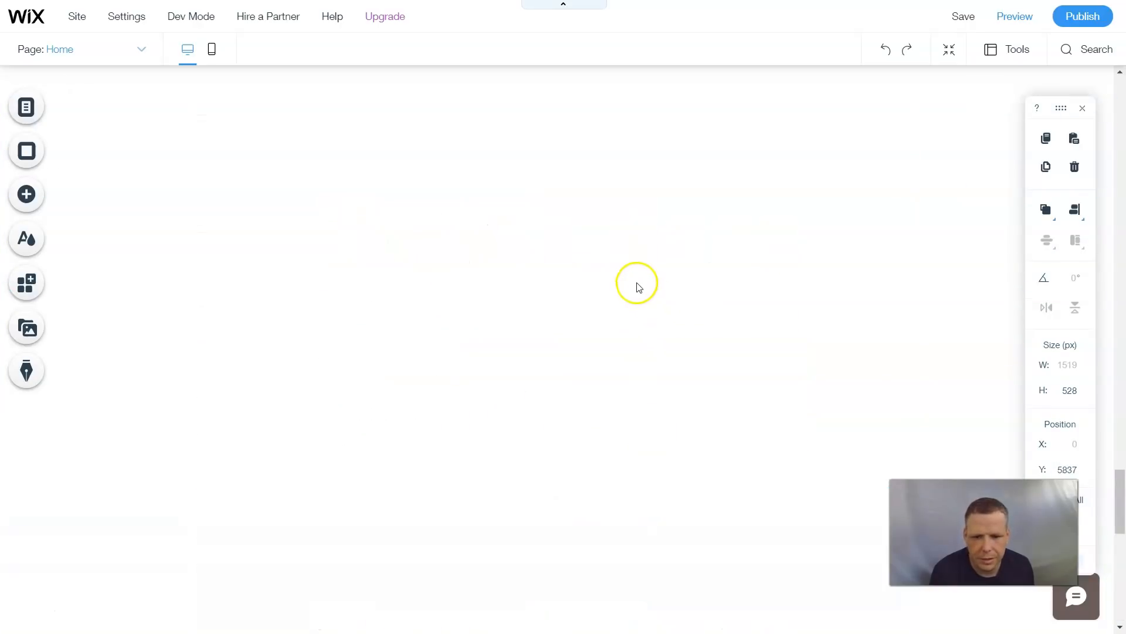
- Set the page background colour to the dark green theme colour #43574D and close the background panel
scroll(645, 285, "up", 3)
scroll(659, 290, "up", 5)
scroll(641, 290, "down", 5)
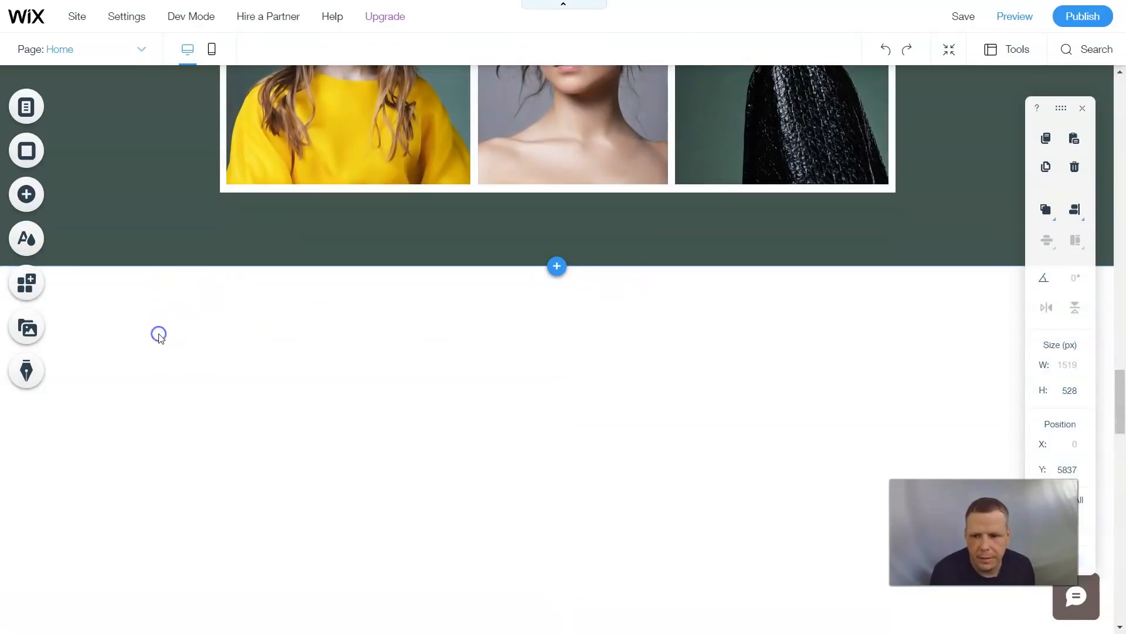
left_click(159, 337)
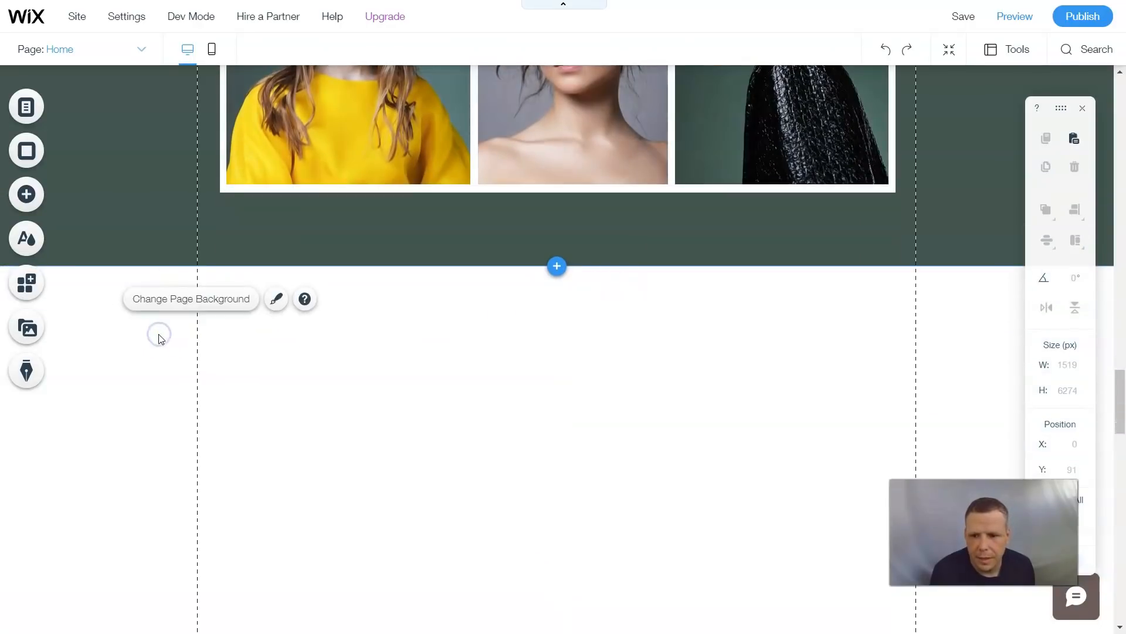
left_click(228, 307)
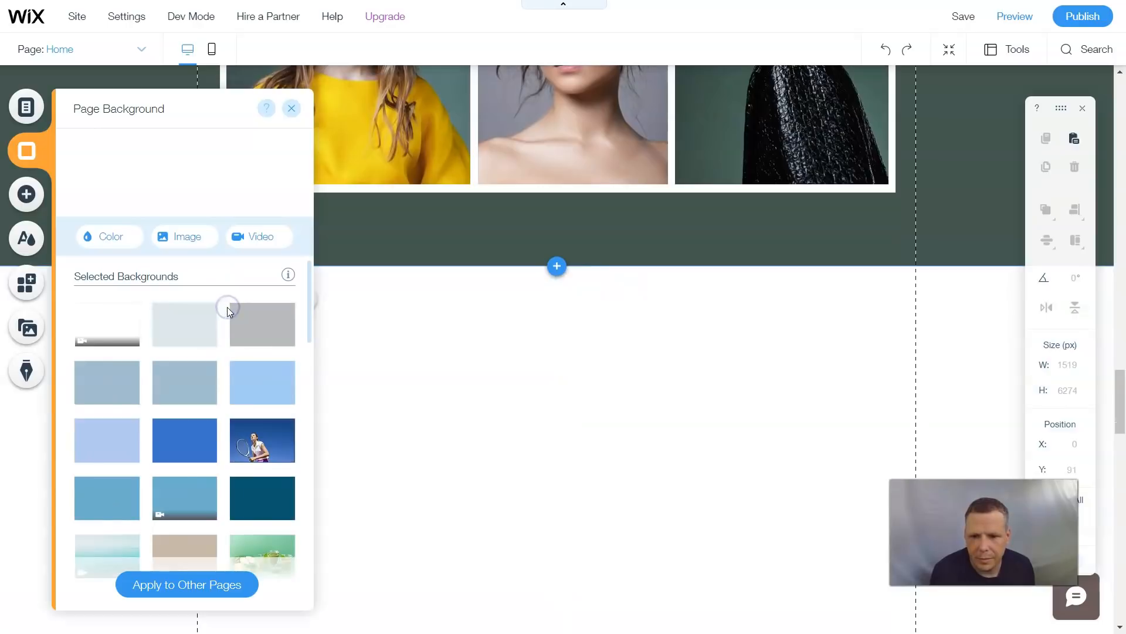
left_click(114, 237)
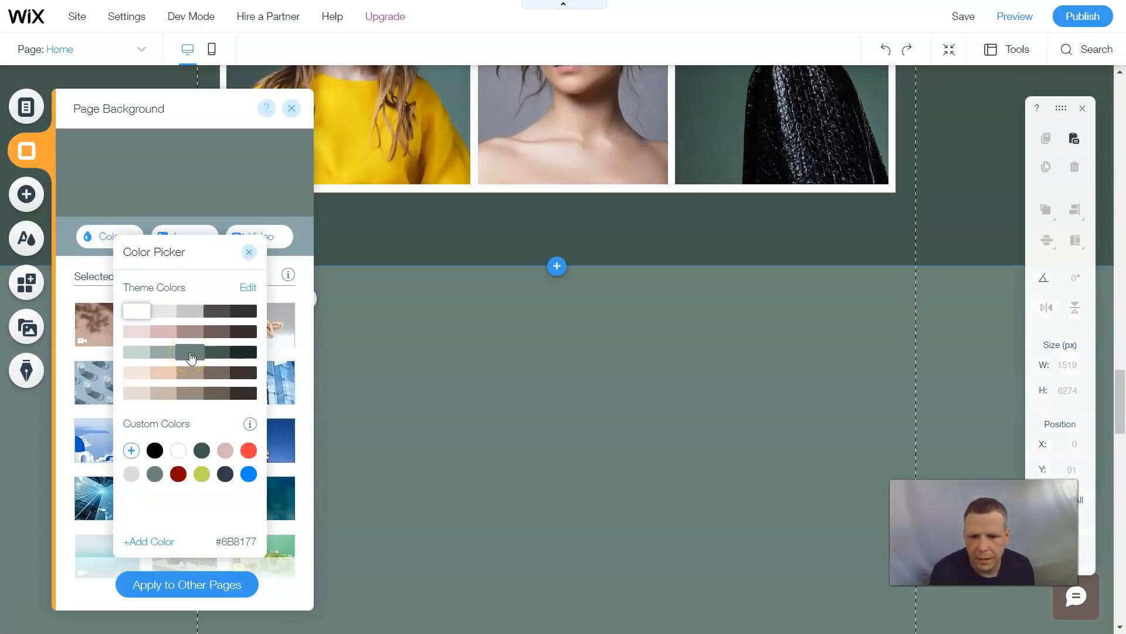
left_click(228, 355)
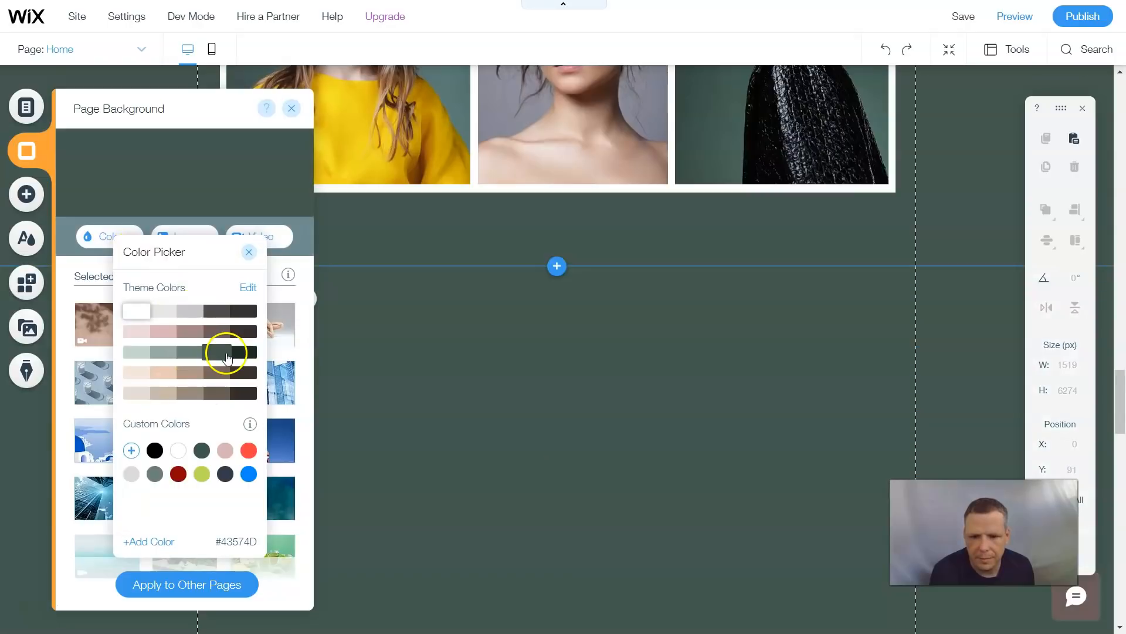
left_click(227, 353)
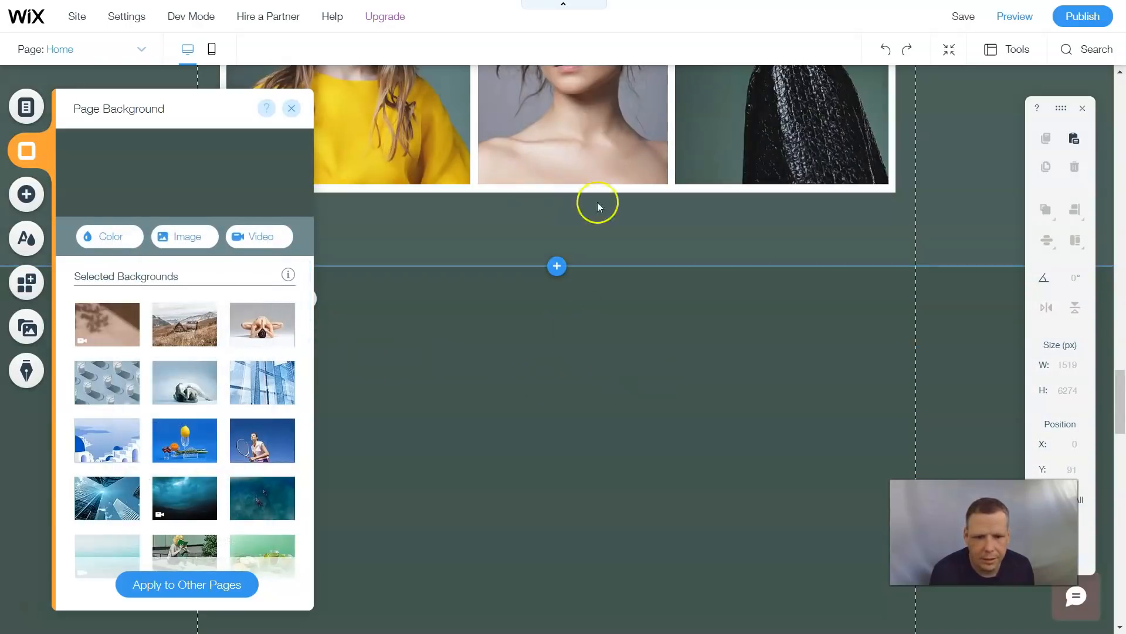
scroll(732, 473, "down", 5)
scroll(730, 472, "down", 3)
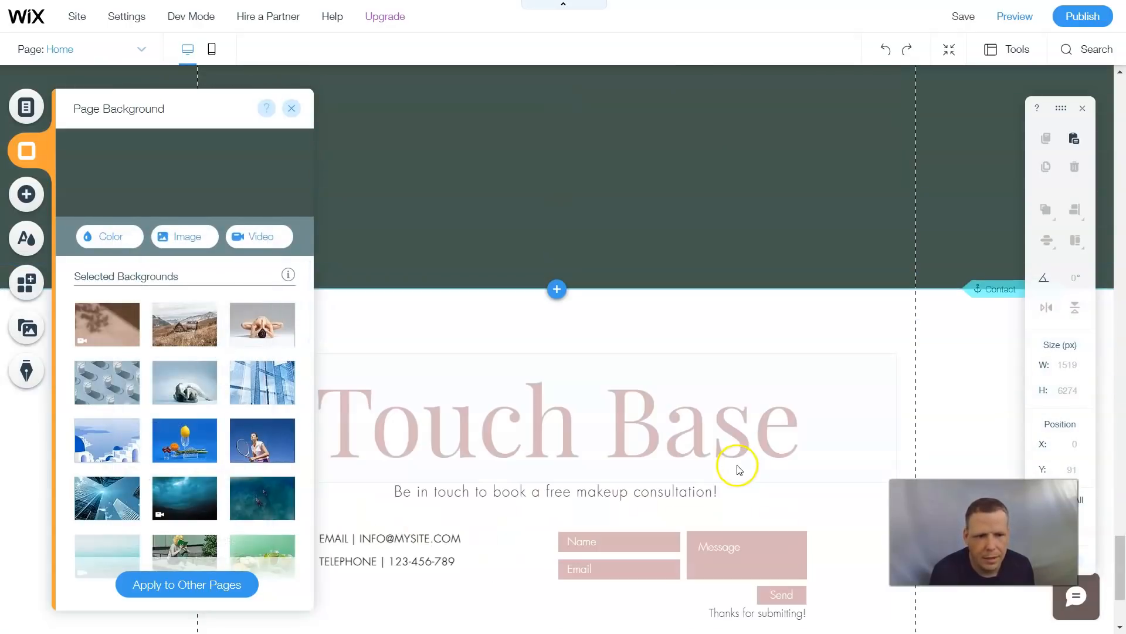
scroll(740, 451, "up", 5)
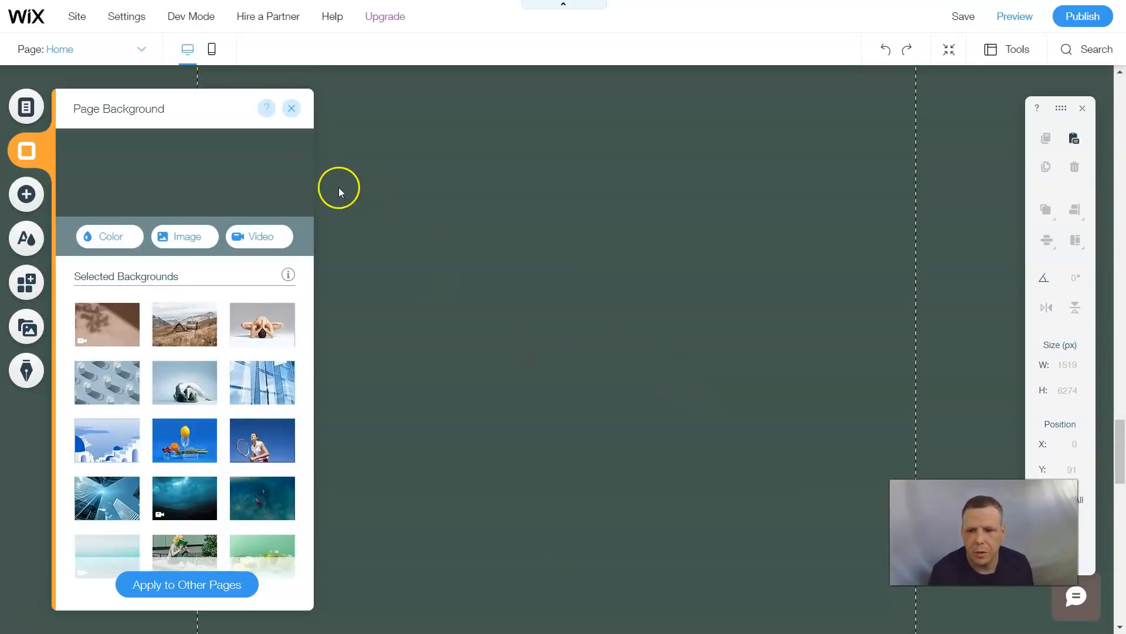
left_click(291, 109)
- Change the About strip's background to the same dark green theme colour
scroll(757, 288, "up", 3)
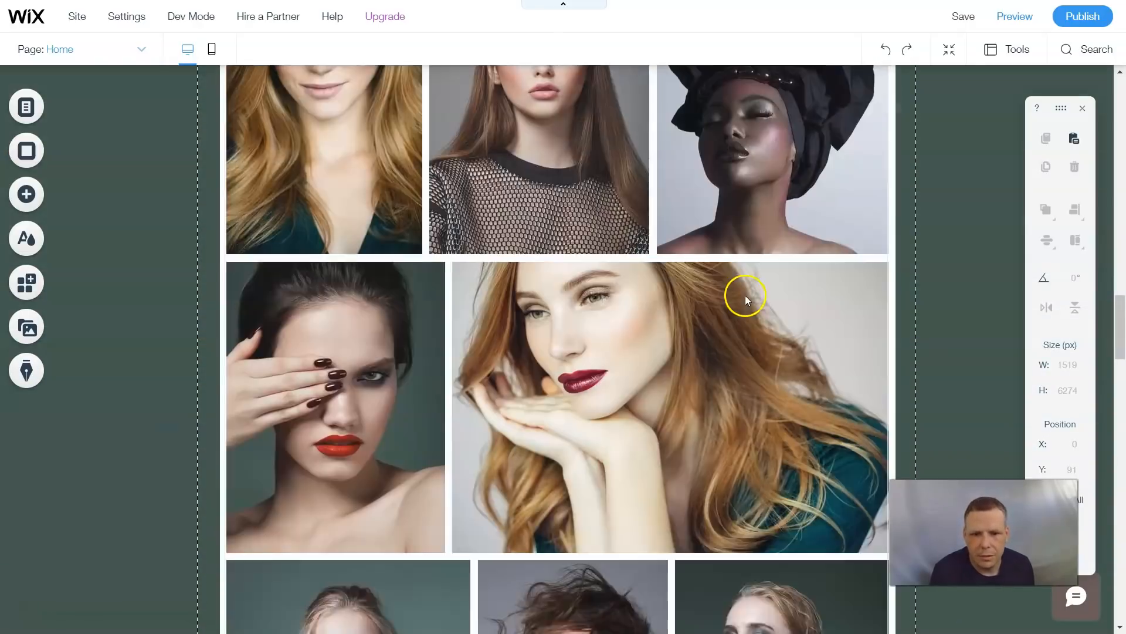
scroll(745, 295, "up", 12)
scroll(737, 276, "down", 3)
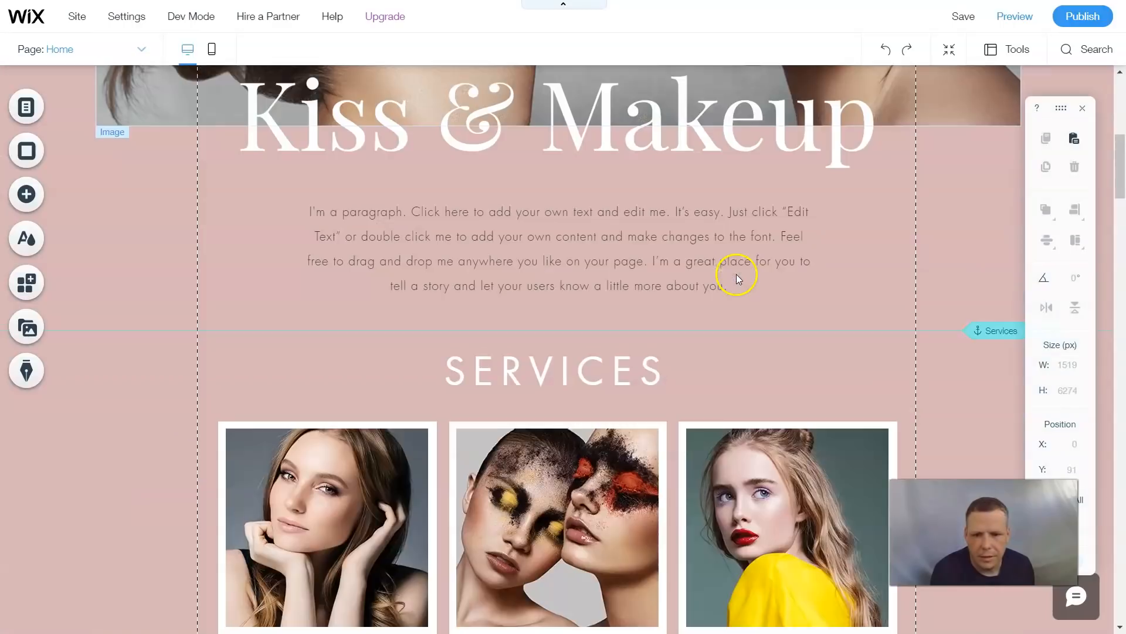
left_click(173, 307)
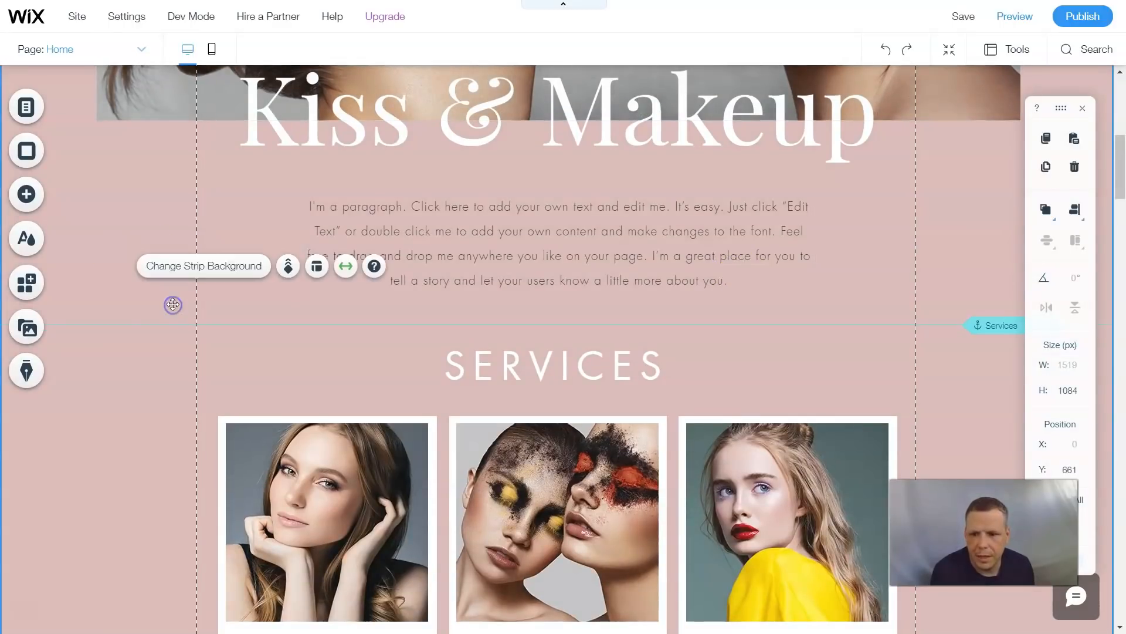
left_click(234, 270)
left_click(910, 232)
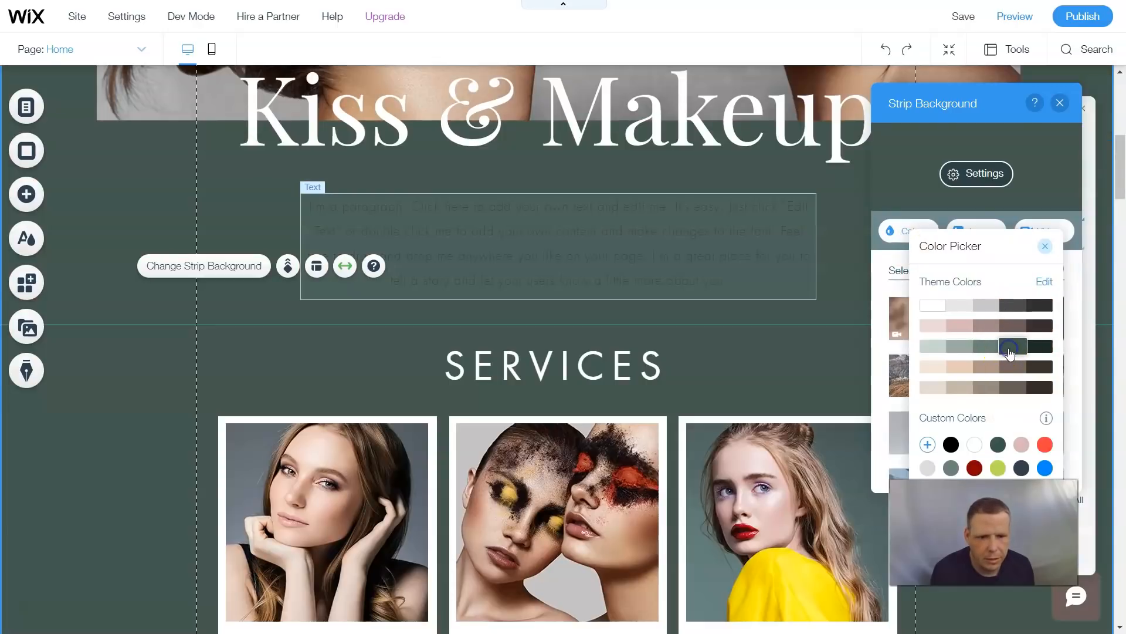
left_click(1009, 348)
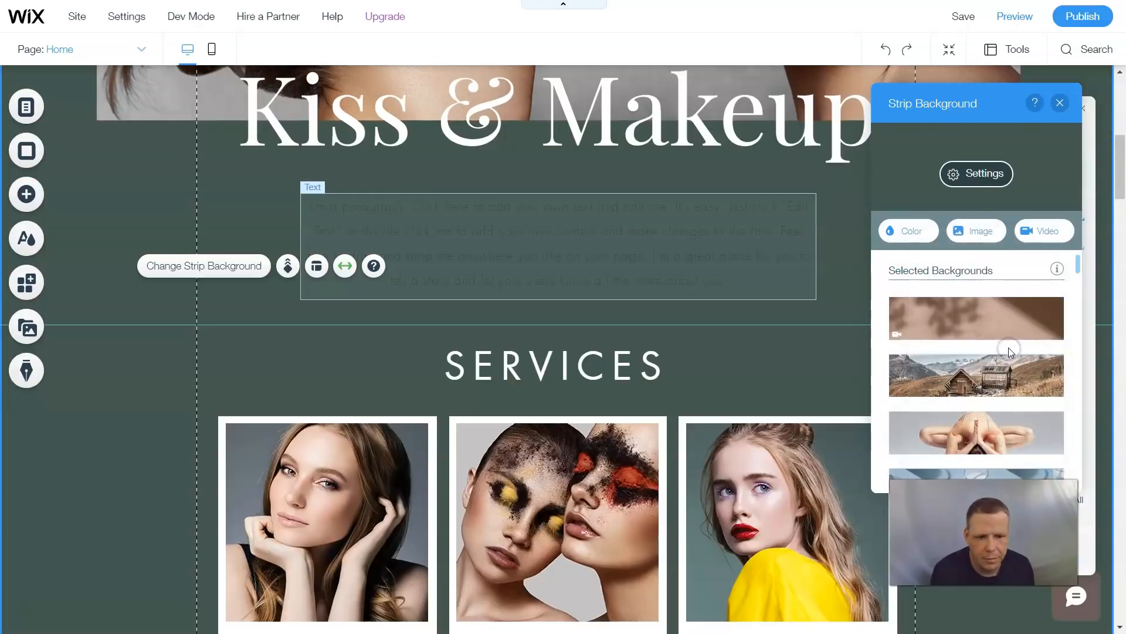
left_click(1060, 103)
- Delete the large hero image at the top of the page
scroll(711, 344, "up", 6)
scroll(740, 335, "down", 6)
scroll(721, 307, "up", 6)
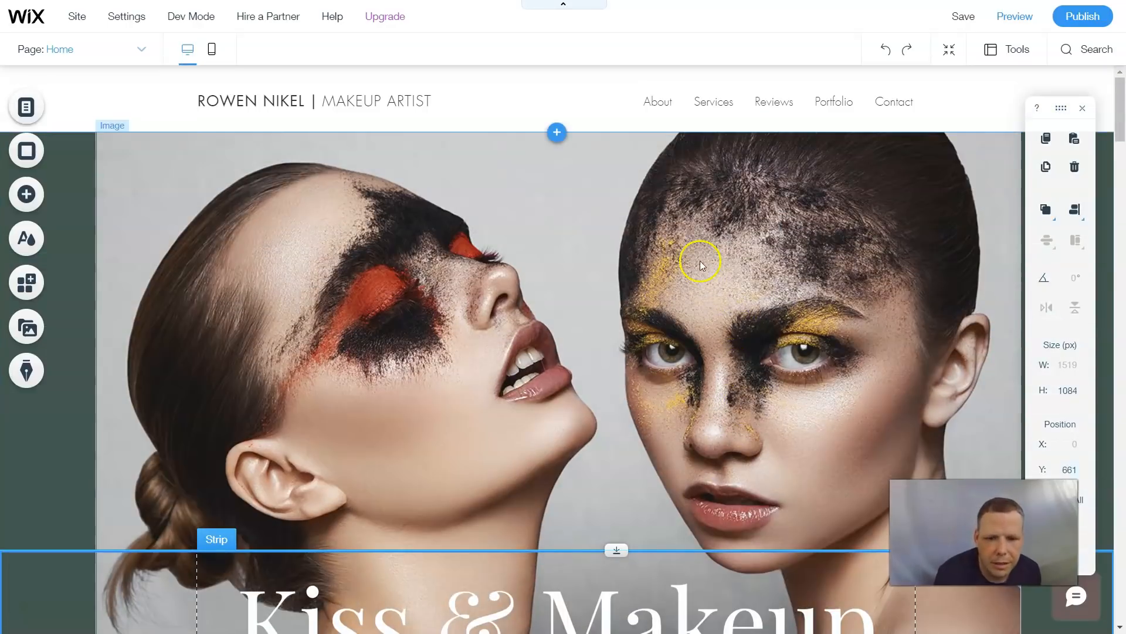
scroll(683, 209, "down", 3)
scroll(679, 252, "up", 3)
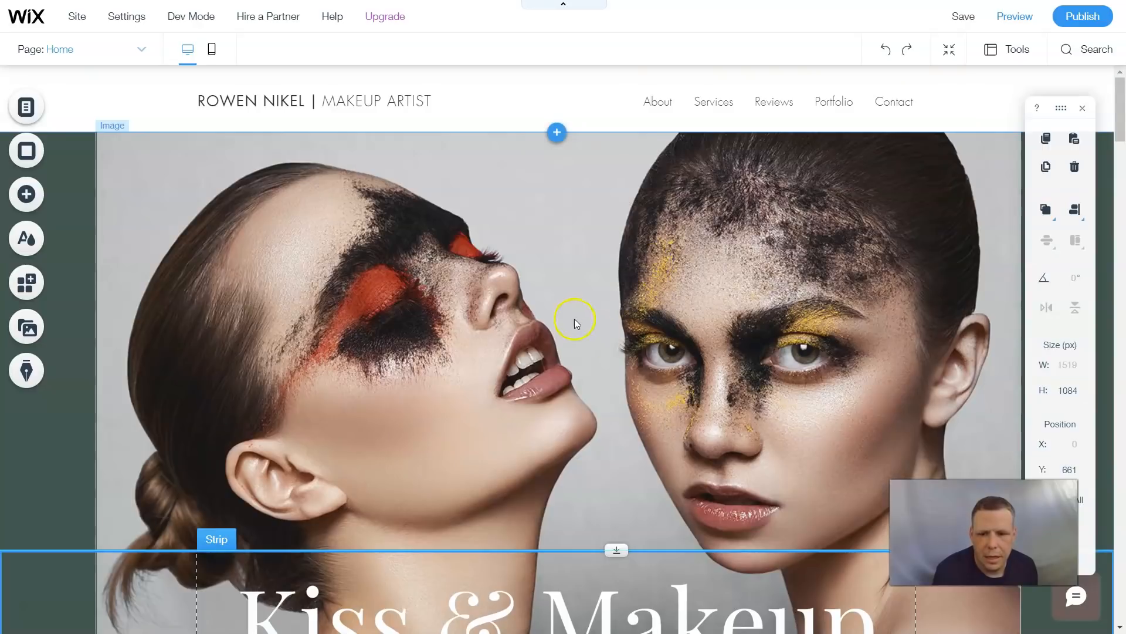
right_click(559, 304)
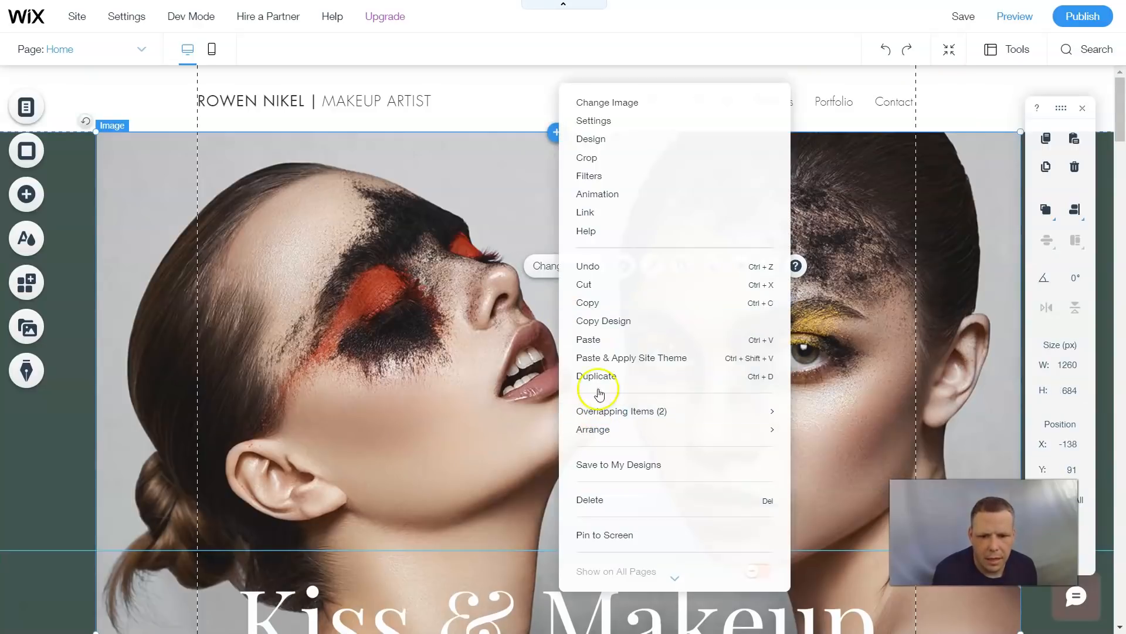
left_click(608, 501)
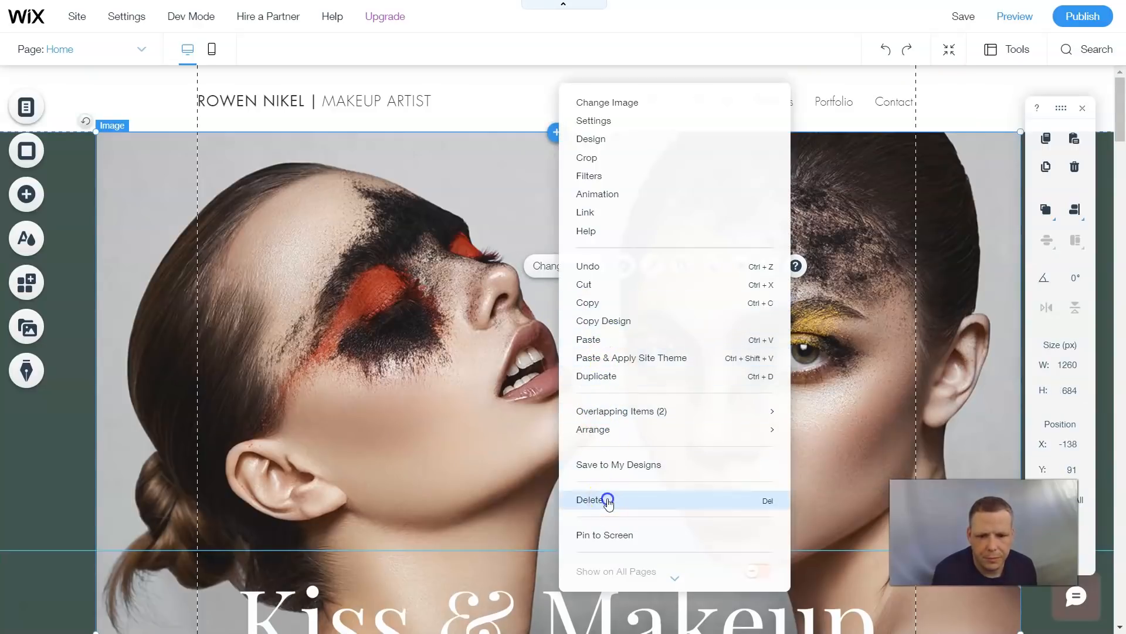
- Move the Kiss & Makeup heading up to about Y 177 px and the paragraph below it to about Y 497 px
scroll(592, 316, "down", 5)
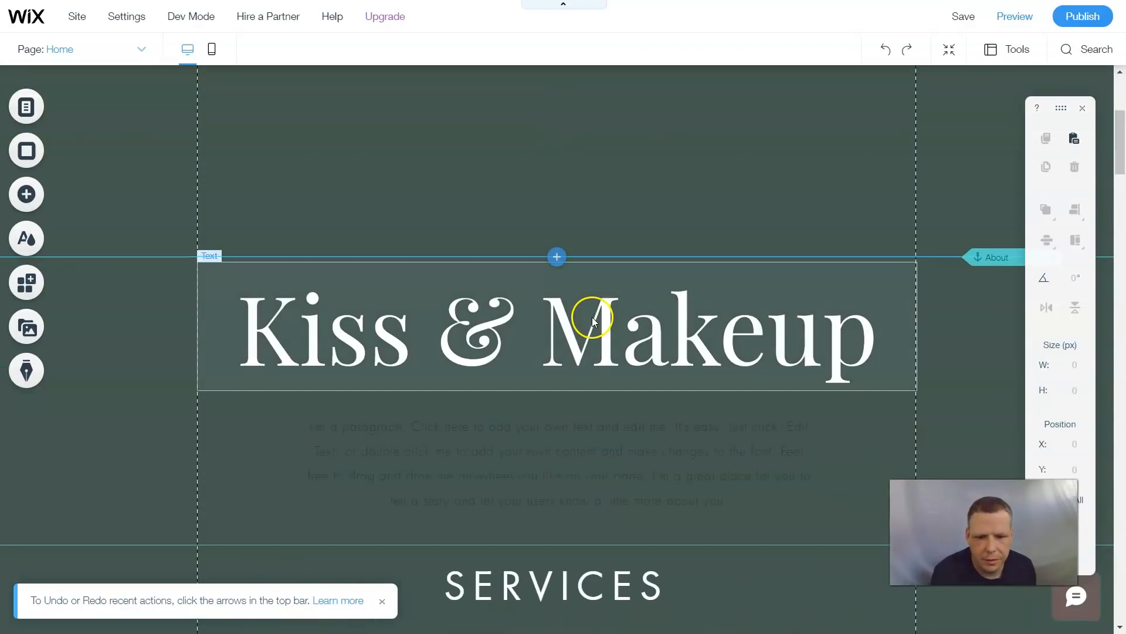
left_click(593, 318)
left_click_drag(586, 286, 625, 265)
scroll(653, 357, "down", 4)
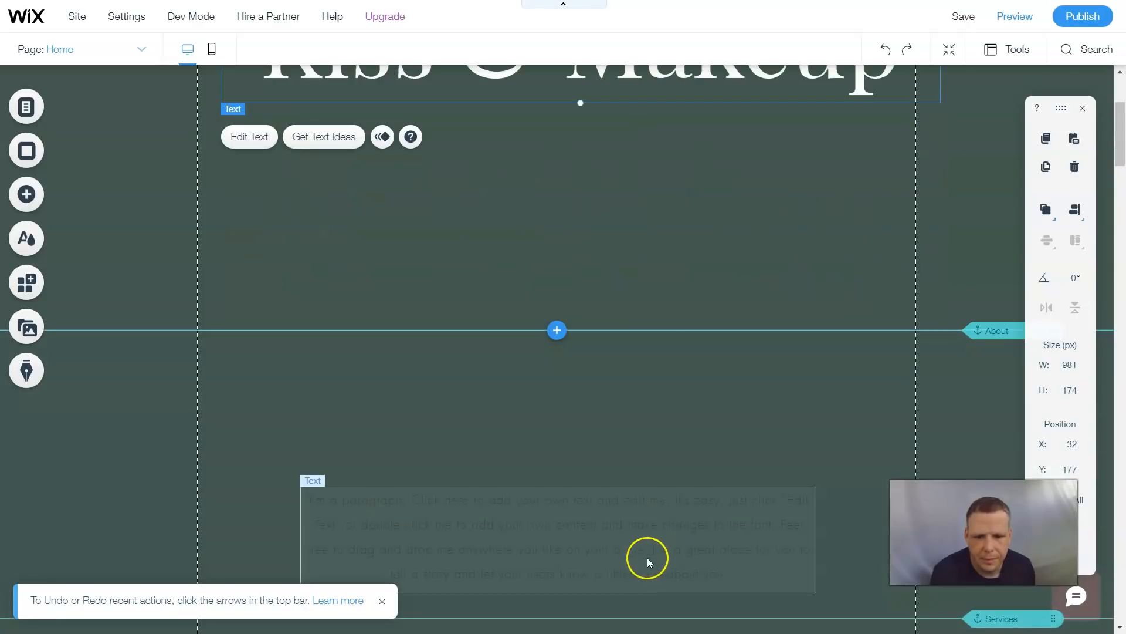
left_click_drag(629, 547, 641, 267)
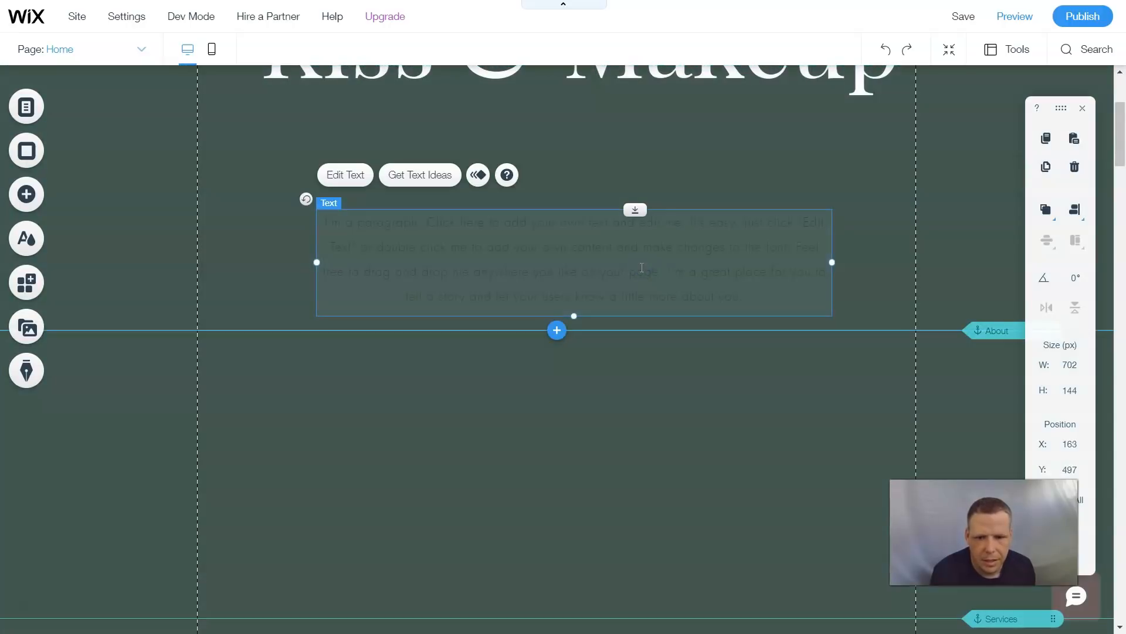
- Set the About paragraph's text colour to white
double_click(642, 267)
left_click(972, 465)
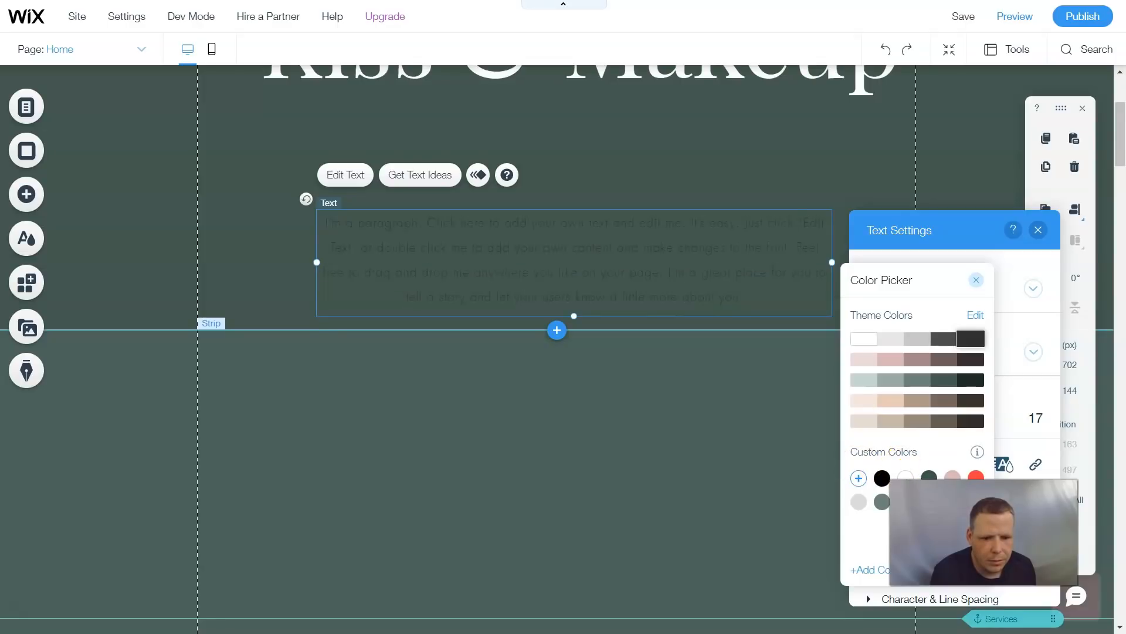
left_click(904, 476)
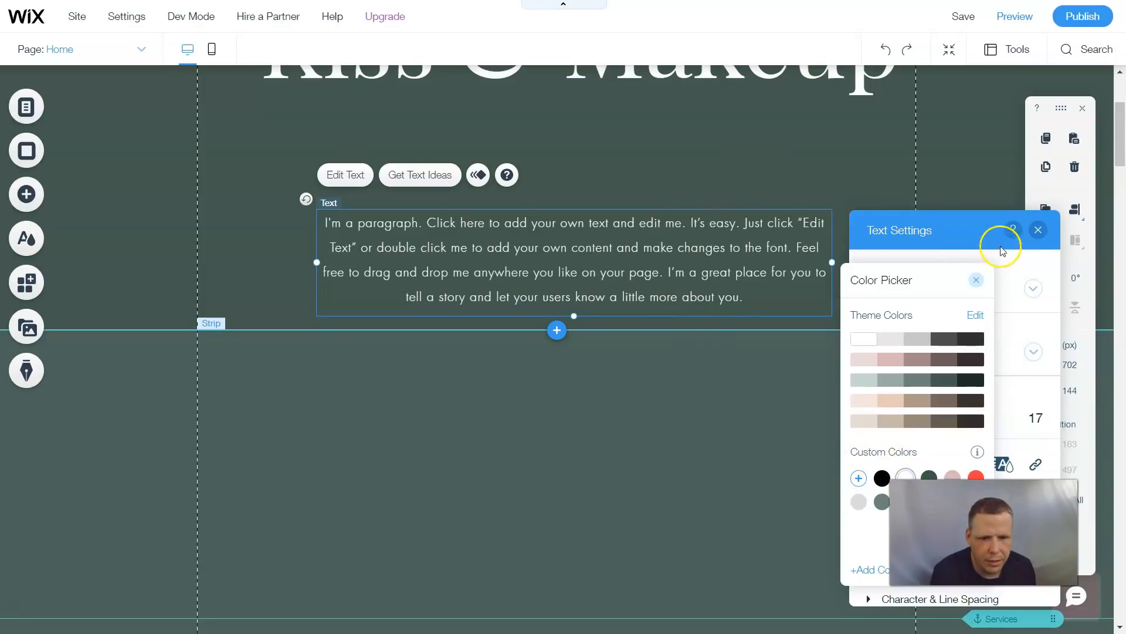
left_click(977, 282)
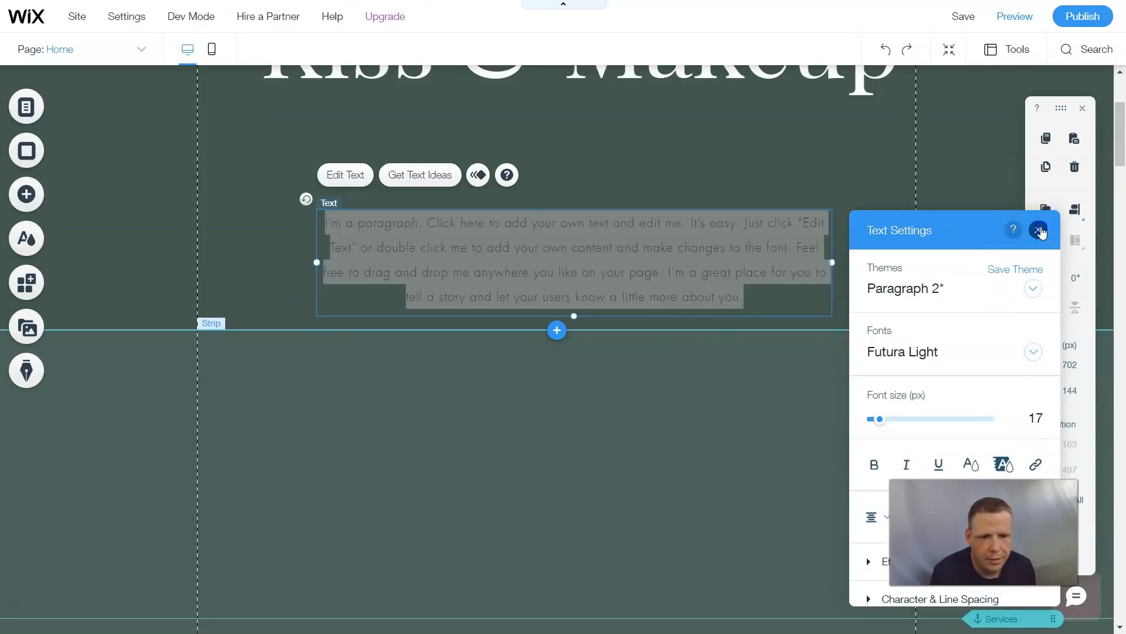
left_click(1038, 229)
left_click(836, 153)
- Scroll through the page to review the recoloured About, Services and Portfolio sections
scroll(713, 211, "down", 3)
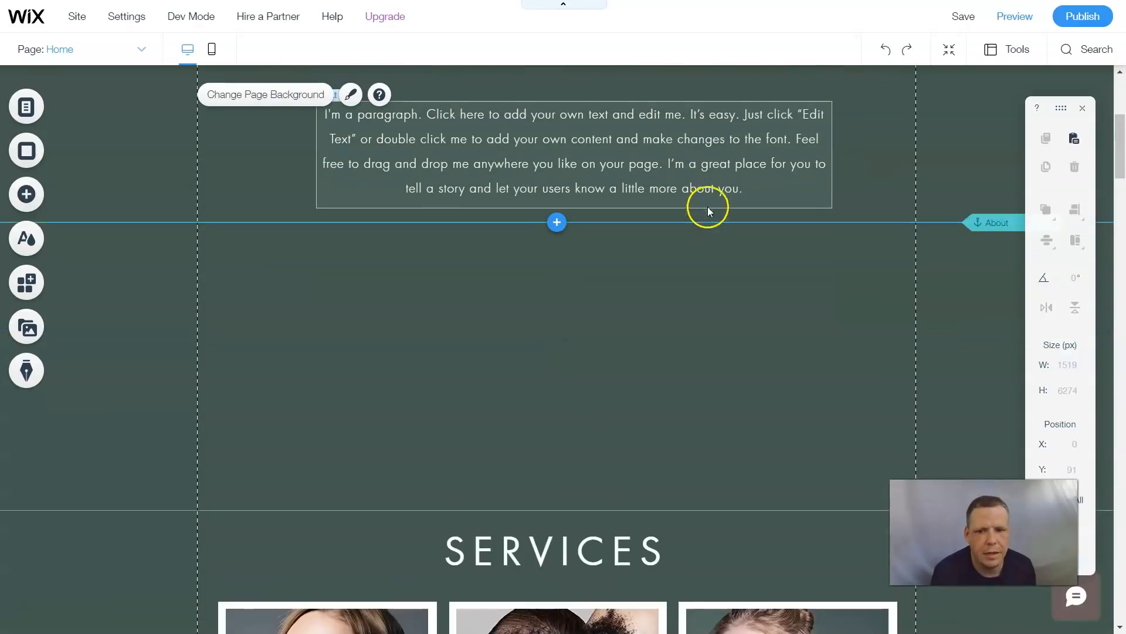
scroll(718, 231, "up", 6)
scroll(708, 257, "down", 4)
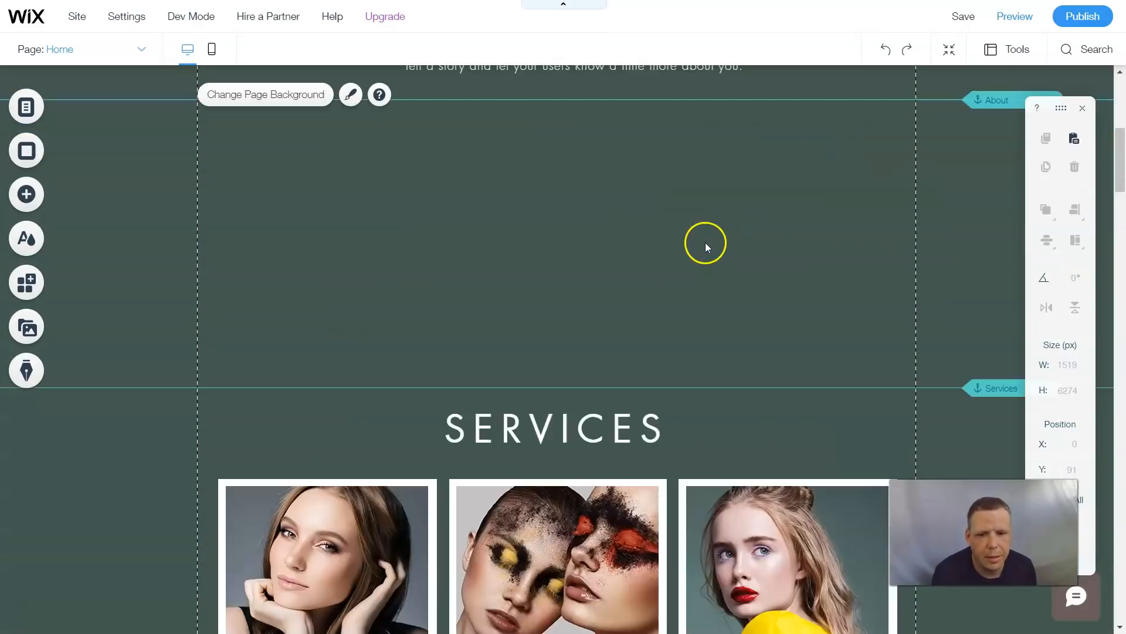
scroll(875, 255, "down", 4)
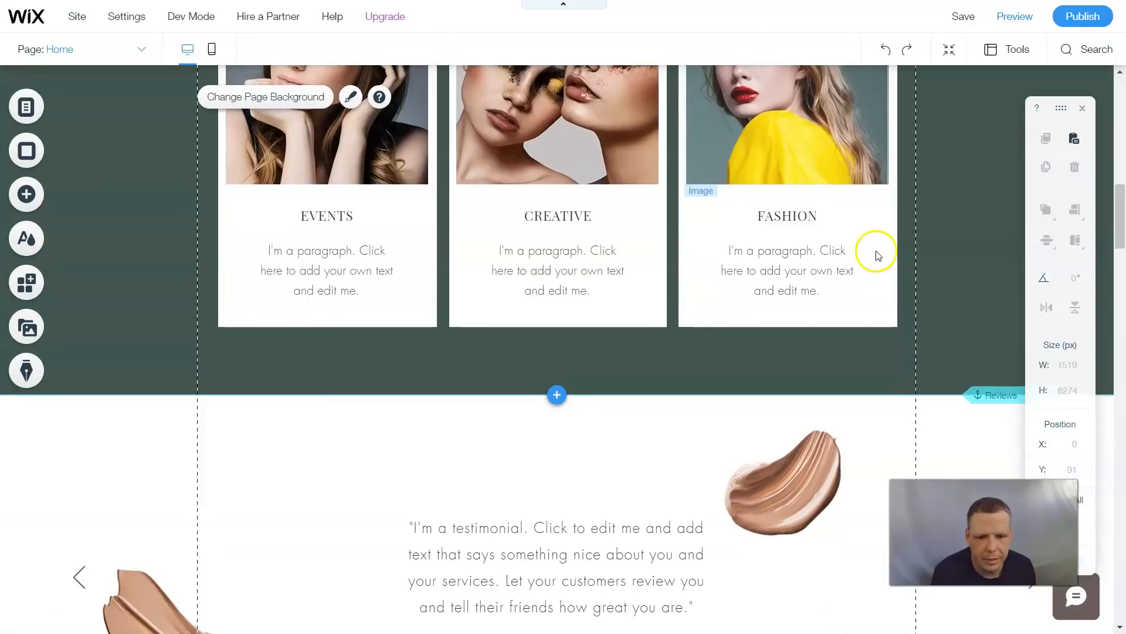
scroll(875, 251, "up", 8)
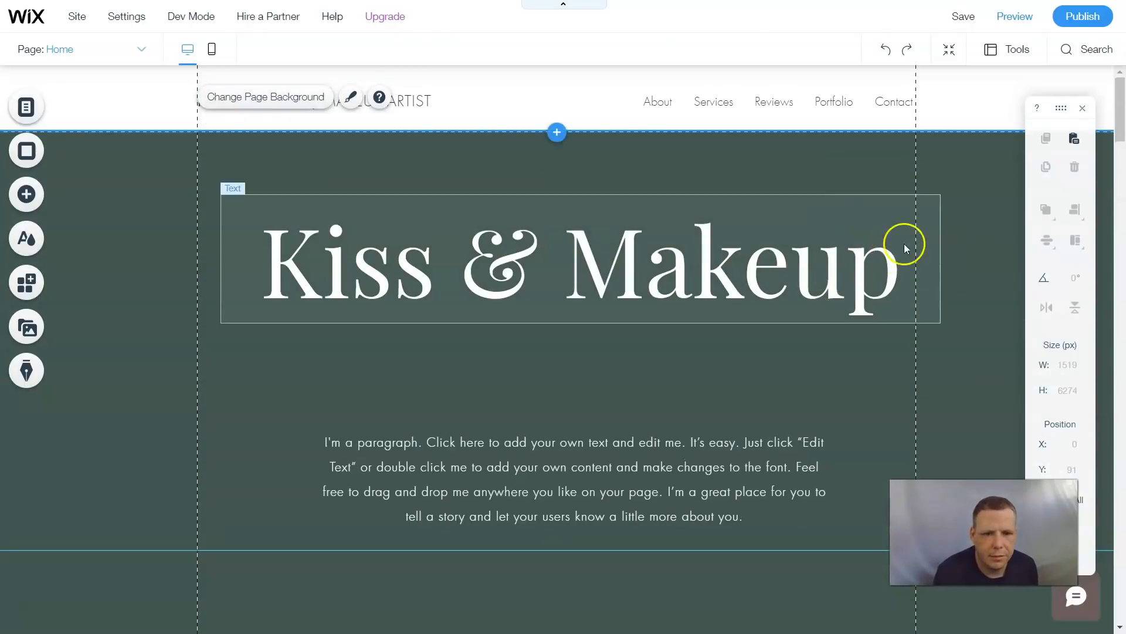
scroll(495, 365, "down", 5)
scroll(554, 350, "down", 15)
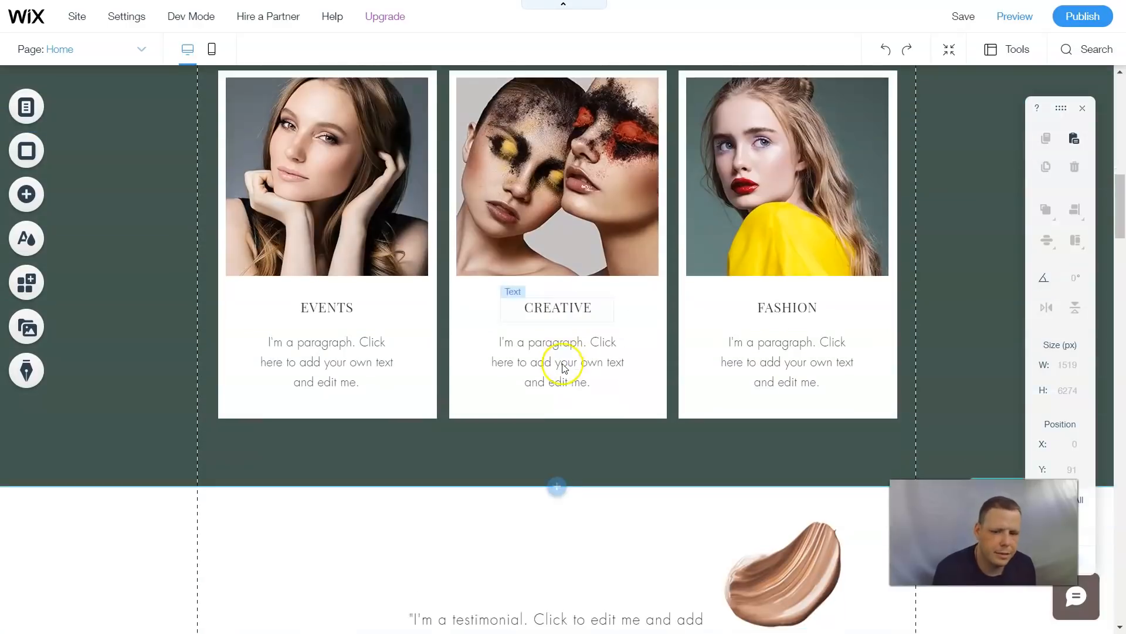
scroll(593, 373, "down", 14)
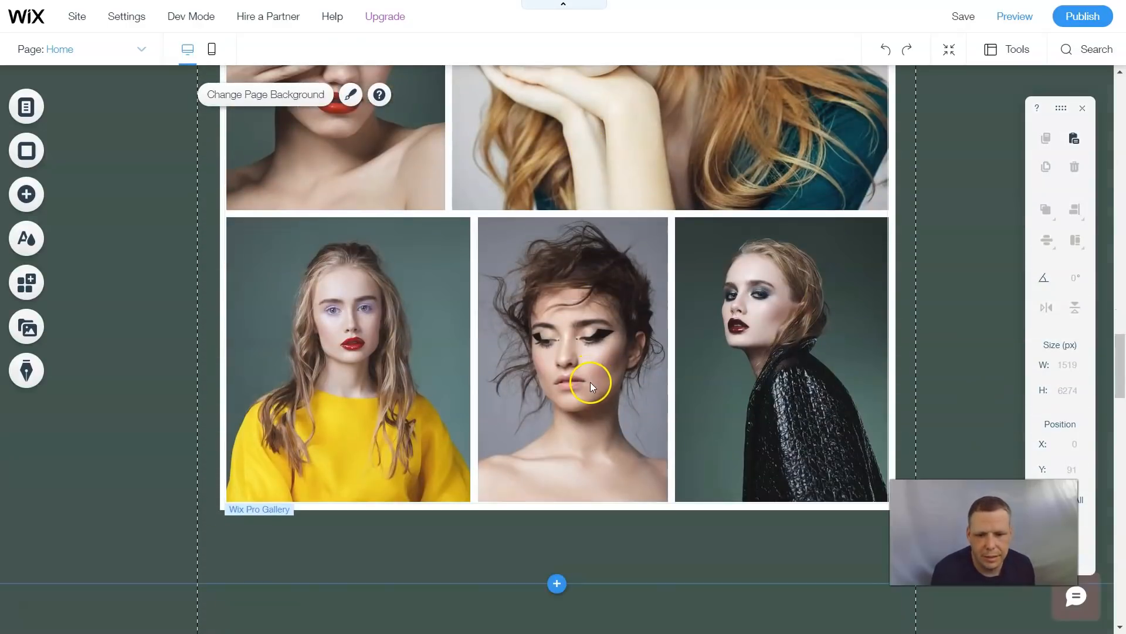
scroll(449, 340, "up", 11)
scroll(450, 340, "up", 8)
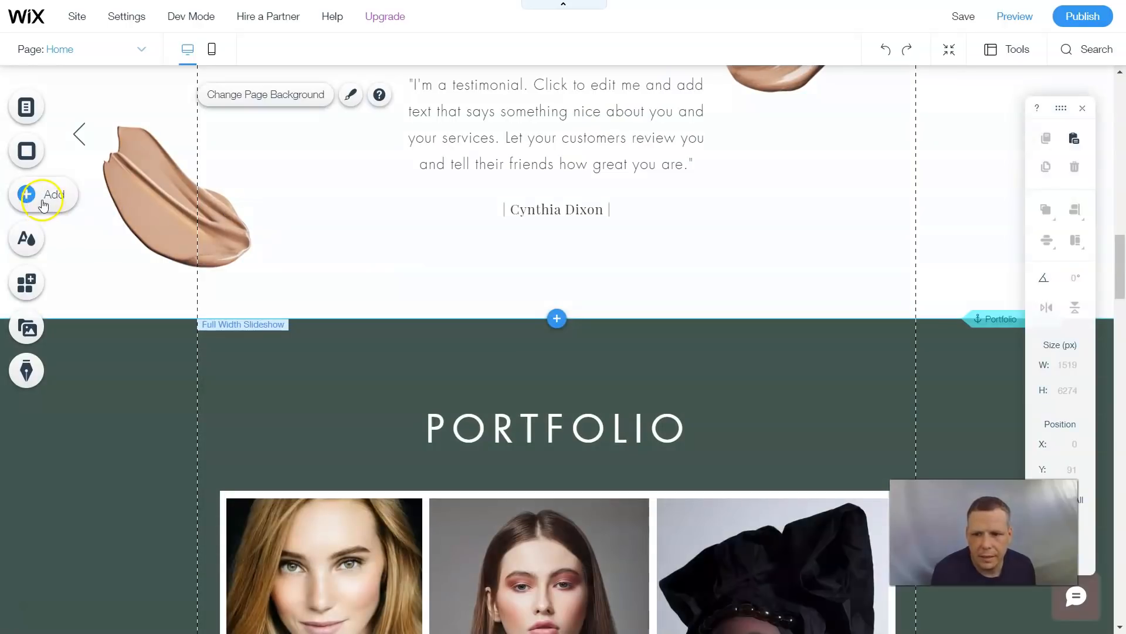
- Add a Slider (spheres) gallery from the slider galleries onto the page
left_click(48, 199)
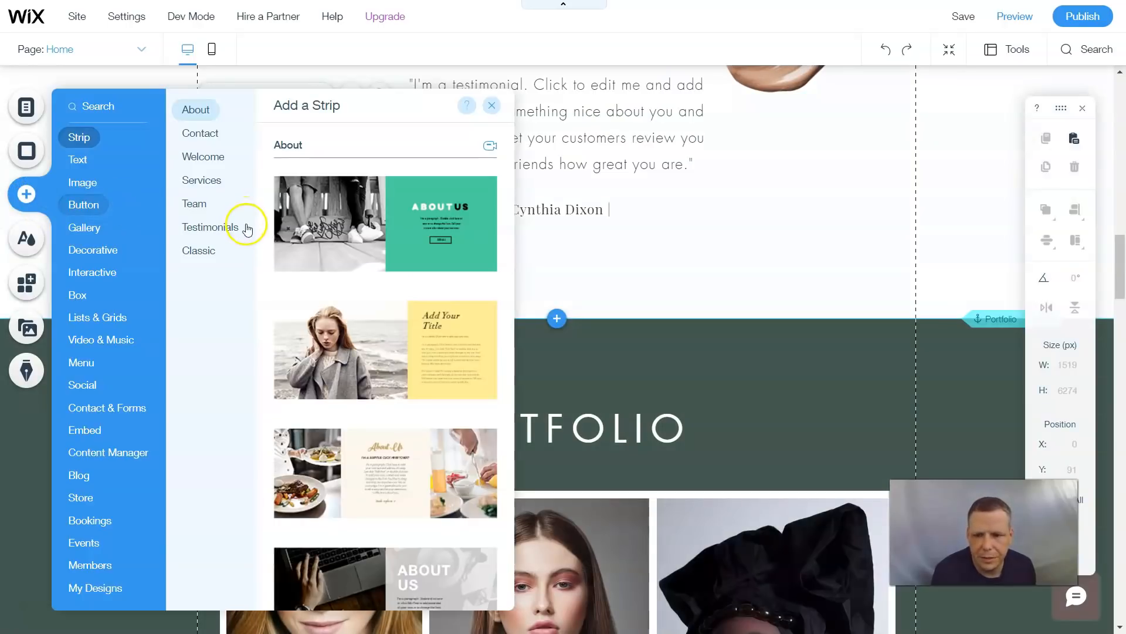
left_click(96, 233)
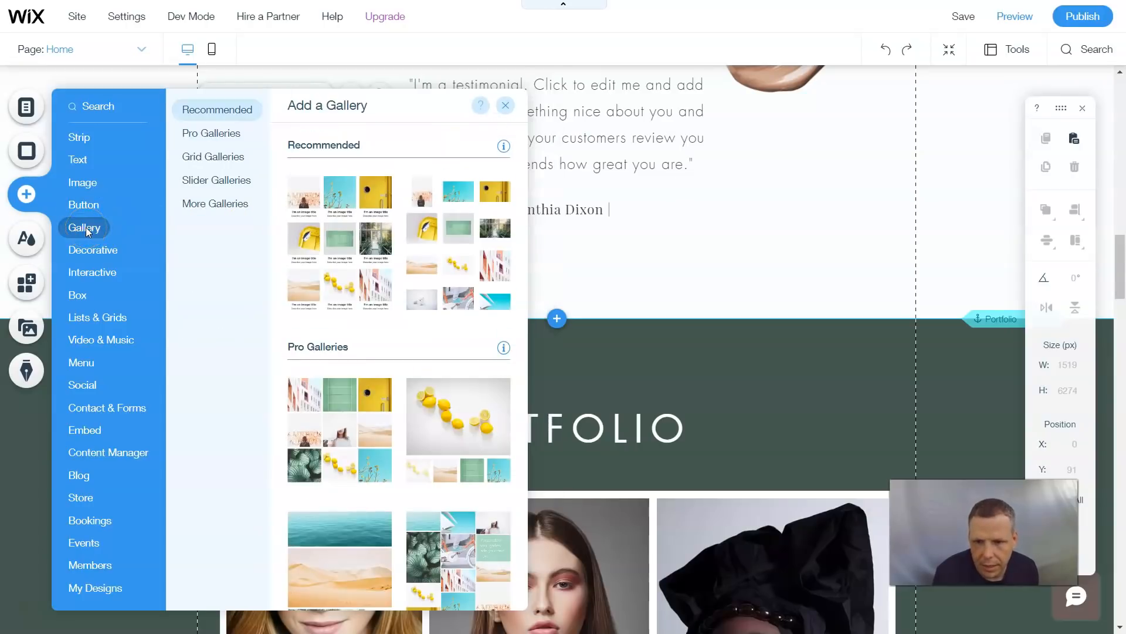
left_click(205, 180)
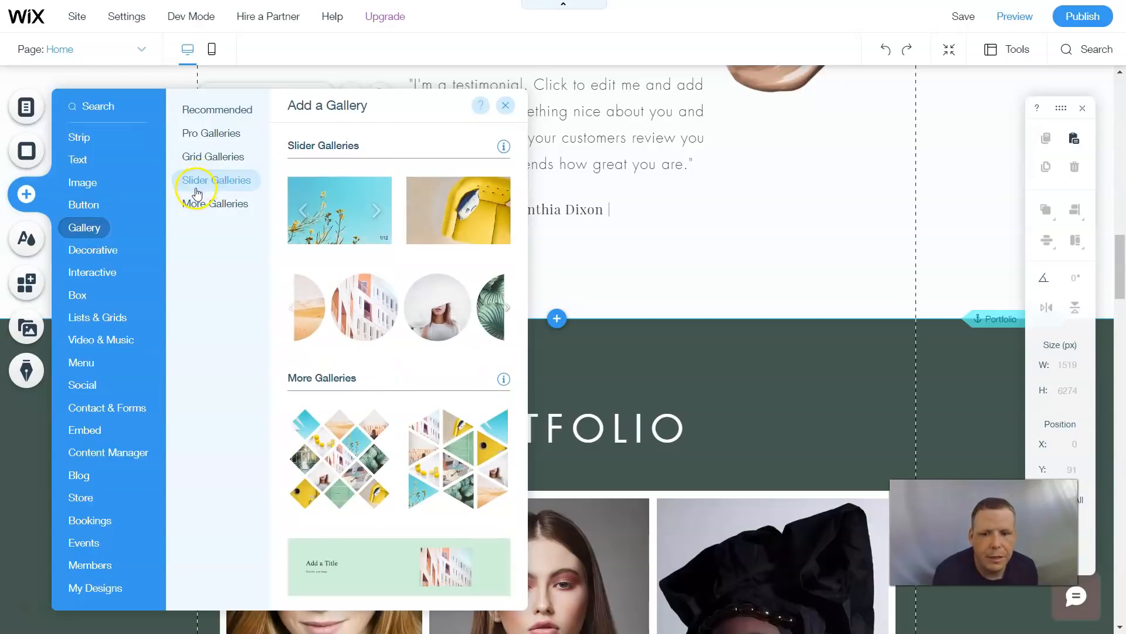
left_click(193, 198)
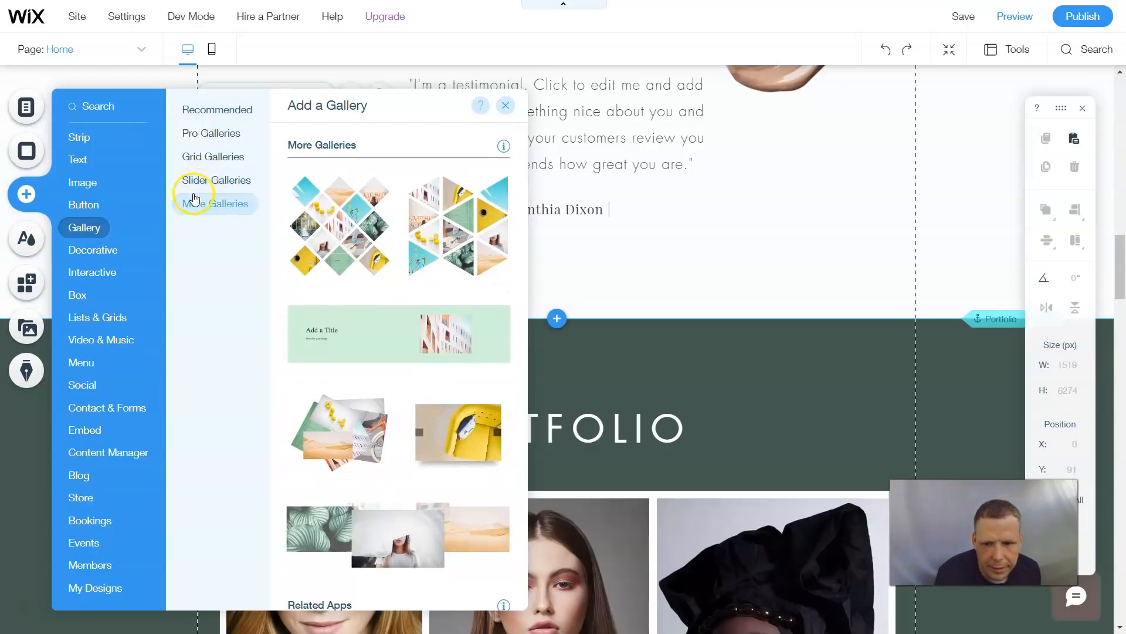
left_click(214, 181)
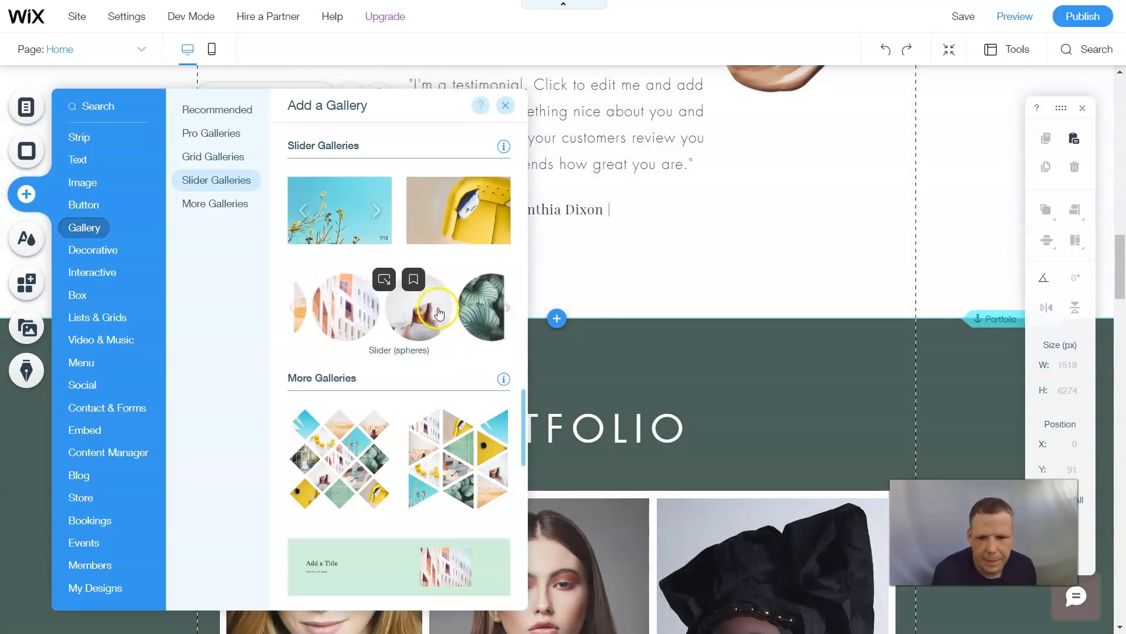
left_click_drag(433, 311, 664, 372)
scroll(657, 348, "down", 3)
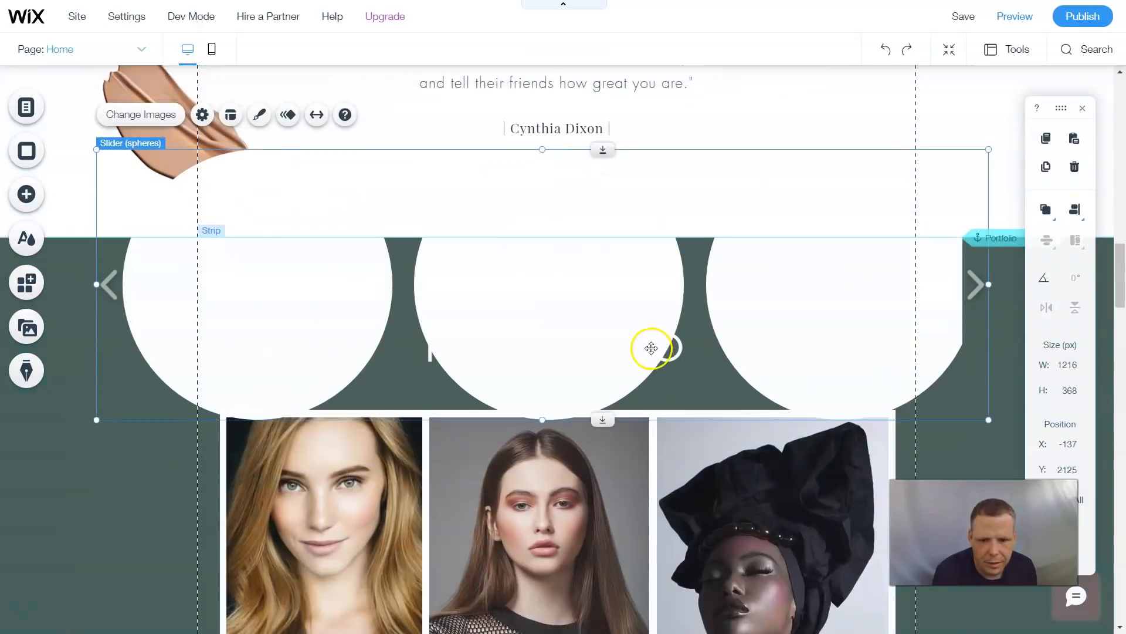
- Move the slider gallery down into the dark section below the portfolio images and hide the side toolbar
left_click_drag(600, 279, 599, 351)
scroll(628, 369, "down", 3)
scroll(633, 378, "down", 10)
scroll(614, 431, "down", 5)
scroll(611, 422, "up", 2)
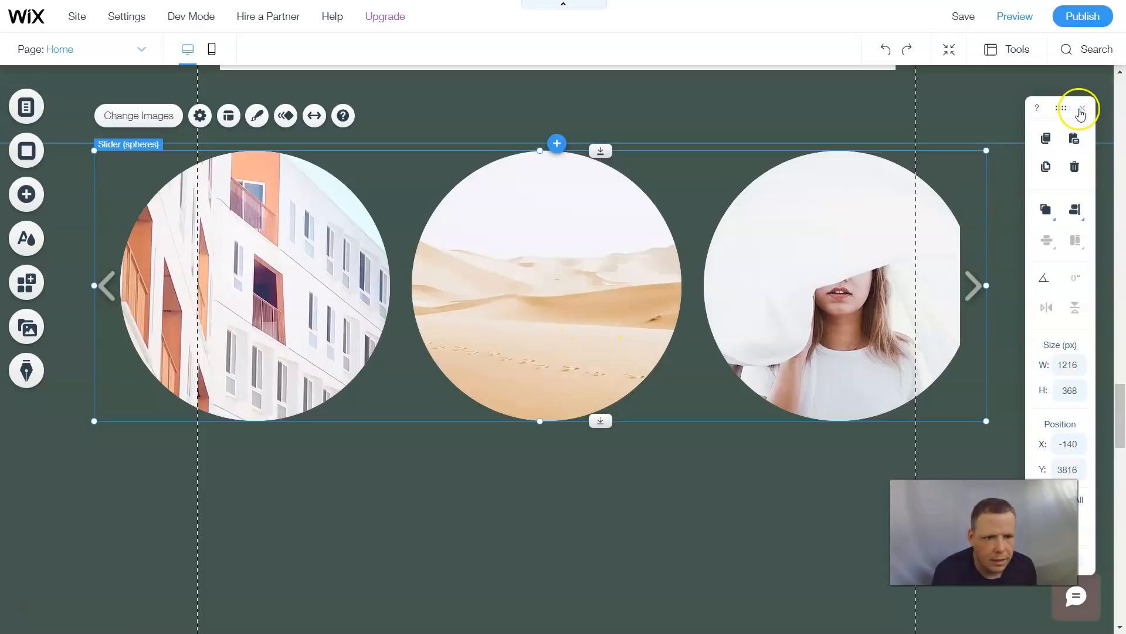
left_click(1084, 110)
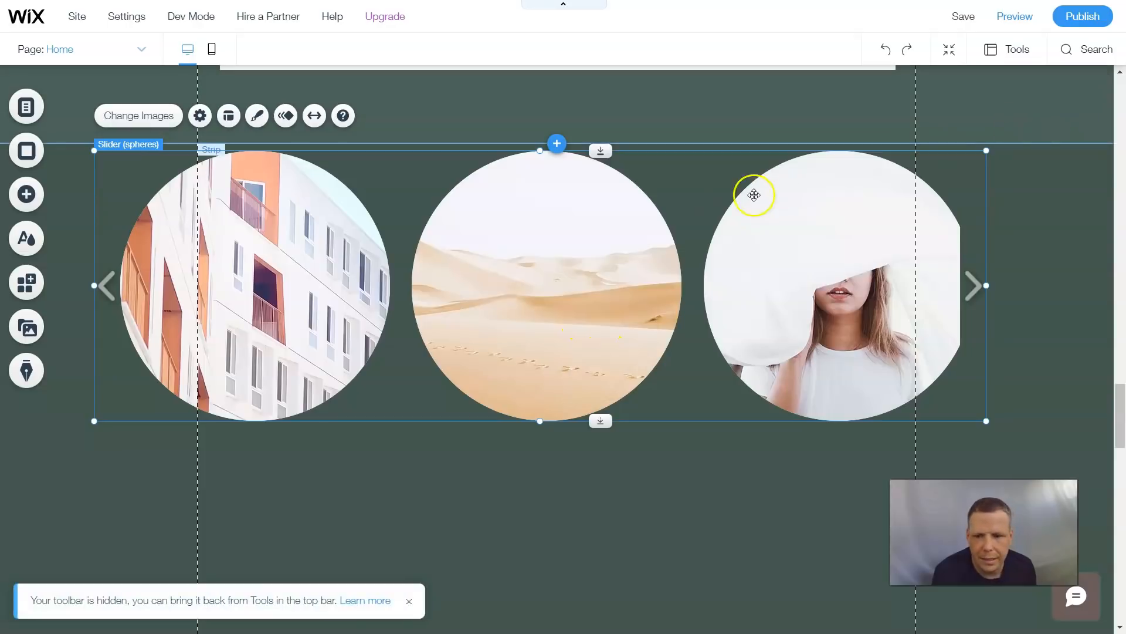
left_click_drag(531, 282, 554, 307)
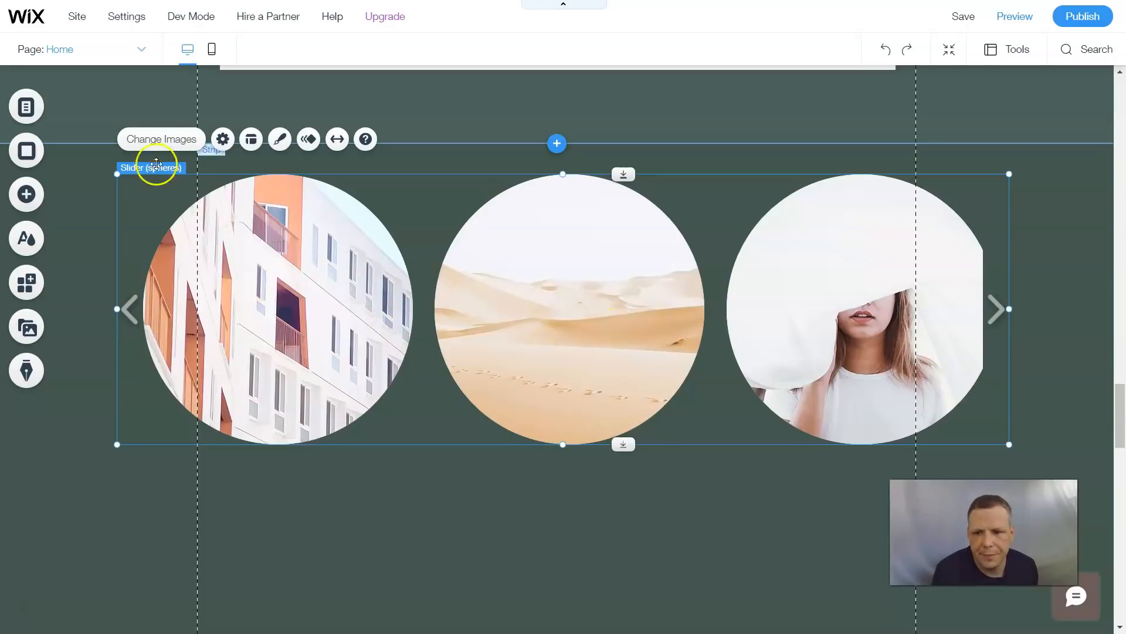
- In the slider settings, keep images on Autocrop and set clicking an image to Nothing happens
left_click(226, 142)
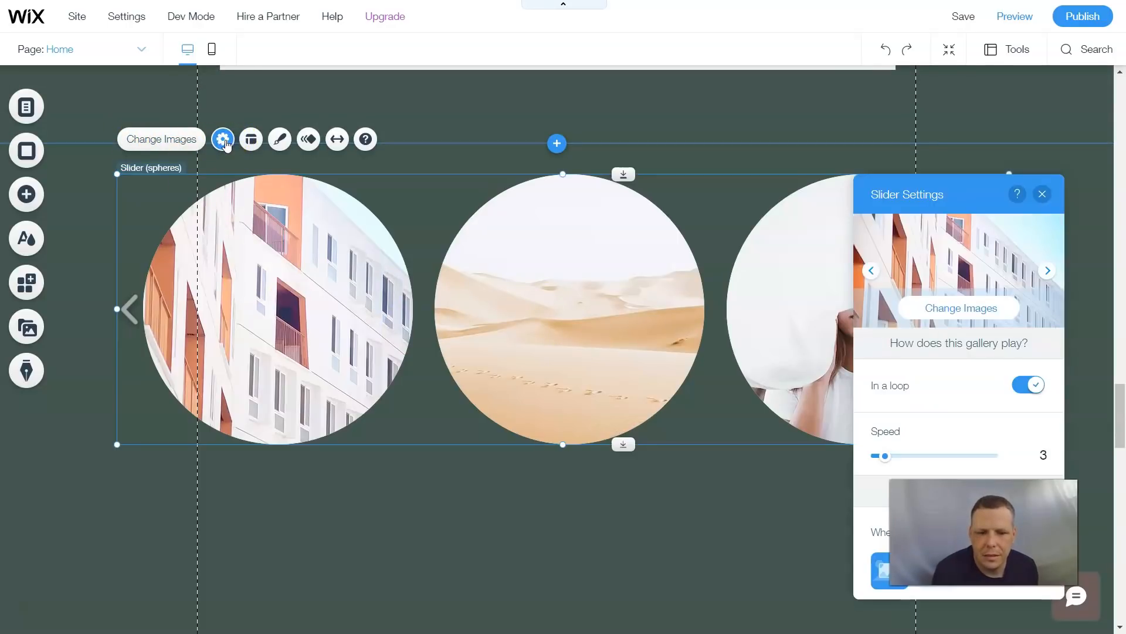
left_click_drag(897, 186, 421, 115)
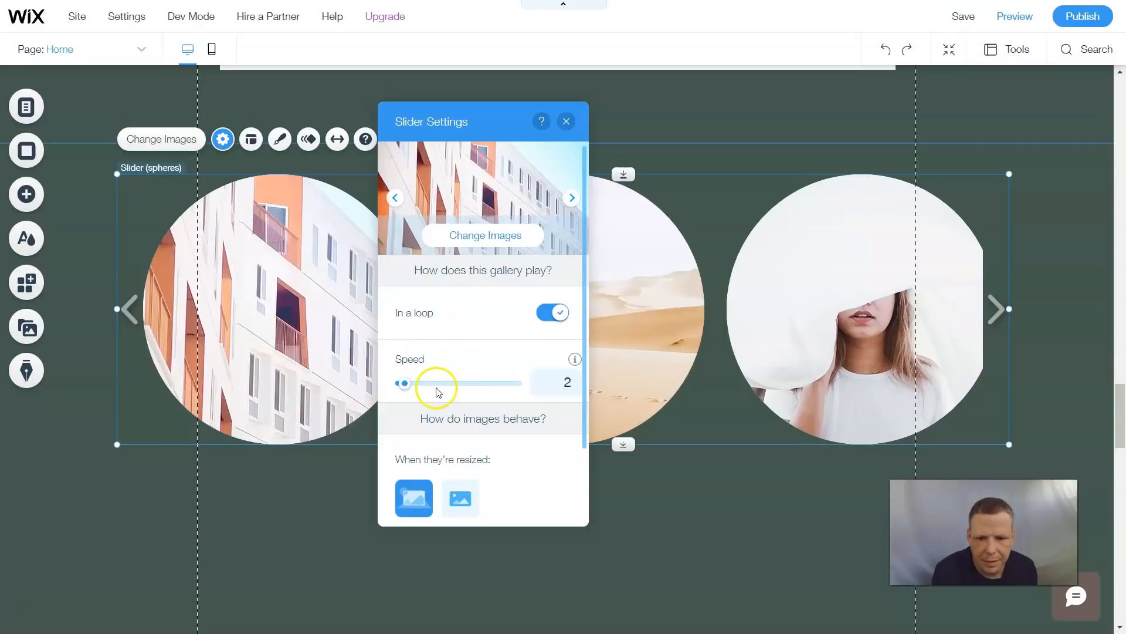
scroll(465, 383, "down", 2)
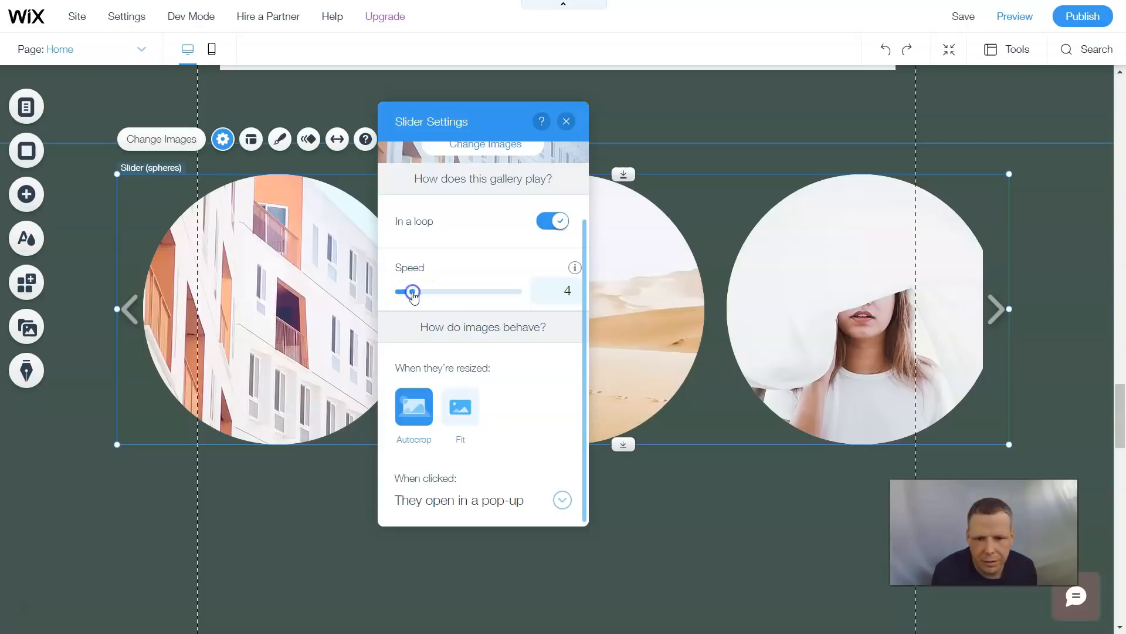
left_click(461, 408)
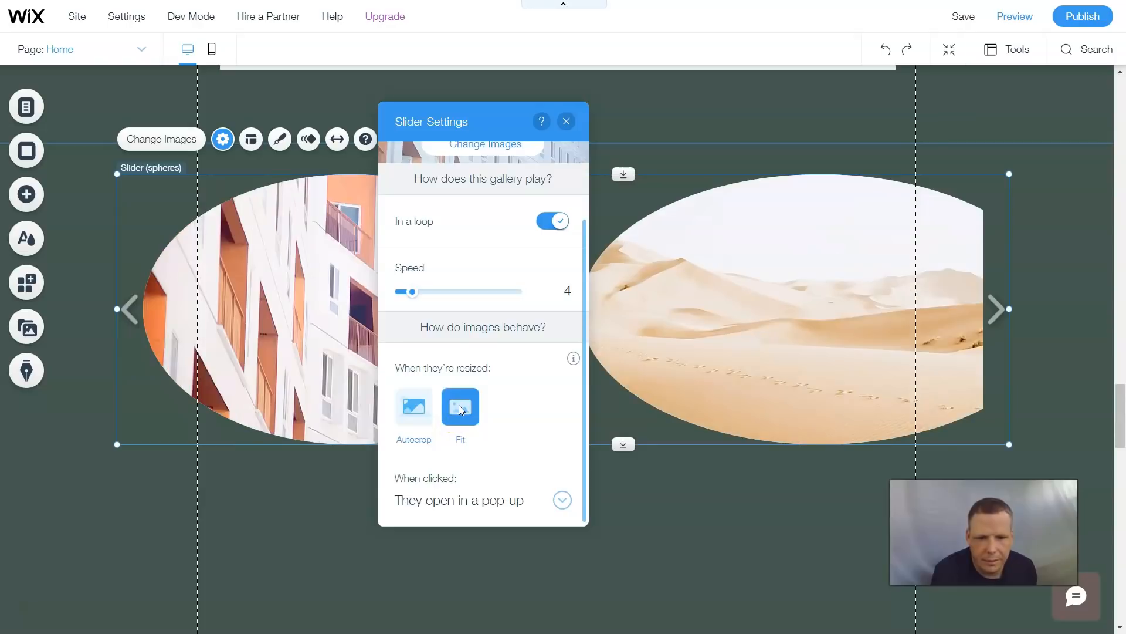
left_click(414, 406)
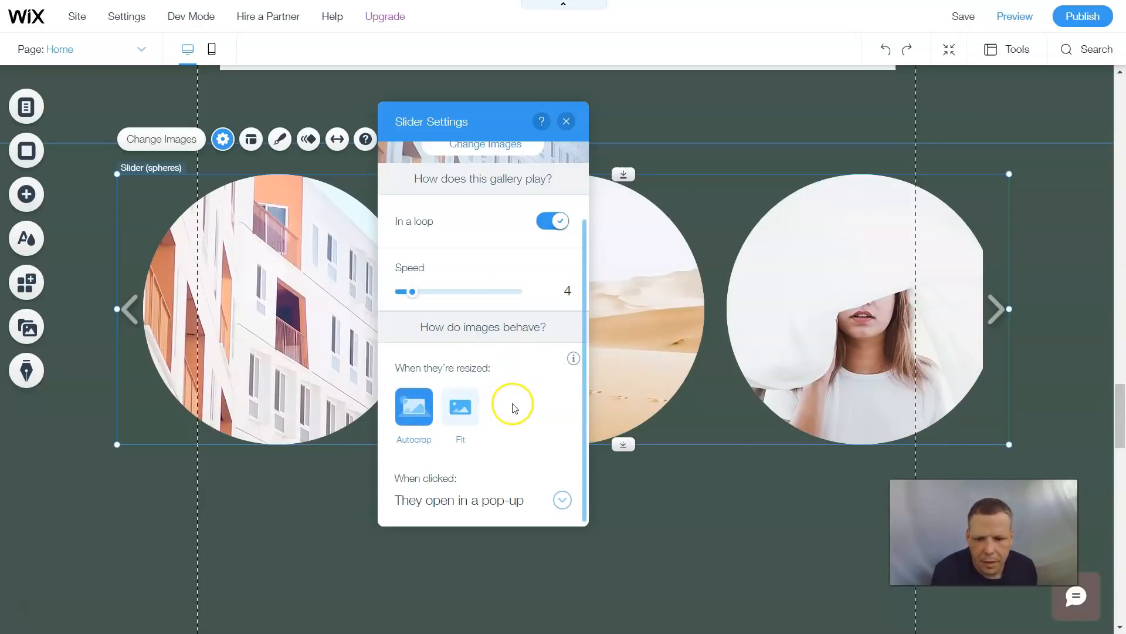
left_click(562, 500)
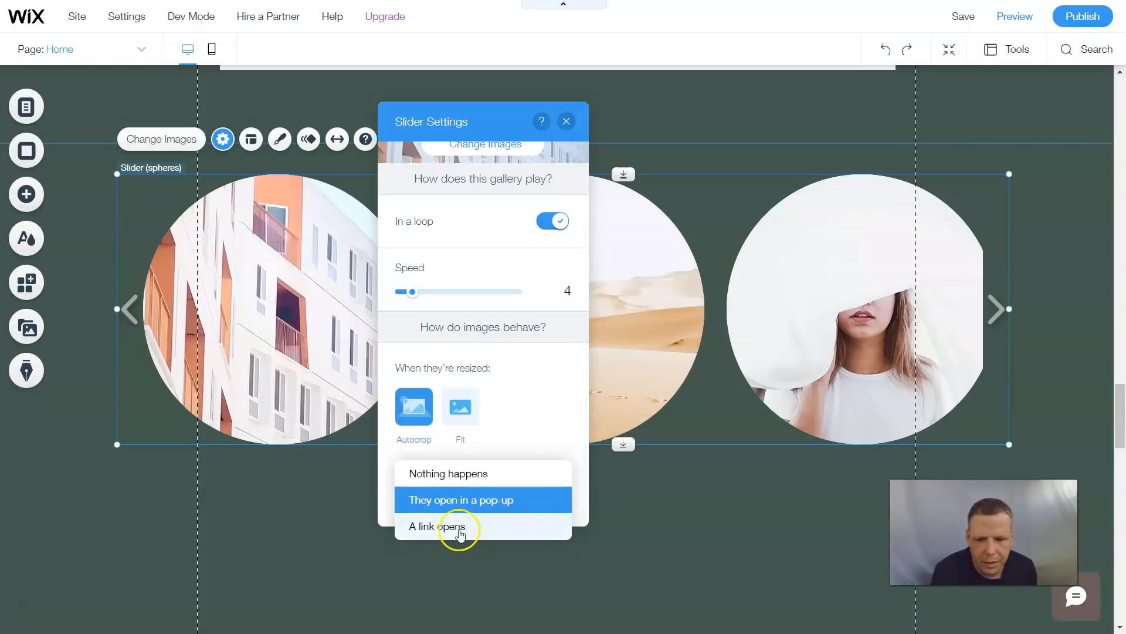
left_click(490, 505)
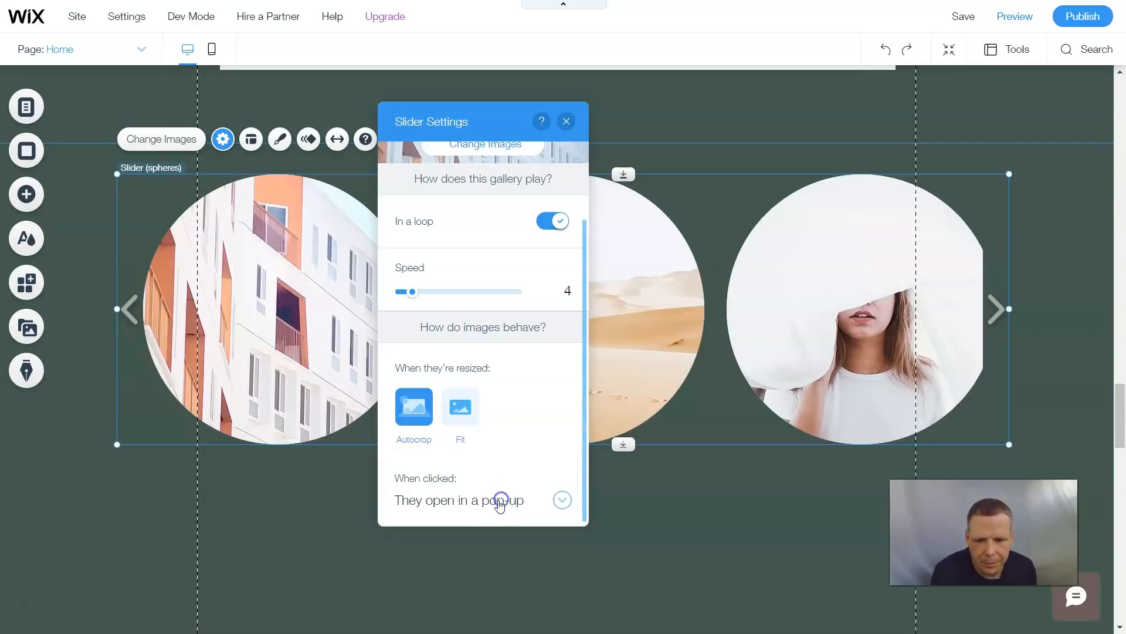
left_click(552, 500)
left_click(475, 506)
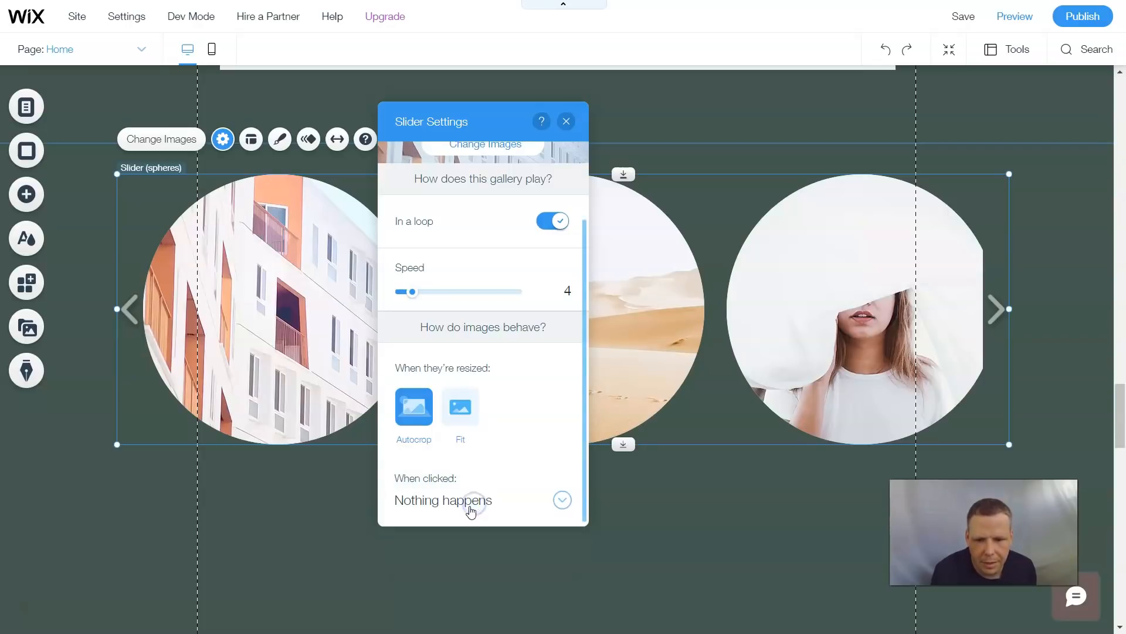
scroll(451, 364, "up", 2)
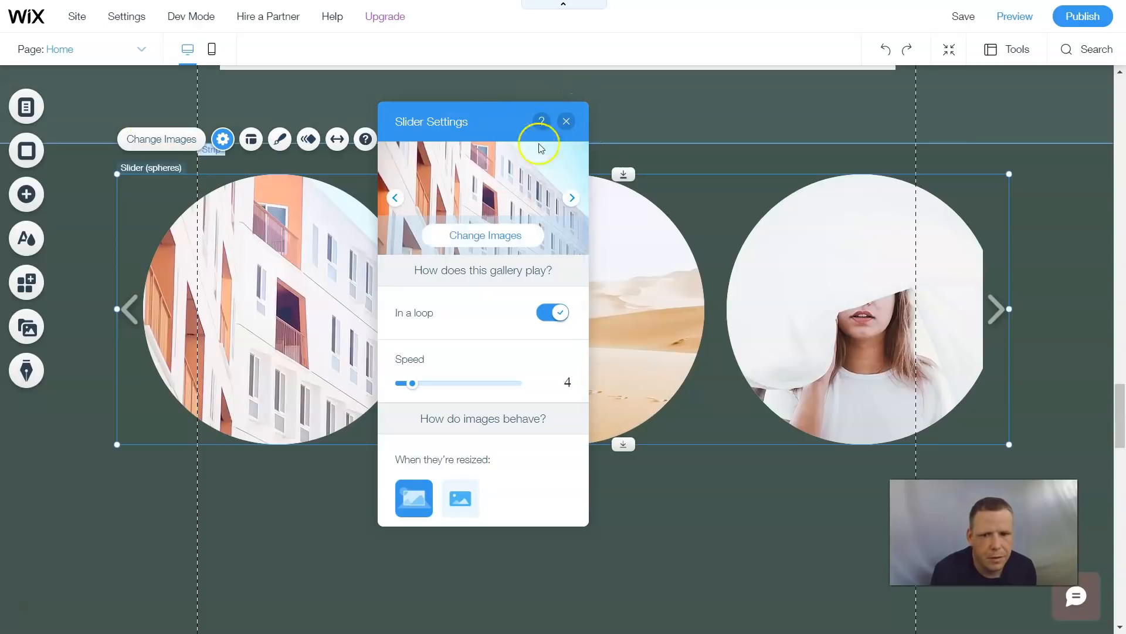
left_click(565, 124)
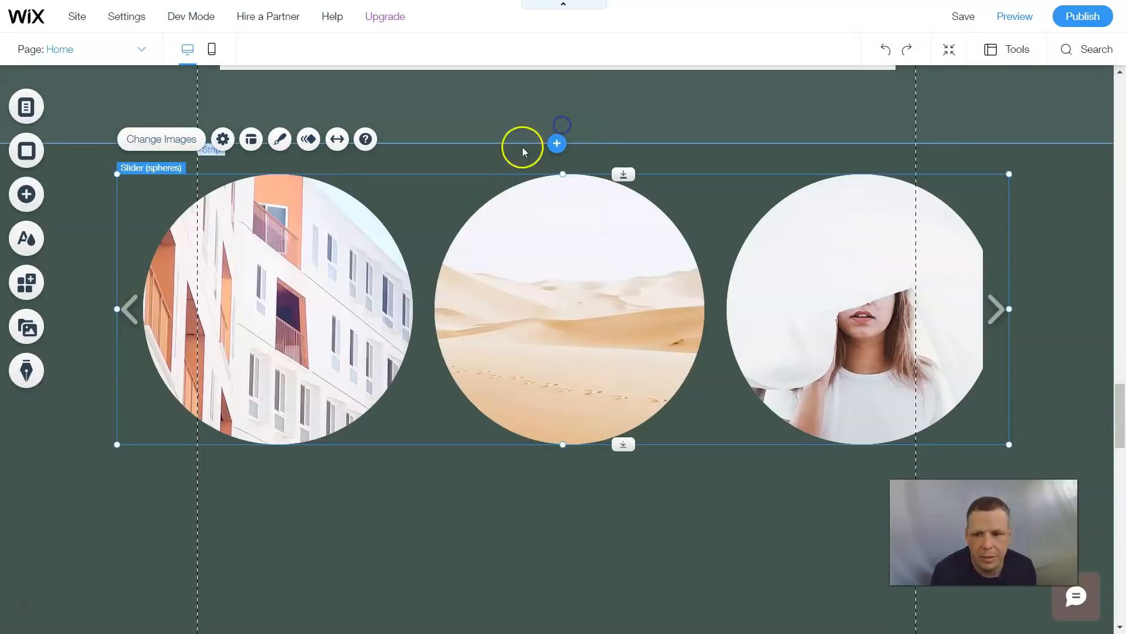
- Open the slider layout and compare the image aspect ratios, settling on 1:1
left_click(222, 139)
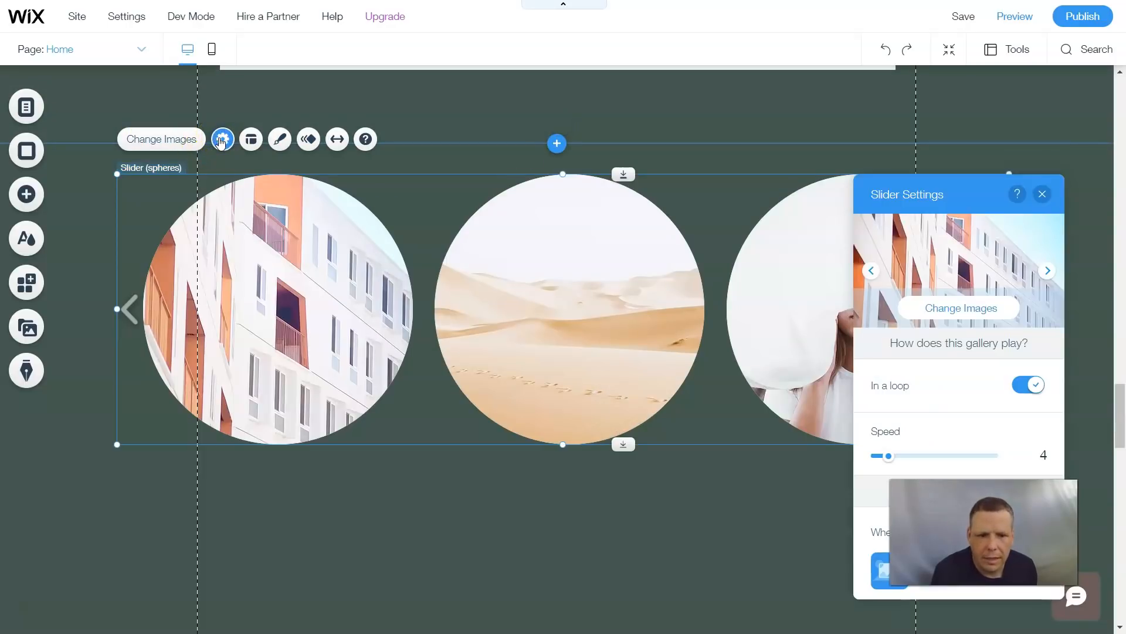
left_click(1043, 194)
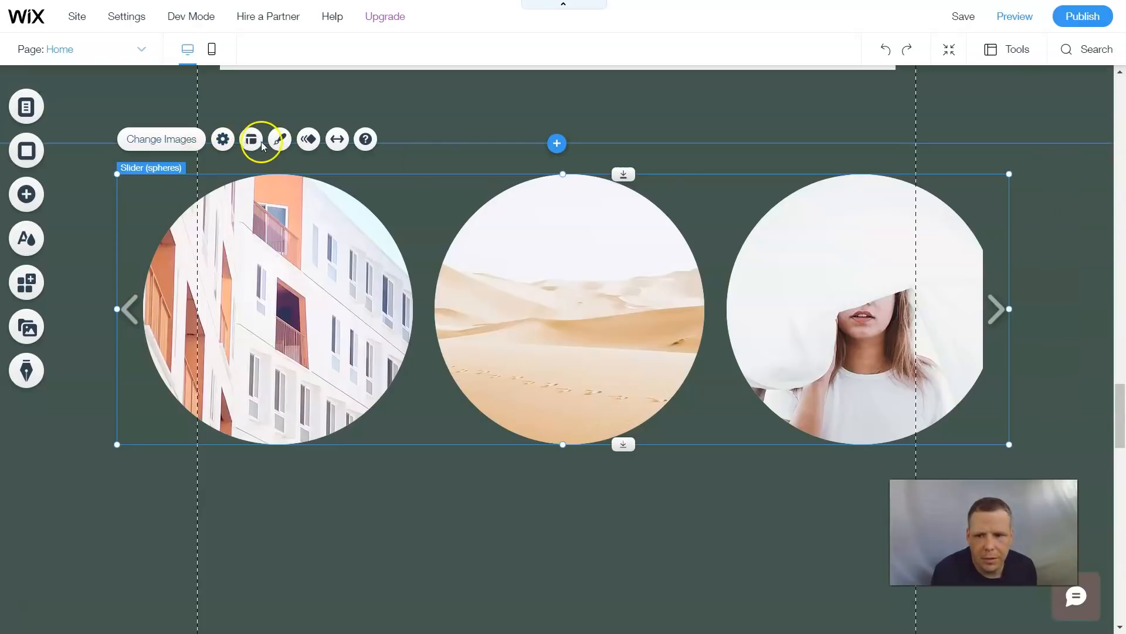
left_click(254, 140)
left_click_drag(907, 193, 466, 213)
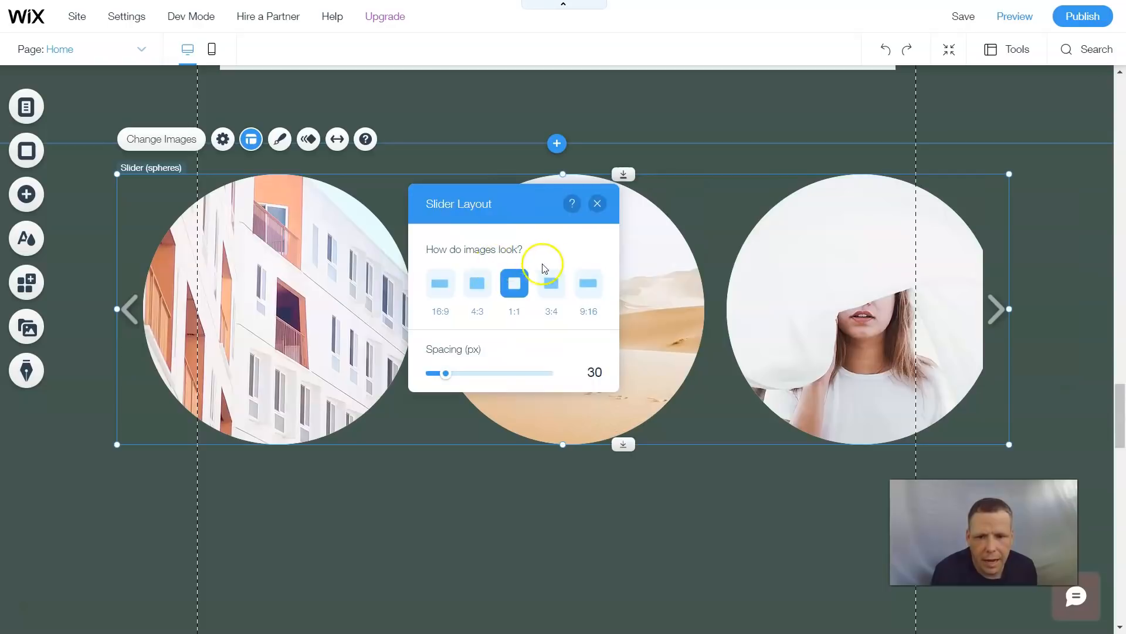
left_click(441, 287)
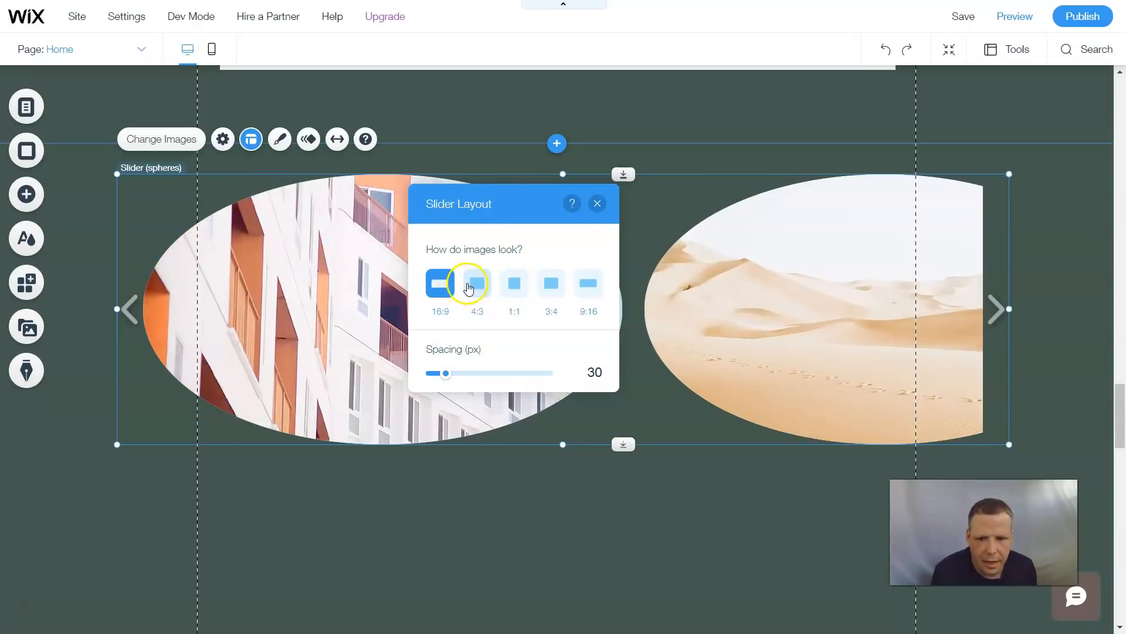
left_click(468, 286)
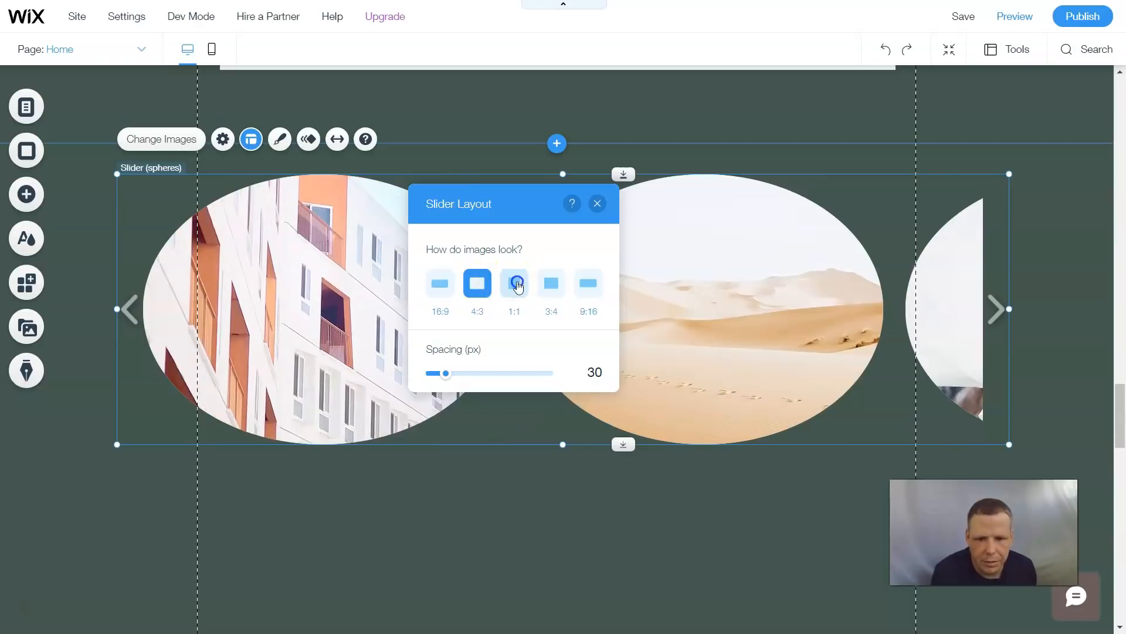
left_click(516, 285)
left_click(548, 282)
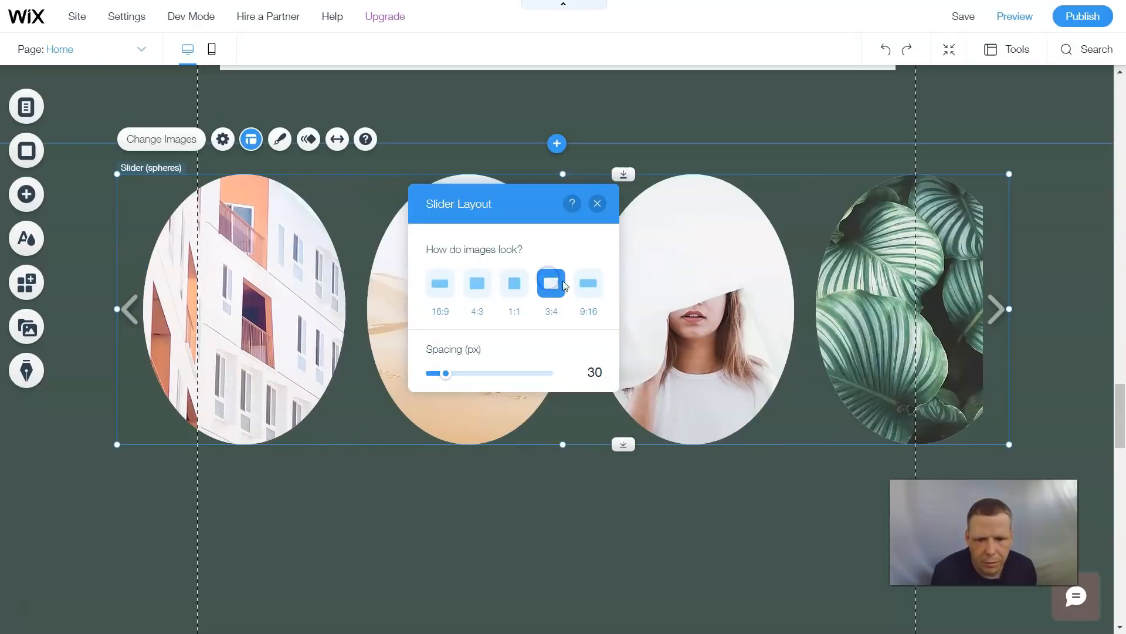
left_click(594, 283)
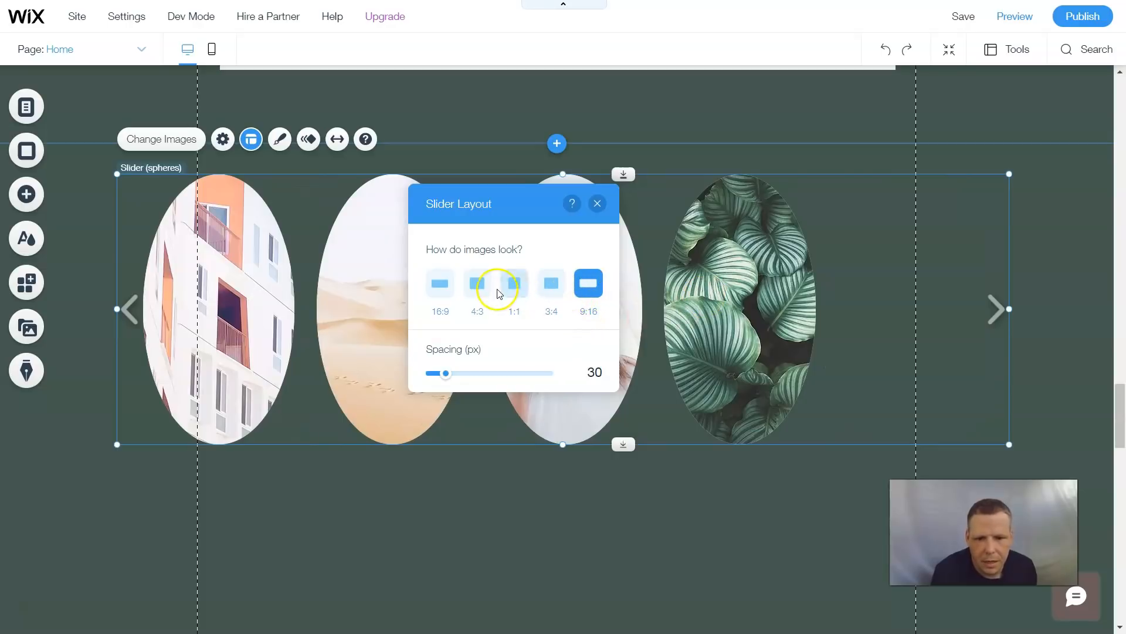
left_click(480, 290)
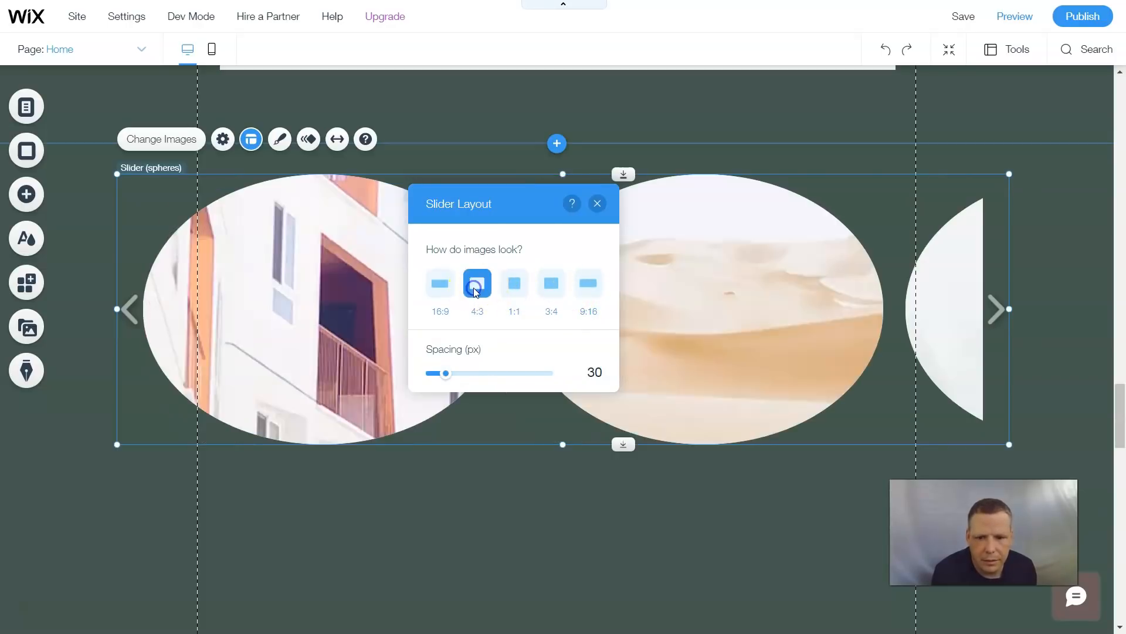
left_click(442, 288)
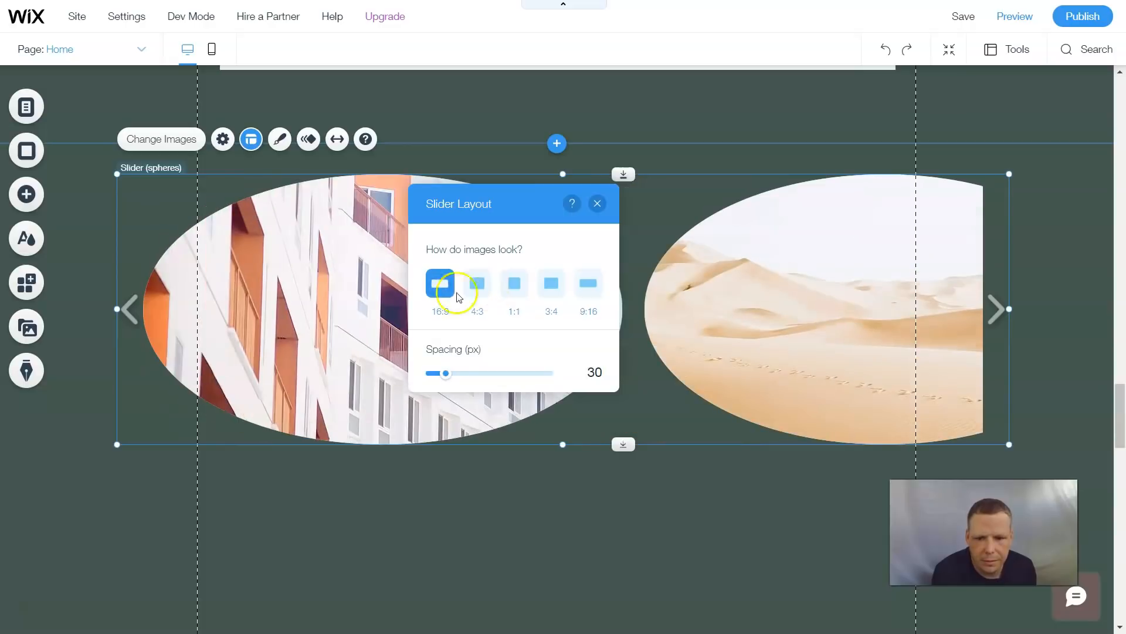
left_click(516, 277)
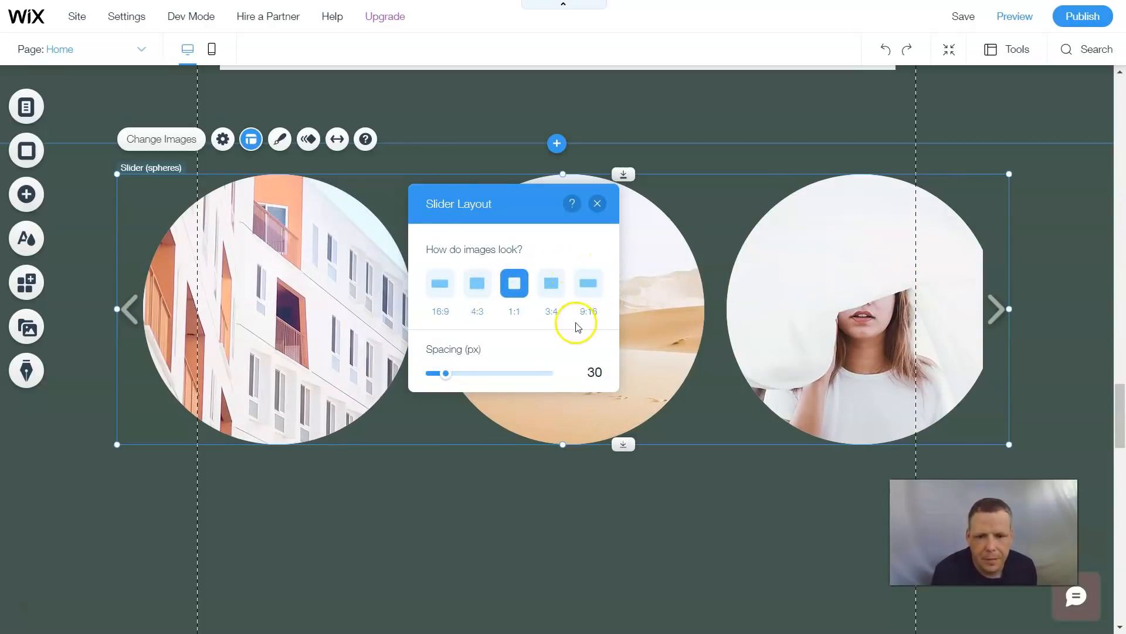
- Set the slider's image spacing to 20 px and close the layout panel
left_click(441, 373)
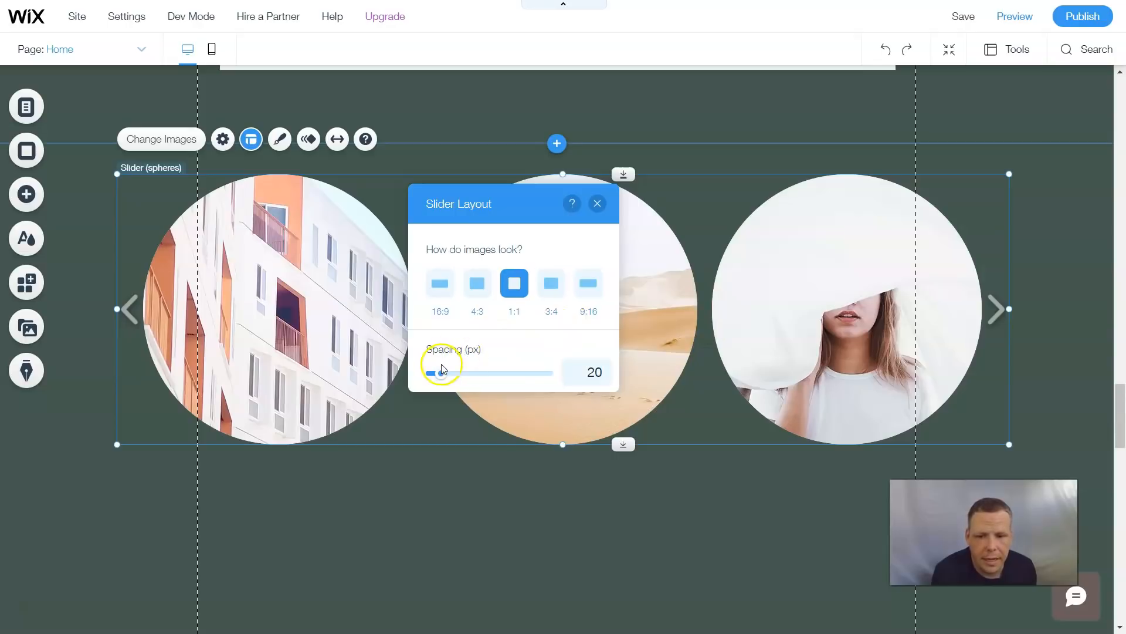
left_click(434, 373)
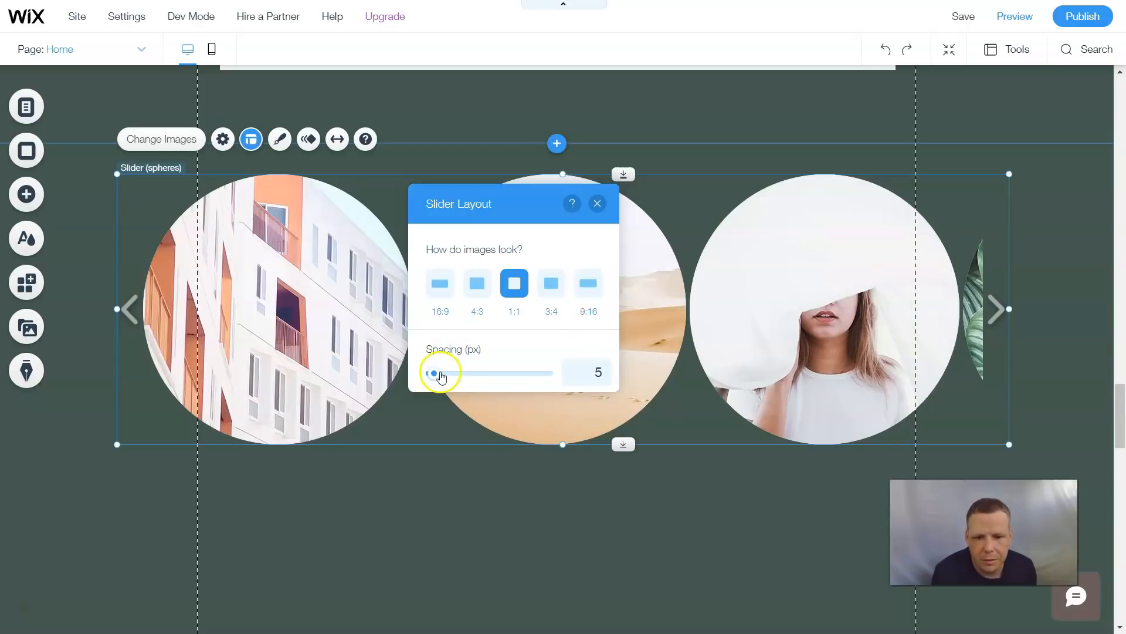
left_click(440, 374)
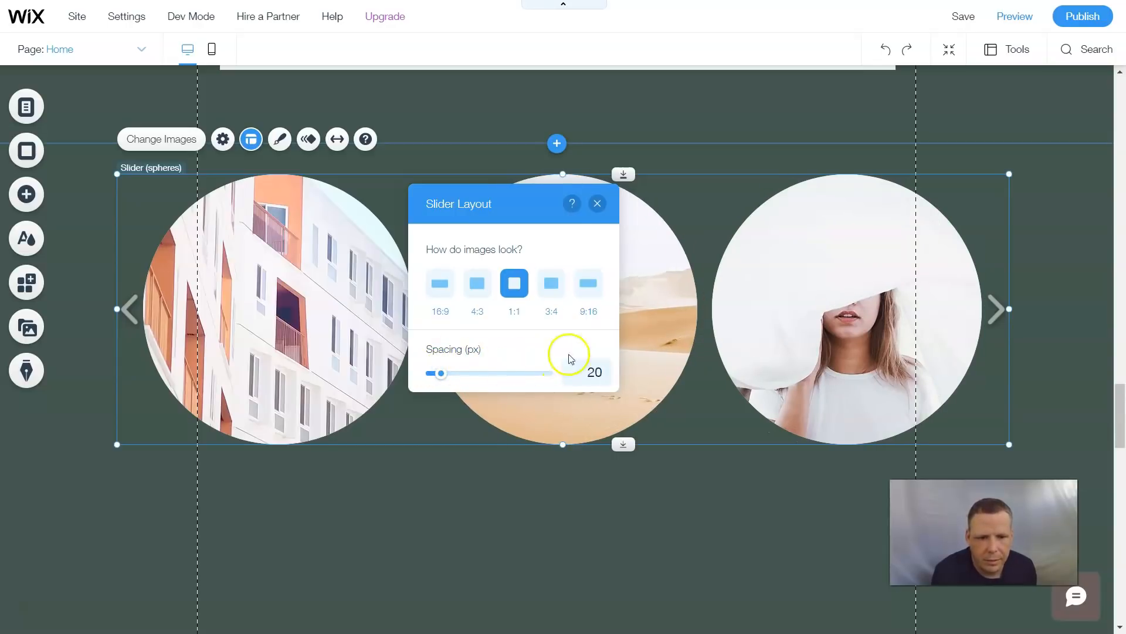
left_click(597, 203)
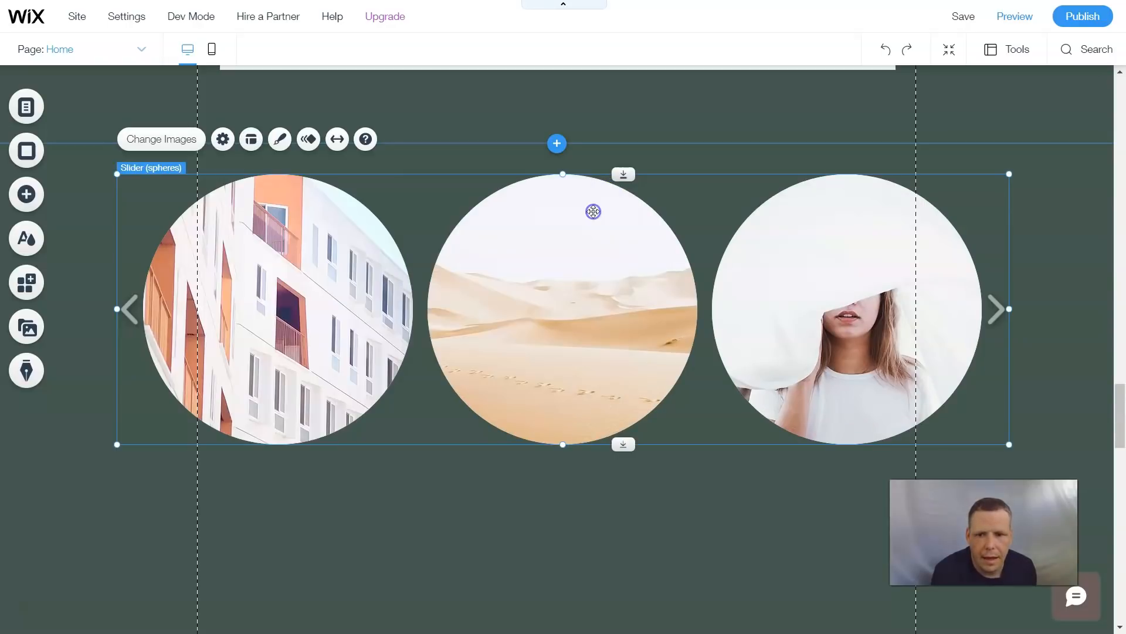
- Open the slider gallery's design options and browse the preset designs before opening the customization view
left_click(284, 138)
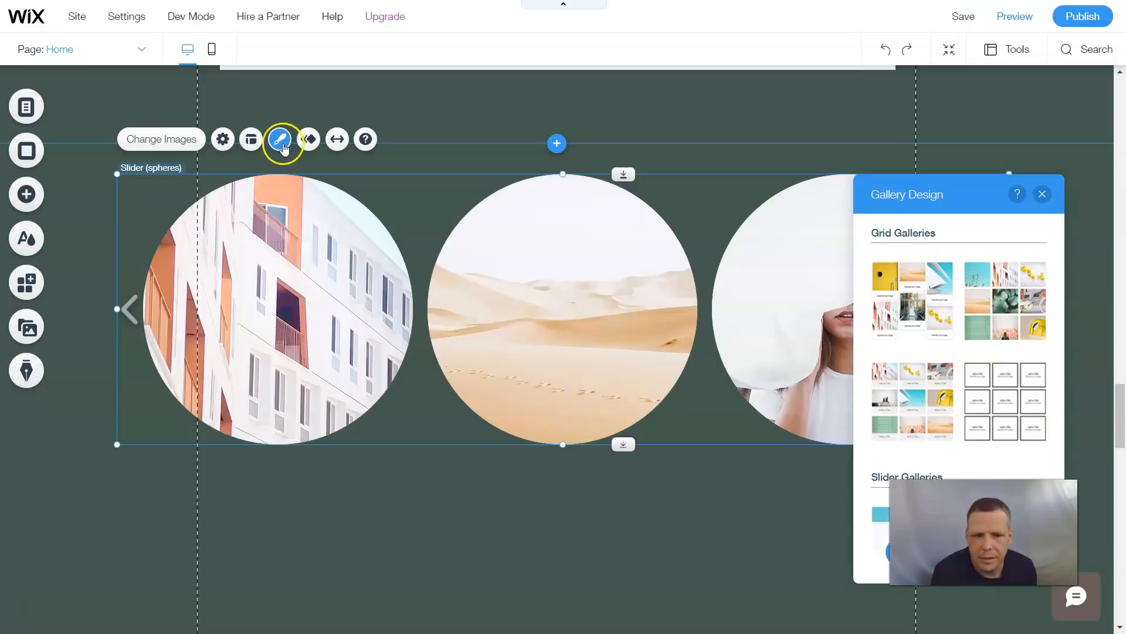
left_click_drag(920, 189, 492, 108)
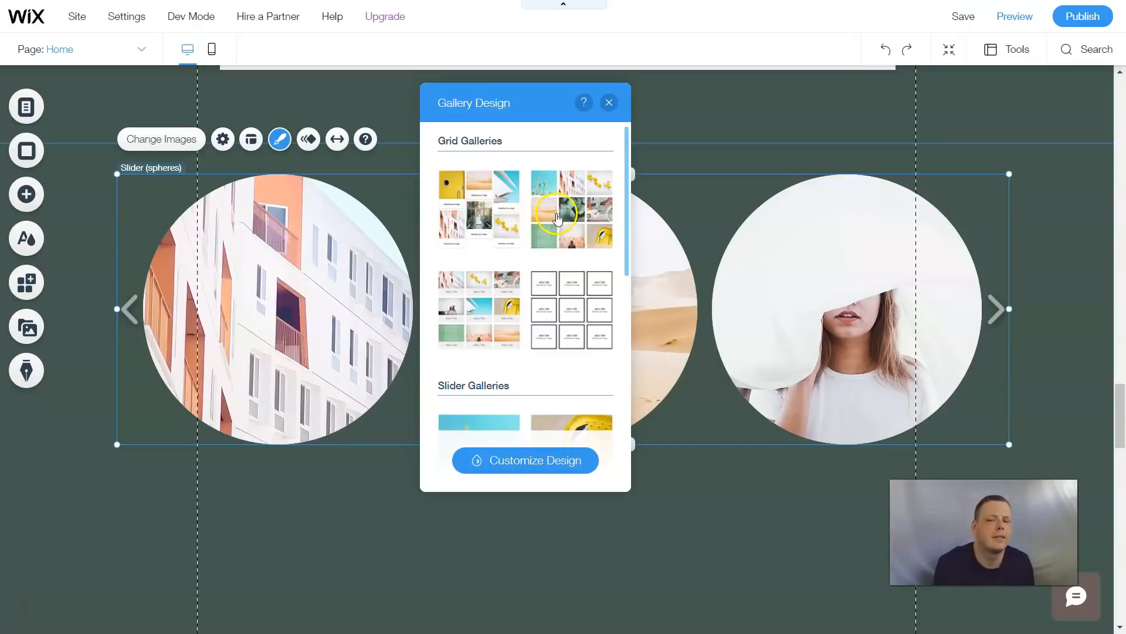
scroll(558, 218, "down", 3)
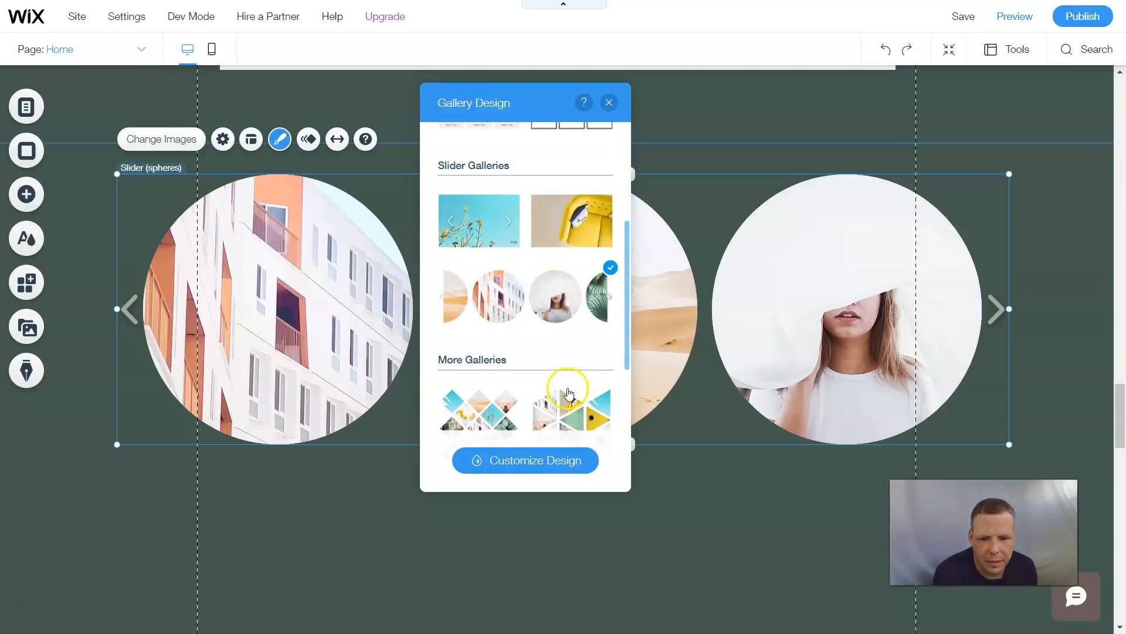
scroll(511, 259, "down", 5)
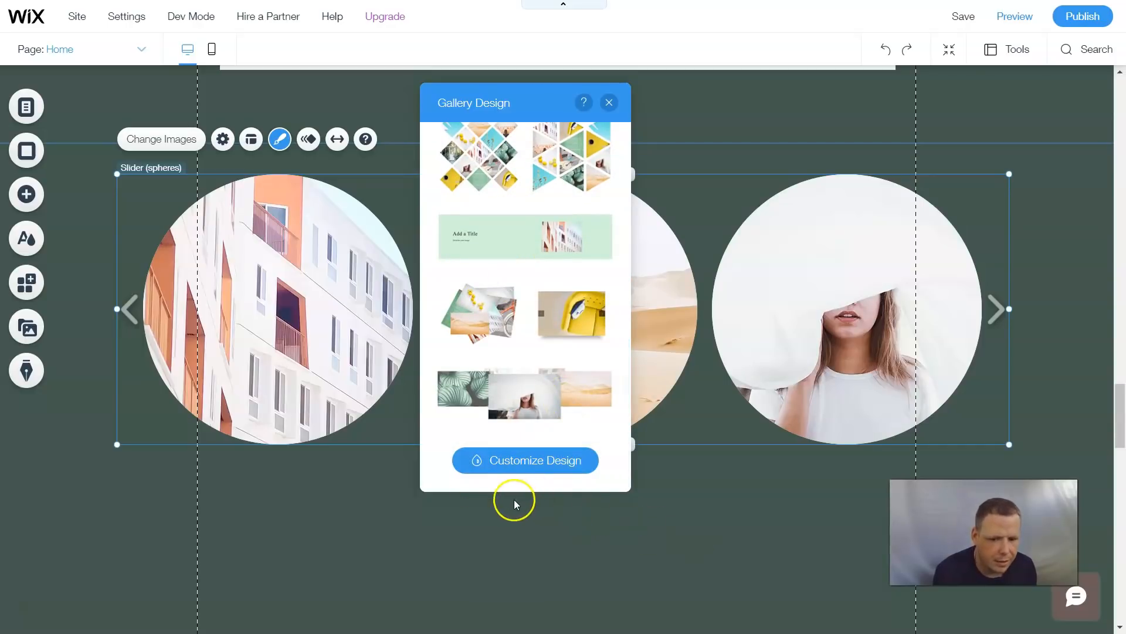
left_click(535, 460)
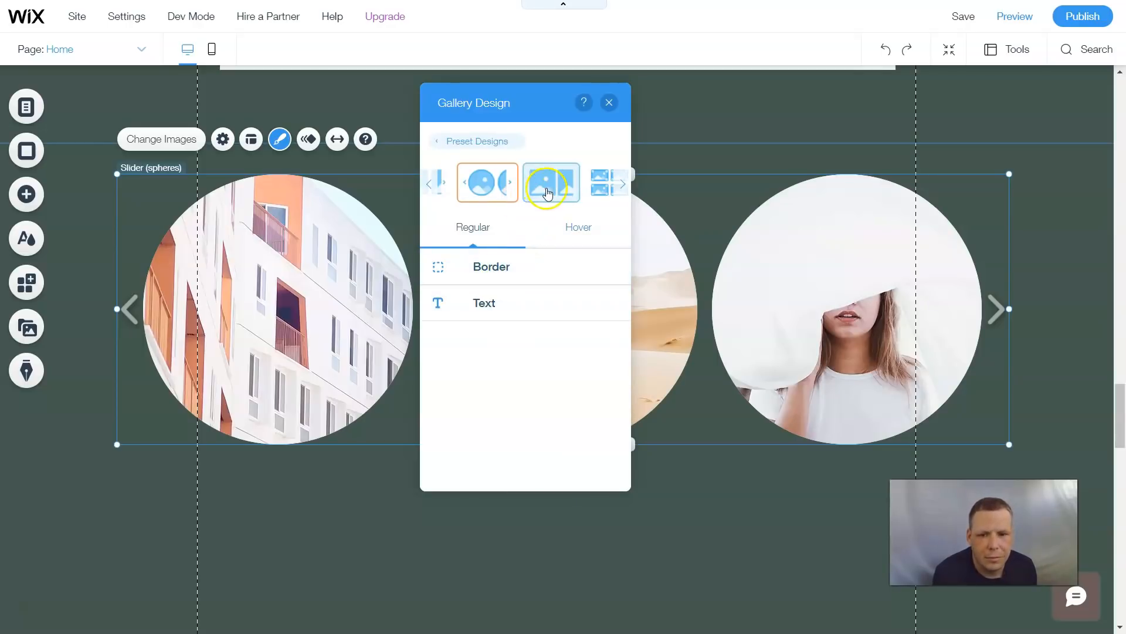
left_click(622, 186)
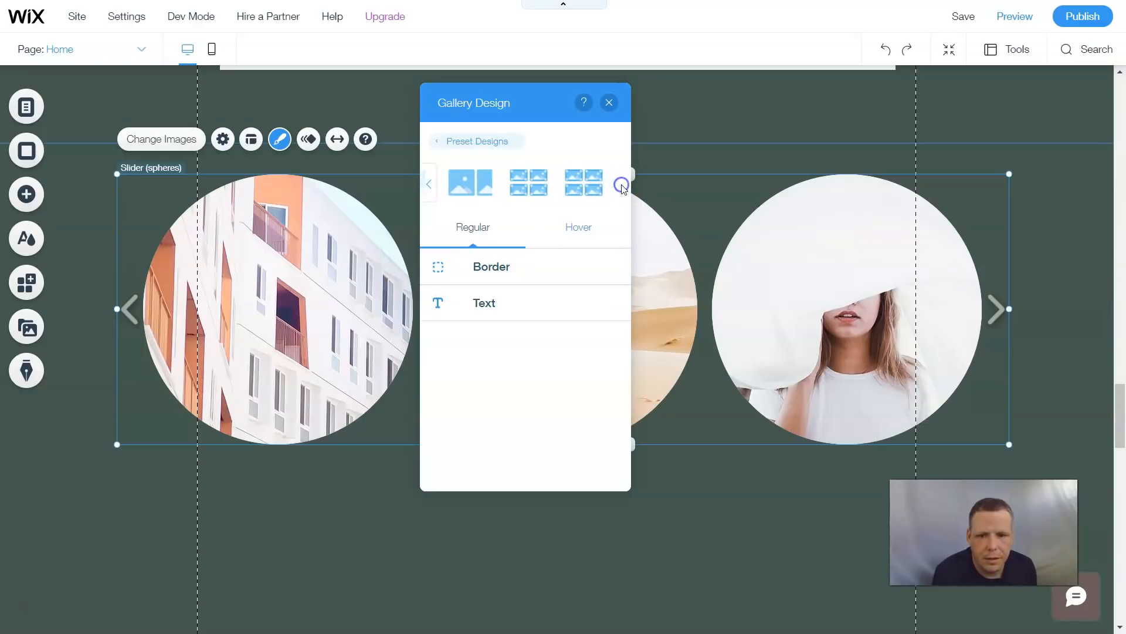
left_click(429, 185)
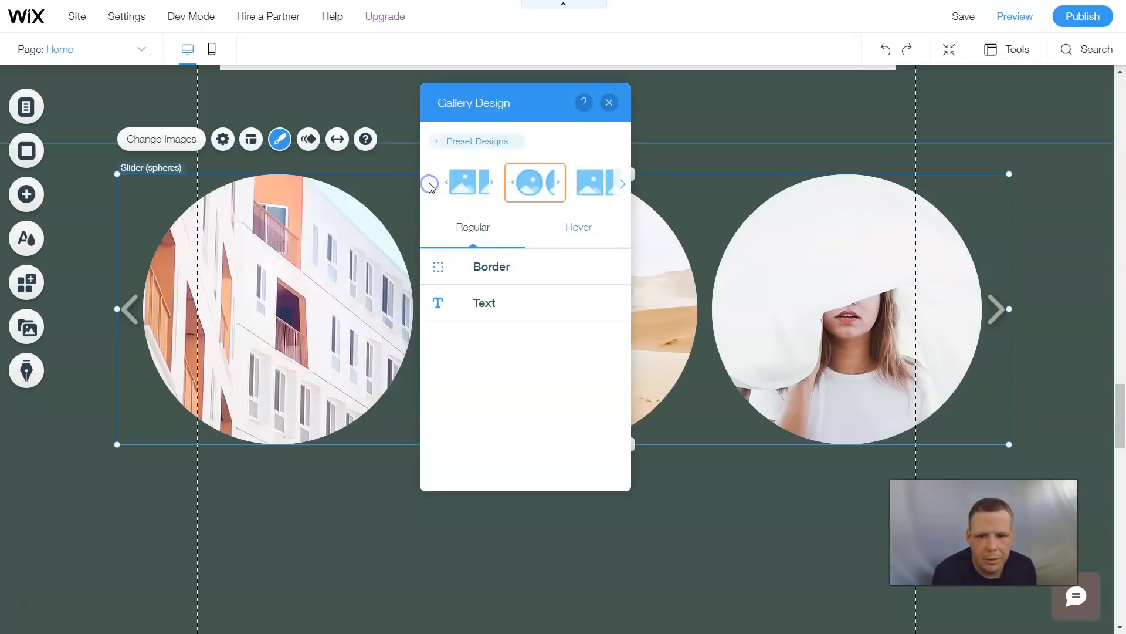
left_click(621, 182)
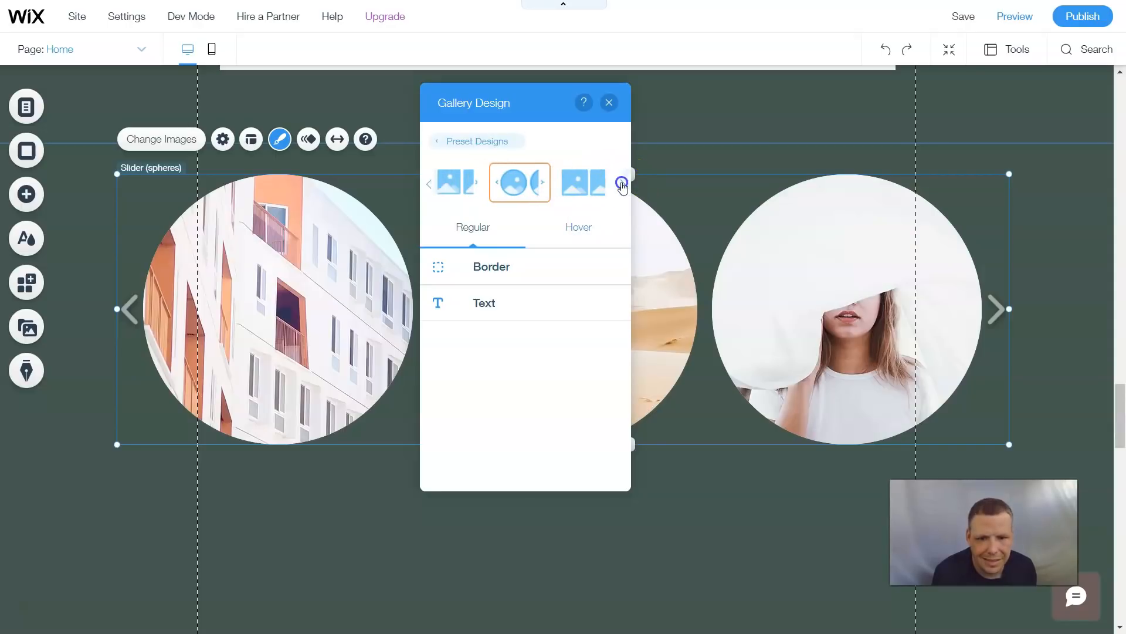
- Set the hover rollover fill of the slider images to a dark grey theme colour
left_click(572, 227)
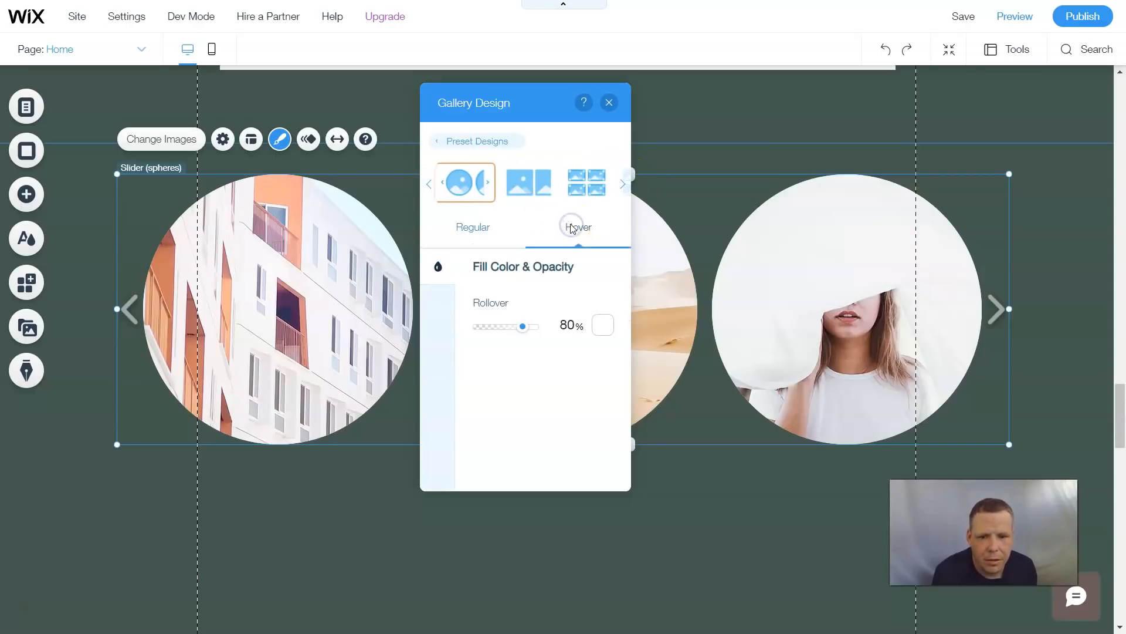
left_click(602, 328)
left_click(669, 389)
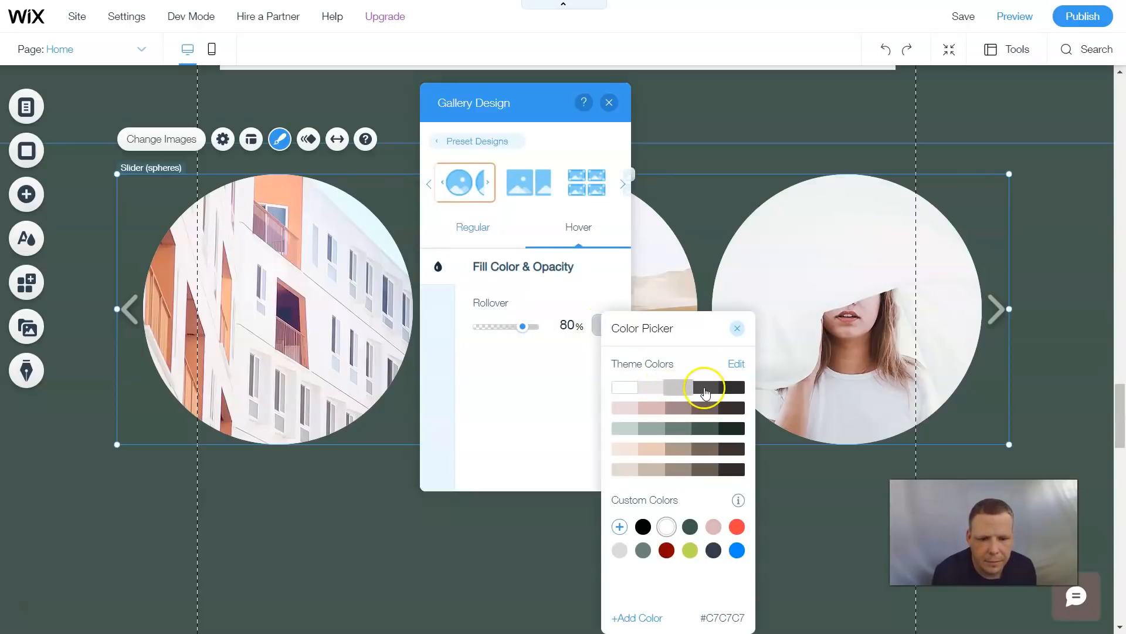
left_click(699, 389)
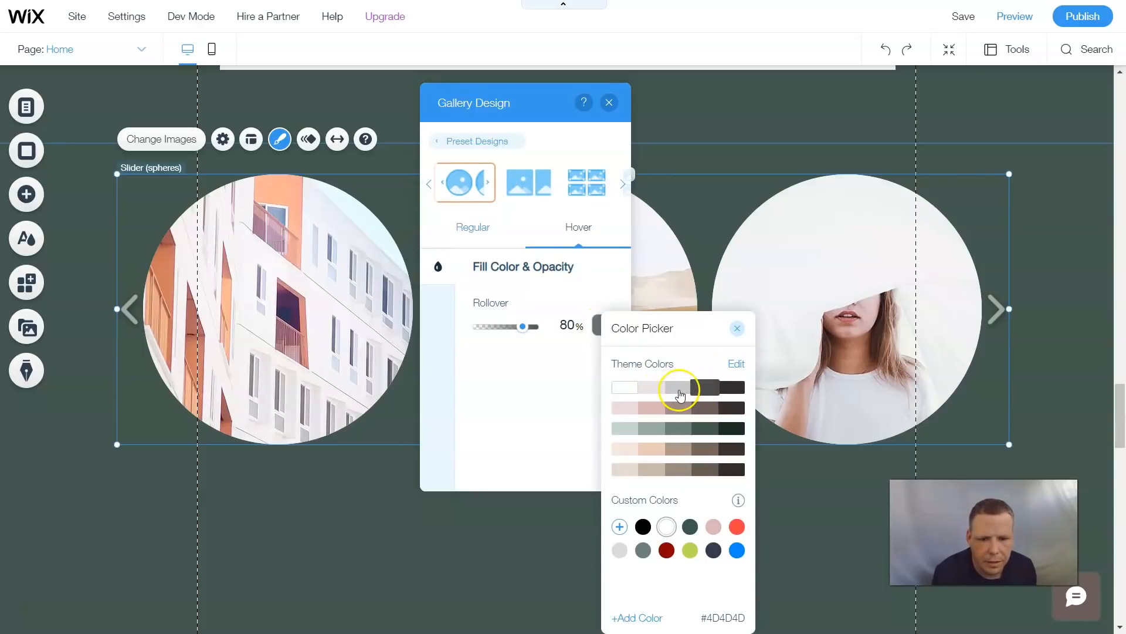
left_click(725, 389)
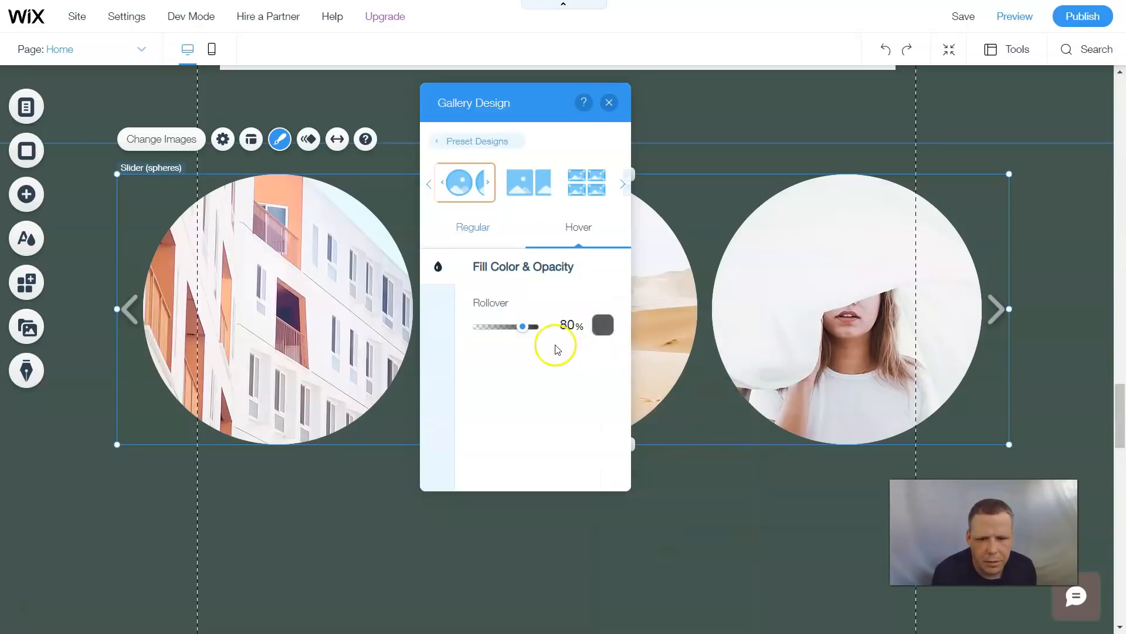
- Give the slider images a dark red border with a width of 4 px
left_click(479, 229)
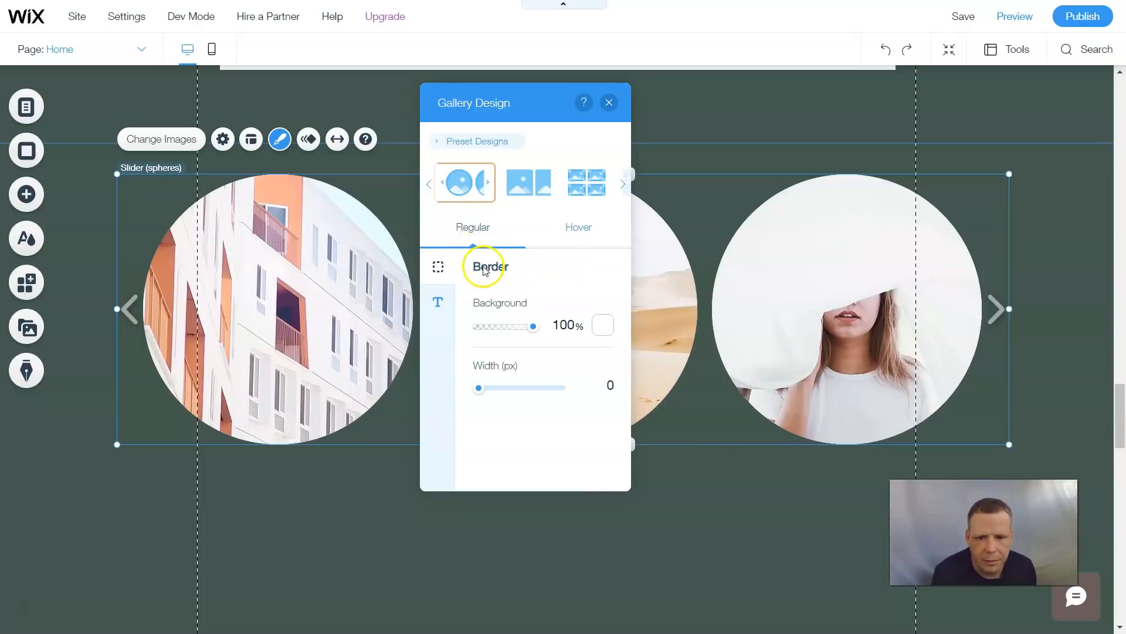
left_click(600, 326)
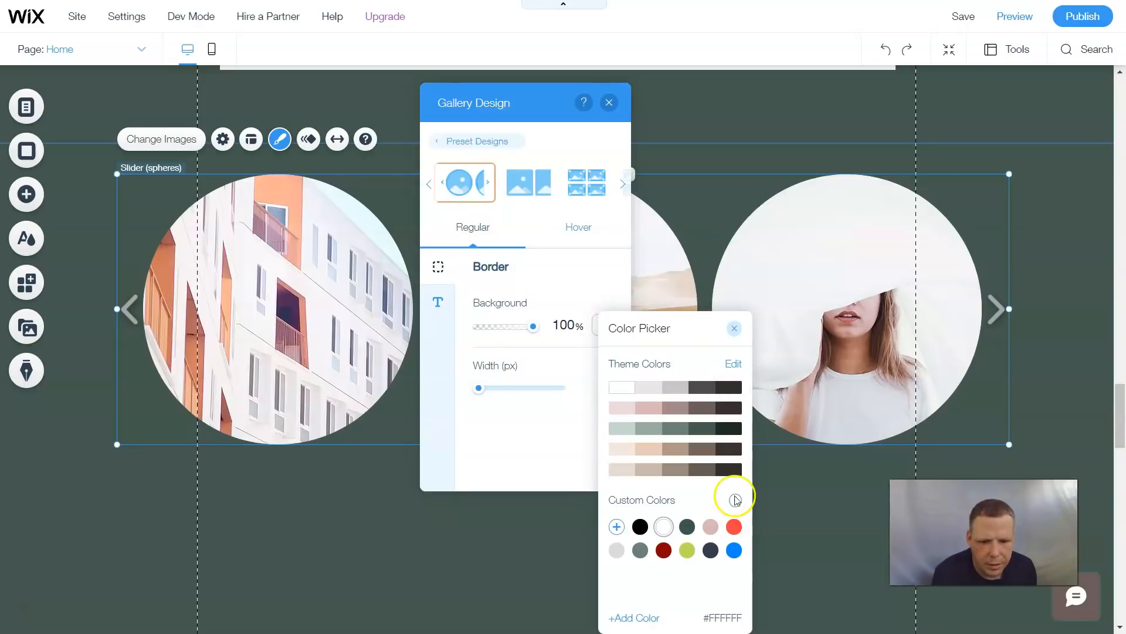
left_click(665, 551)
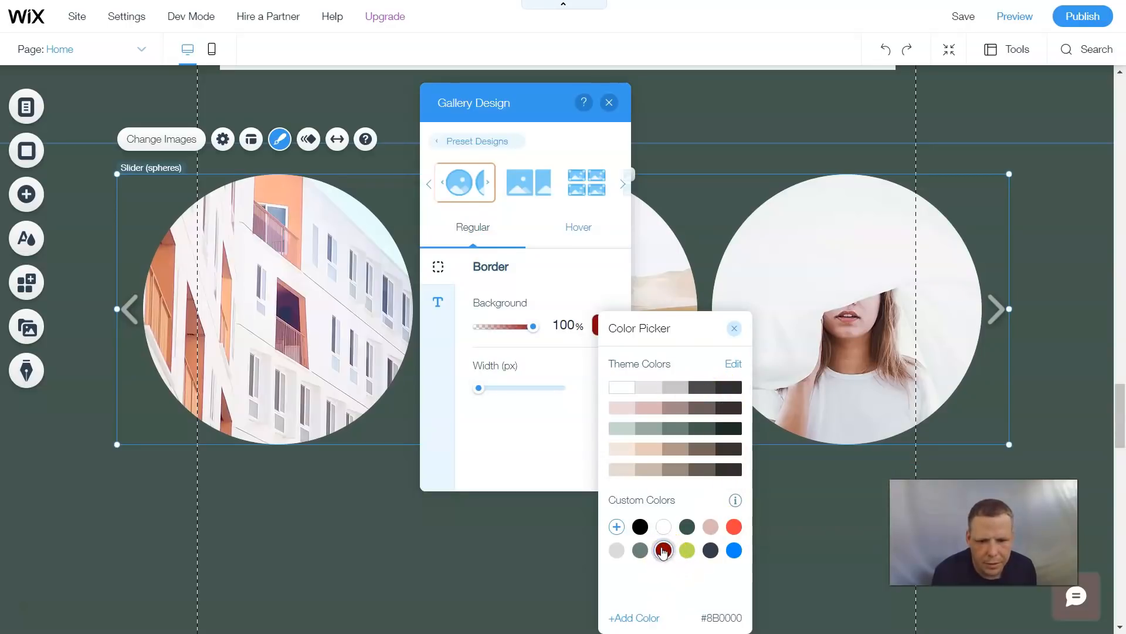
left_click(508, 390)
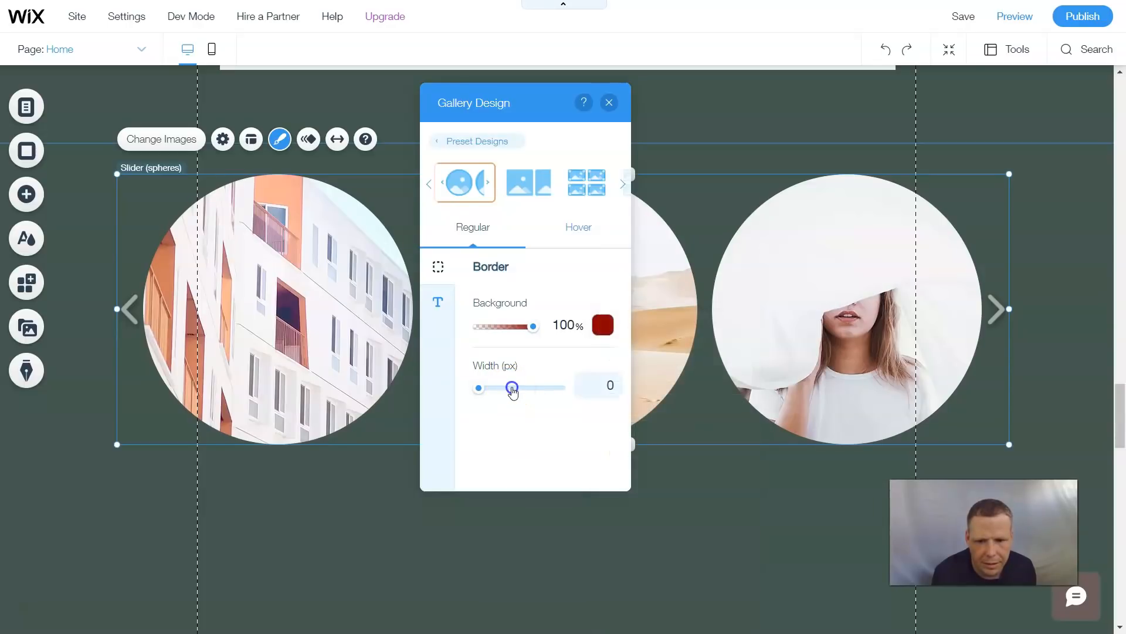
left_click(513, 388)
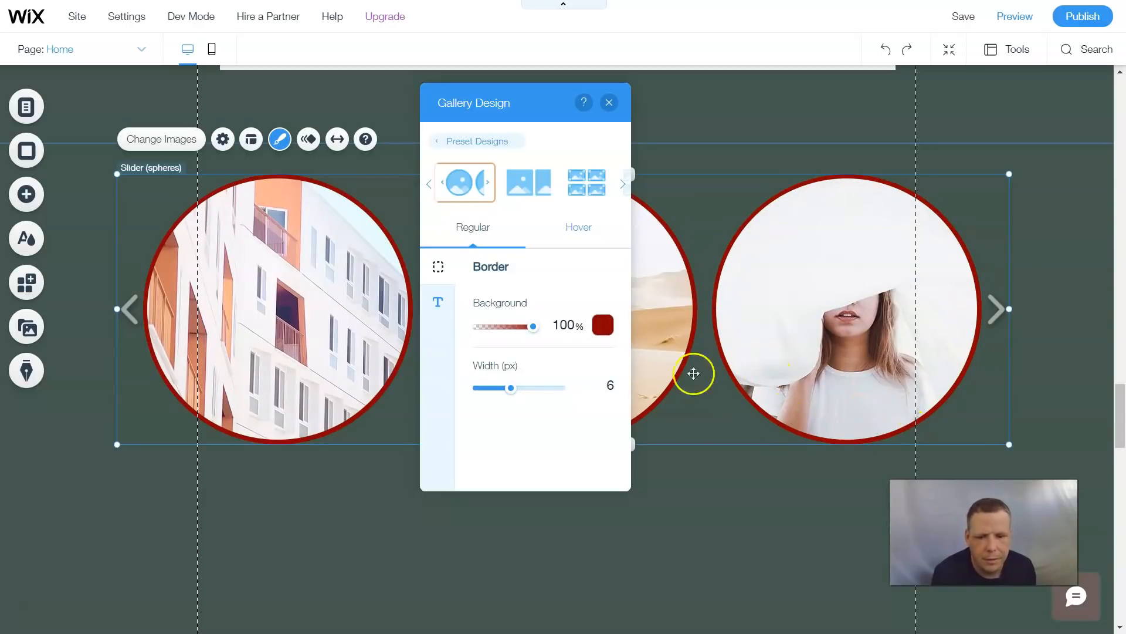
left_click(553, 388)
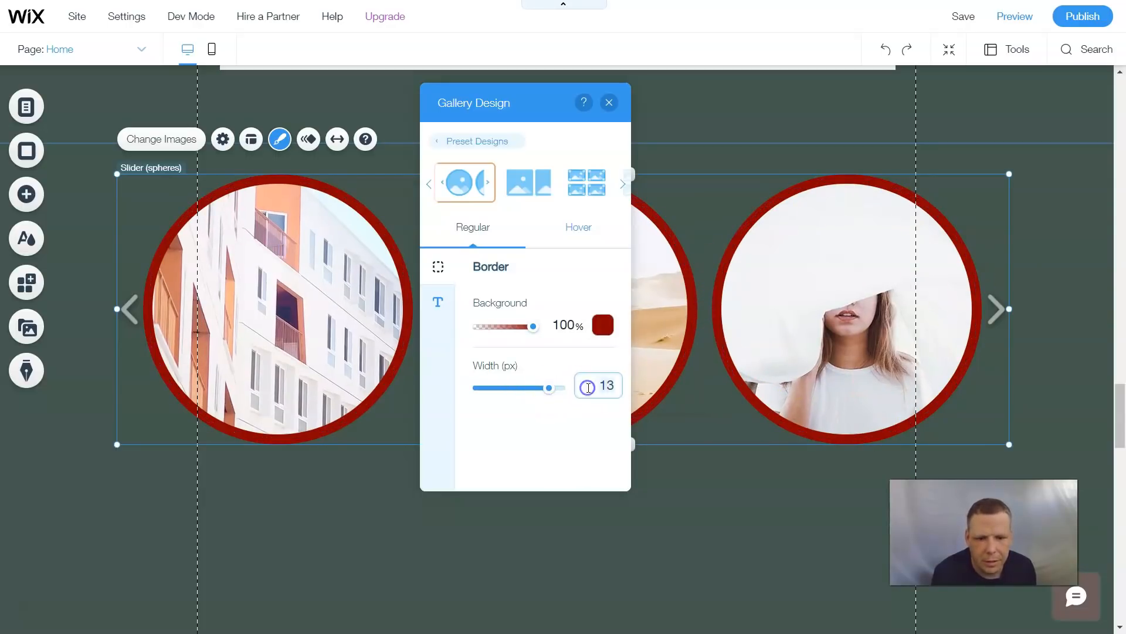
left_click(504, 388)
left_click(500, 389)
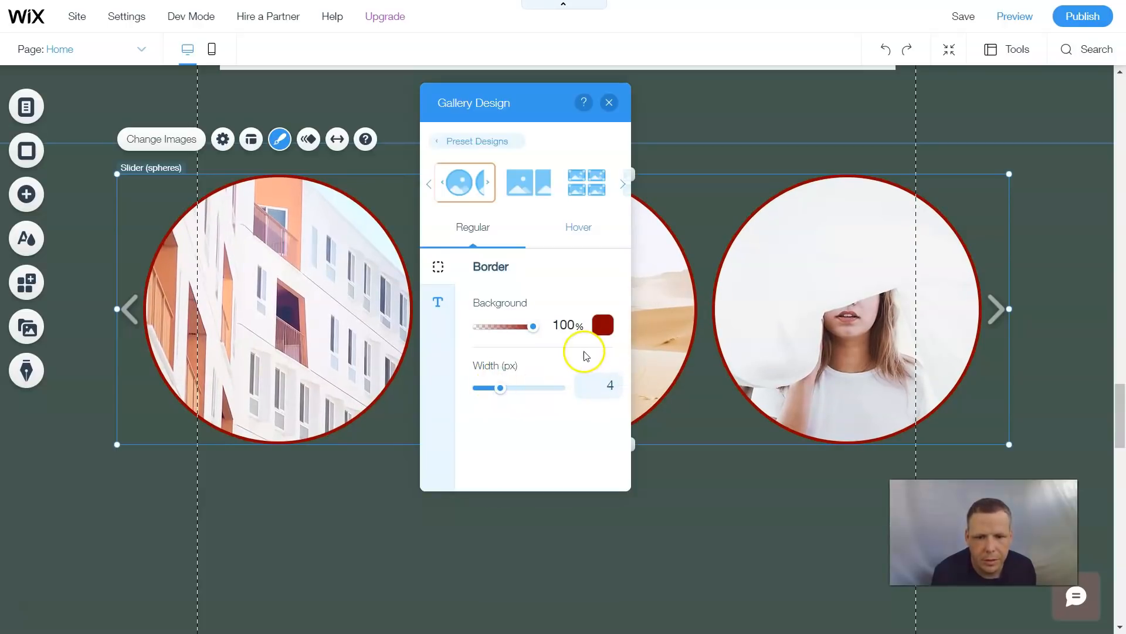
- Change the slider images' border colour to black and close the colour picker
left_click(603, 322)
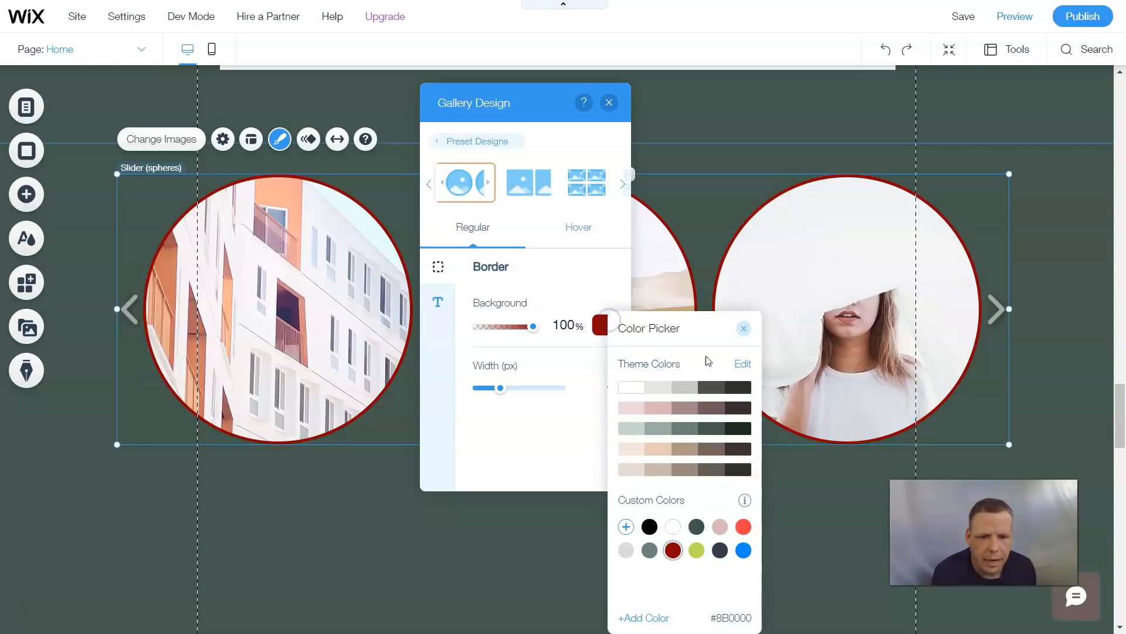
right_click(652, 527)
left_click(650, 529)
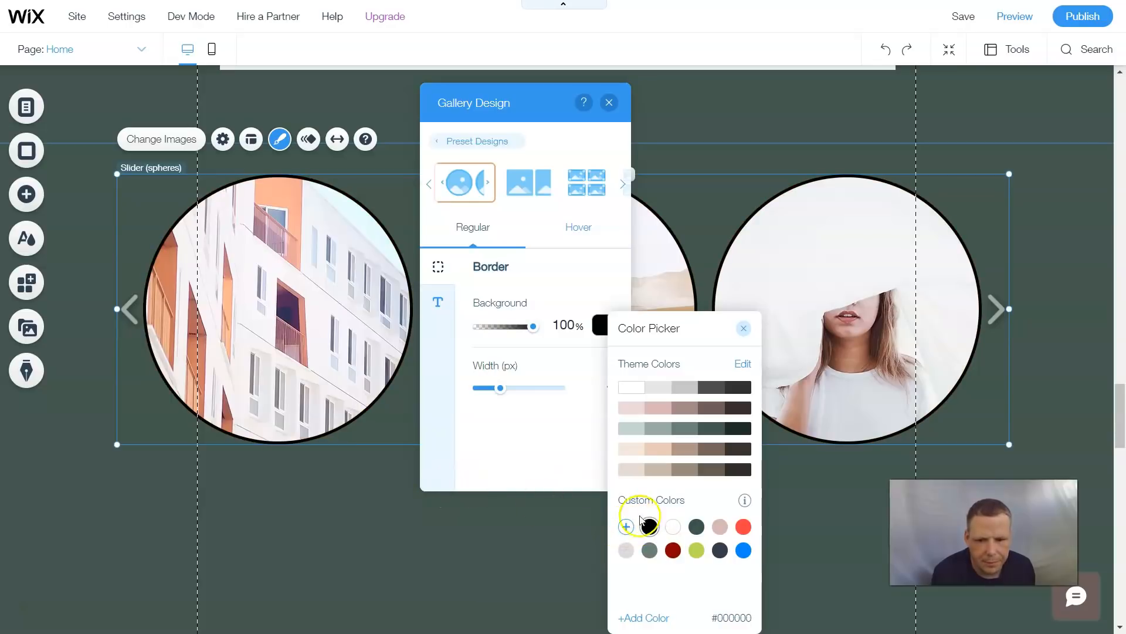
left_click(673, 550)
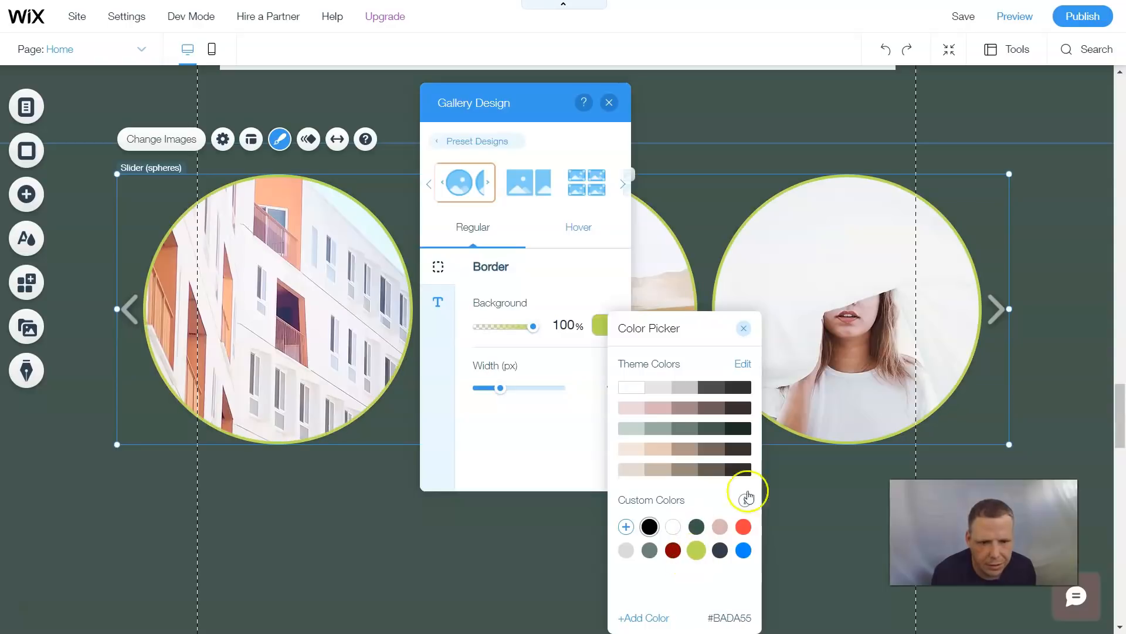
left_click(743, 330)
- Set the gallery text to bold and italic and close the design panel
left_click(448, 307)
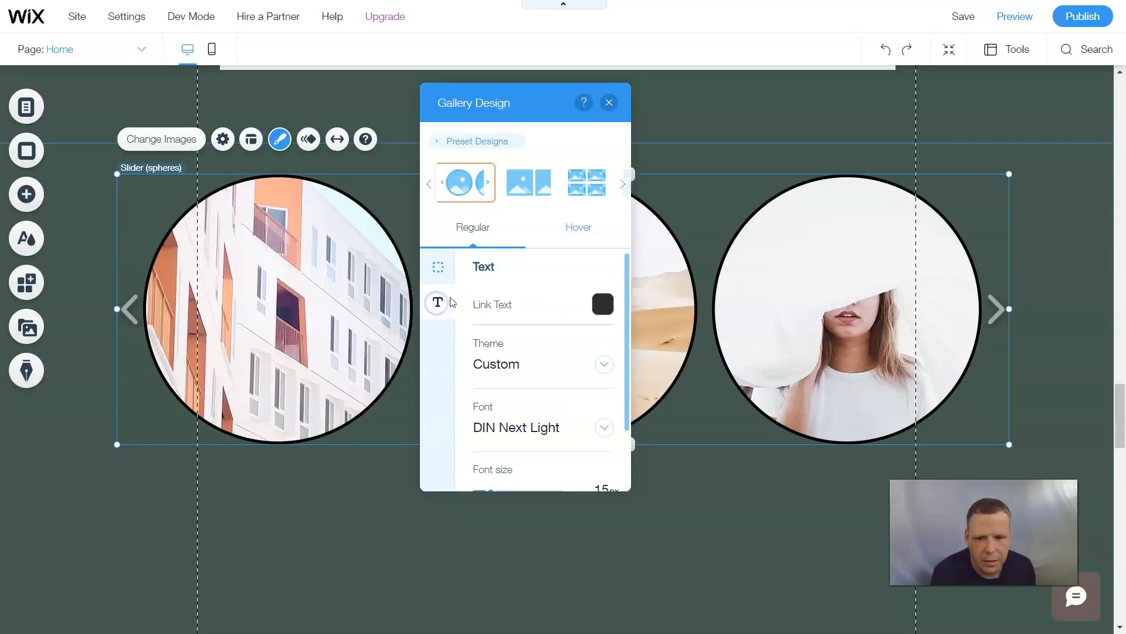
scroll(552, 363, "down", 2)
left_click(484, 464)
left_click(515, 465)
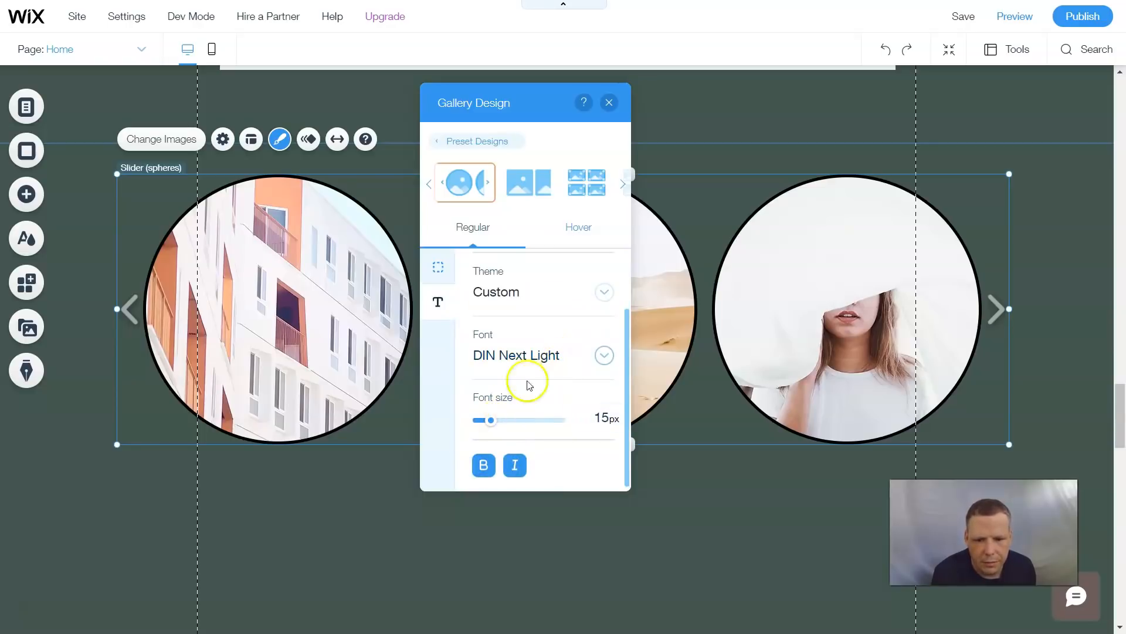
left_click(604, 107)
- Apply the Puff-In animation to the slider gallery
left_click(311, 138)
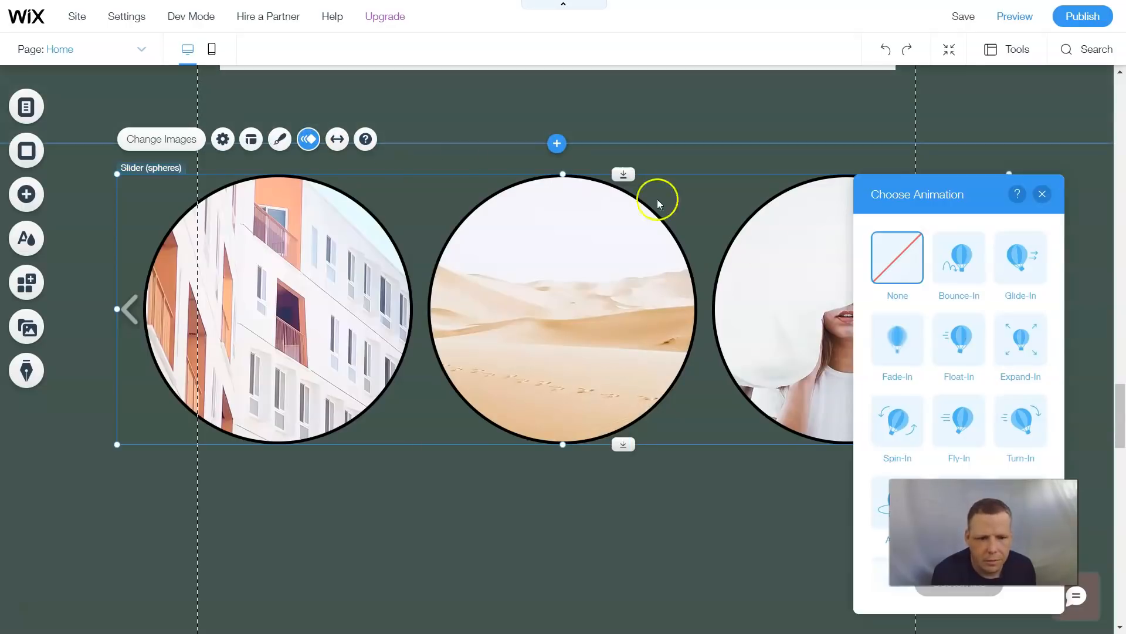
left_click_drag(954, 192, 386, 119)
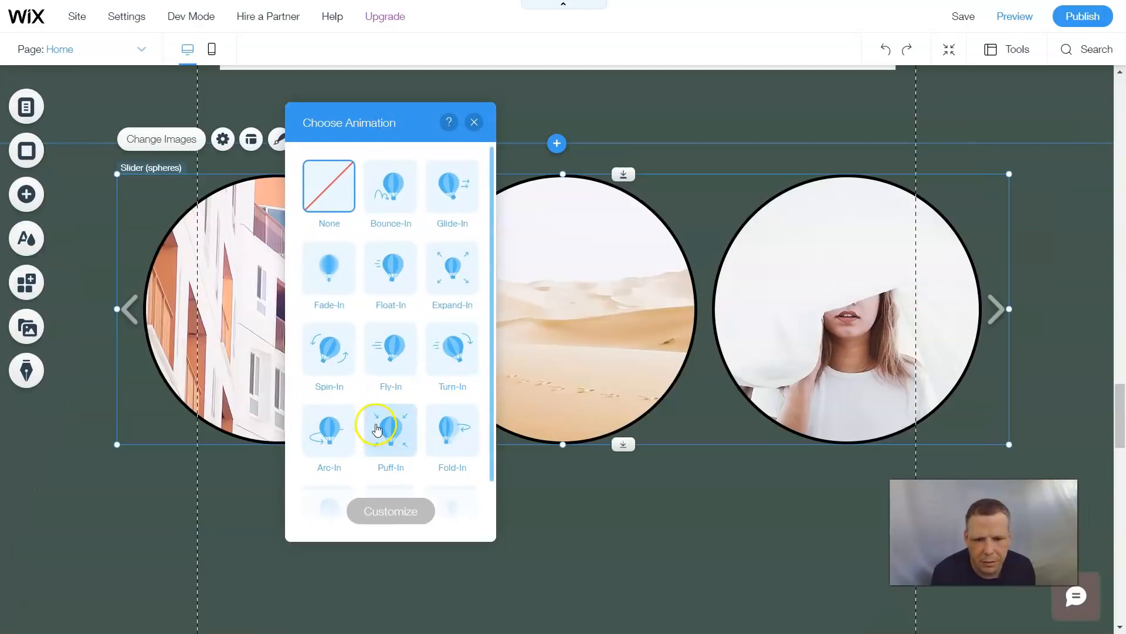
left_click(387, 429)
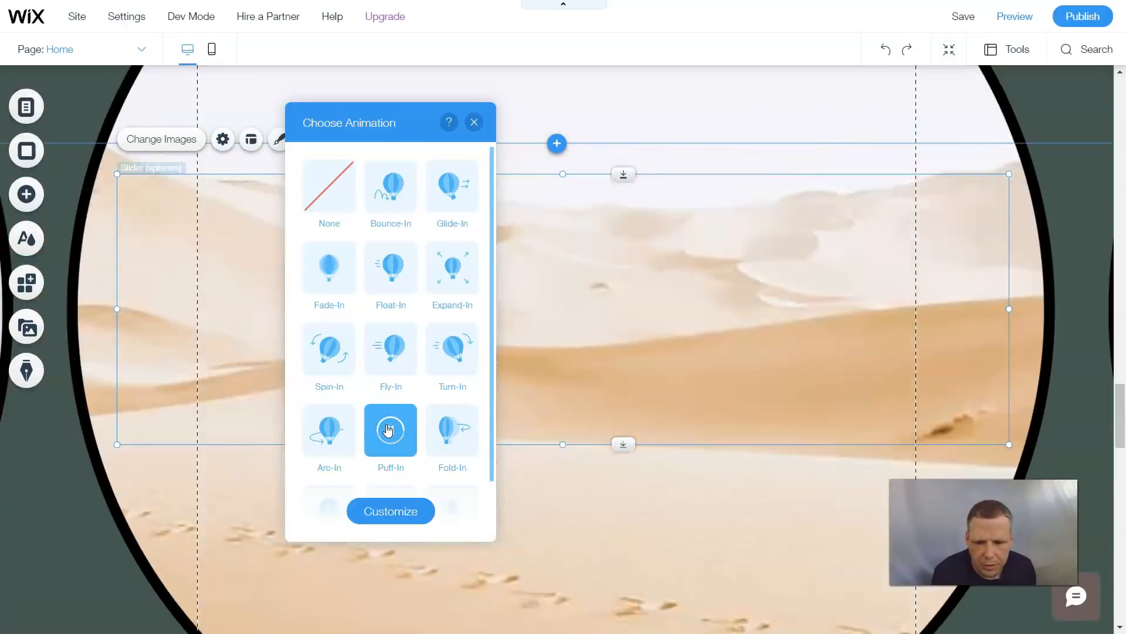
left_click(474, 124)
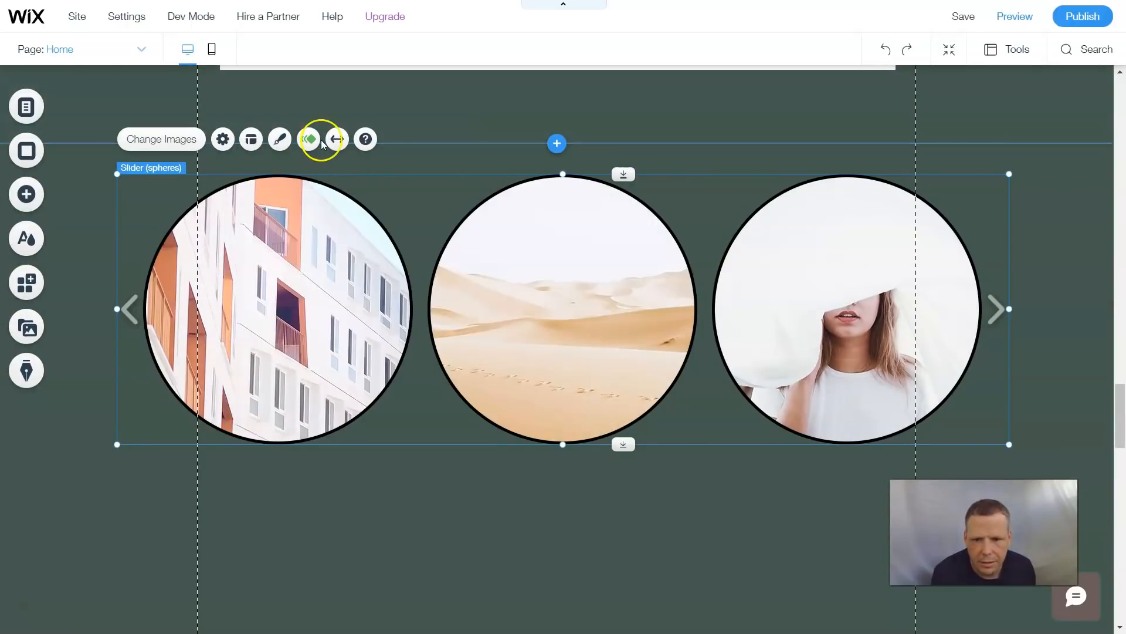
- Try stretching the slider gallery to full width, switch it back off and close the stretch settings
left_click(336, 141)
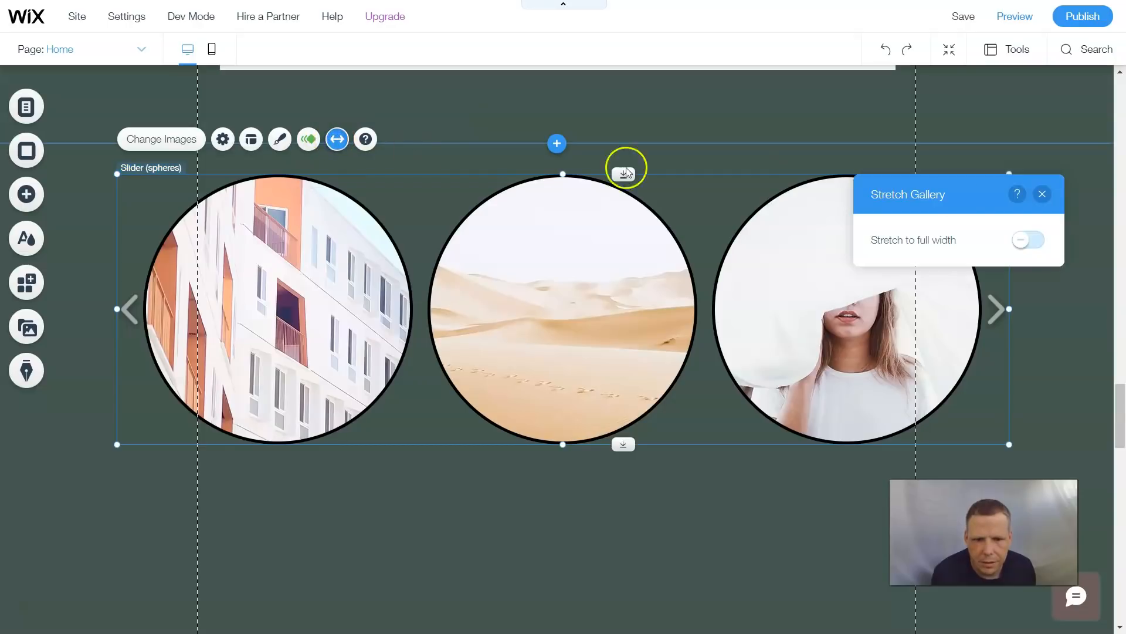
left_click(1023, 246)
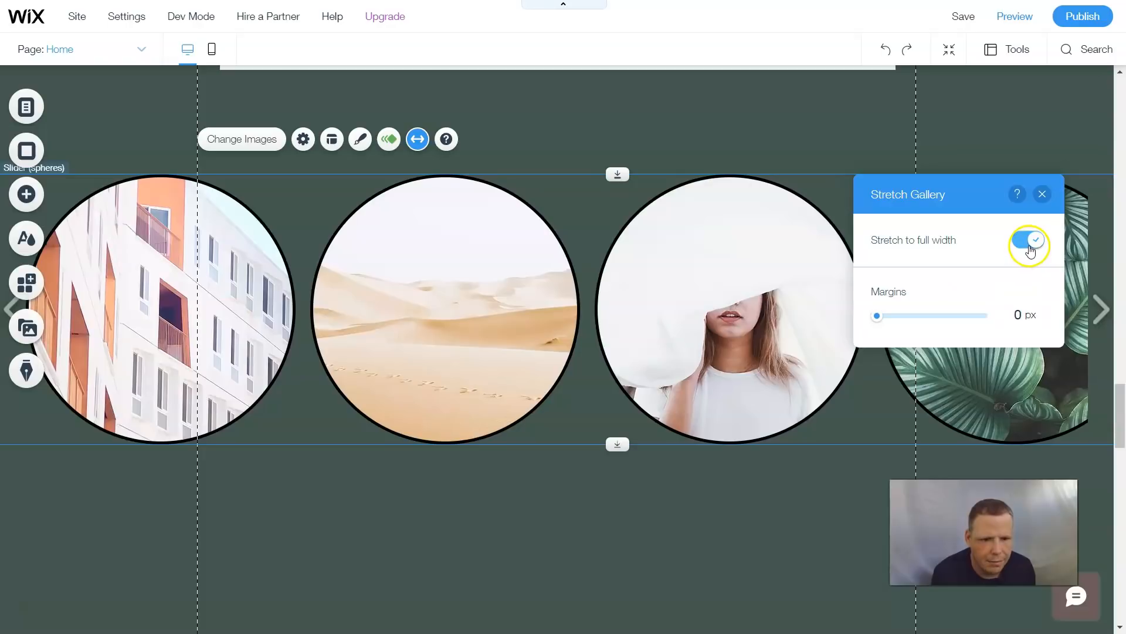
left_click(1029, 249)
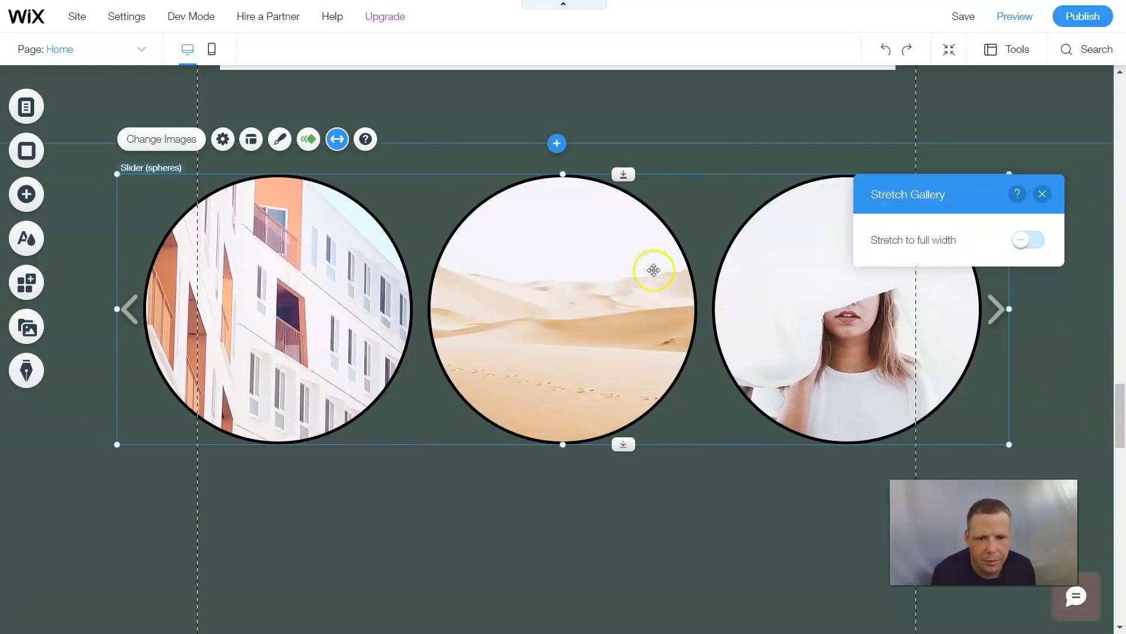
left_click(1042, 194)
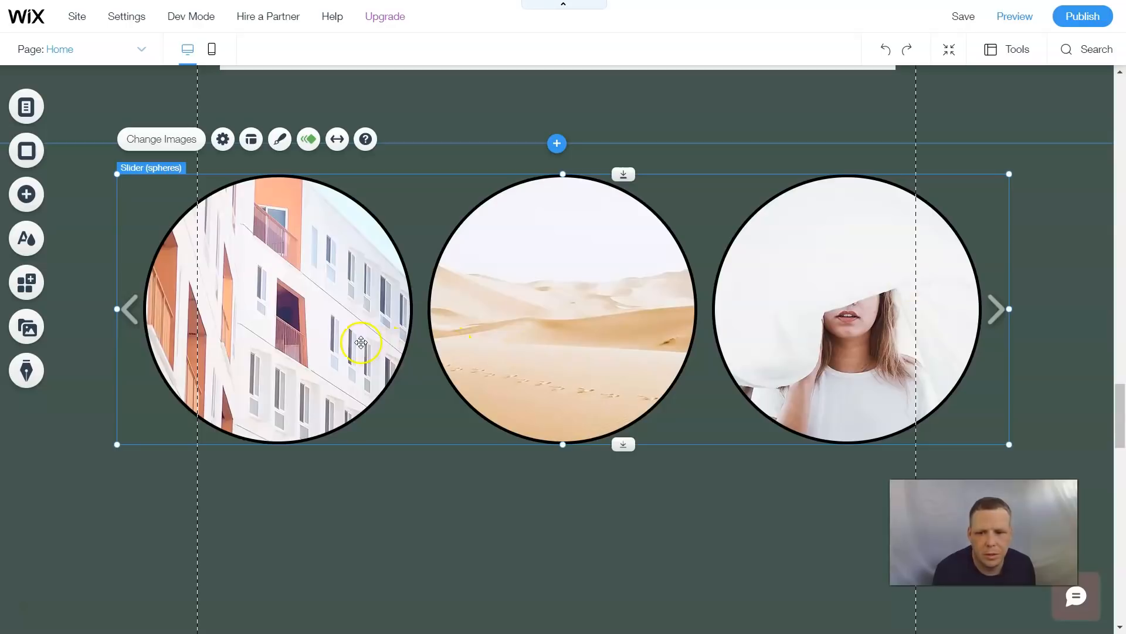
- Open the gallery's image organizer and reorder the images so the leaf photo comes first, followed by the desert
left_click(183, 139)
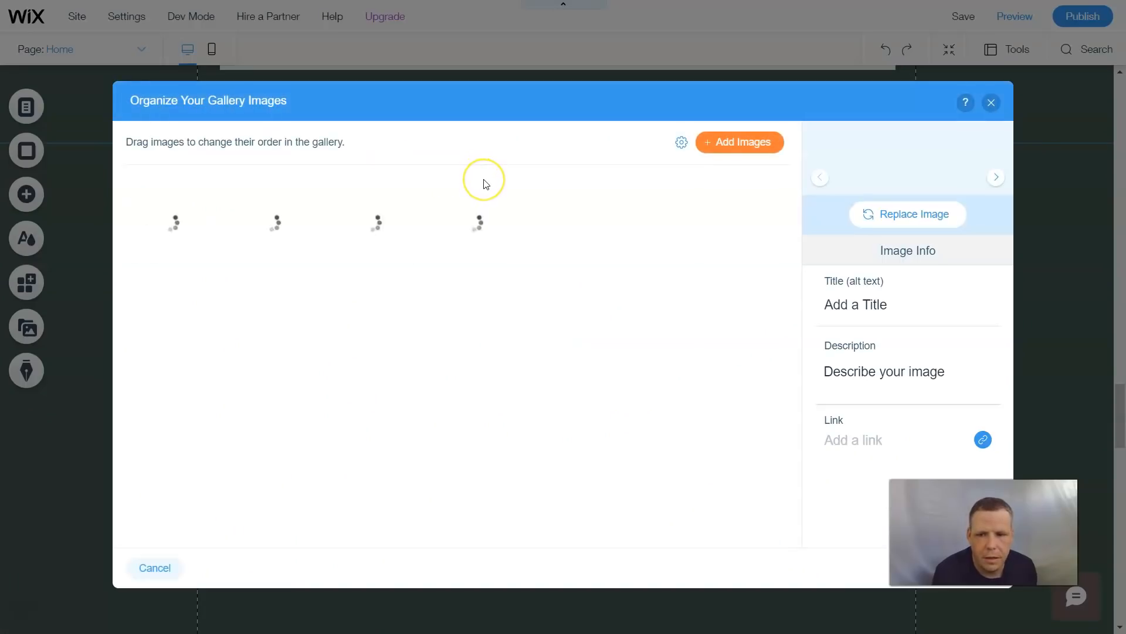
left_click_drag(465, 221, 161, 209)
left_click_drag(358, 231, 249, 230)
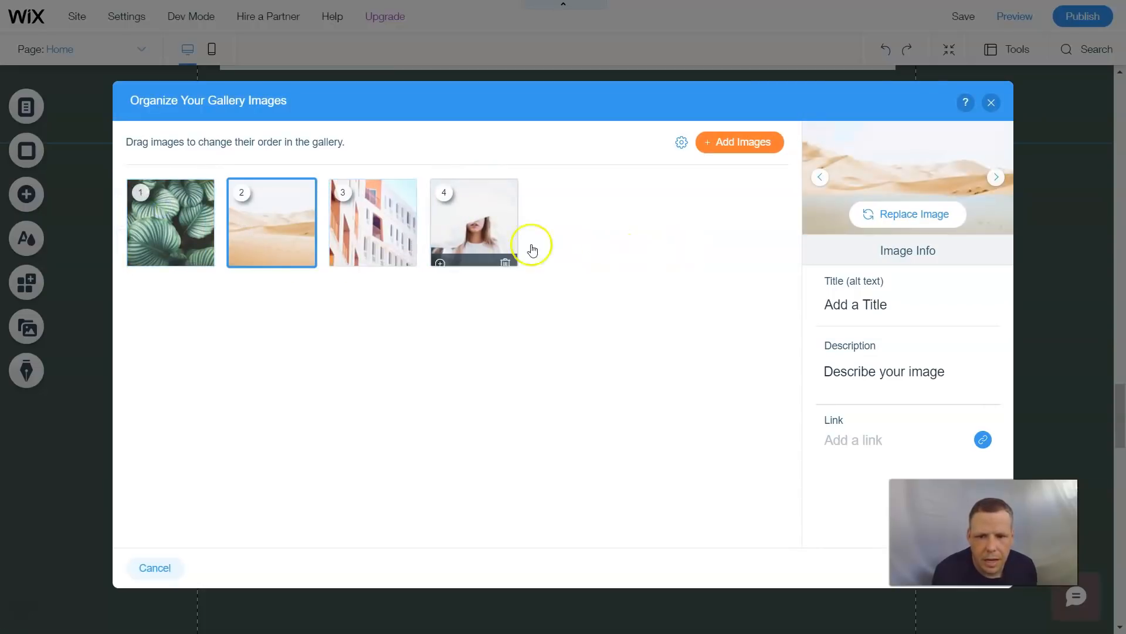
left_click(500, 220)
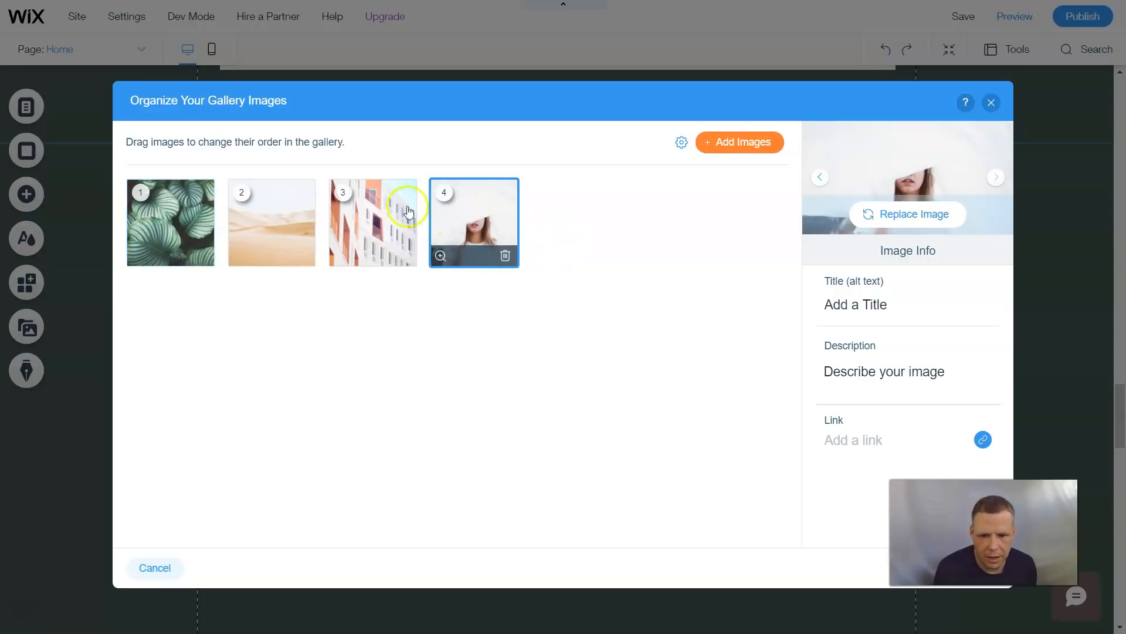
- Open the Add Images library, go to Media from Wix and search for fashion show
left_click(739, 152)
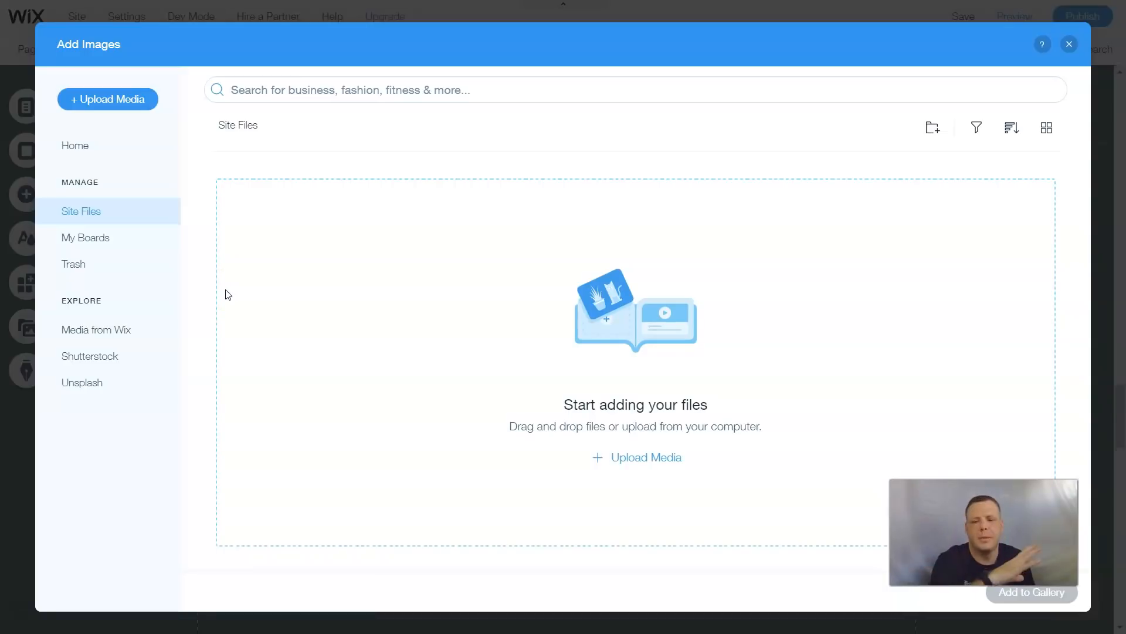
left_click(256, 287)
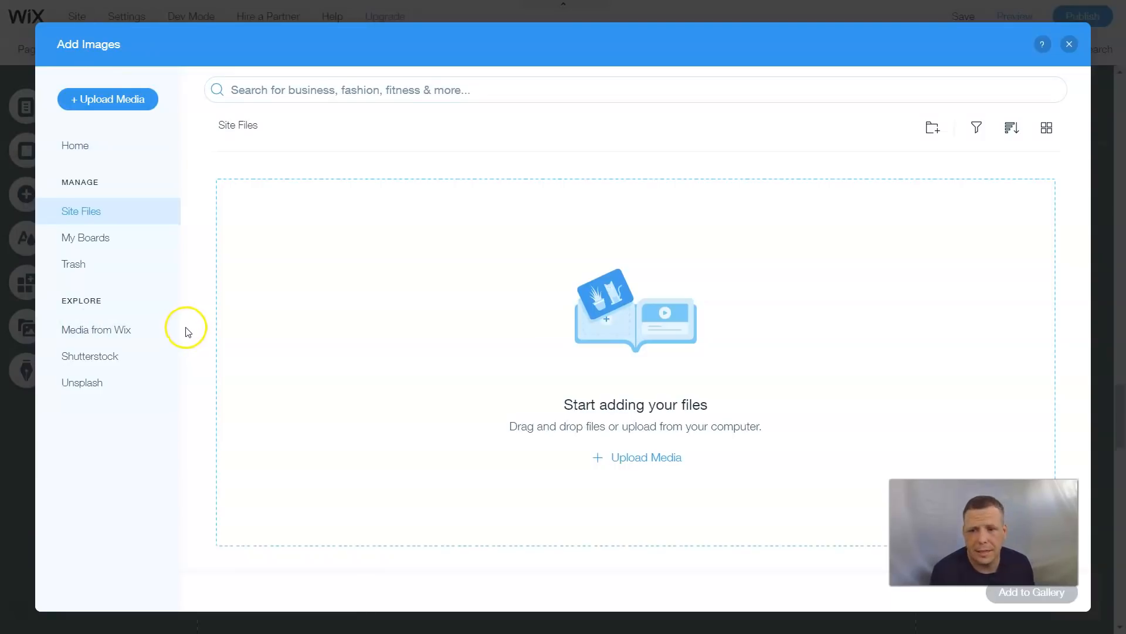
left_click(123, 332)
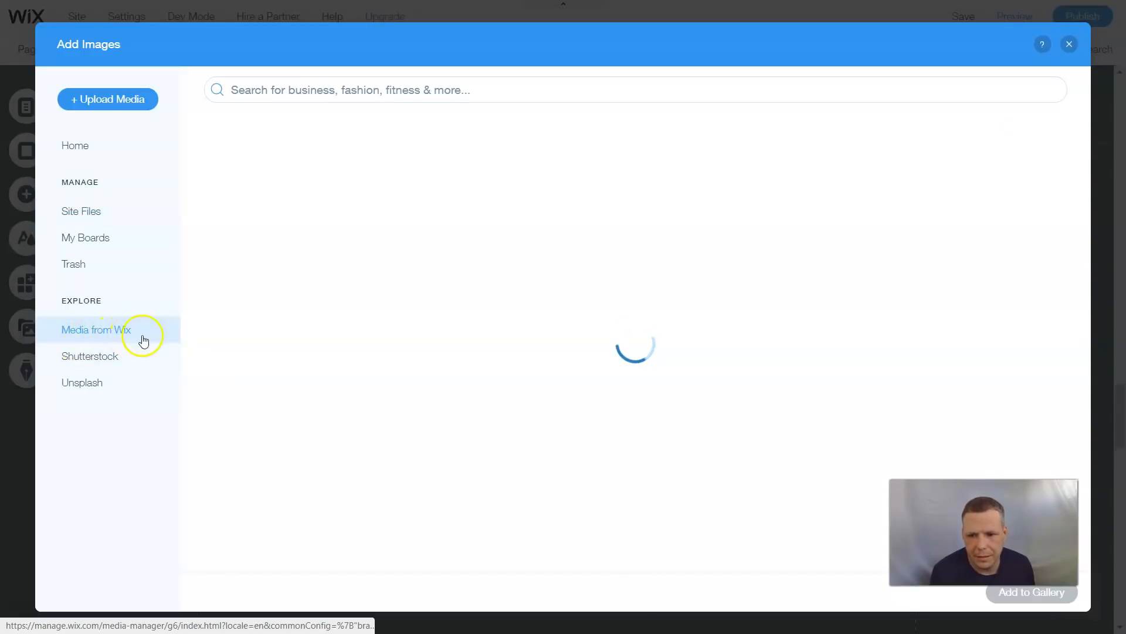
left_click(272, 88)
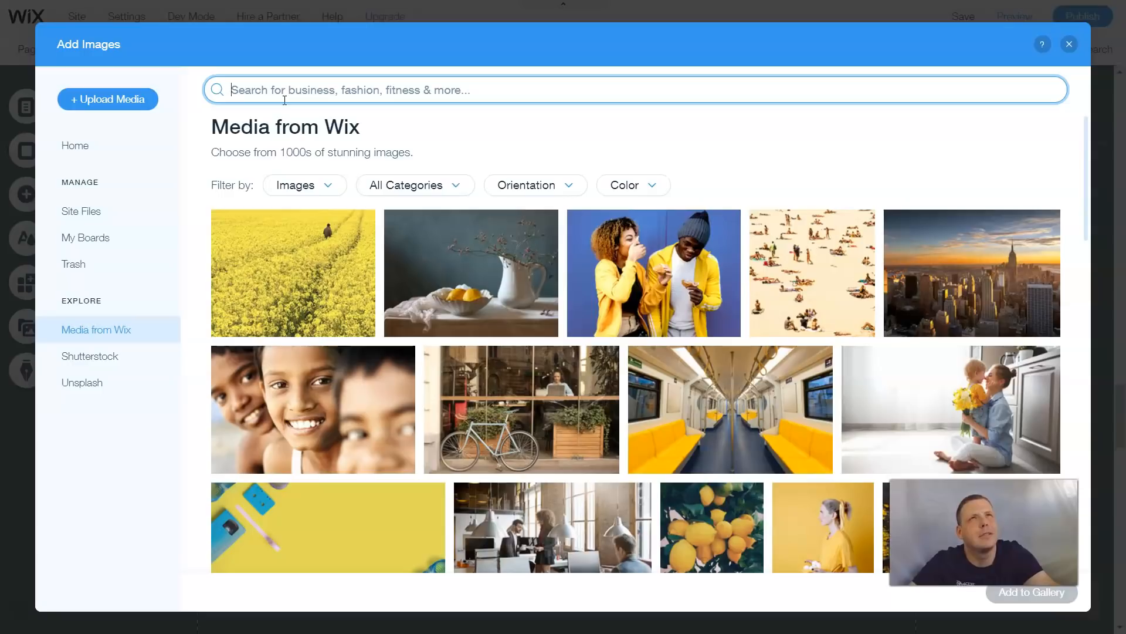
type("wome")
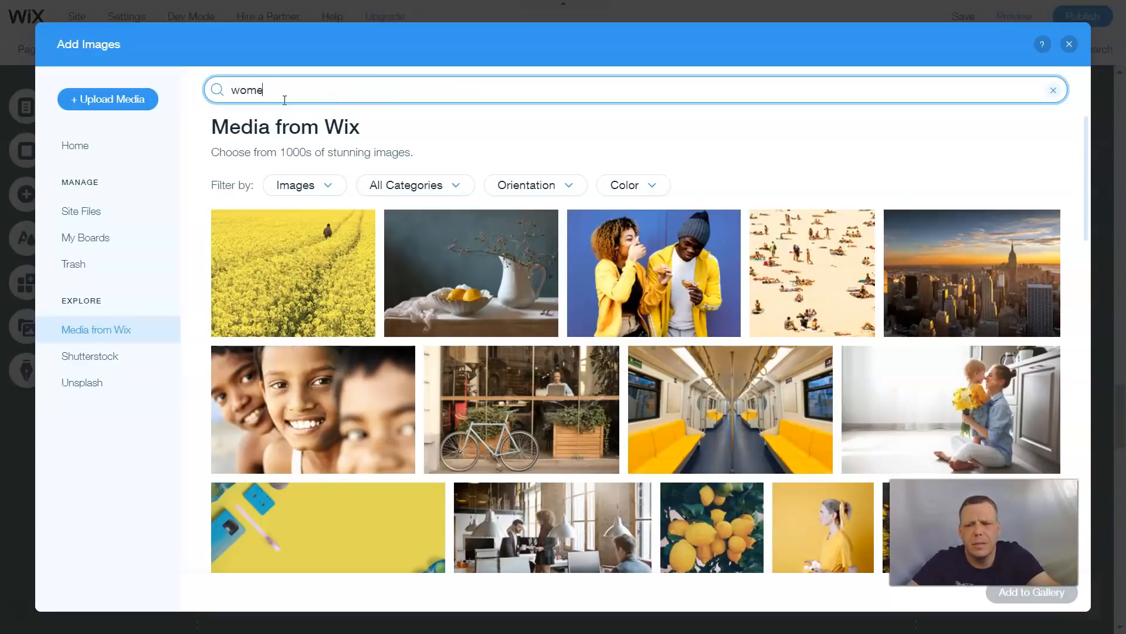
key("BackSpace")
type("fashin show")
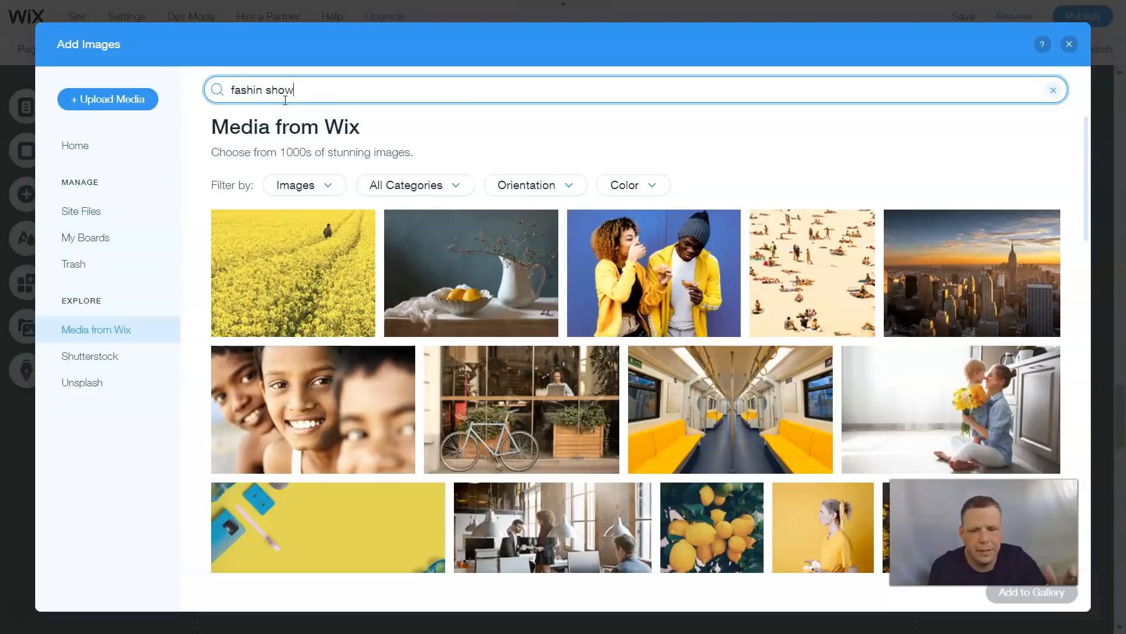
key("Return")
left_click(486, 58)
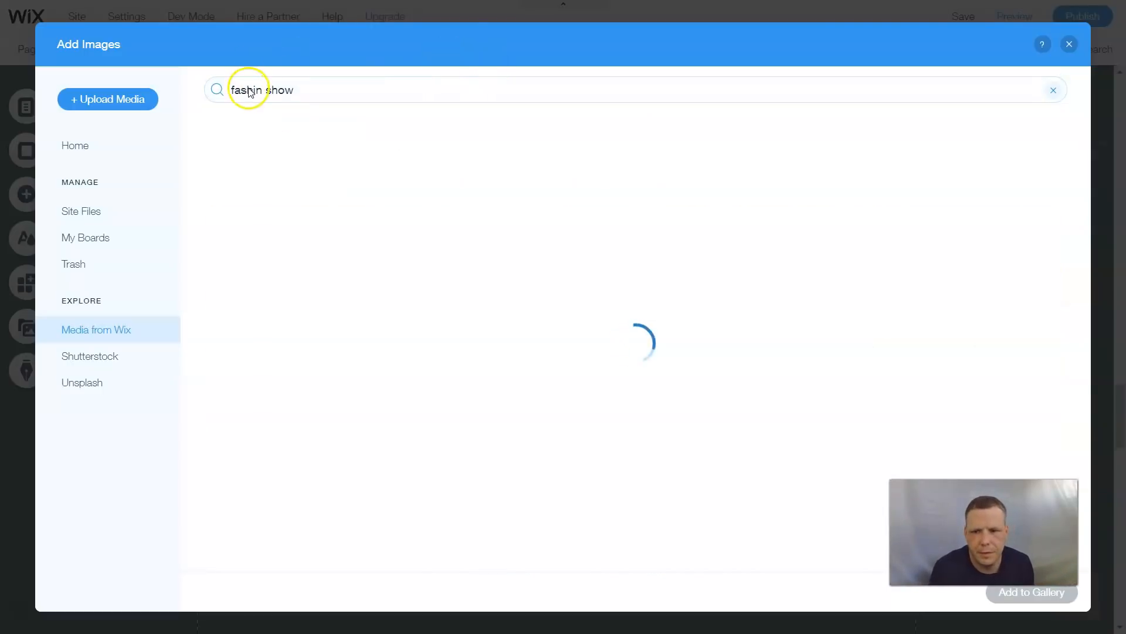
left_click(254, 91)
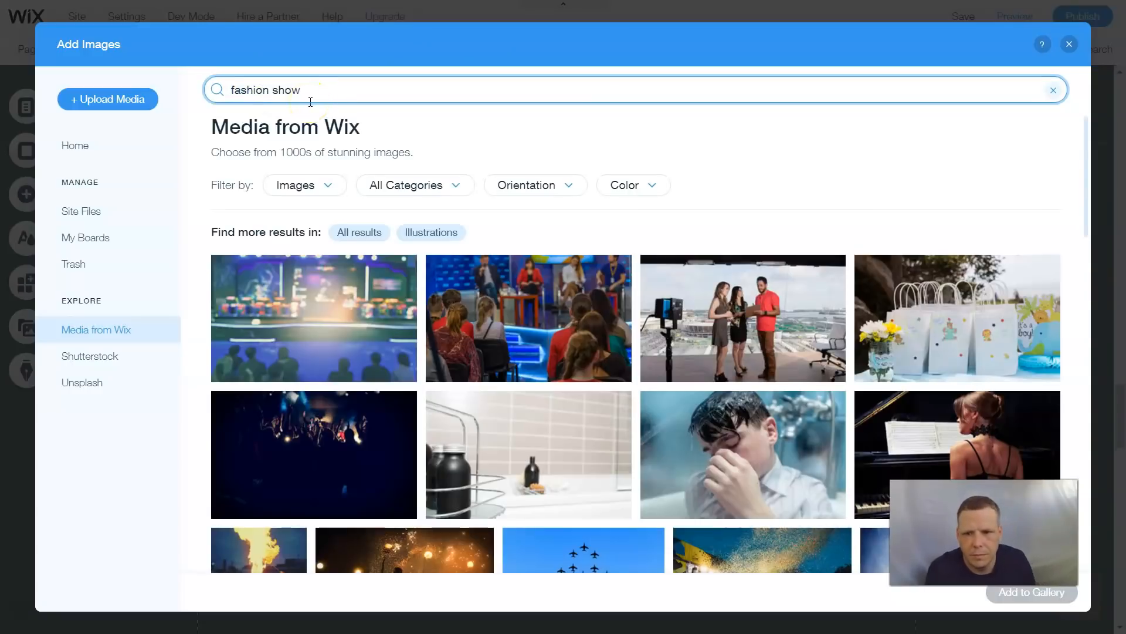
- Scroll through the fashion show results and run the search again
scroll(657, 276, "down", 4)
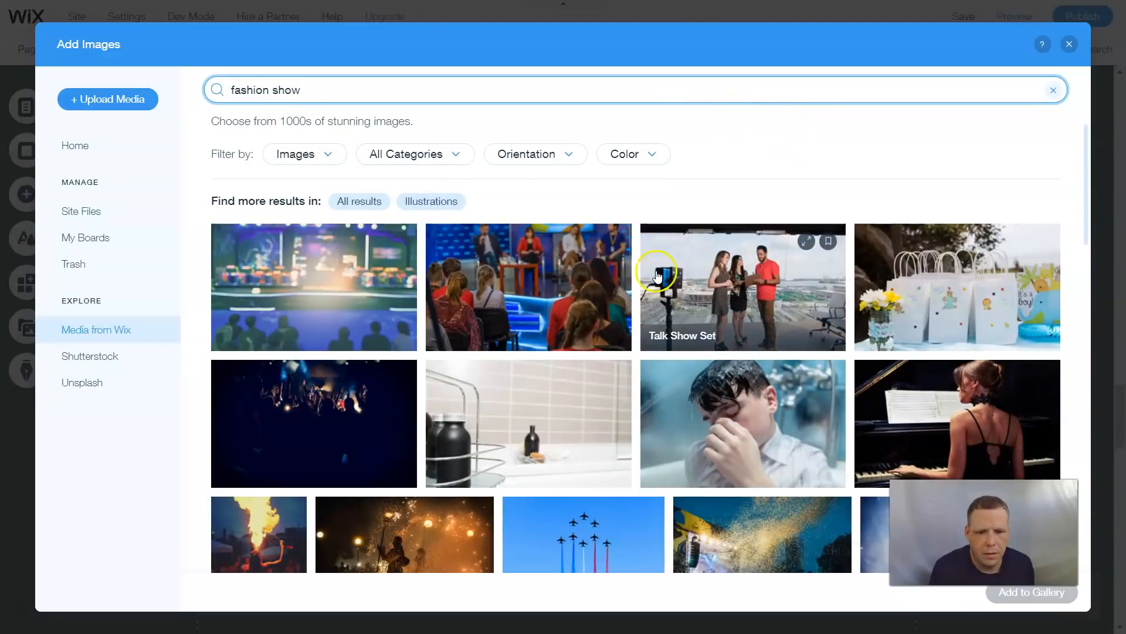
scroll(658, 274, "down", 1)
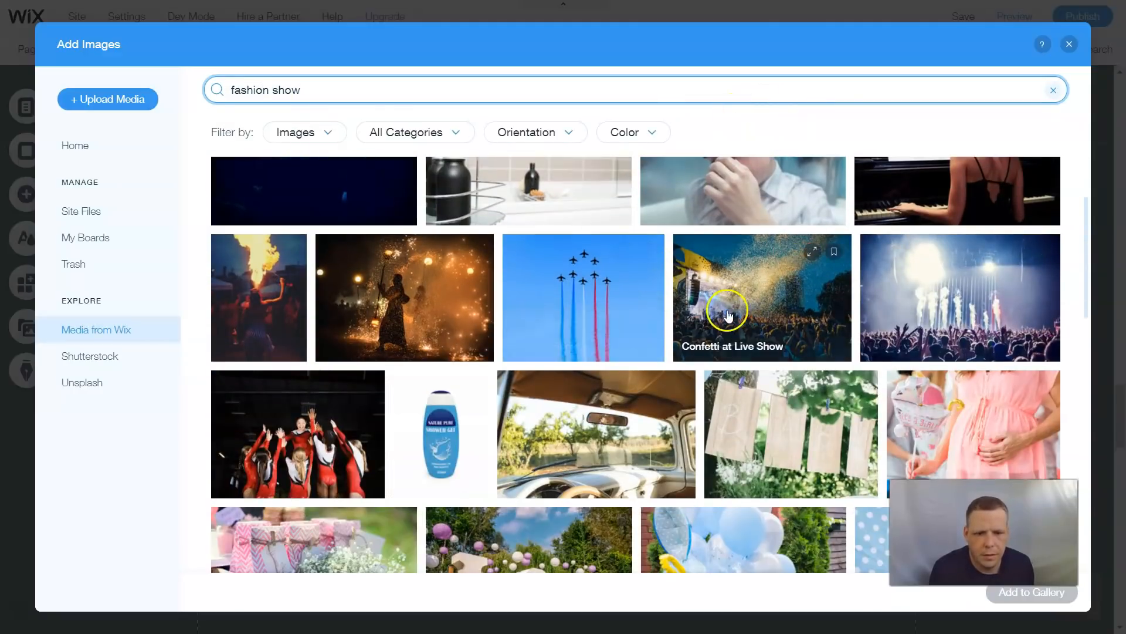
scroll(712, 281, "down", 3)
scroll(728, 316, "down", 1)
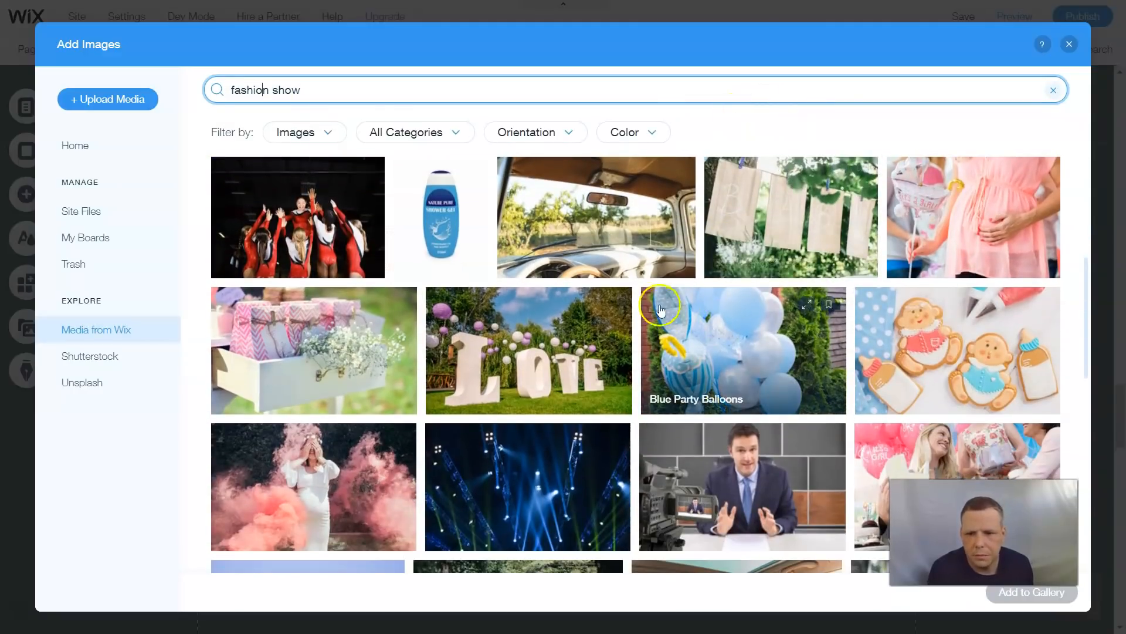
scroll(699, 314, "down", 6)
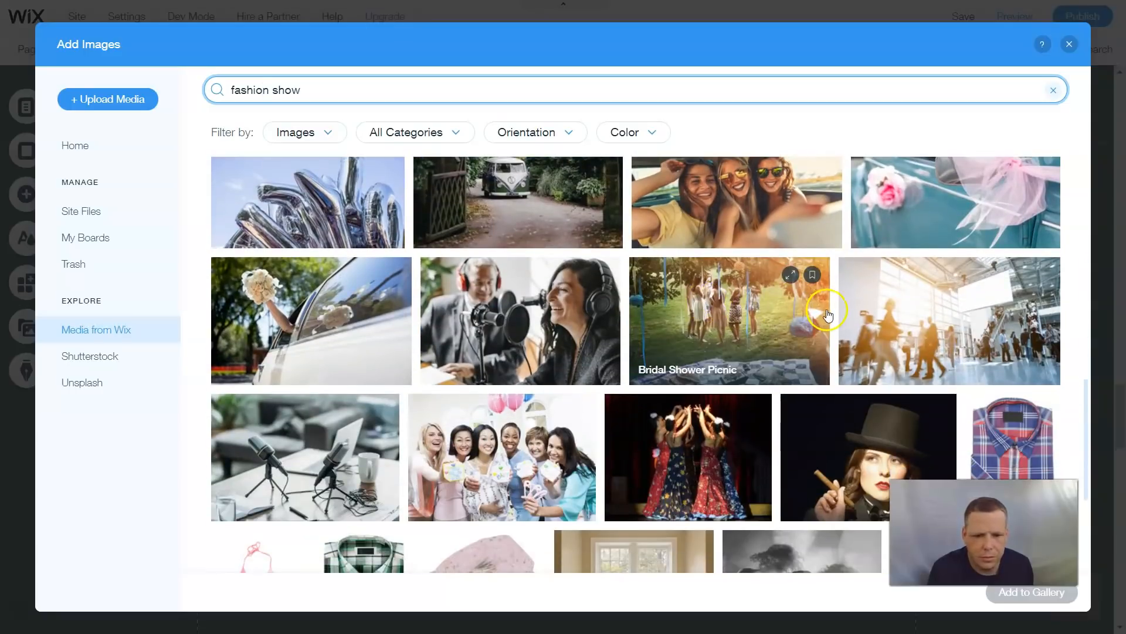
scroll(822, 315, "down", 2)
scroll(772, 312, "up", 4)
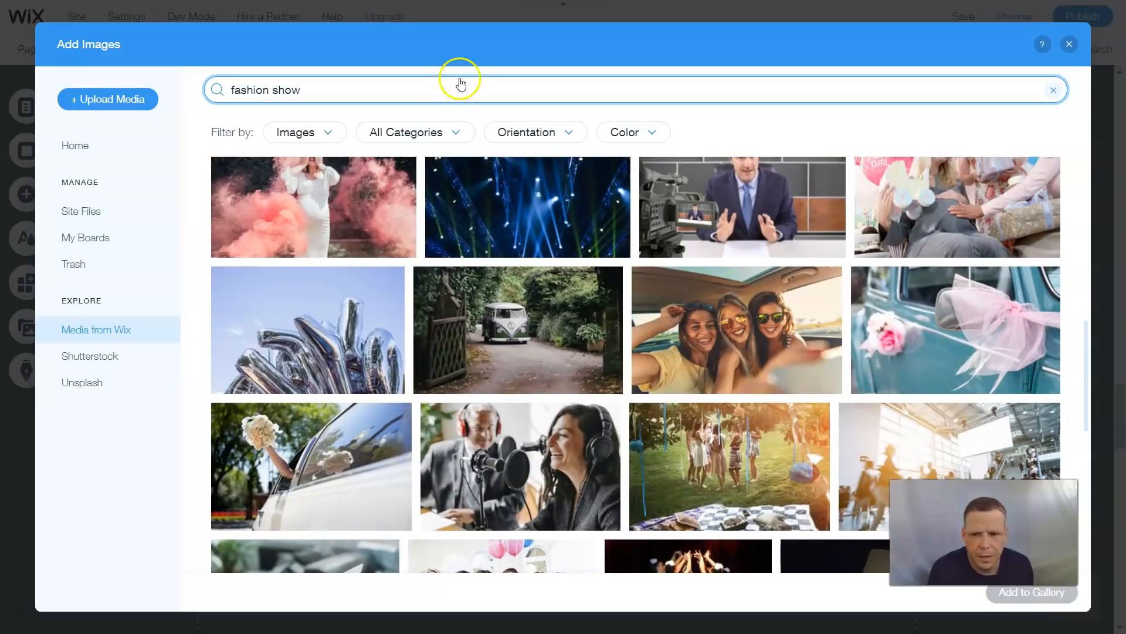
left_click(452, 93)
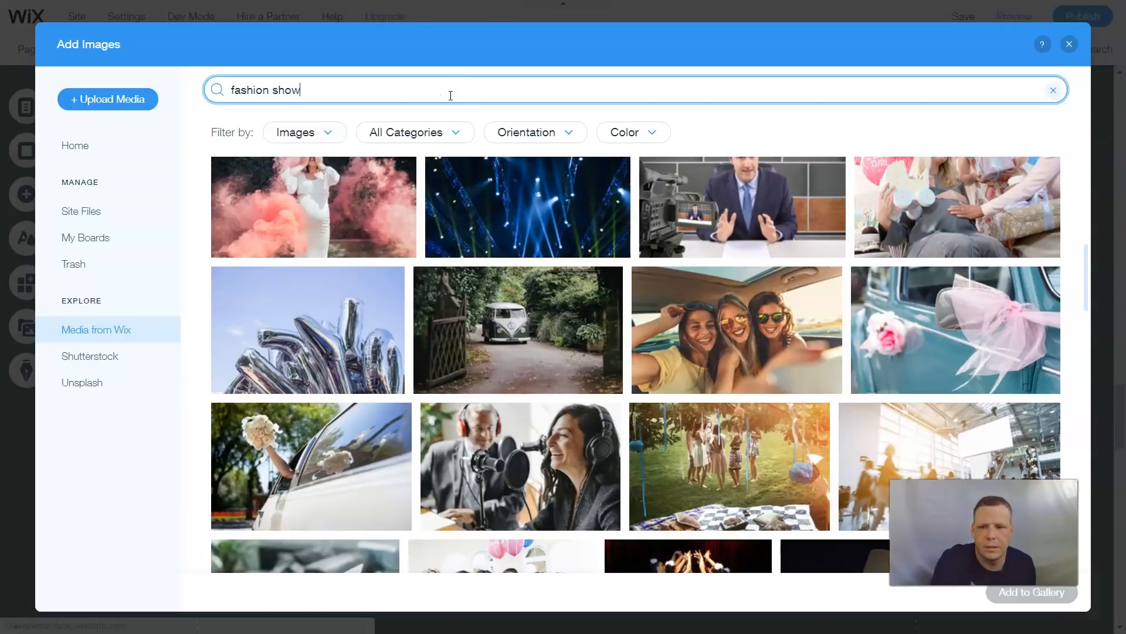
key("Return")
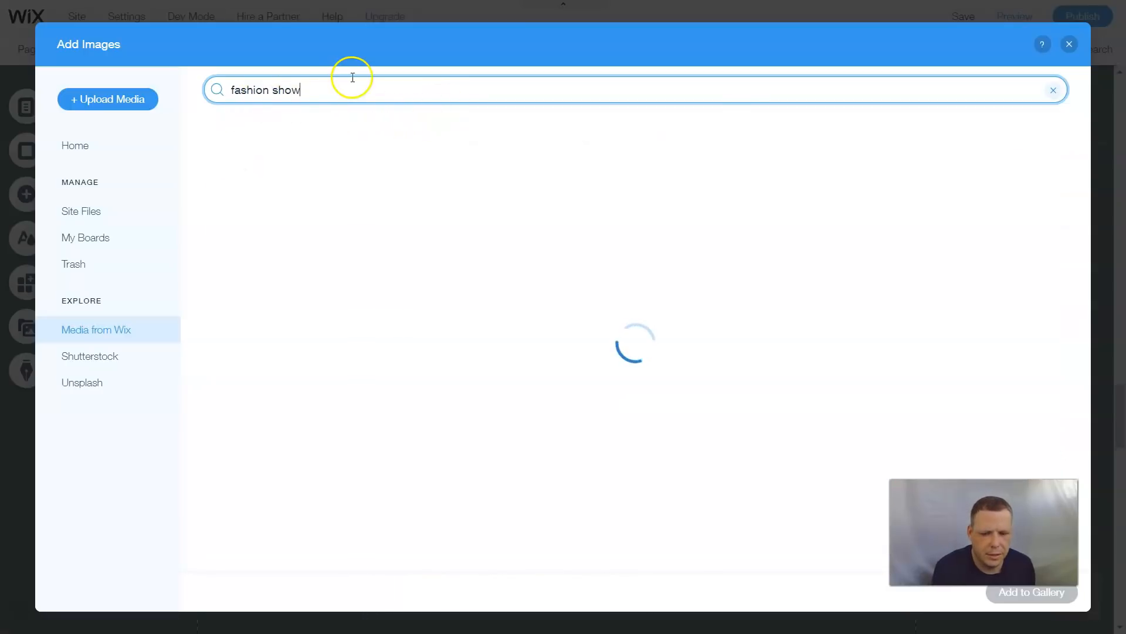
left_click(315, 93)
double_click(315, 93)
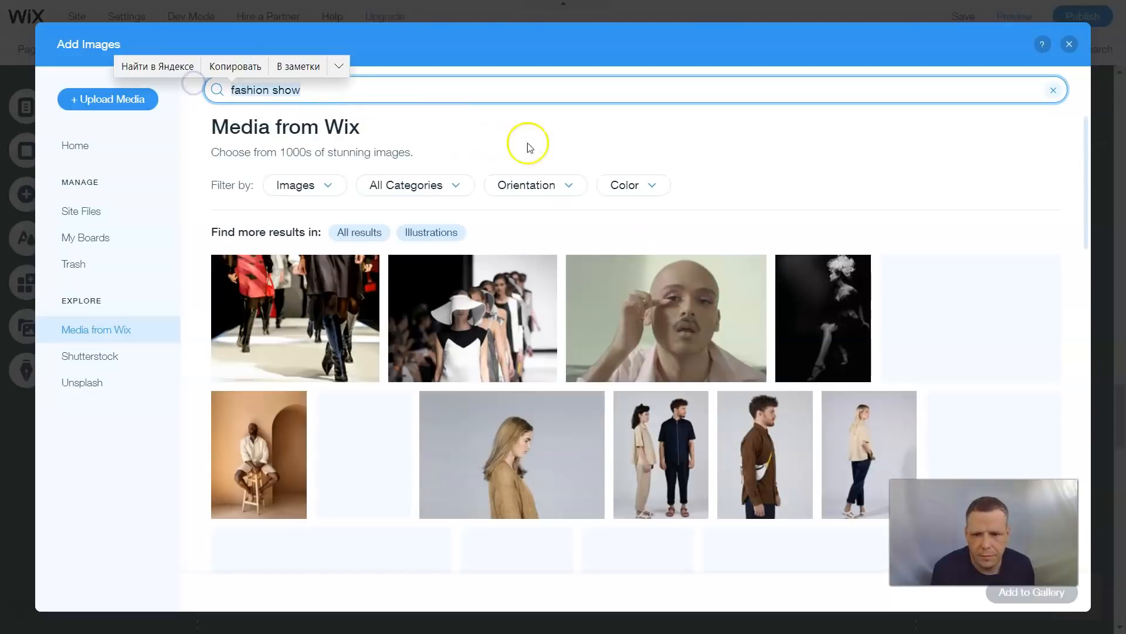
- Select the Fashion Models image and add it to the gallery
left_click(748, 164)
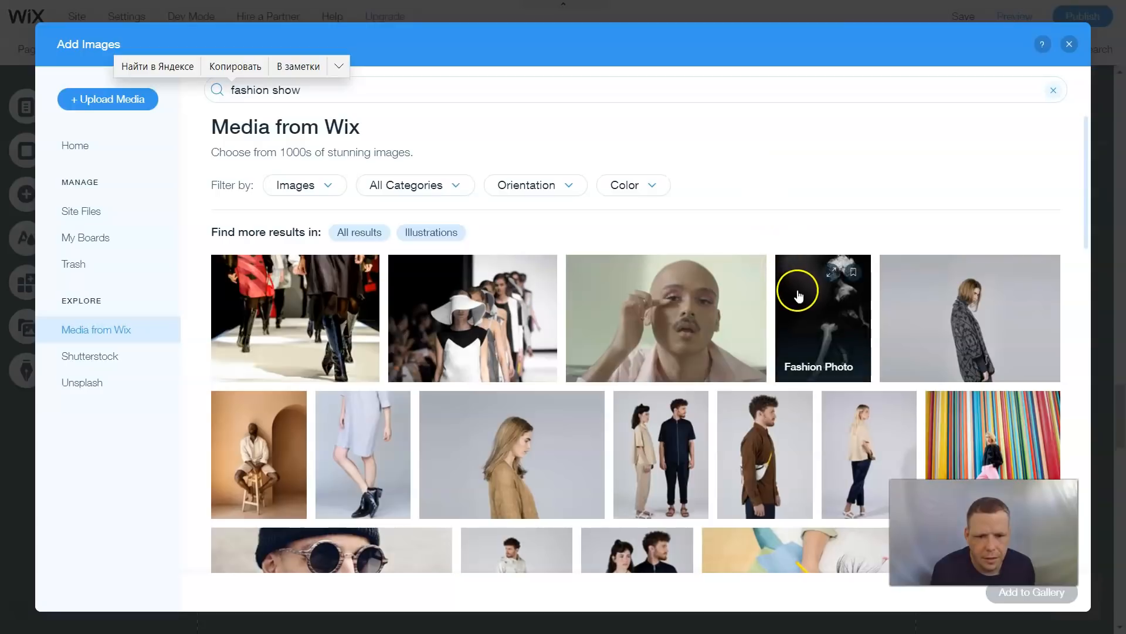
scroll(858, 292, "down", 1)
scroll(857, 292, "down", 5)
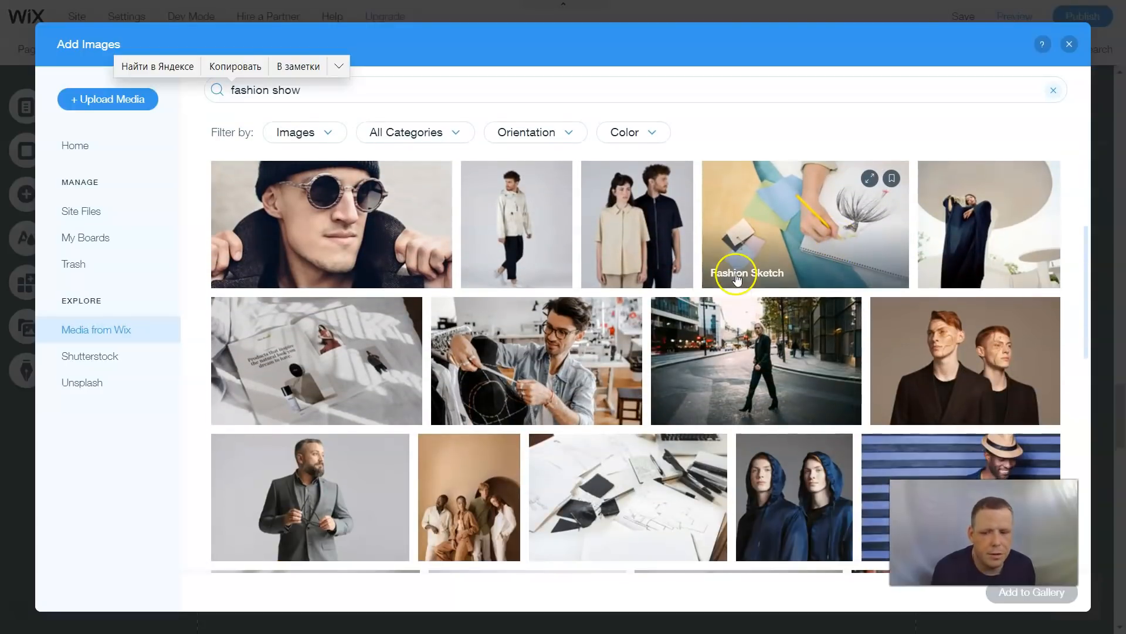
scroll(763, 258, "down", 1)
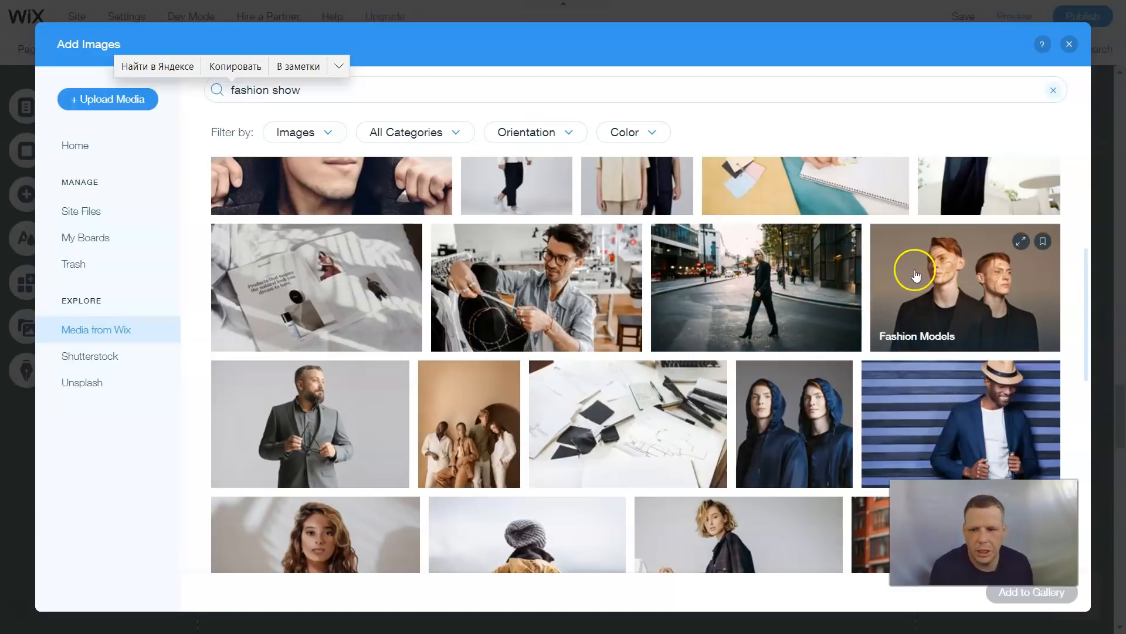
left_click(941, 288)
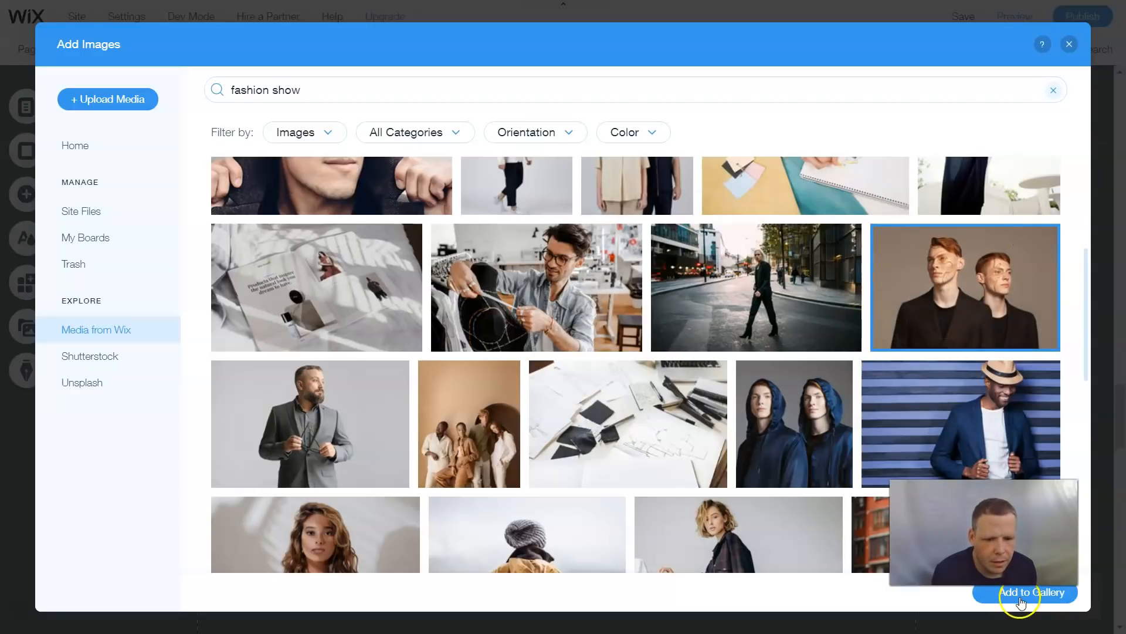
left_click(1021, 593)
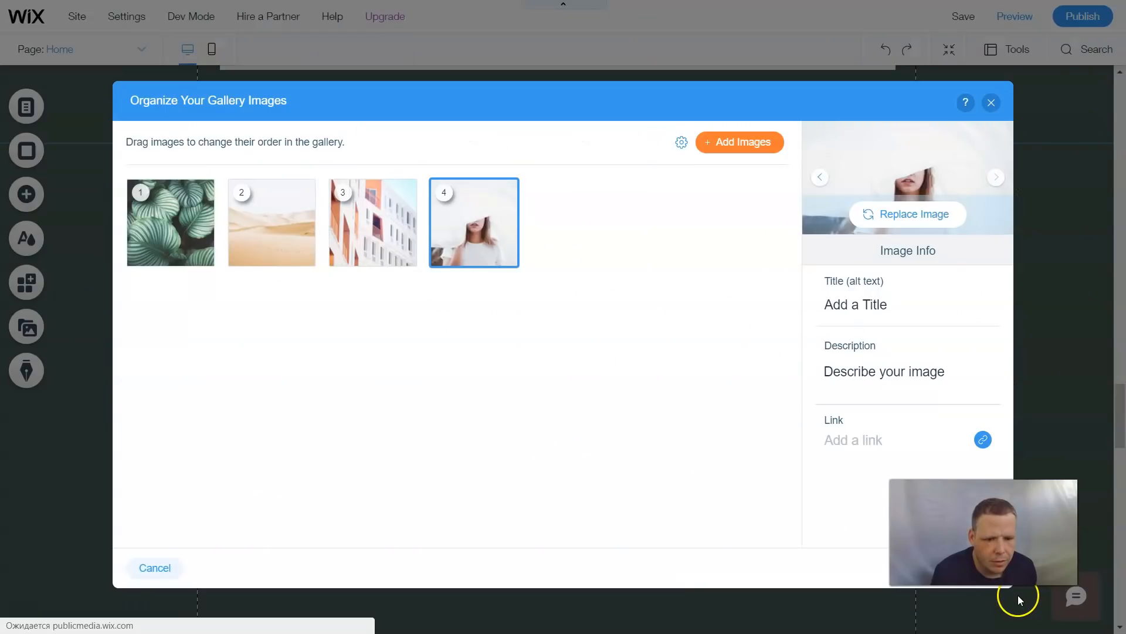
- Search the image library for model and add the Unsplash portrait of a dark-haired woman in black to the gallery
left_click(736, 144)
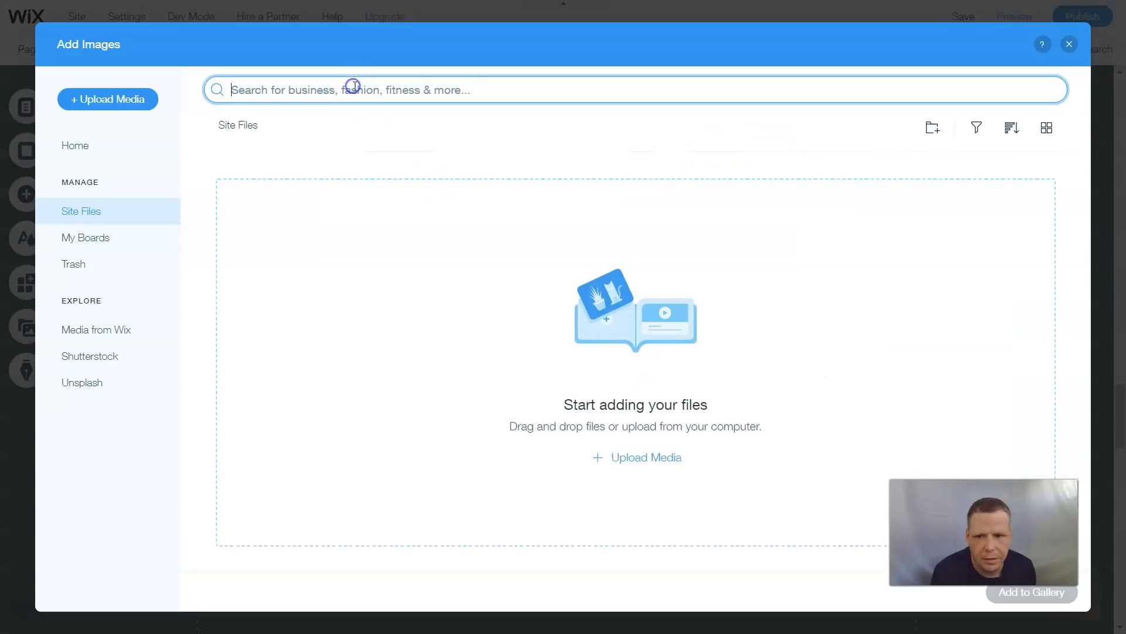
type("model")
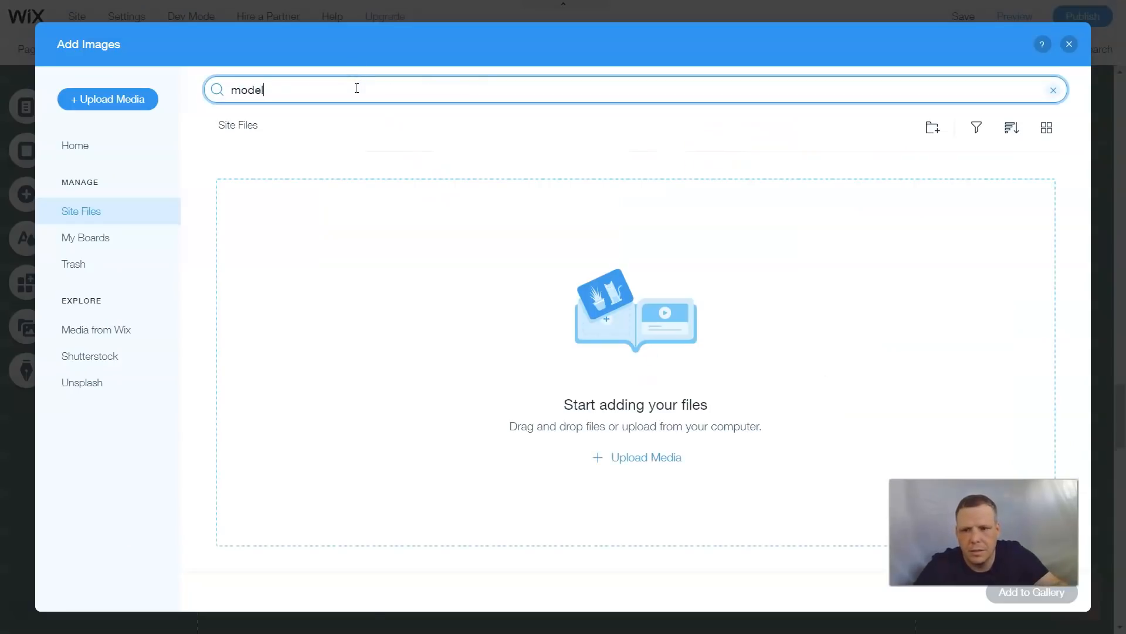
key("Return")
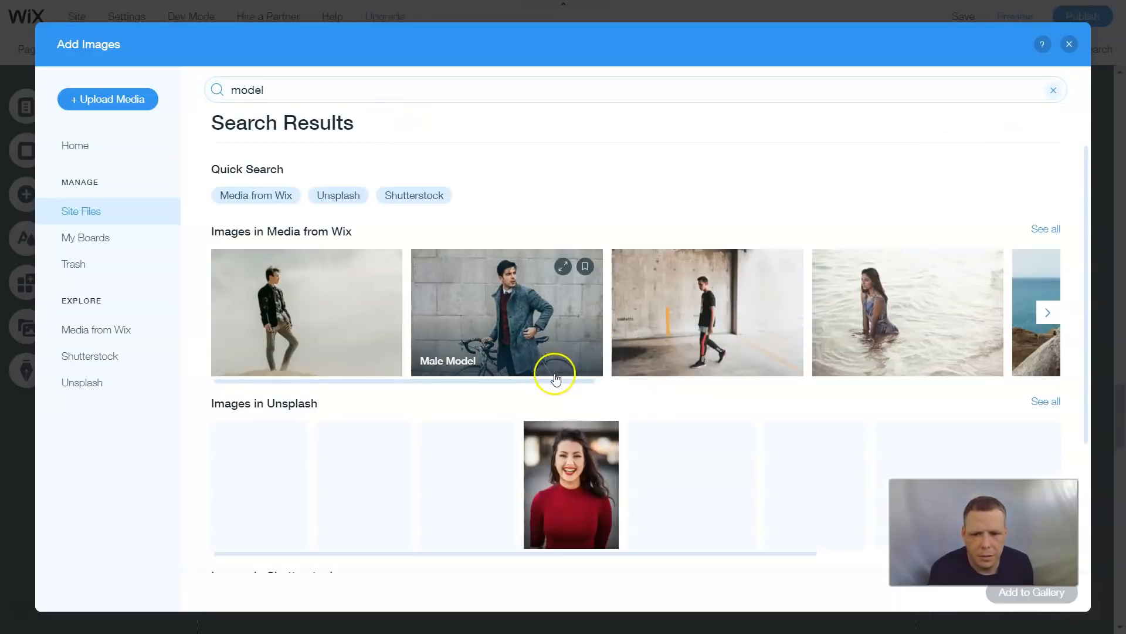
scroll(555, 378, "down", 3)
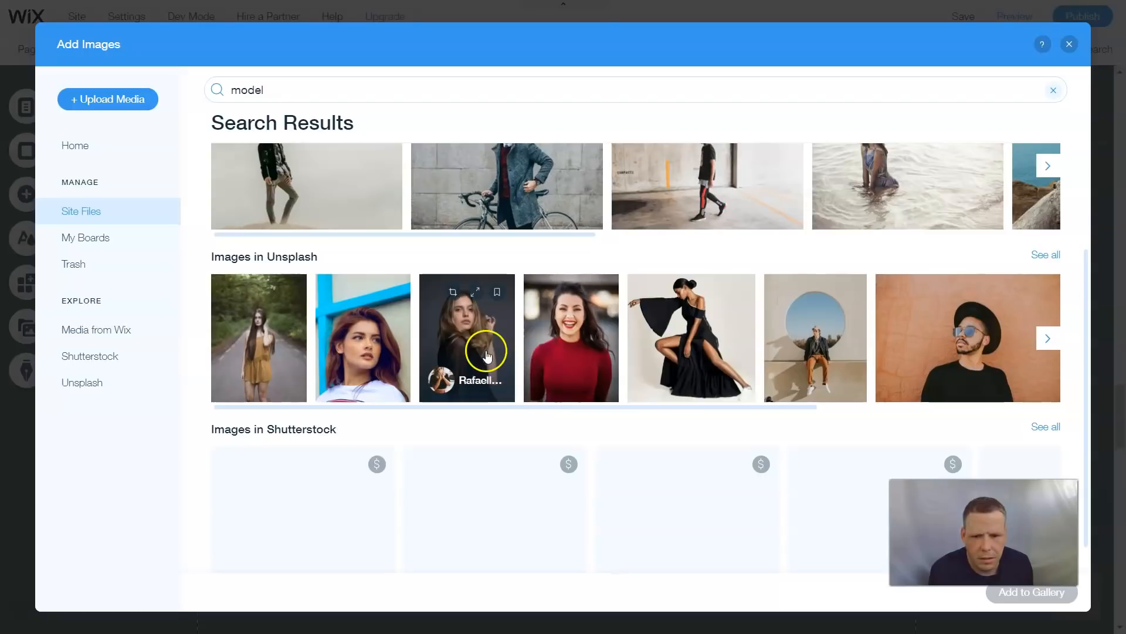
left_click(488, 342)
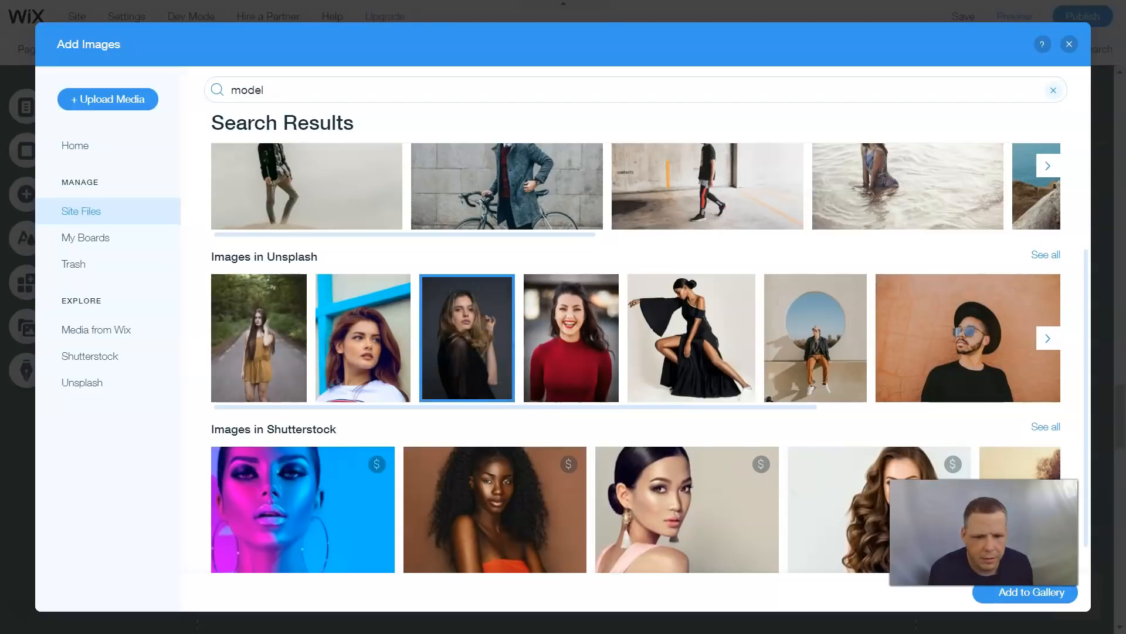
left_click(1017, 593)
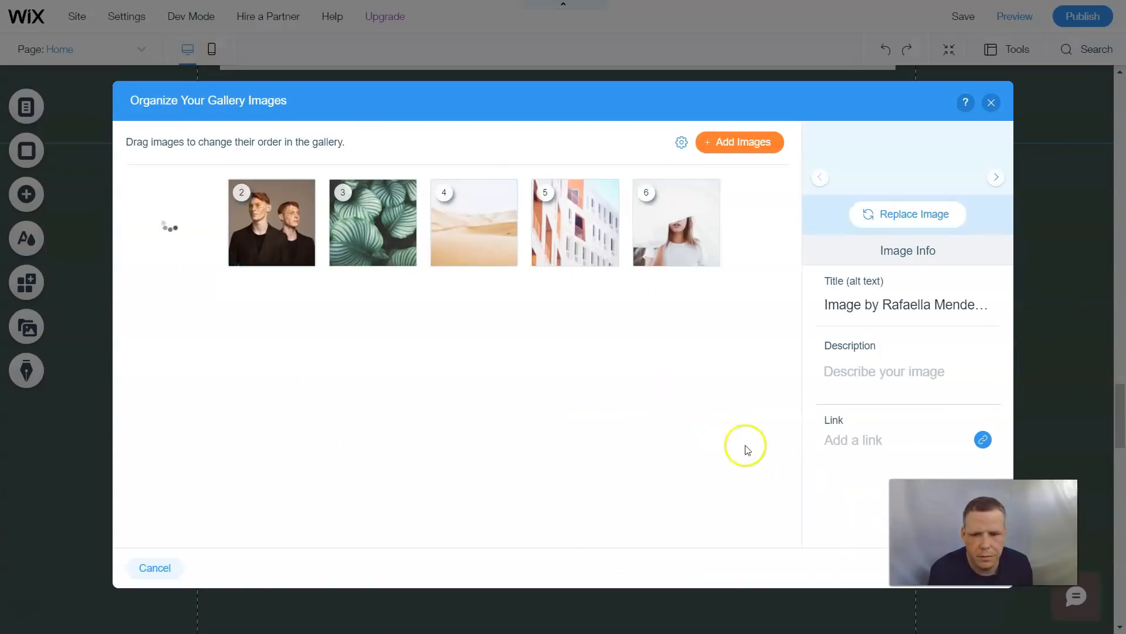
- Open Add Images again and search the library for women
left_click(742, 143)
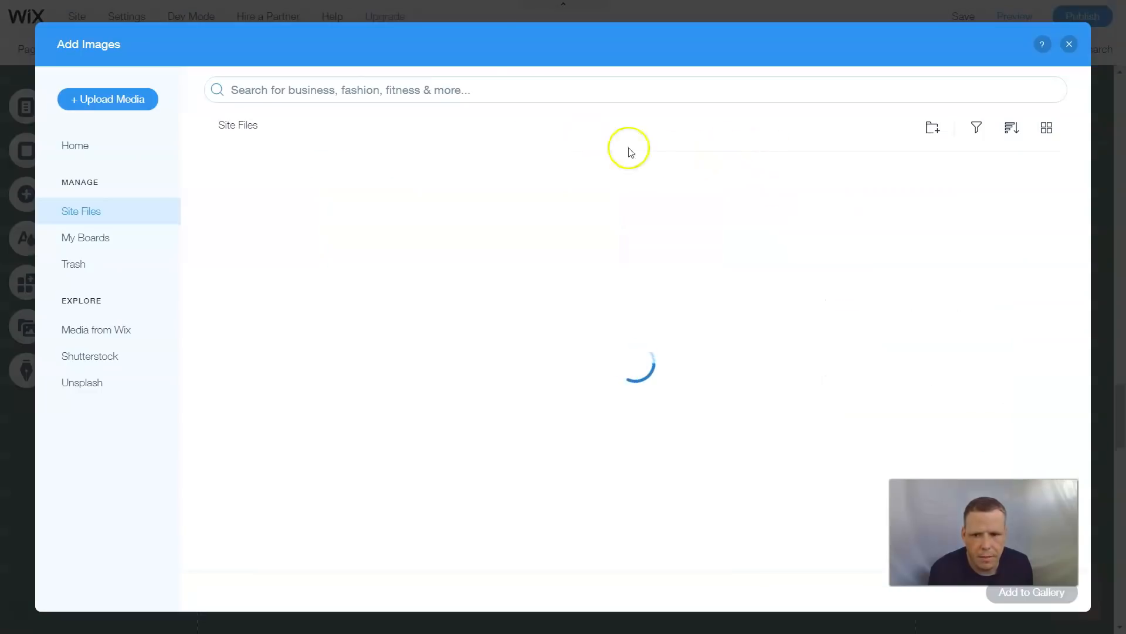
left_click(511, 83)
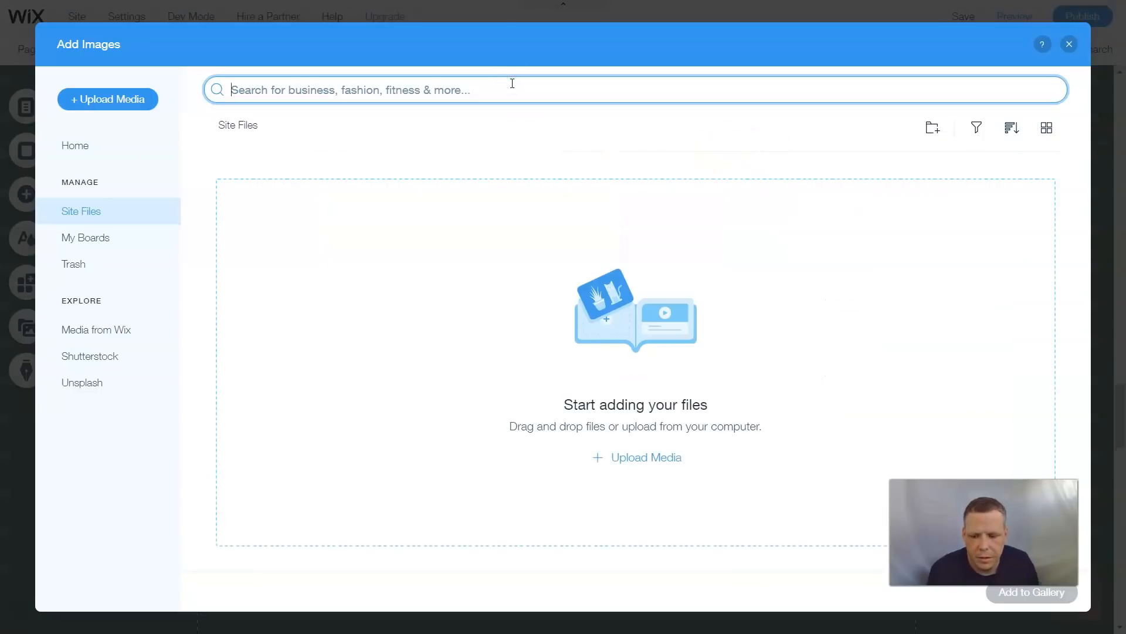
type("women")
key("Return")
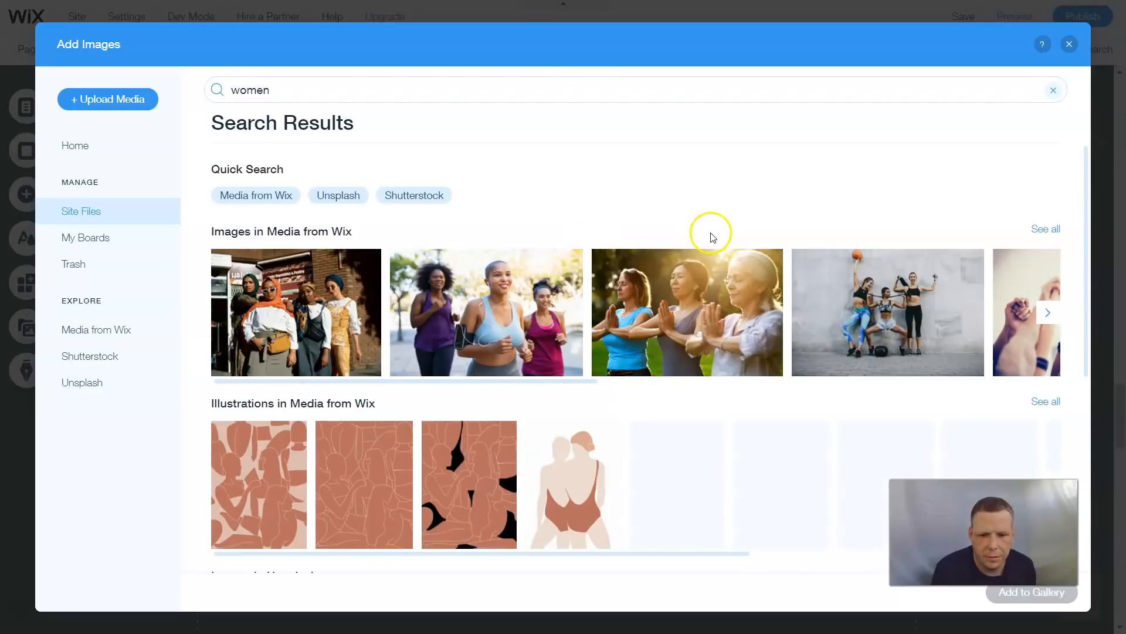
scroll(707, 240, "down", 5)
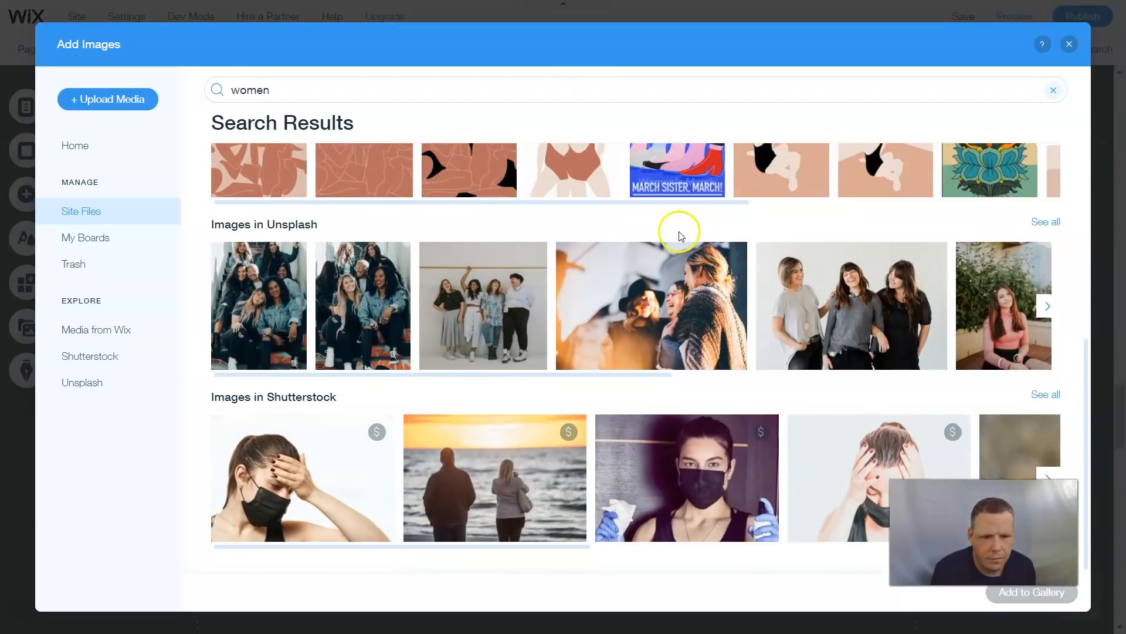
mouse_move(1008, 296)
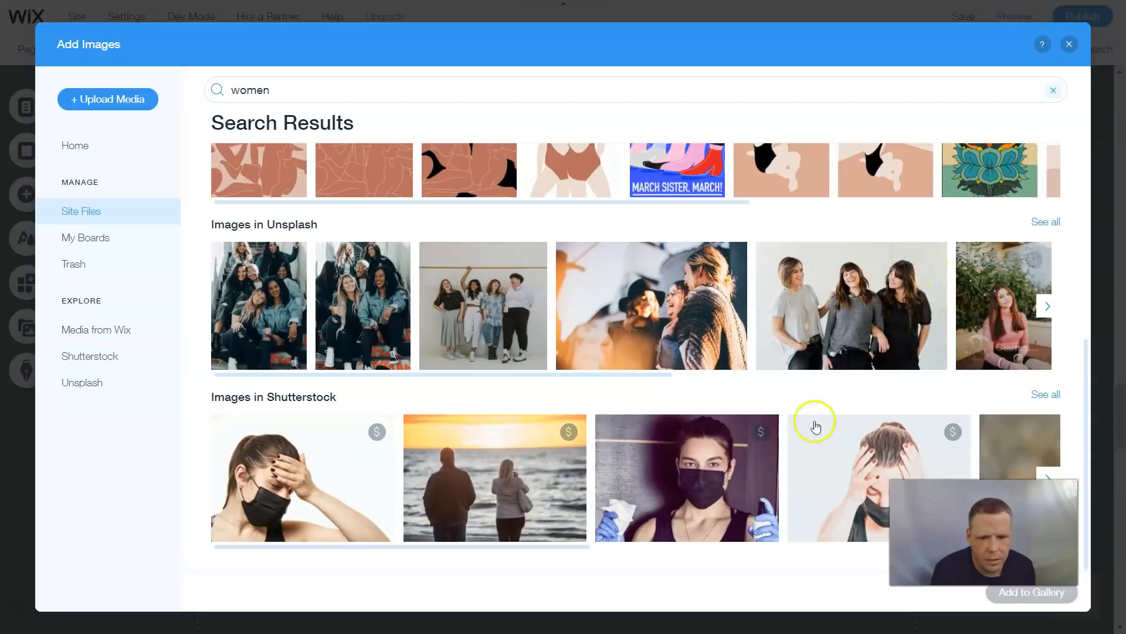
- Try to add the paid Shutterstock photo of a woman in a face mask, closing the checkout window each time
left_click(691, 491)
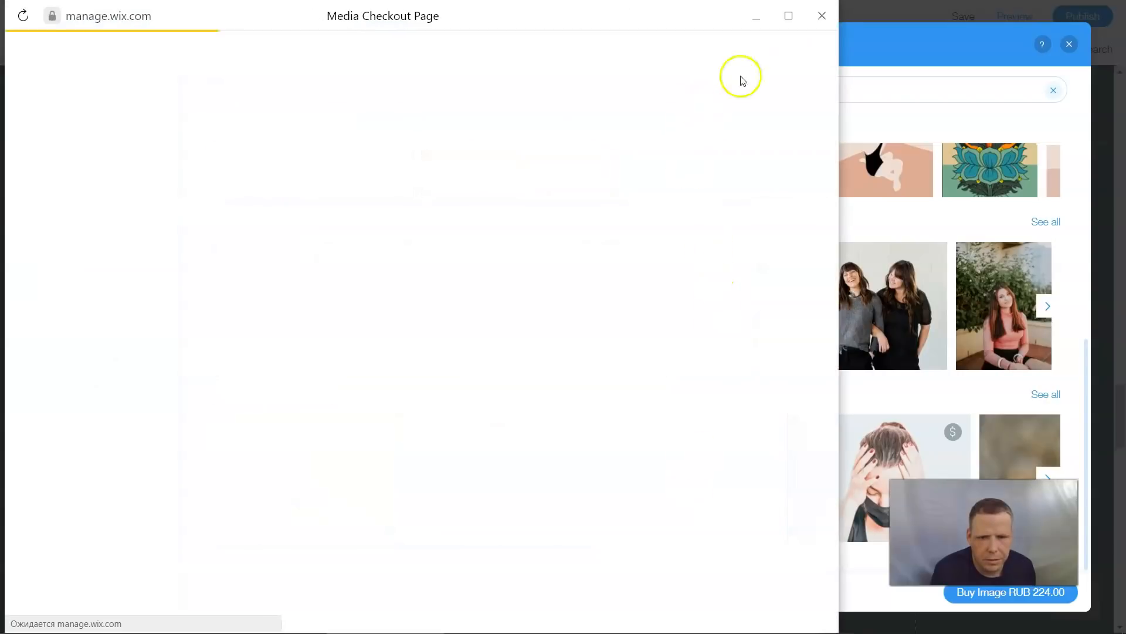
left_click(821, 16)
left_click(1038, 604)
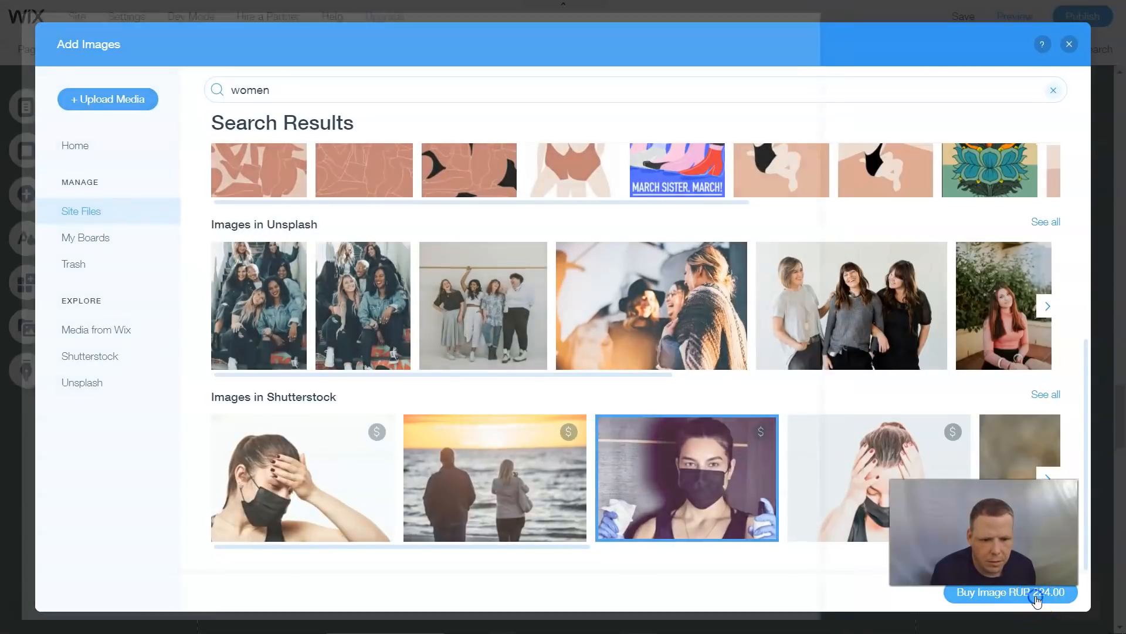
left_click(822, 16)
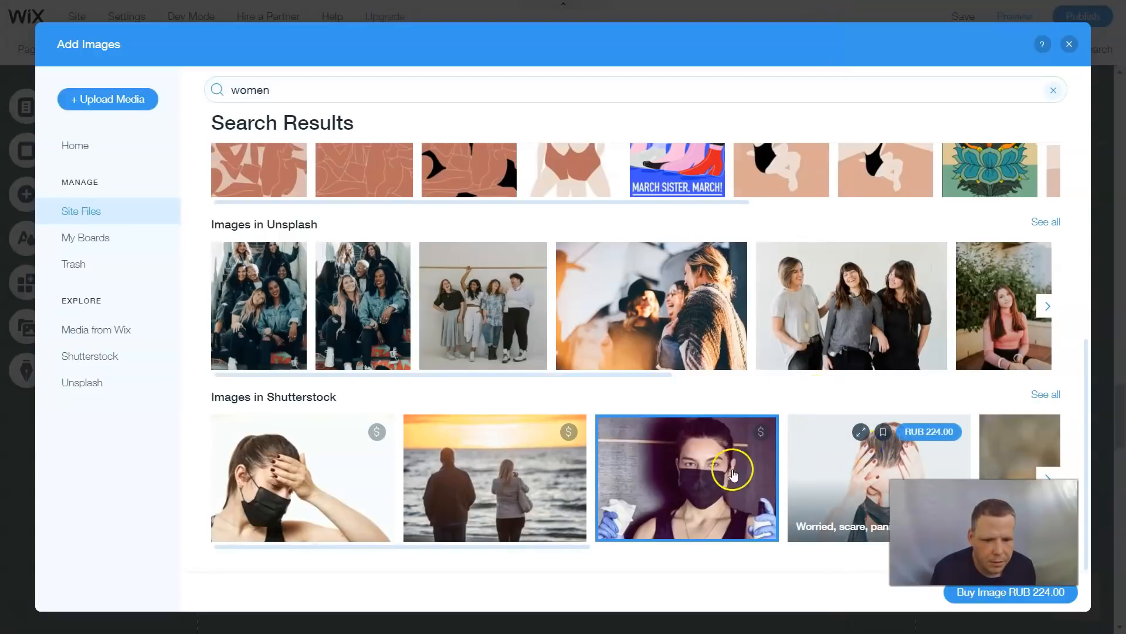
left_click(868, 461)
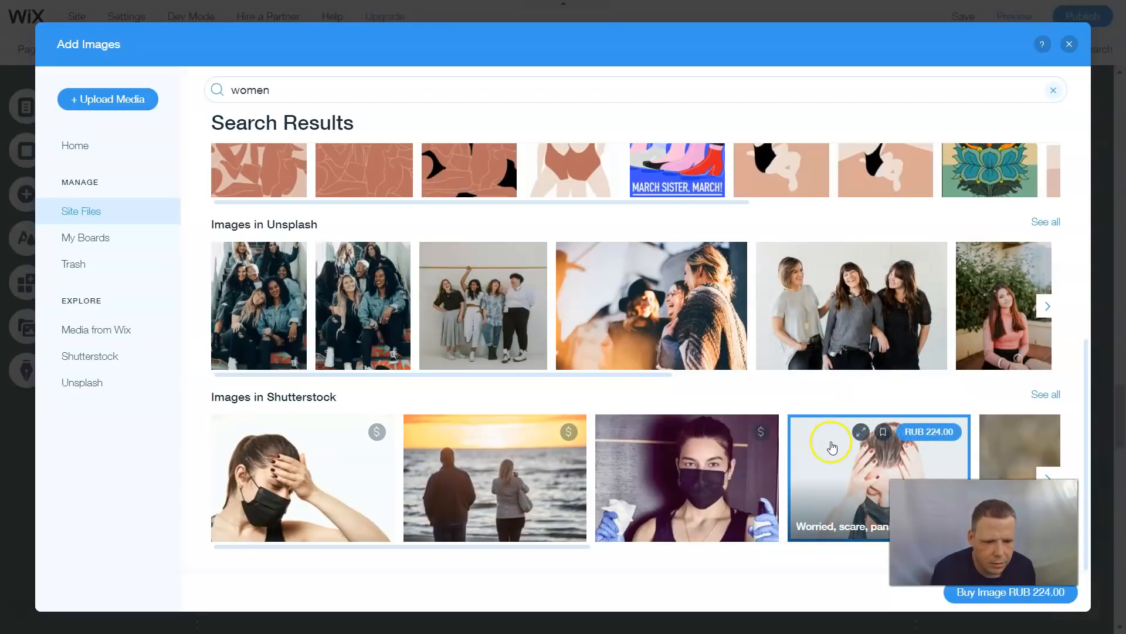
left_click(833, 347)
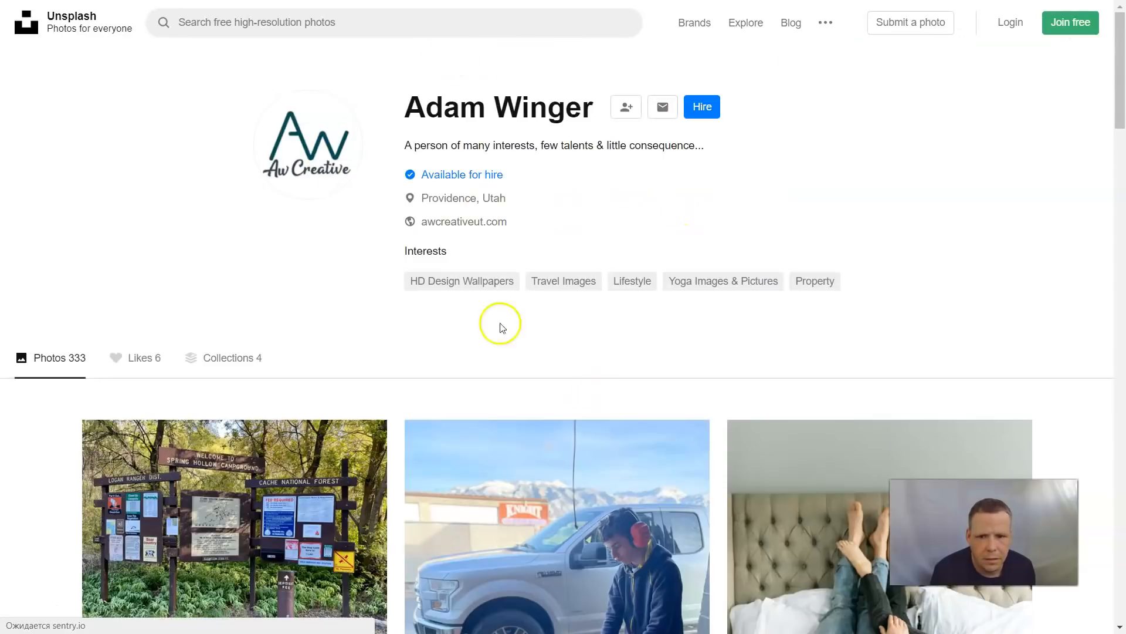
left_click(365, 16)
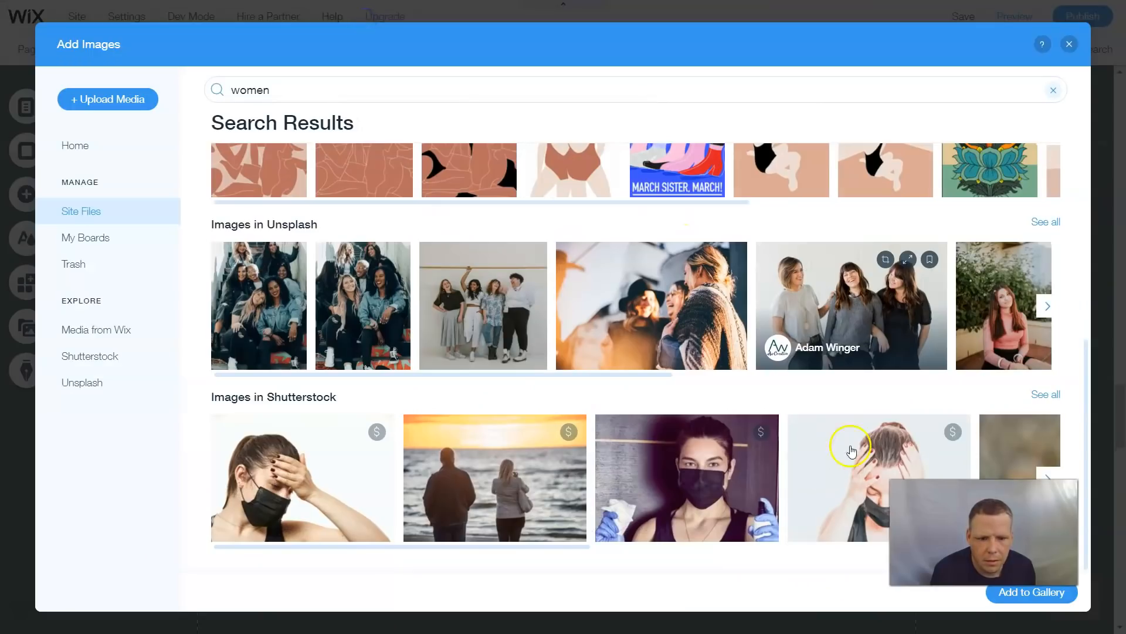
- Browse further Unsplash results for women and add the portrait of a woman in glasses to the gallery
scroll(850, 363, "up", 3)
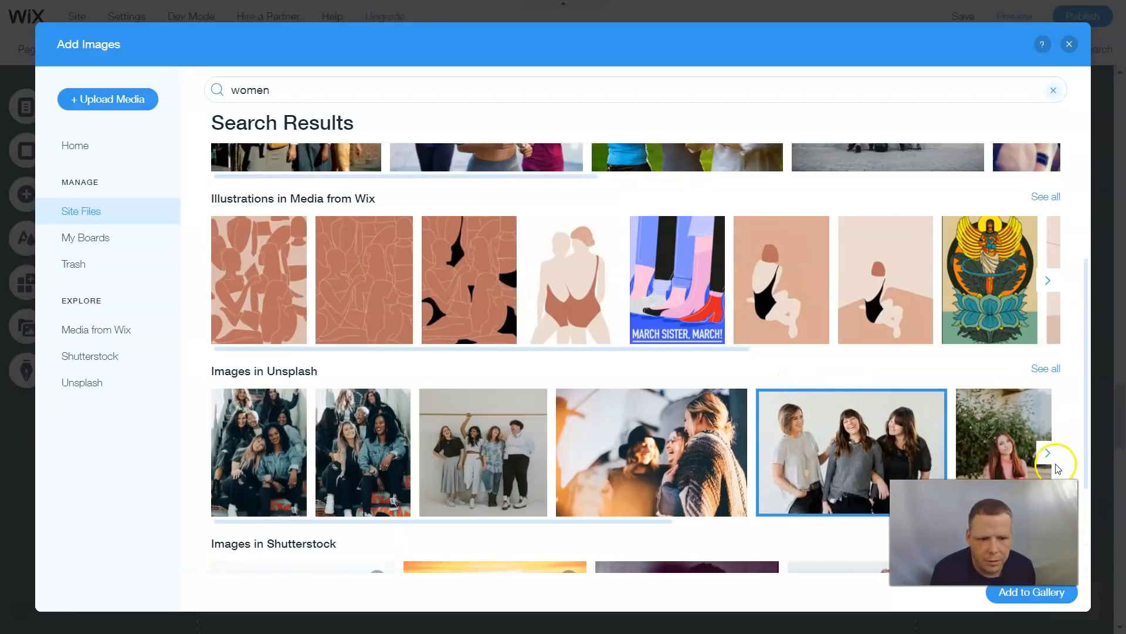
left_click(1049, 453)
left_click(1049, 453)
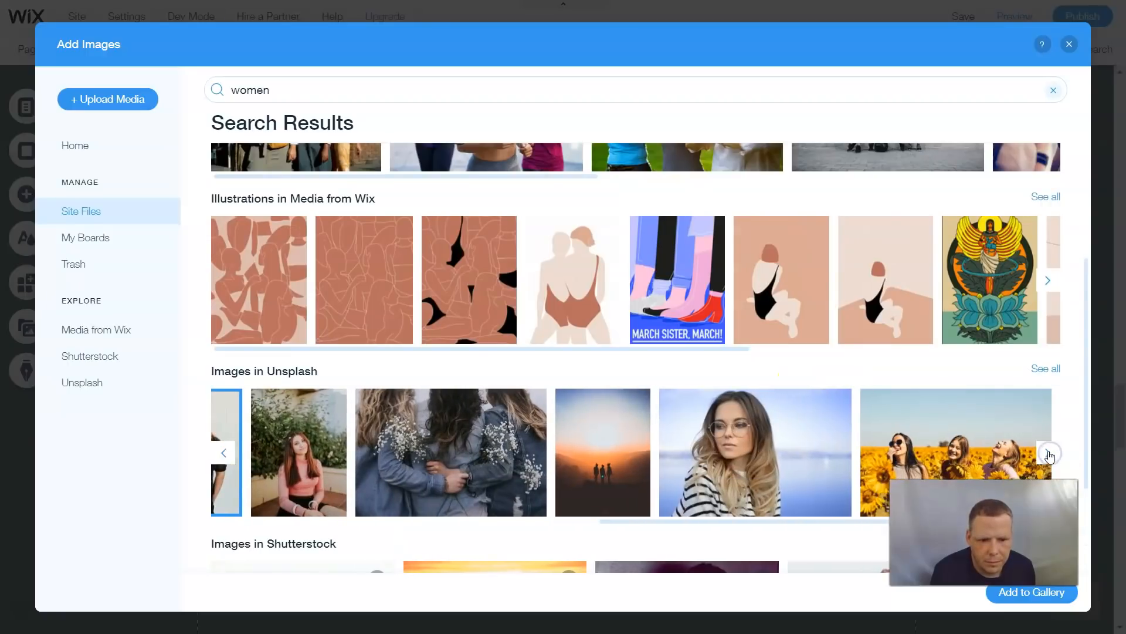
left_click(734, 455)
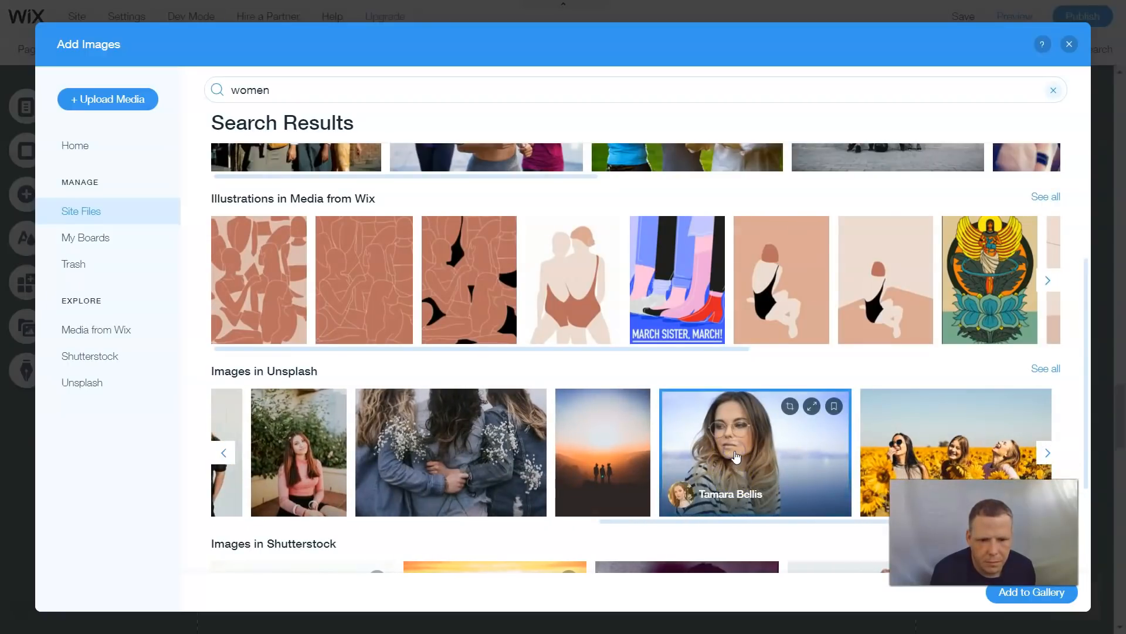
left_click(1033, 593)
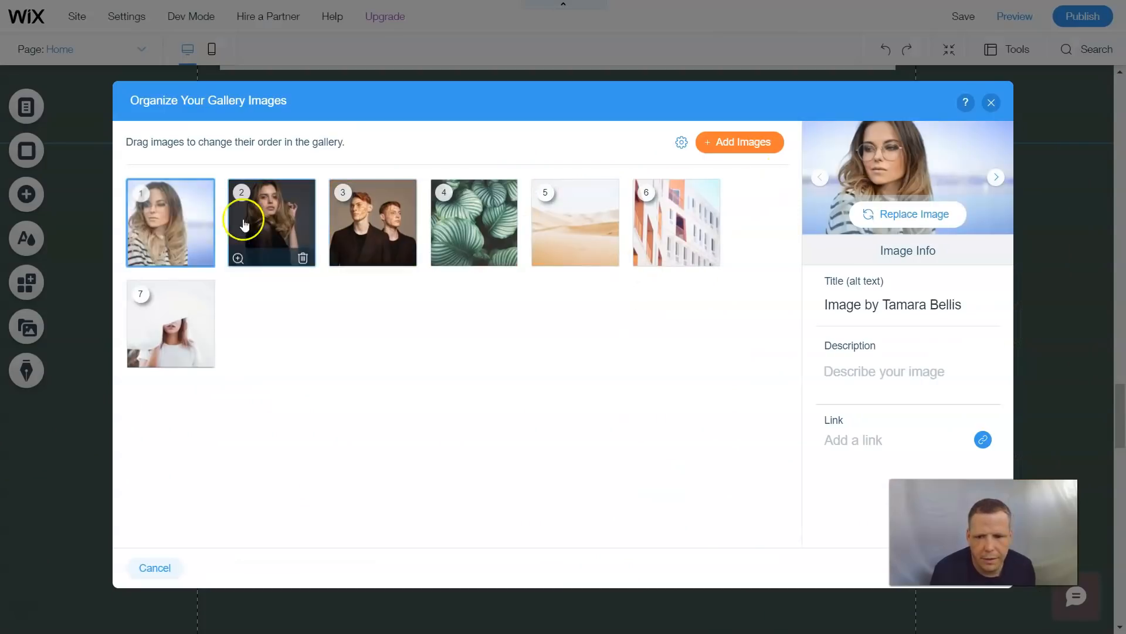
- Move the woman-in-white image to third place in the gallery and retitle the second image Beautiful
left_click_drag(196, 337, 358, 216)
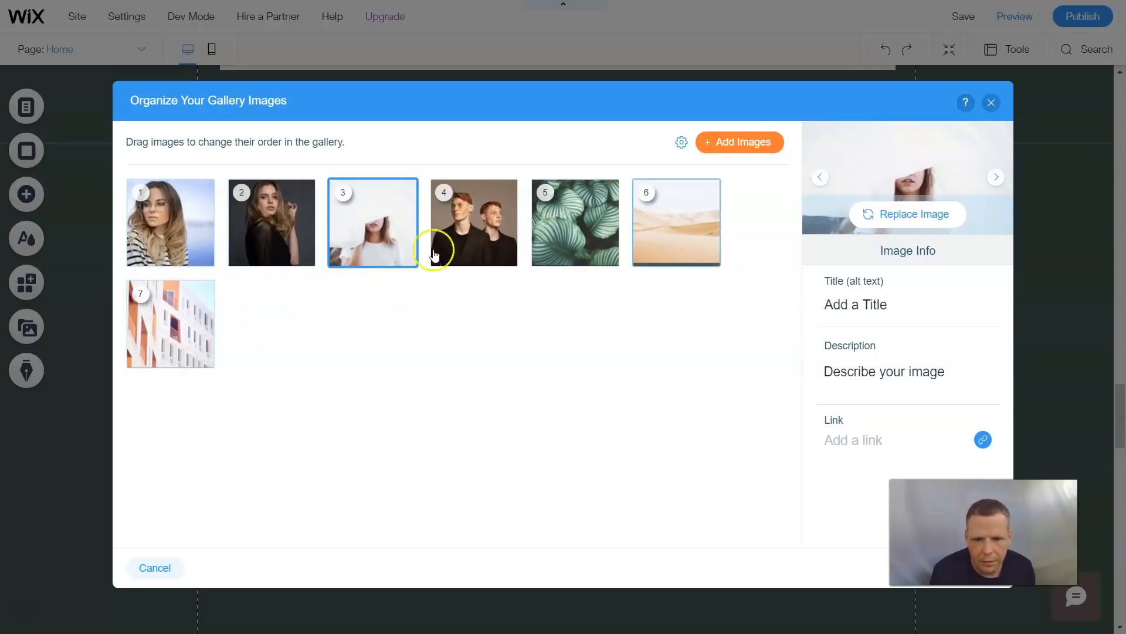
left_click(176, 226)
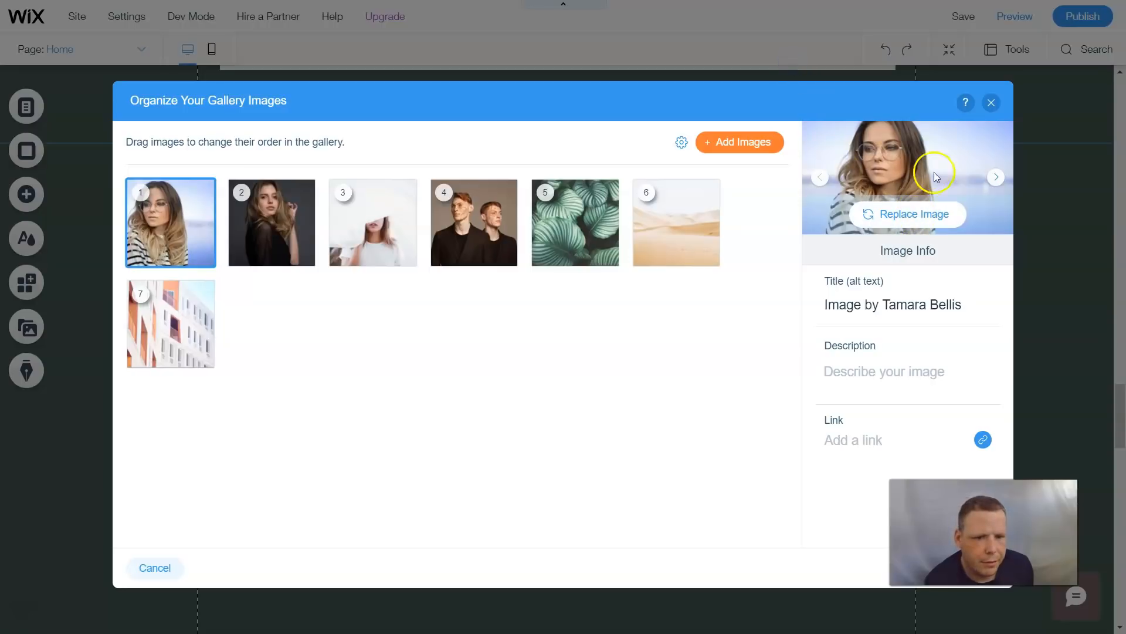
left_click(282, 239)
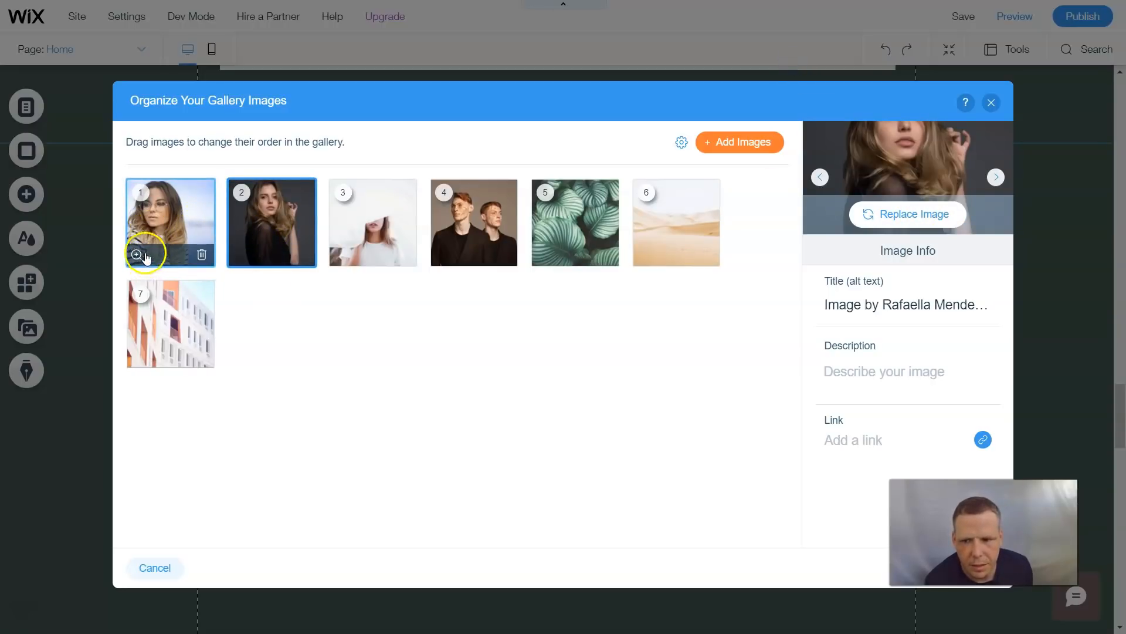
mouse_move(137, 256)
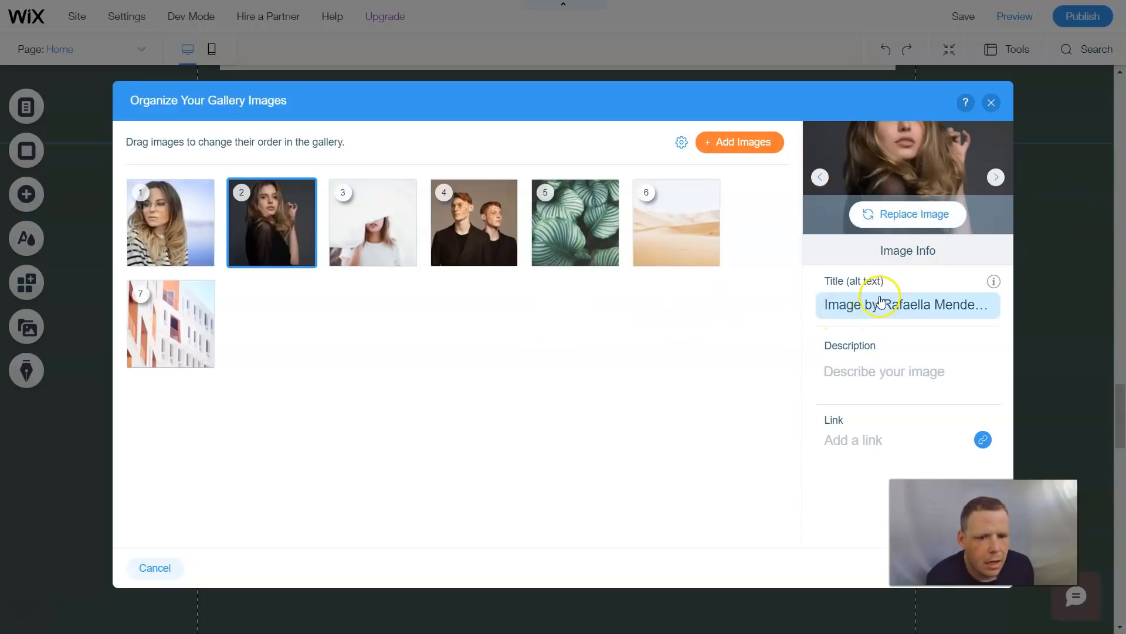
left_click(880, 315)
left_click(938, 335)
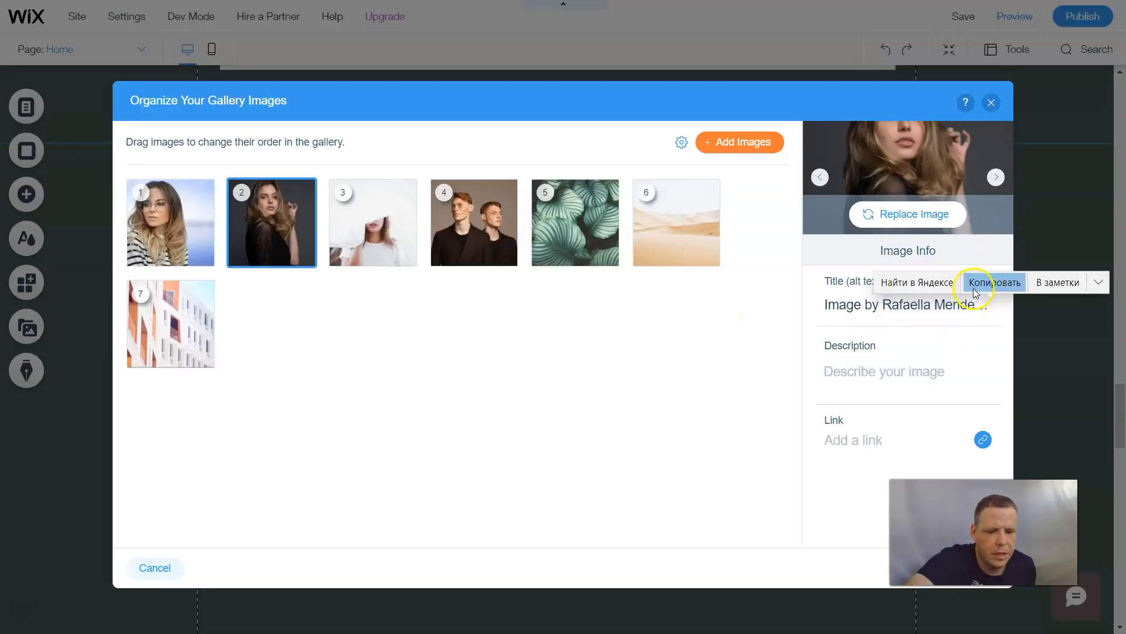
left_click(944, 305)
key("BackSpace")
key("BackSpace")
key("BackSpace")
key("BackSpace")
key("BackSpace")
key("BackSpace")
key("BackSpace")
key("BackSpace")
key("BackSpace")
key("BackSpace")
key("BackSpace")
key("BackSpace")
key("BackSpace")
key("BackSpace")
key("BackSpace")
key("BackSpace")
key("BackSpace")
key("BackSpace")
key("BackSpace")
key("BackSpace")
key("BackSpace")
key("BackSpace")
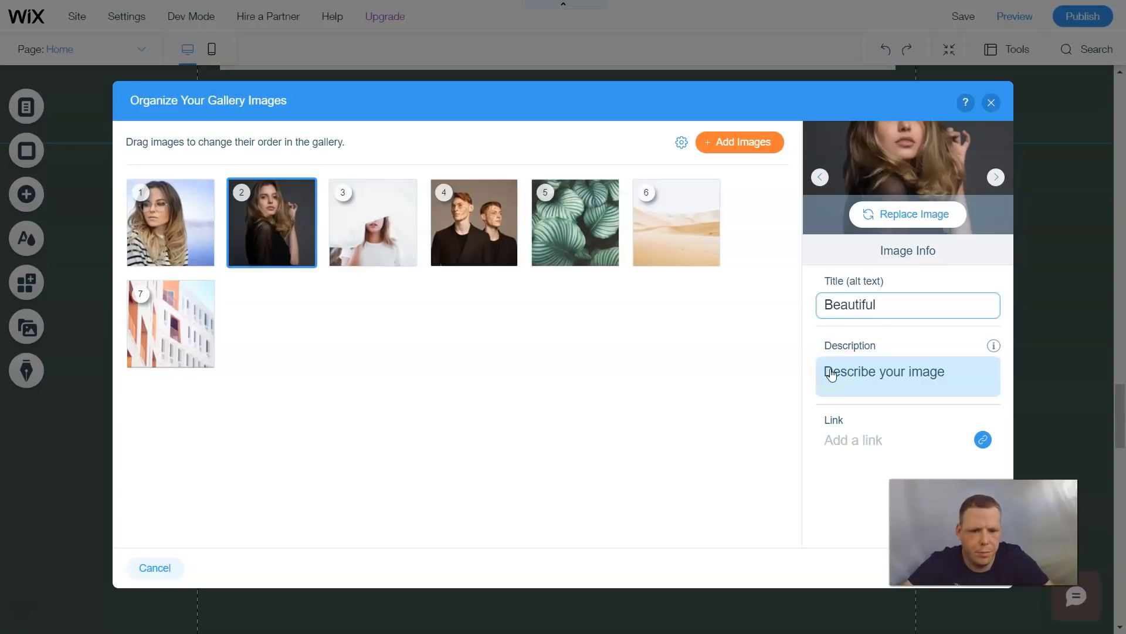
- Set the second image's description to Our wonderful model
left_click(855, 379)
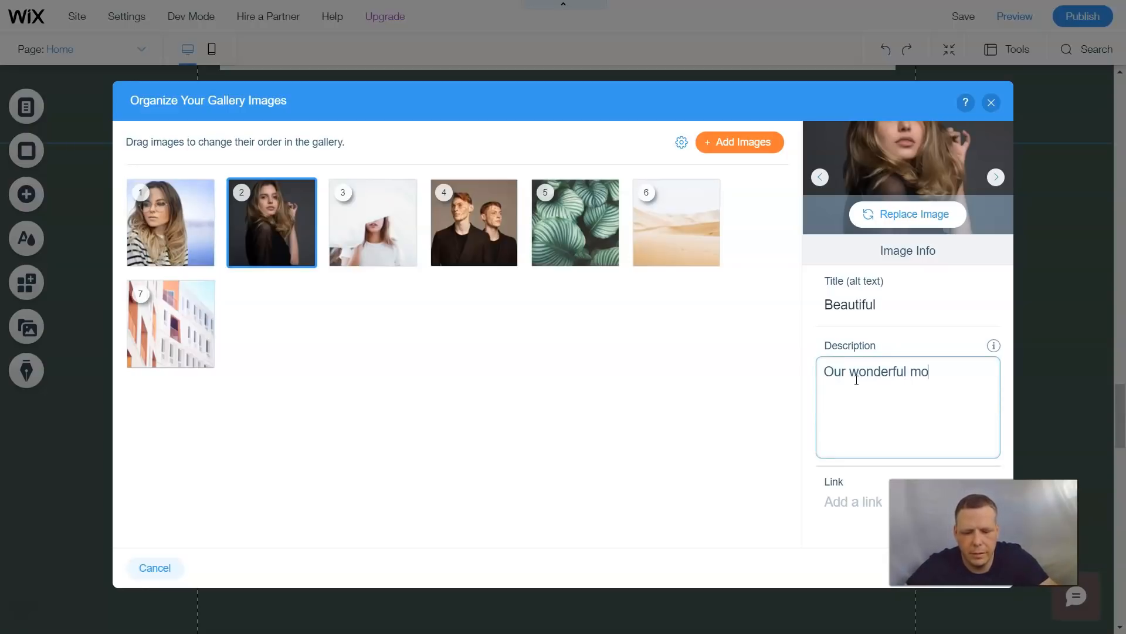
left_click(846, 468)
- Review the link types for the second image, keep it set to no link, and close the gallery organizer
left_click(866, 439)
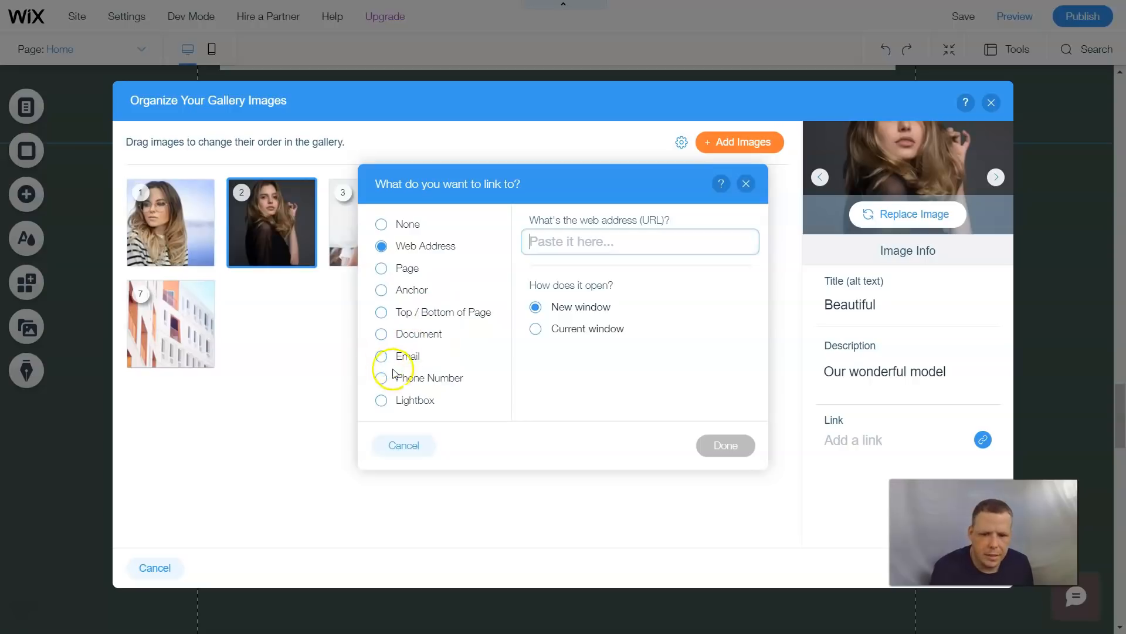
left_click(404, 266)
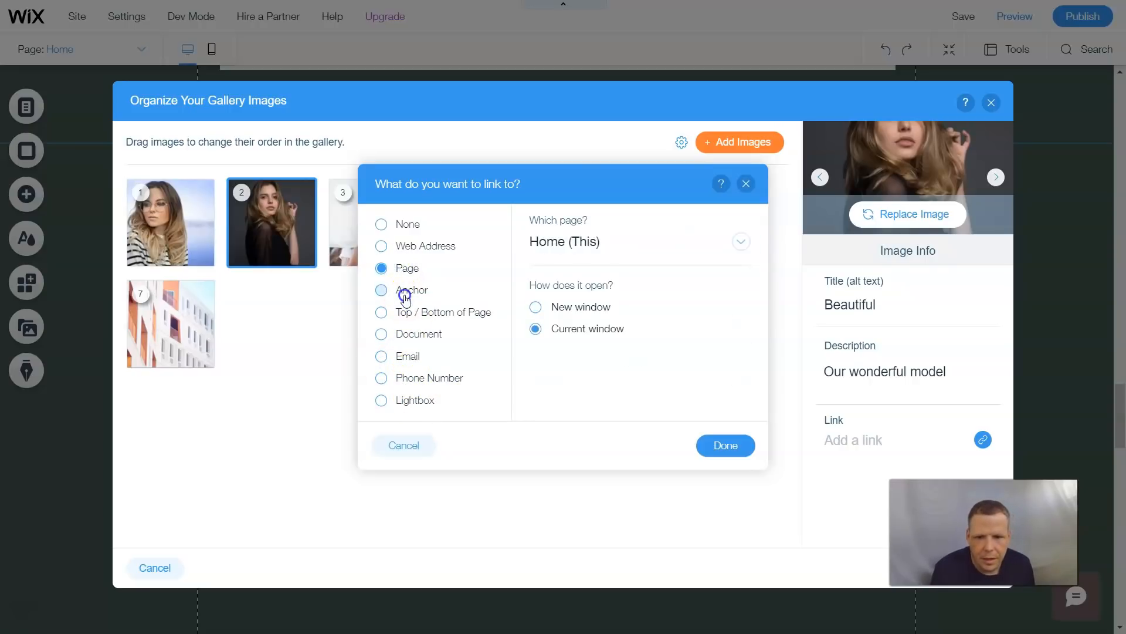
left_click(408, 313)
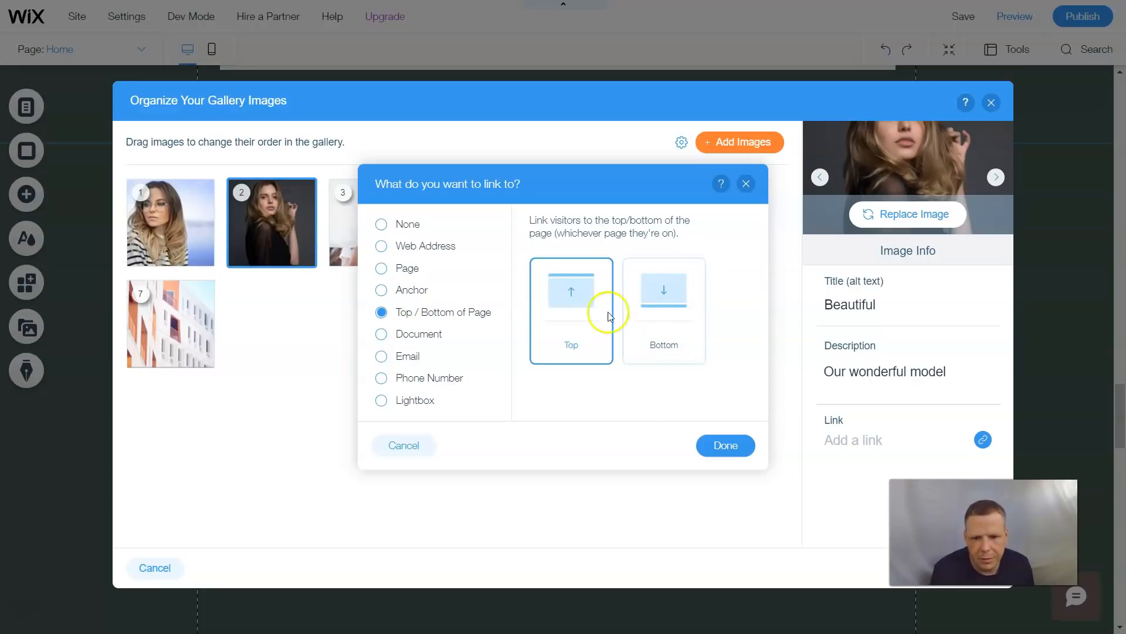
left_click(430, 335)
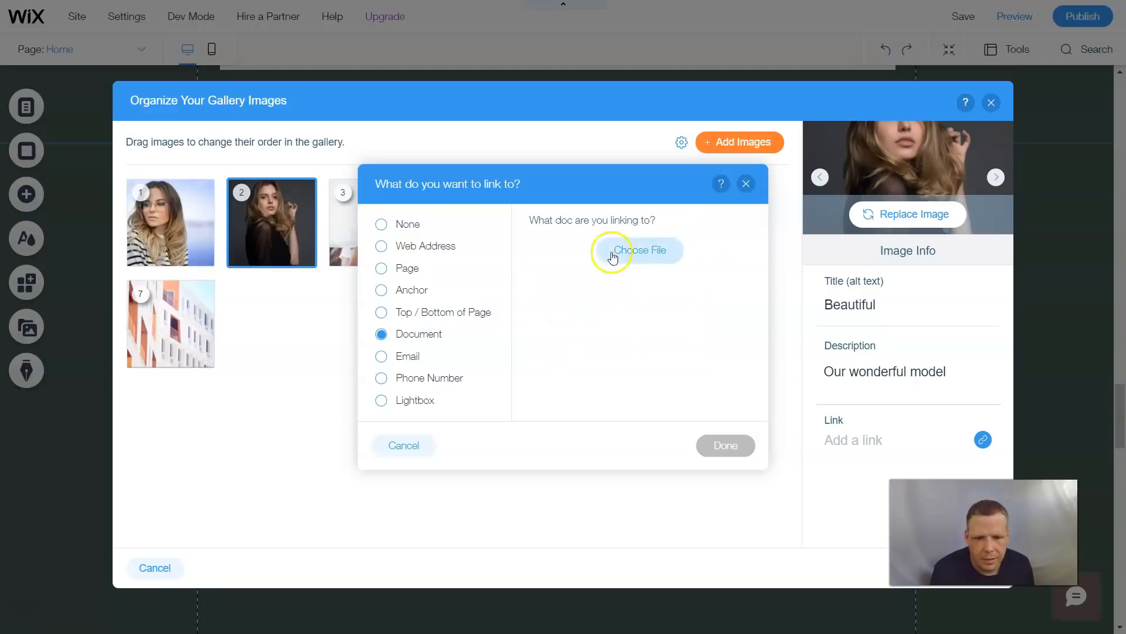
left_click(413, 356)
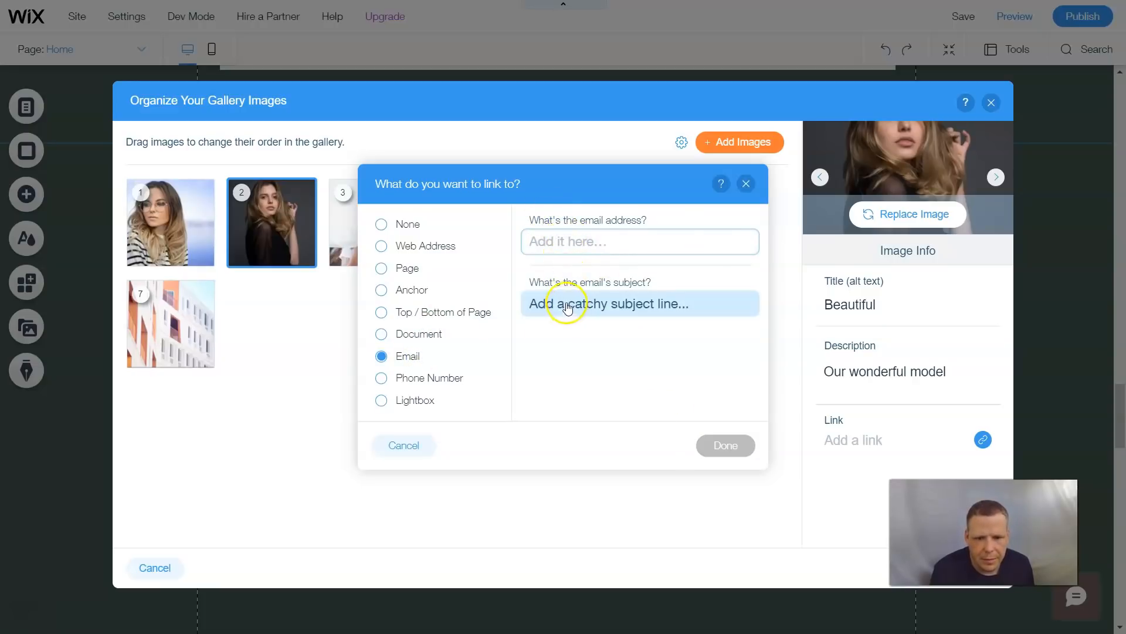
left_click(431, 379)
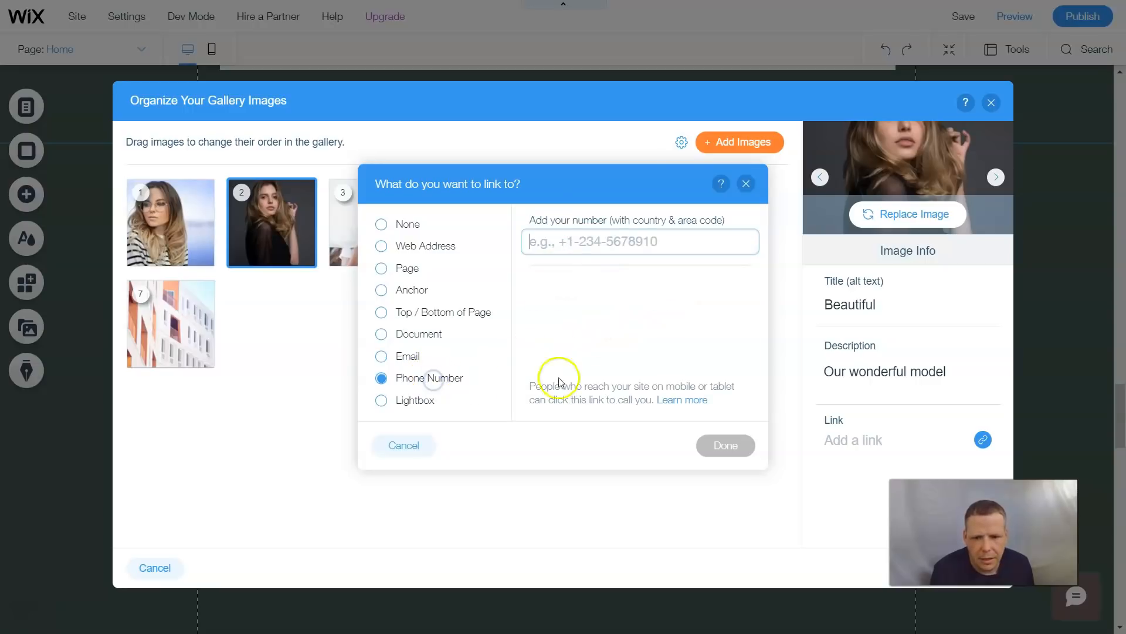
left_click(418, 402)
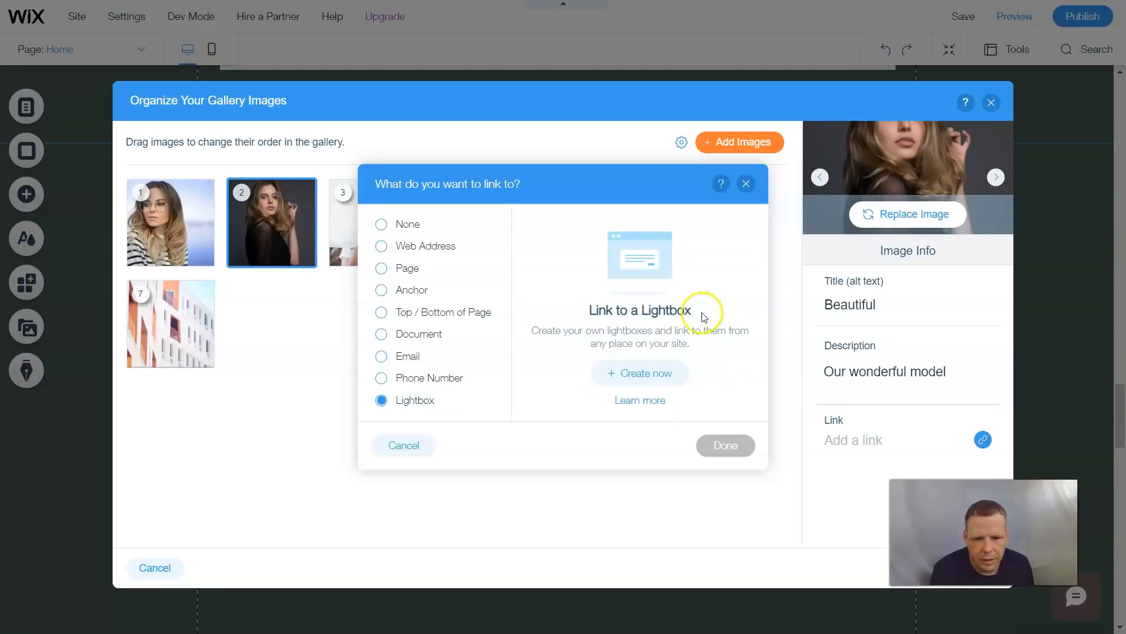
left_click(381, 224)
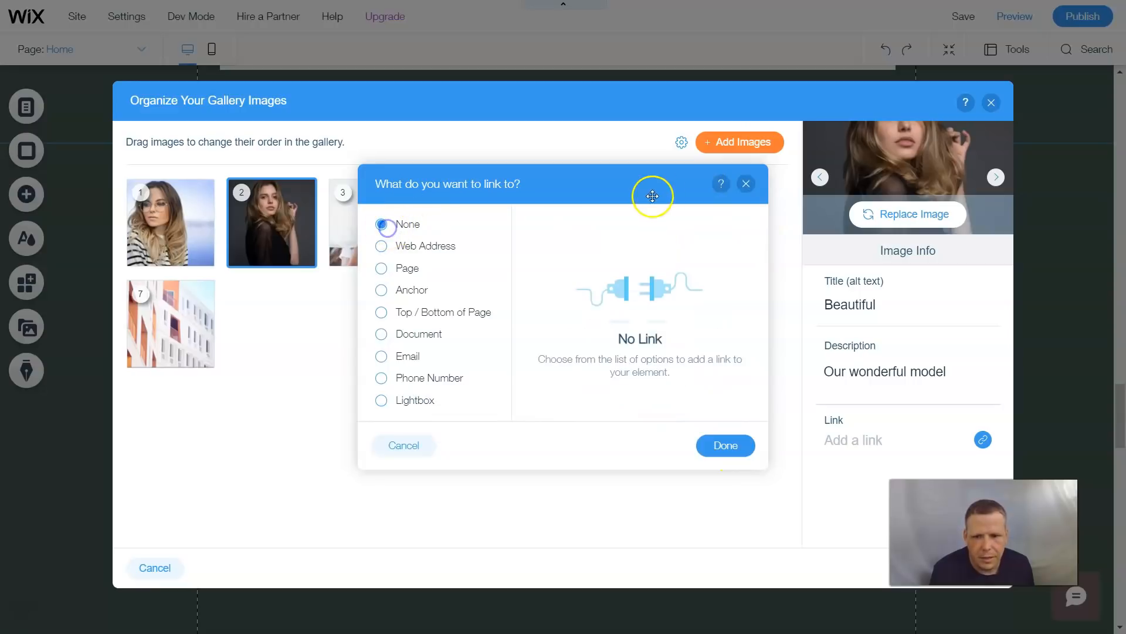
left_click(724, 445)
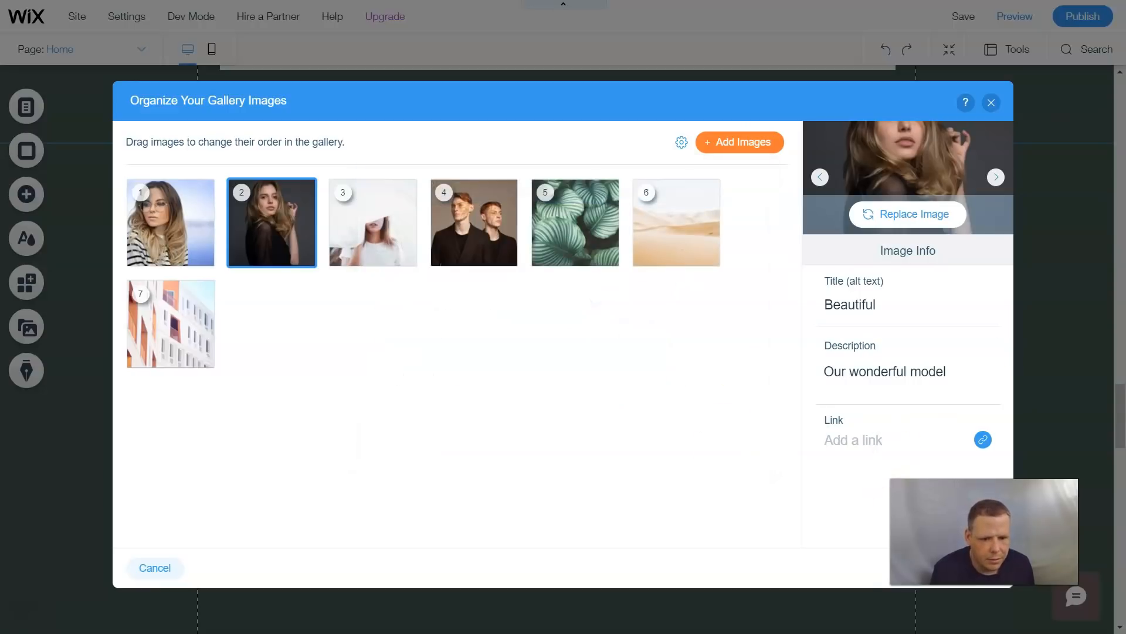
left_click(985, 583)
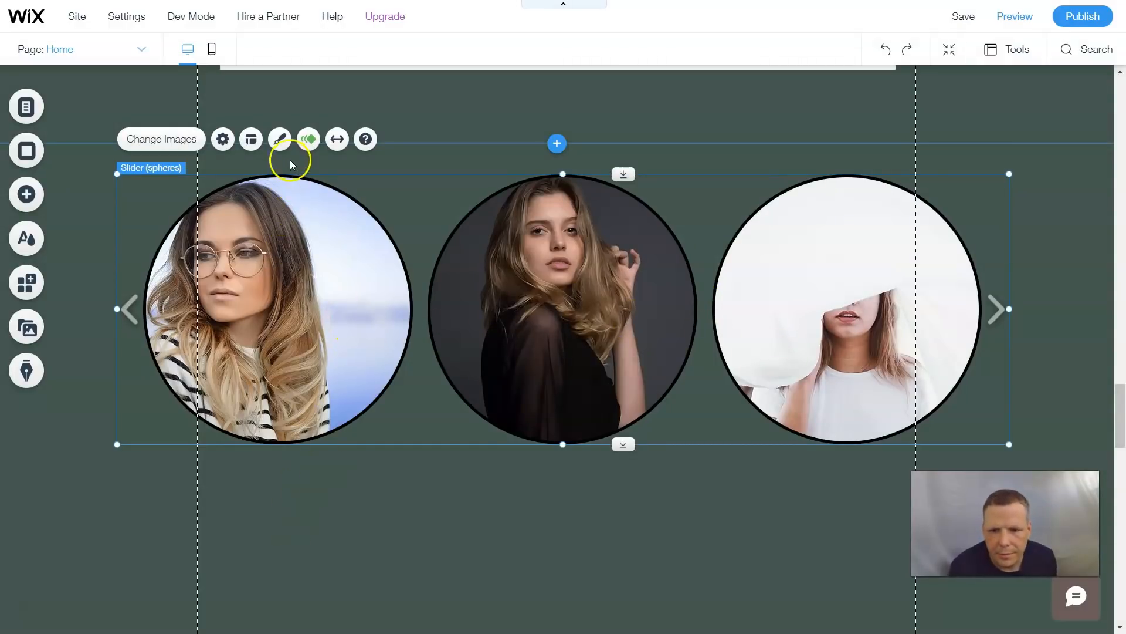
- Customize the slider gallery's text design, setting its theme to Heading 3
left_click(282, 139)
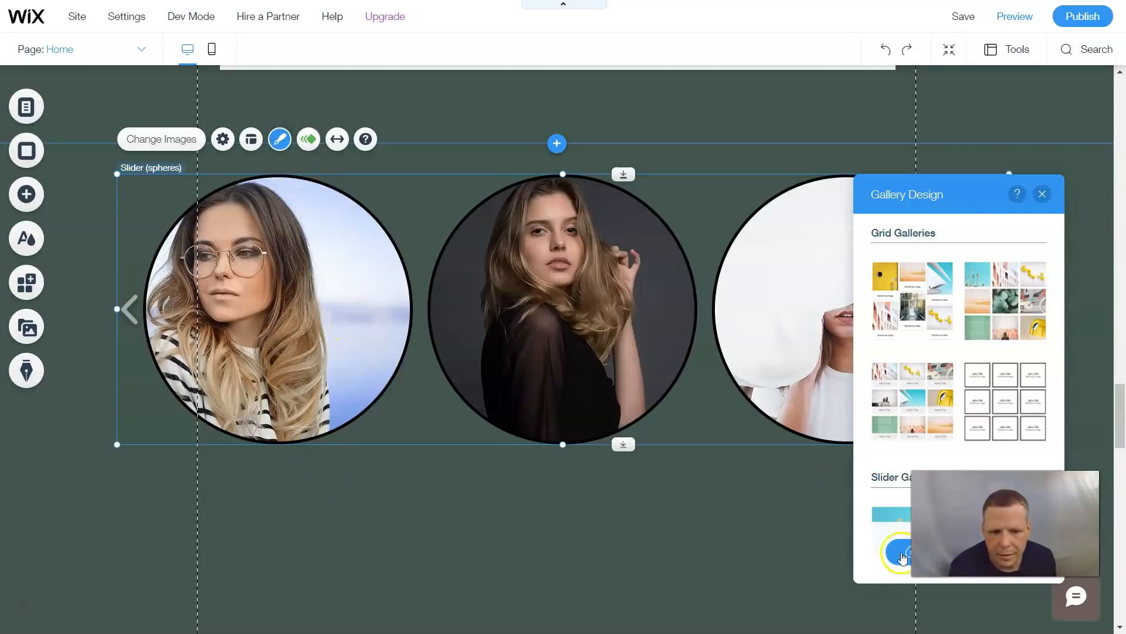
left_click(892, 555)
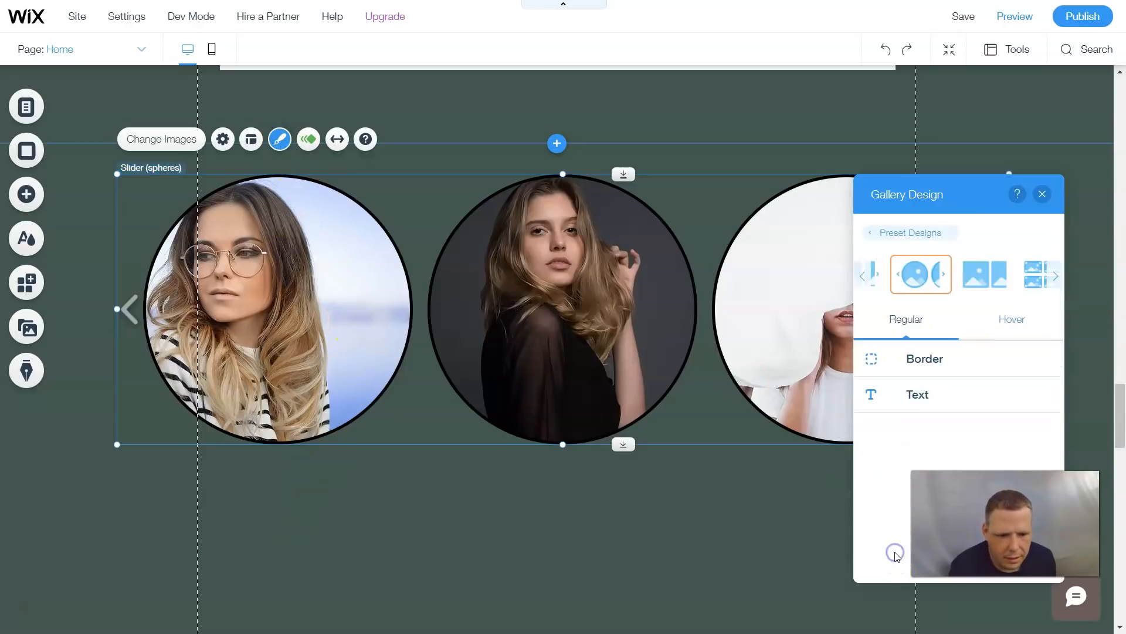
left_click(905, 396)
left_click_drag(923, 191, 602, 112)
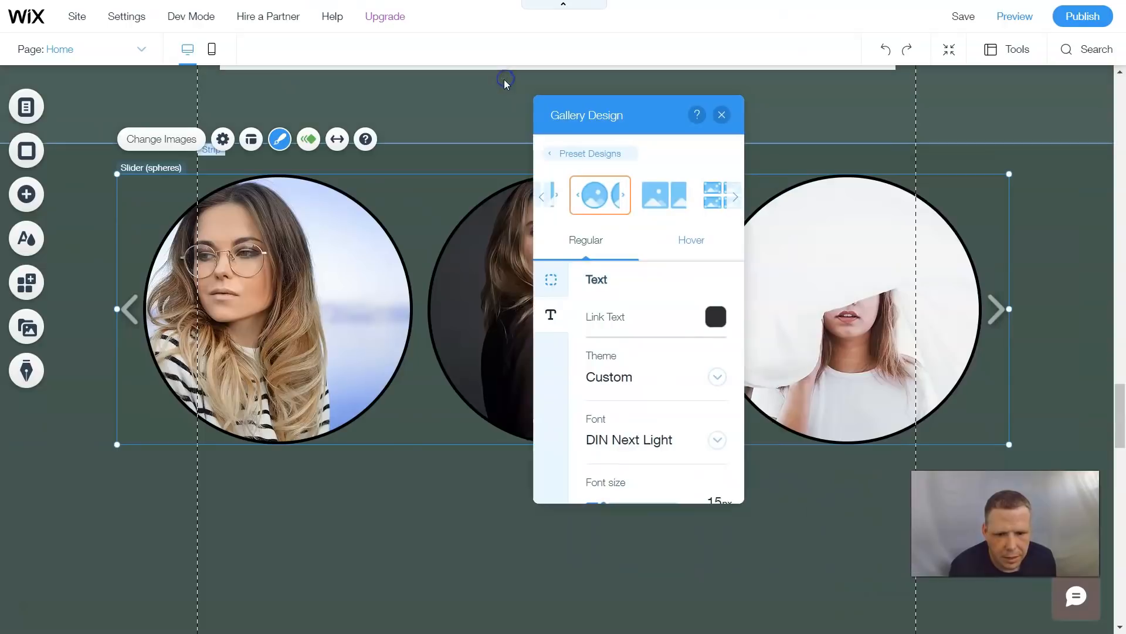
left_click(707, 385)
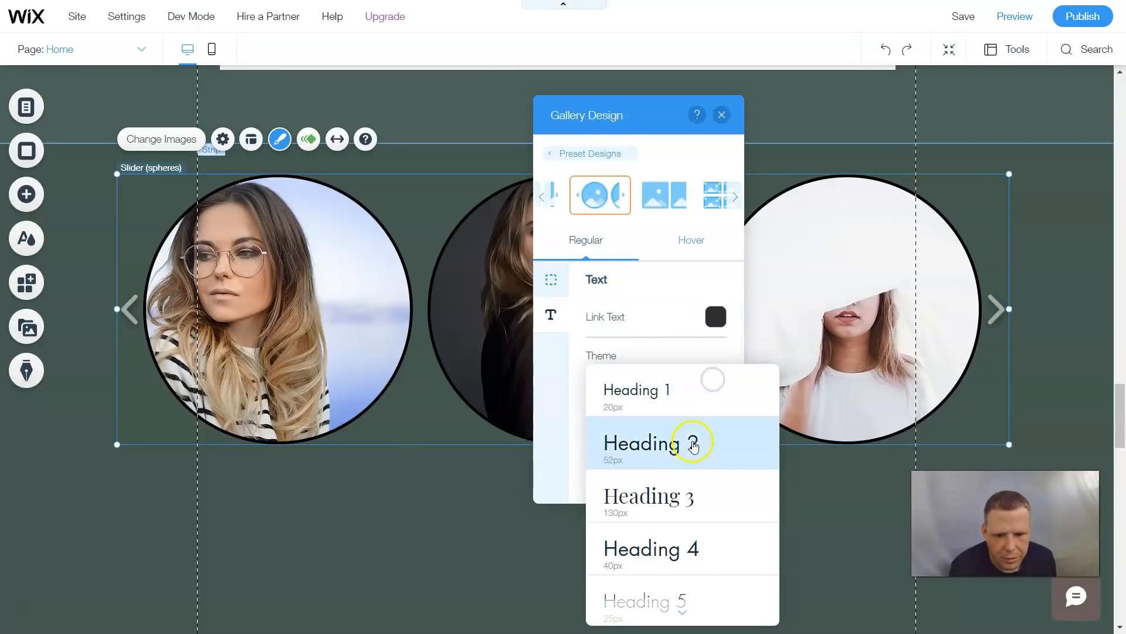
scroll(689, 506, "down", 2)
scroll(687, 495, "down", 2)
scroll(681, 493, "up", 5)
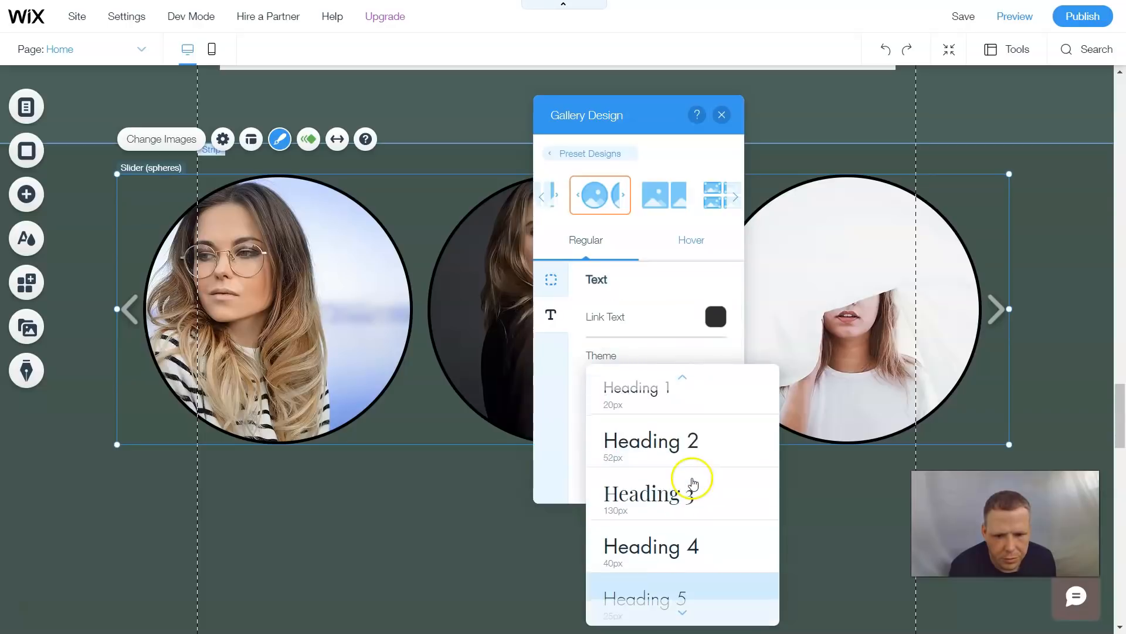
left_click(663, 508)
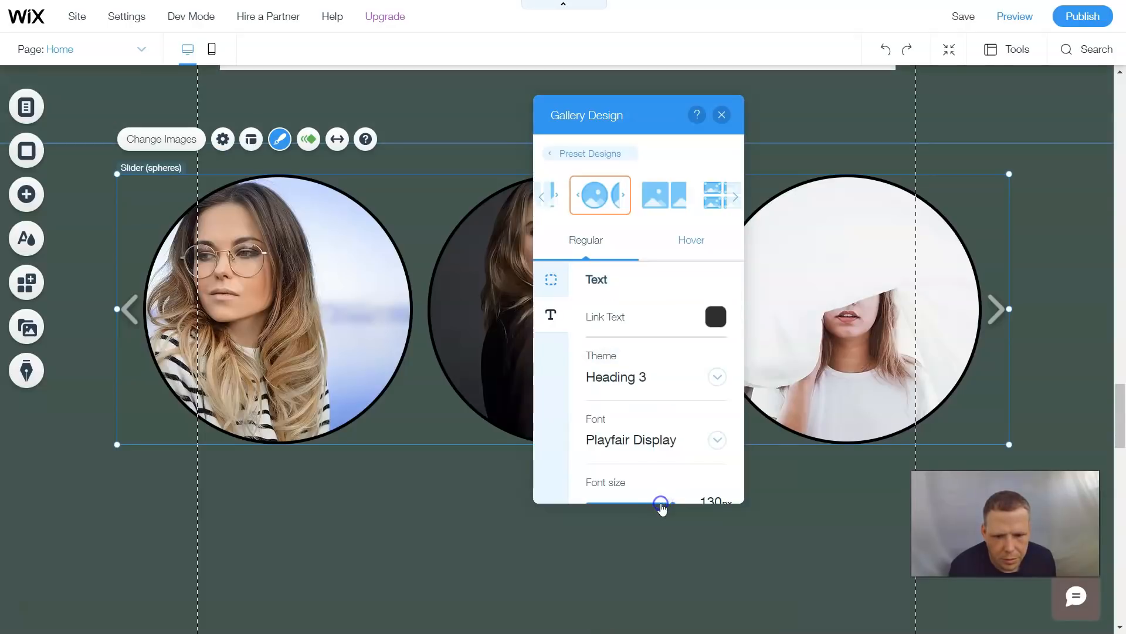
- Change the gallery text font to Dancing Script, close the design panel and preview the site
left_click(694, 440)
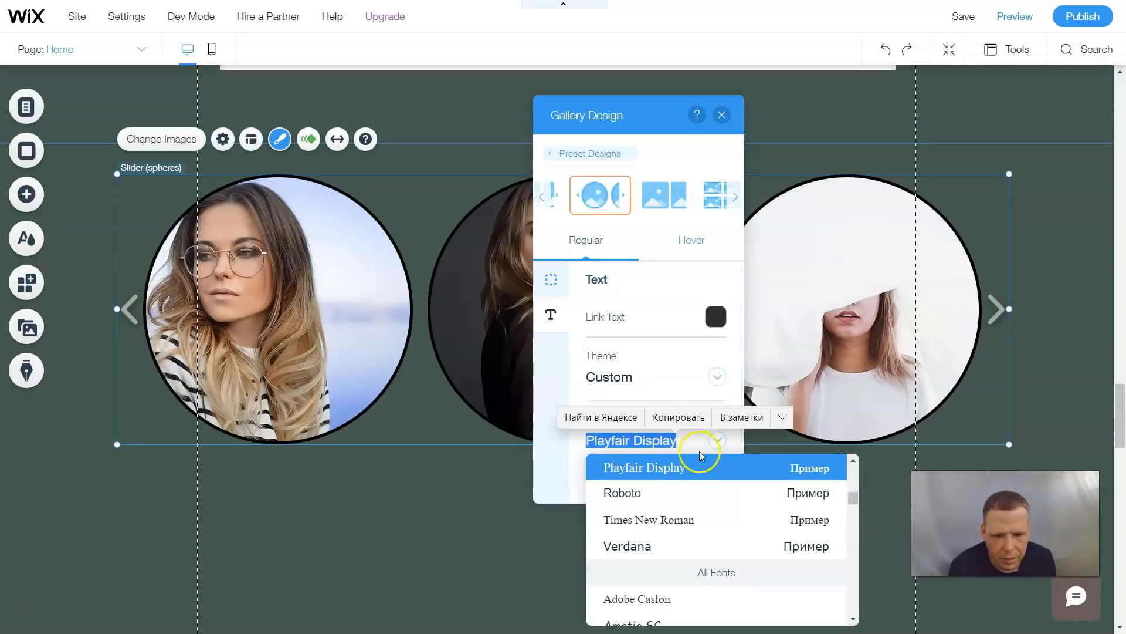
scroll(674, 503, "down", 4)
scroll(667, 517, "down", 5)
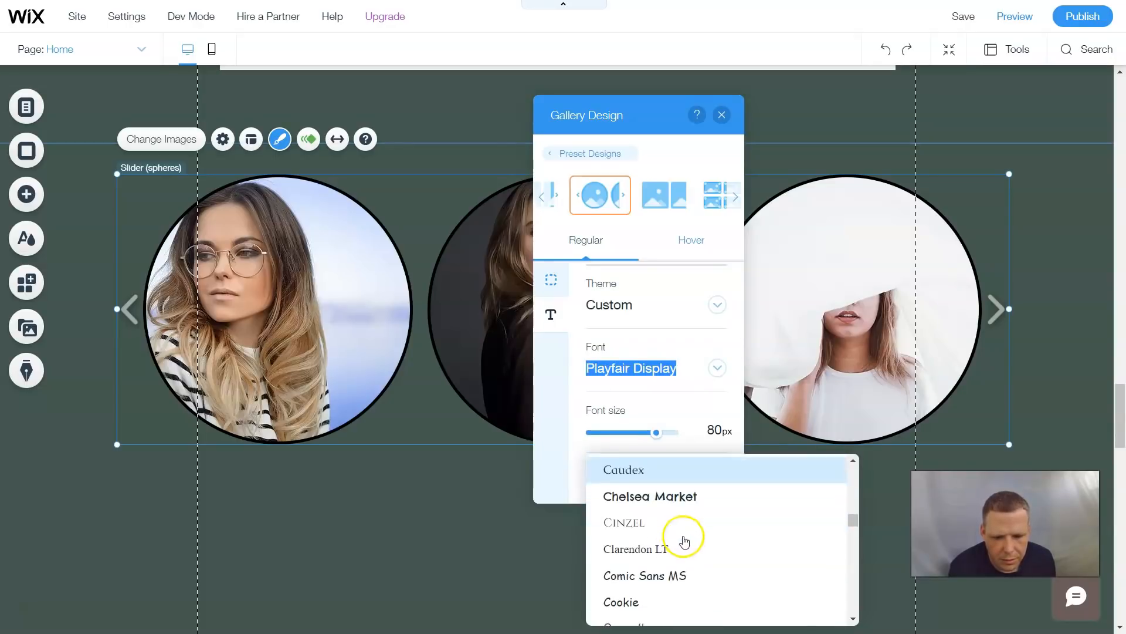
scroll(685, 543, "down", 4)
scroll(686, 549, "down", 4)
left_click(681, 546)
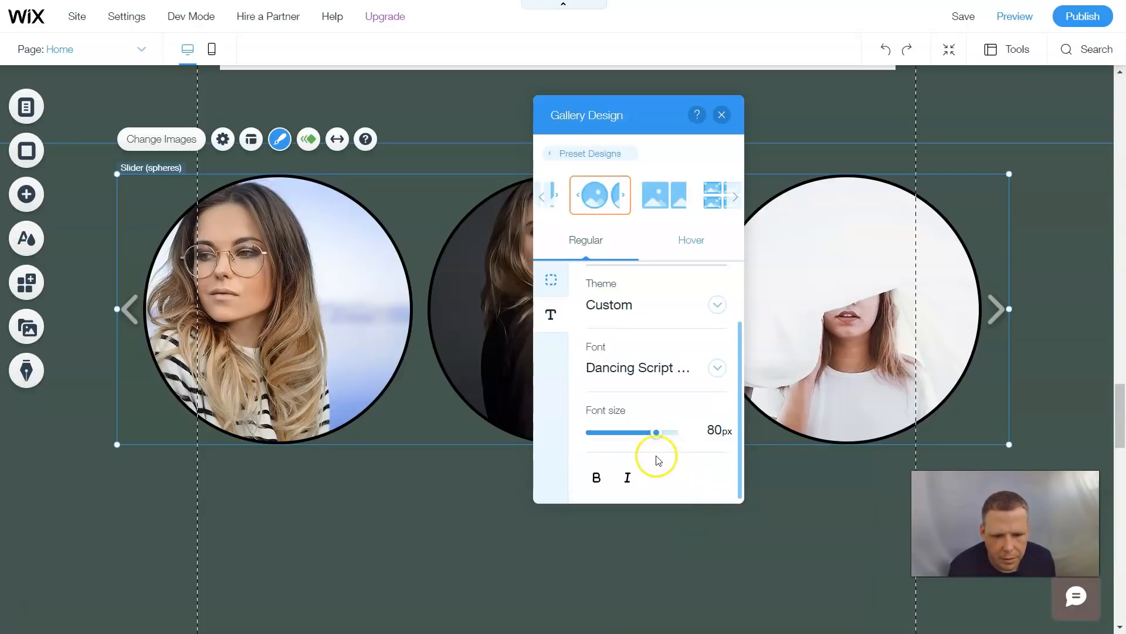
left_click(721, 115)
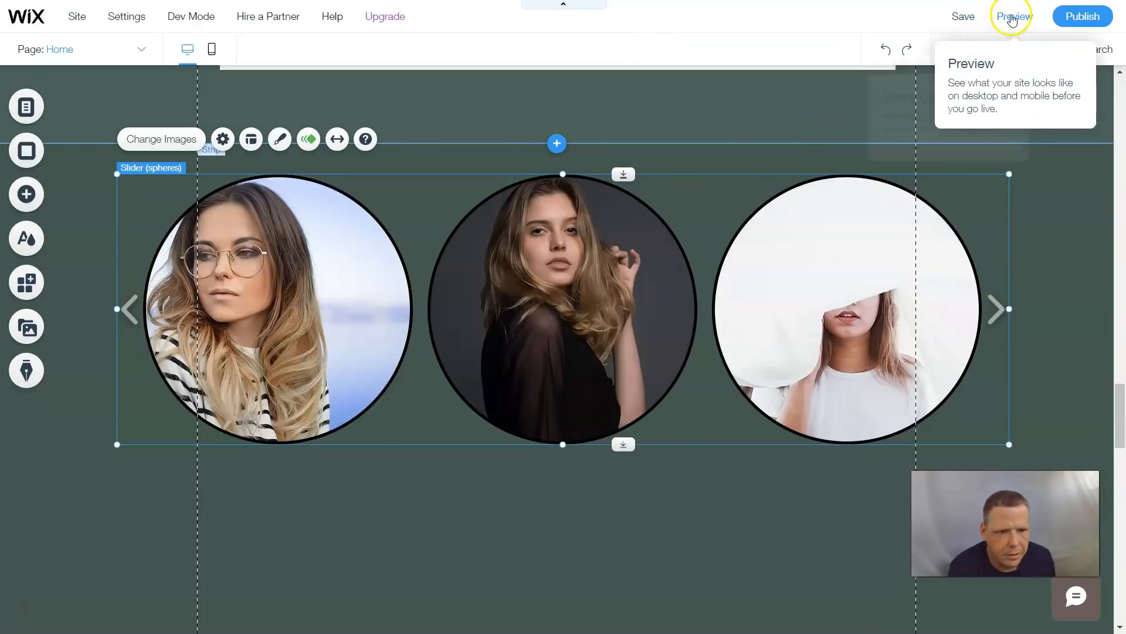
left_click(1012, 16)
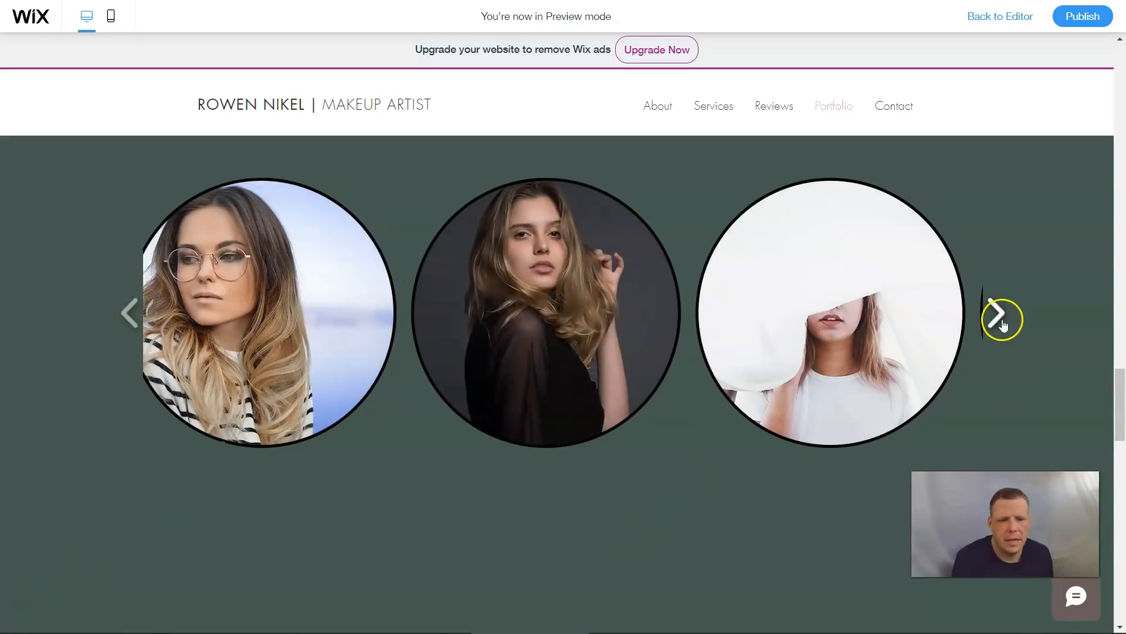
- Browse through the circular slider gallery in preview and return to the editor
left_click(998, 314)
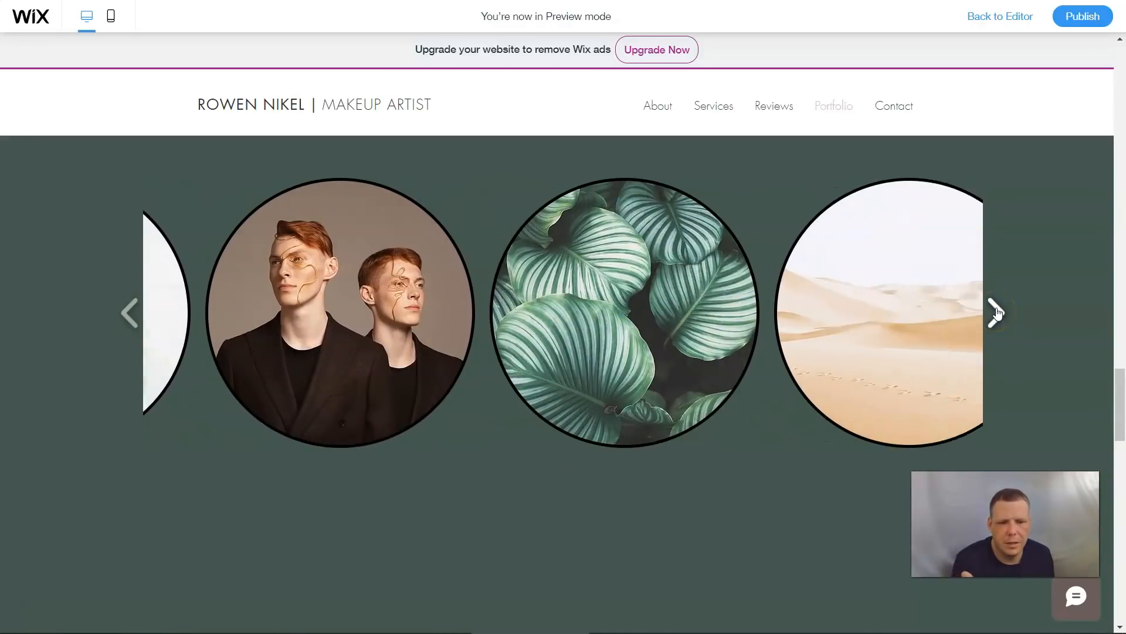
left_click(1007, 315)
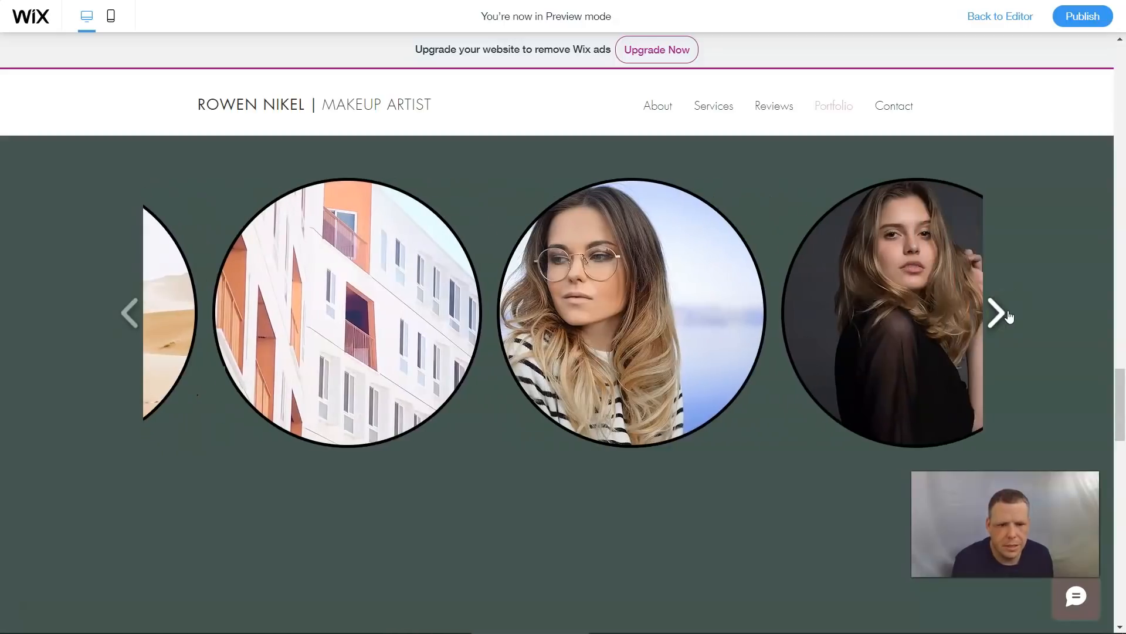
left_click(536, 541)
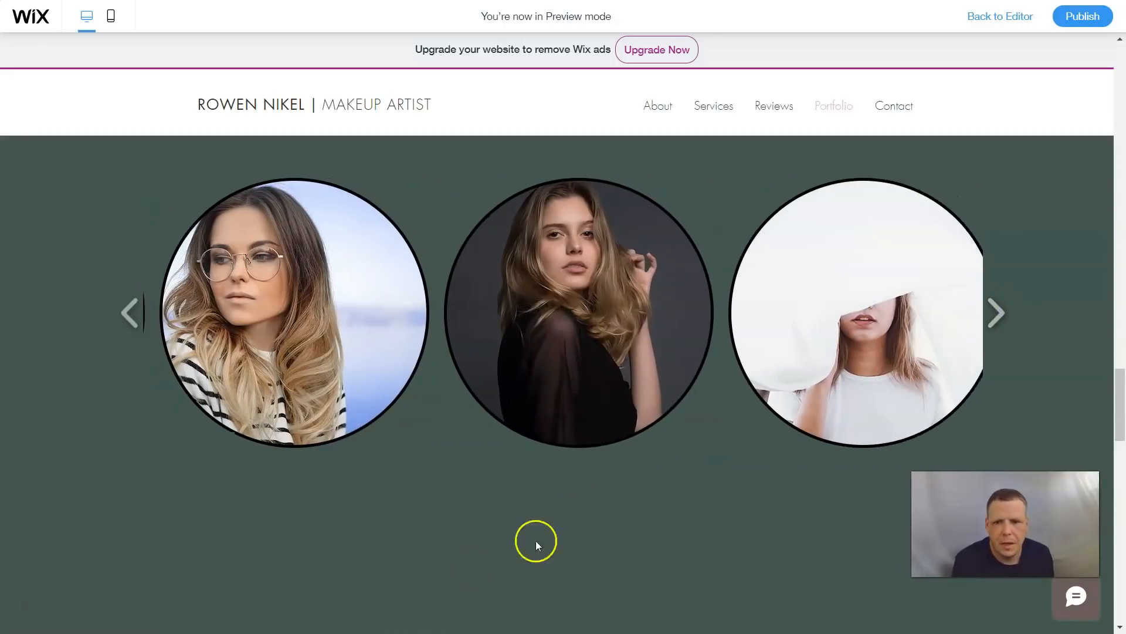
scroll(599, 506, "down", 1)
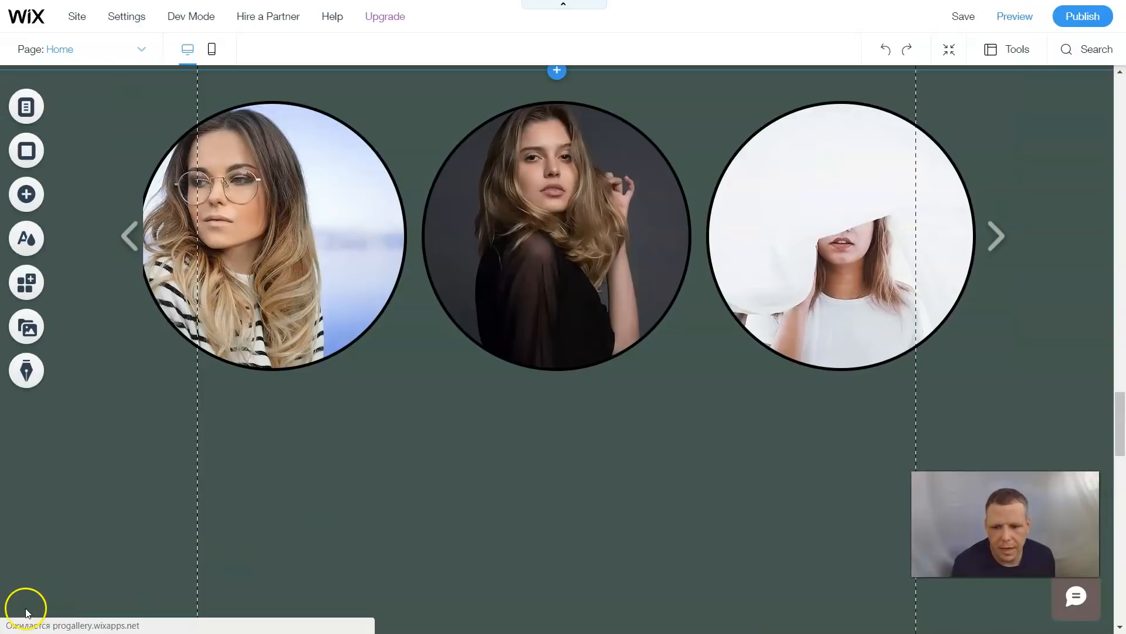
- Add the Photo & Video Gallery app from the More Galleries section to the site
left_click(42, 195)
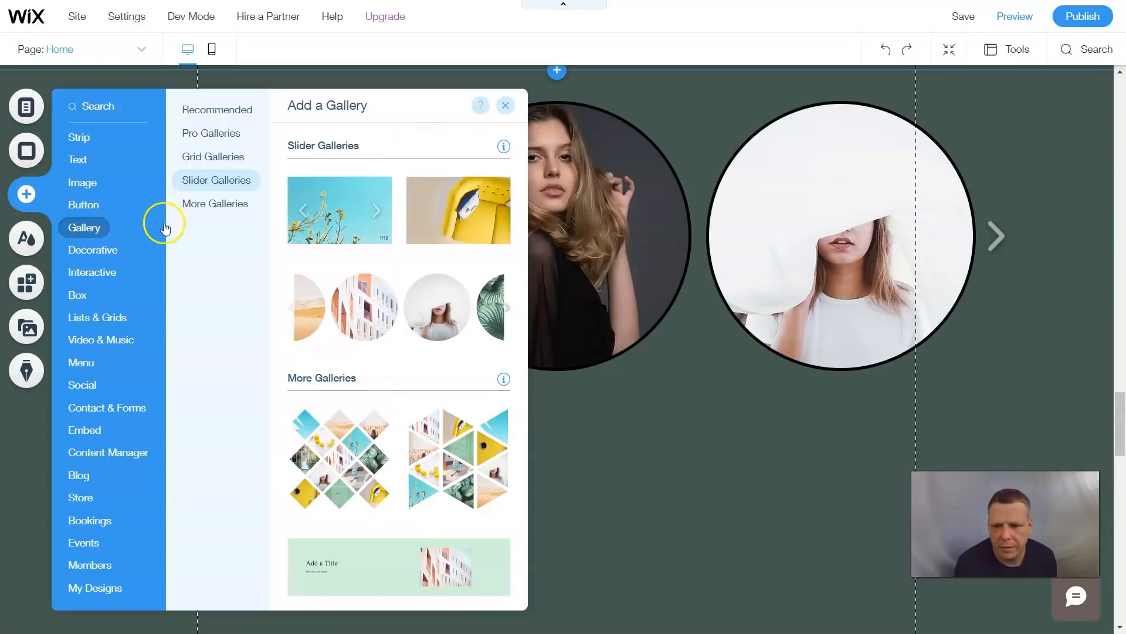
left_click(234, 204)
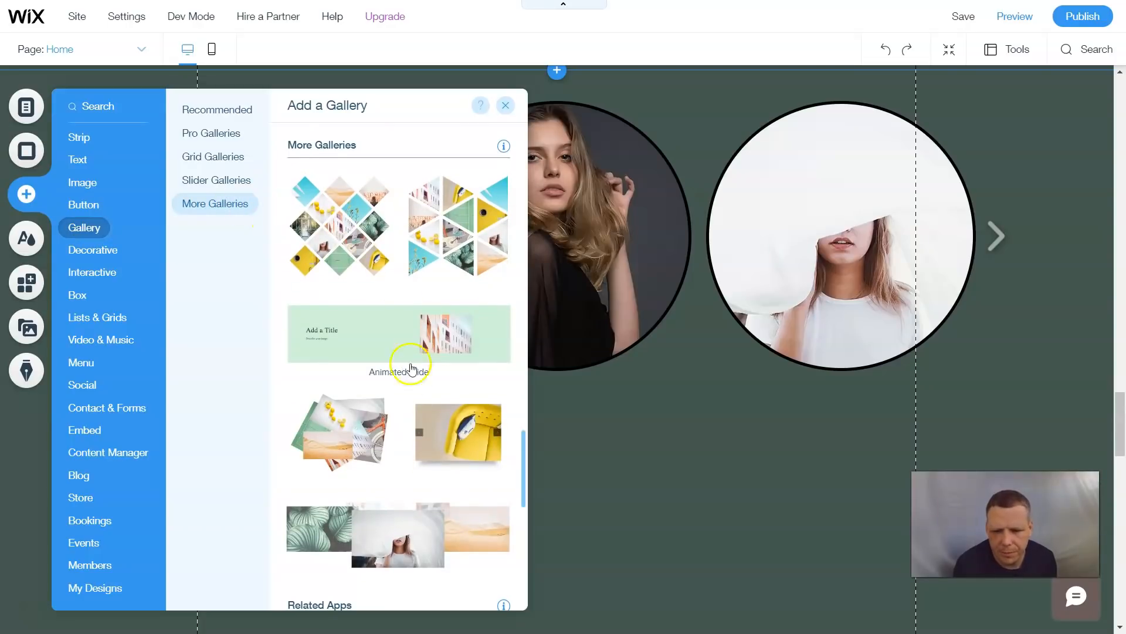
left_click(485, 453)
scroll(485, 452, "down", 1)
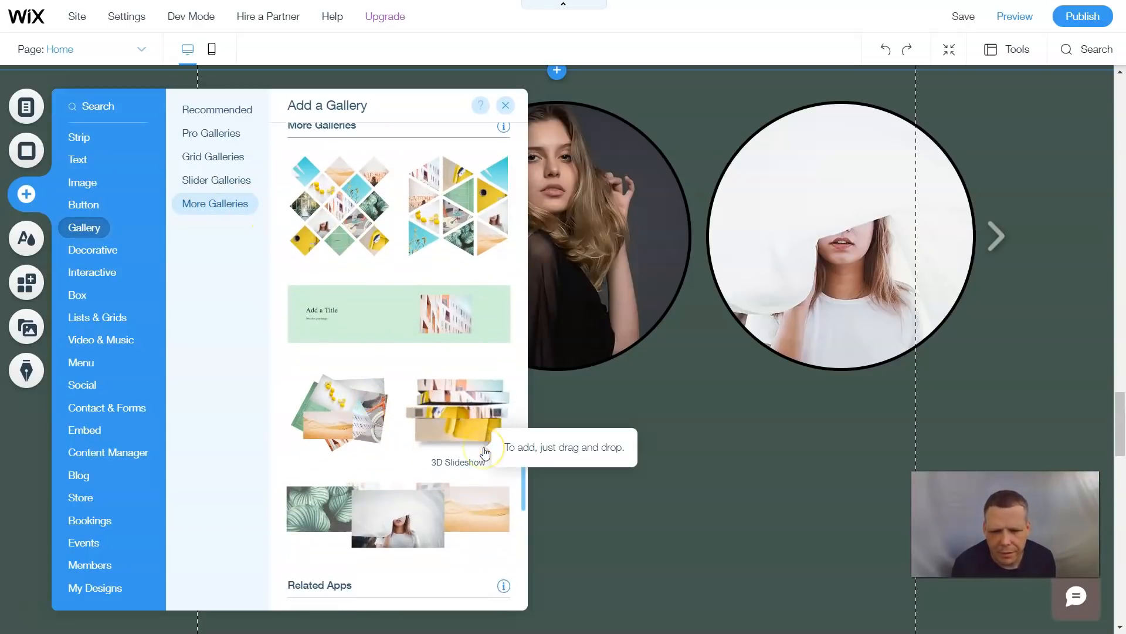
scroll(426, 459, "down", 2)
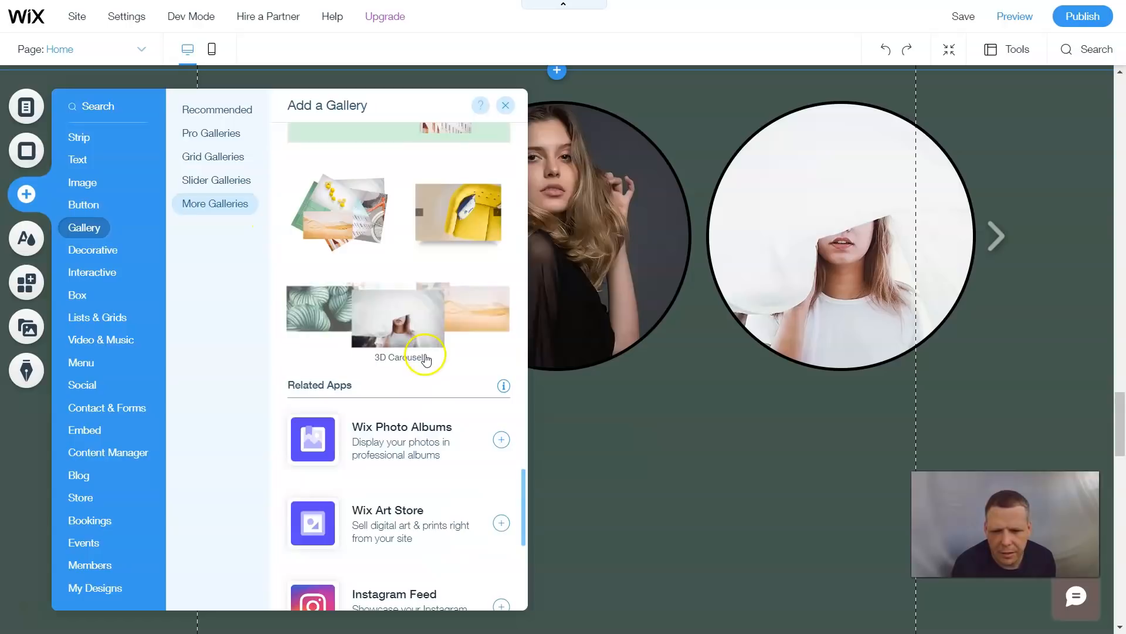
scroll(428, 352, "down", 1)
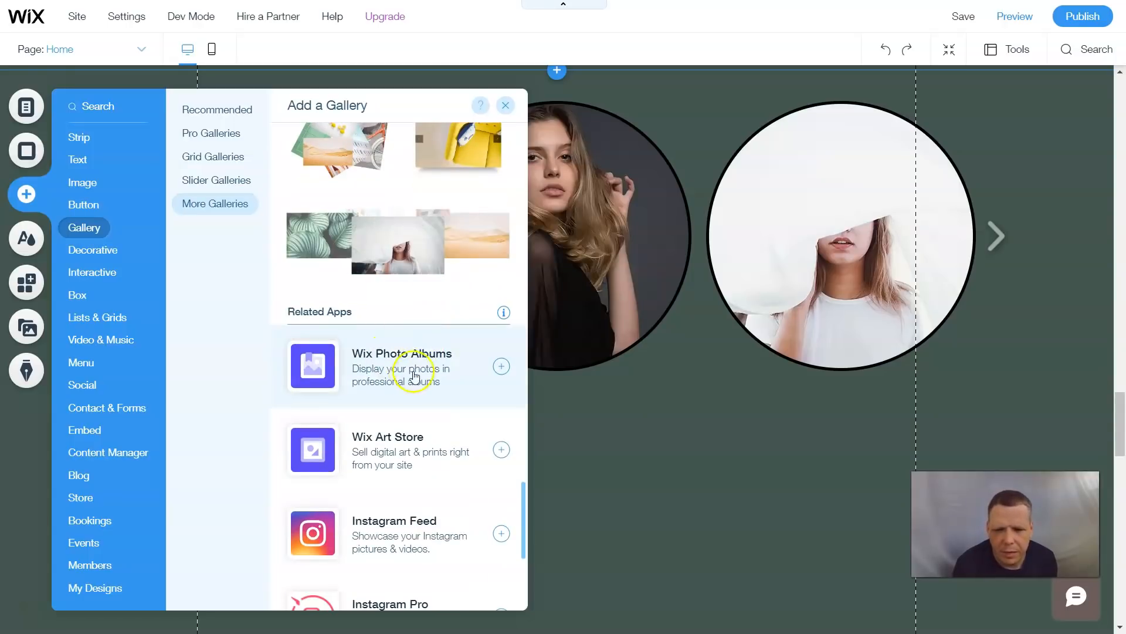
scroll(440, 499, "down", 1)
scroll(437, 466, "down", 3)
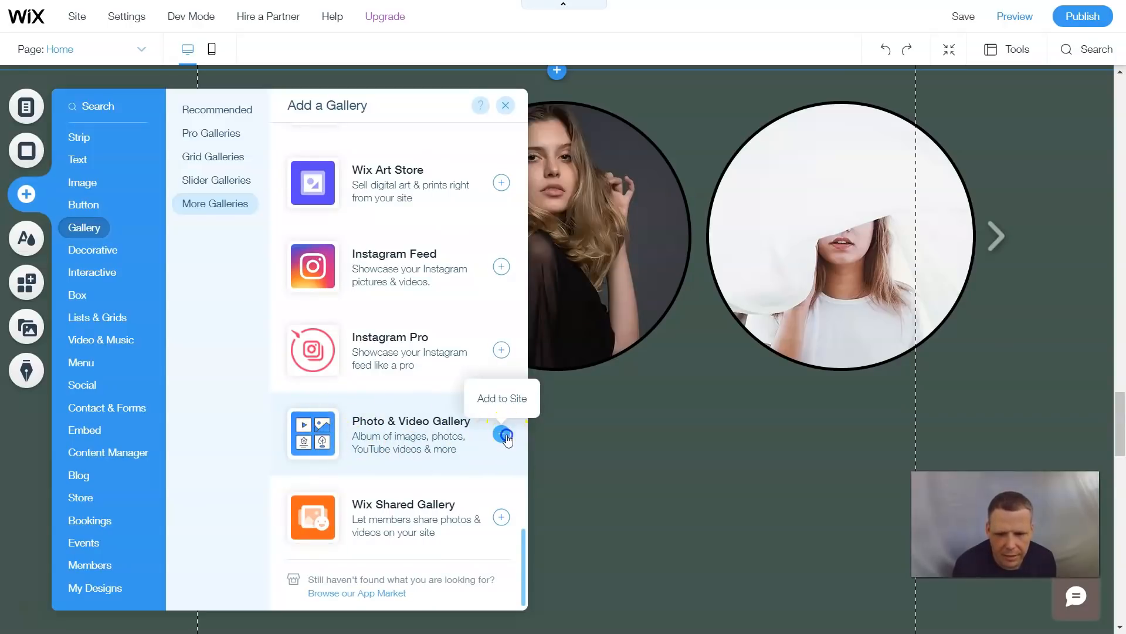
left_click(502, 434)
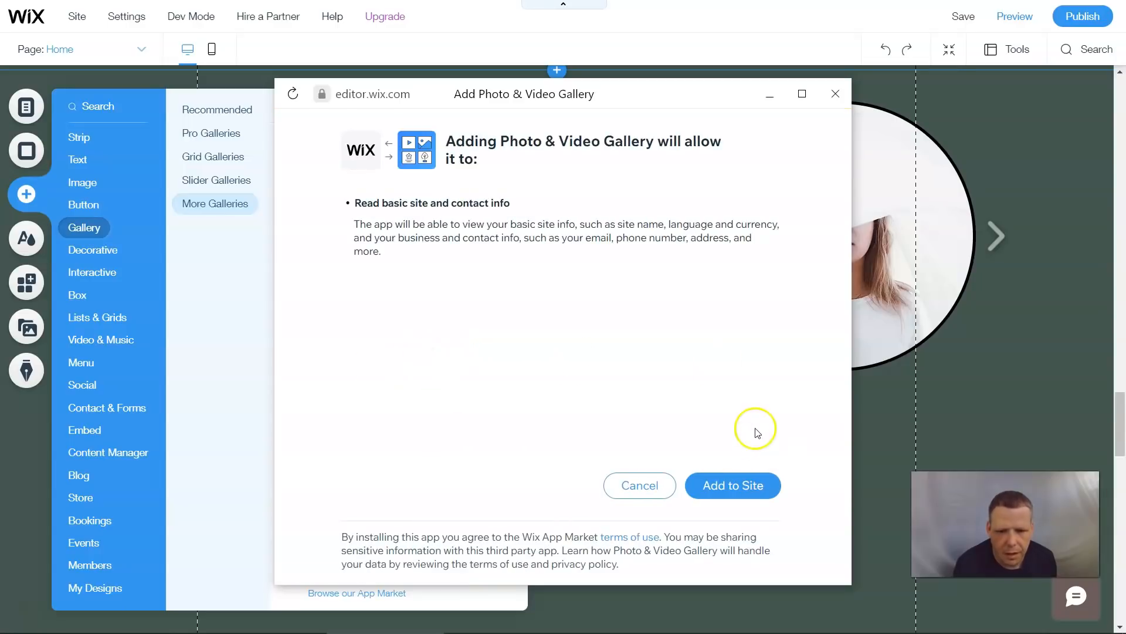
left_click(732, 478)
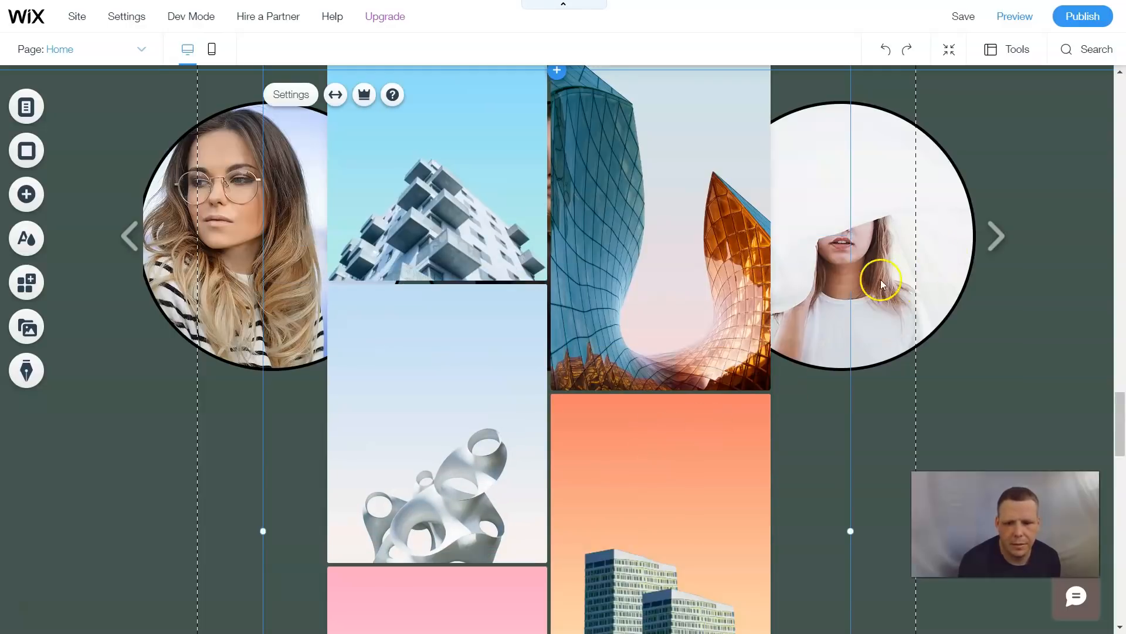
- Move the new media gallery down below the circular slider gallery
scroll(873, 285, "up", 4)
scroll(699, 355, "down", 10)
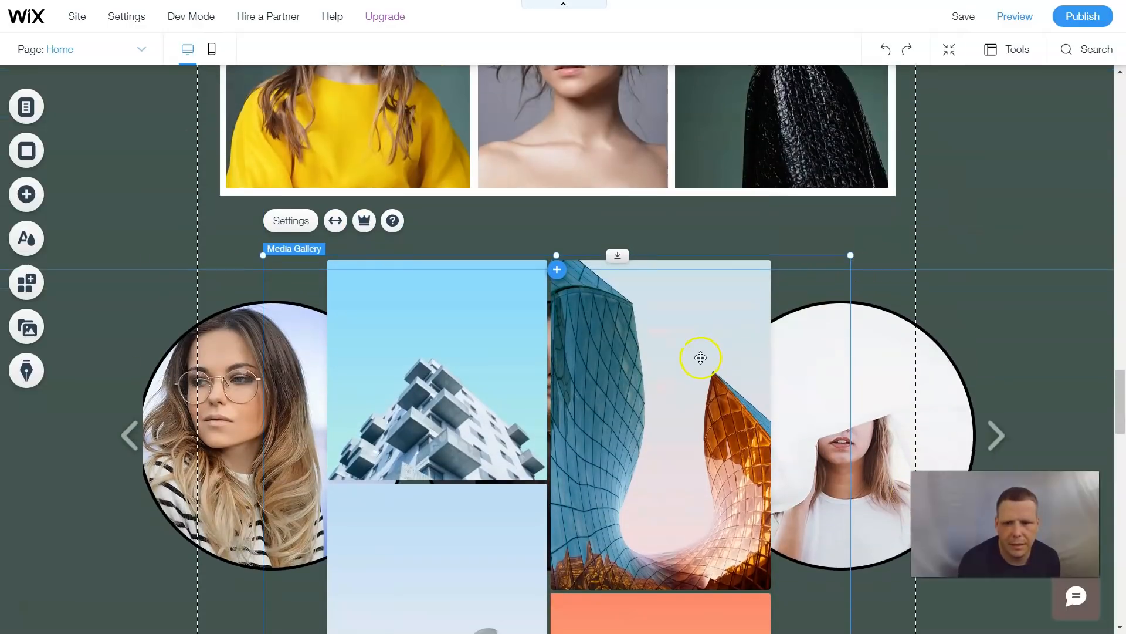
scroll(700, 347, "down", 6)
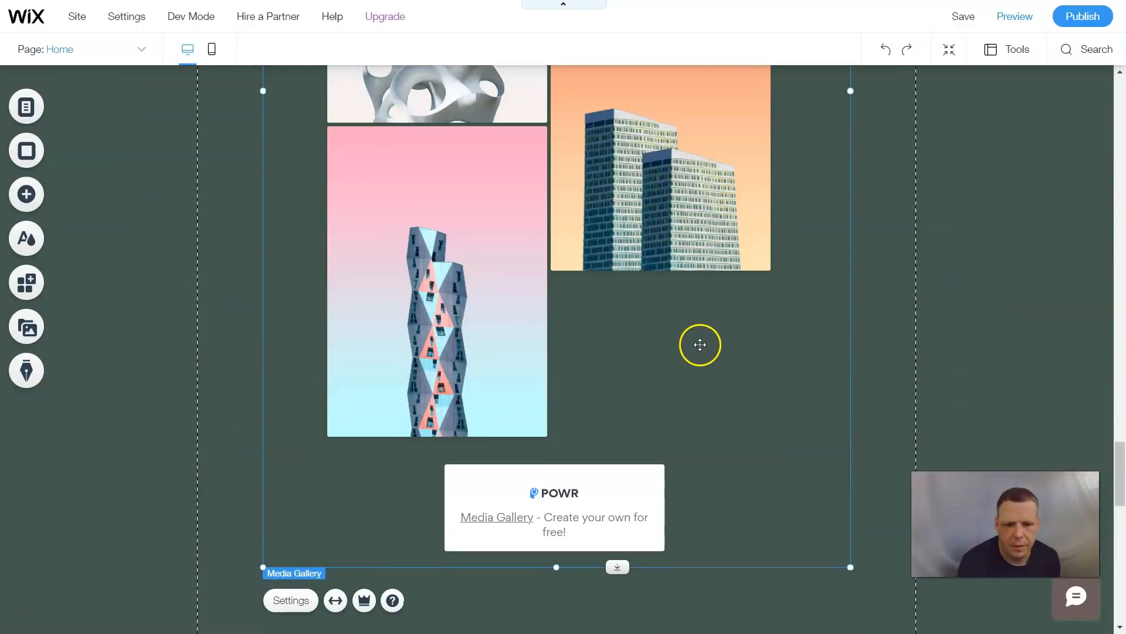
scroll(702, 335, "up", 7)
scroll(703, 334, "up", 4)
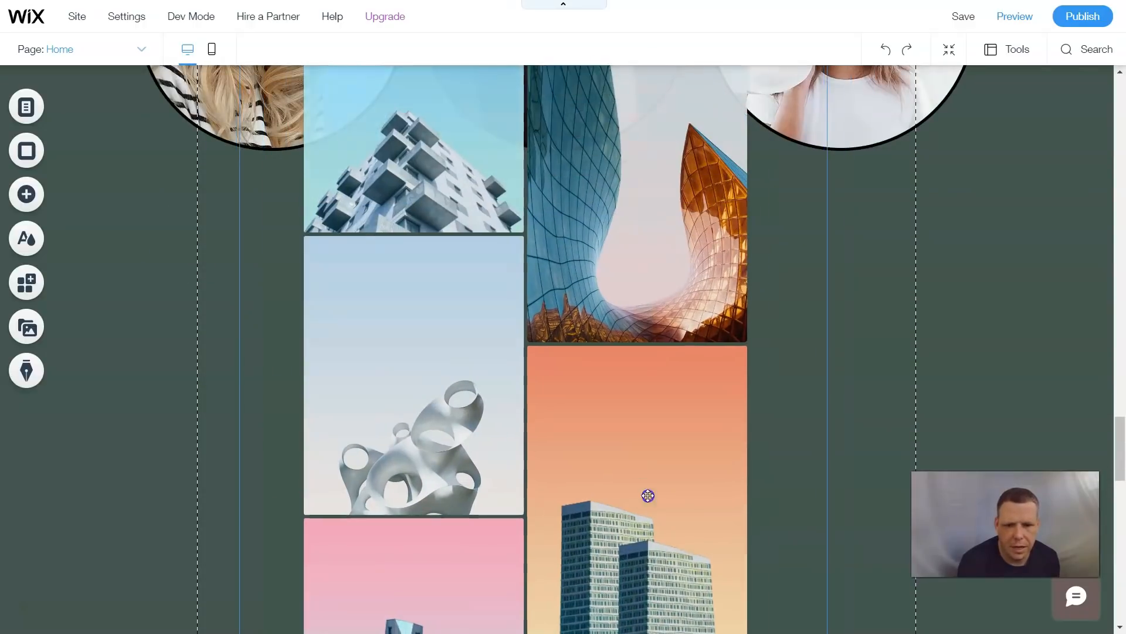
left_click_drag(648, 495, 649, 601)
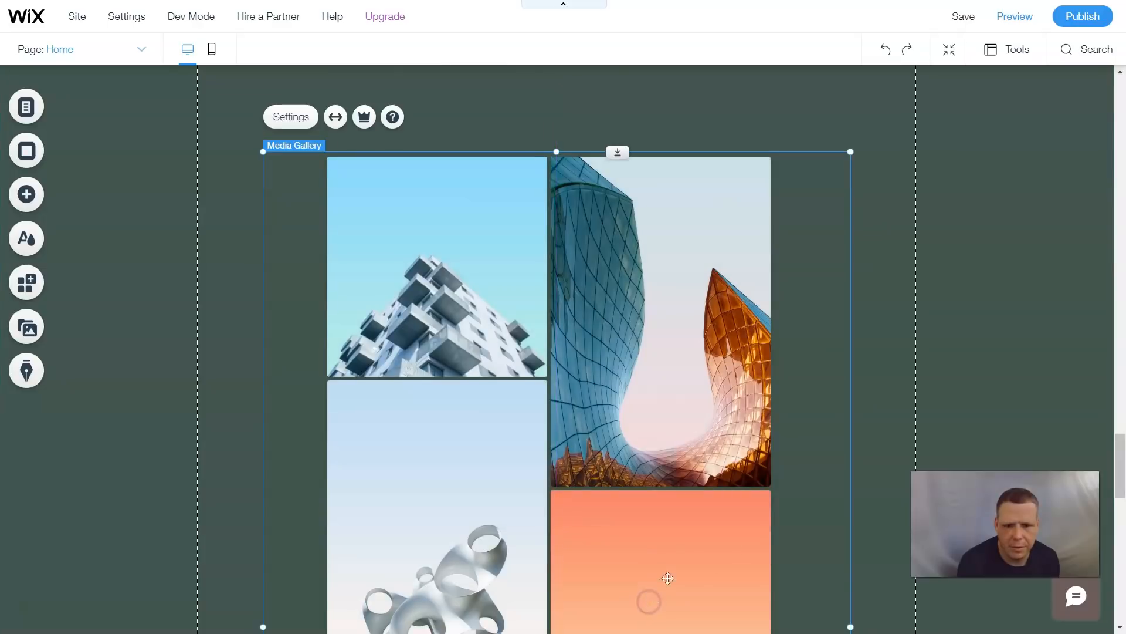
- Open the media gallery settings and apply the Video template, confirming the content overwrite
left_click(301, 120)
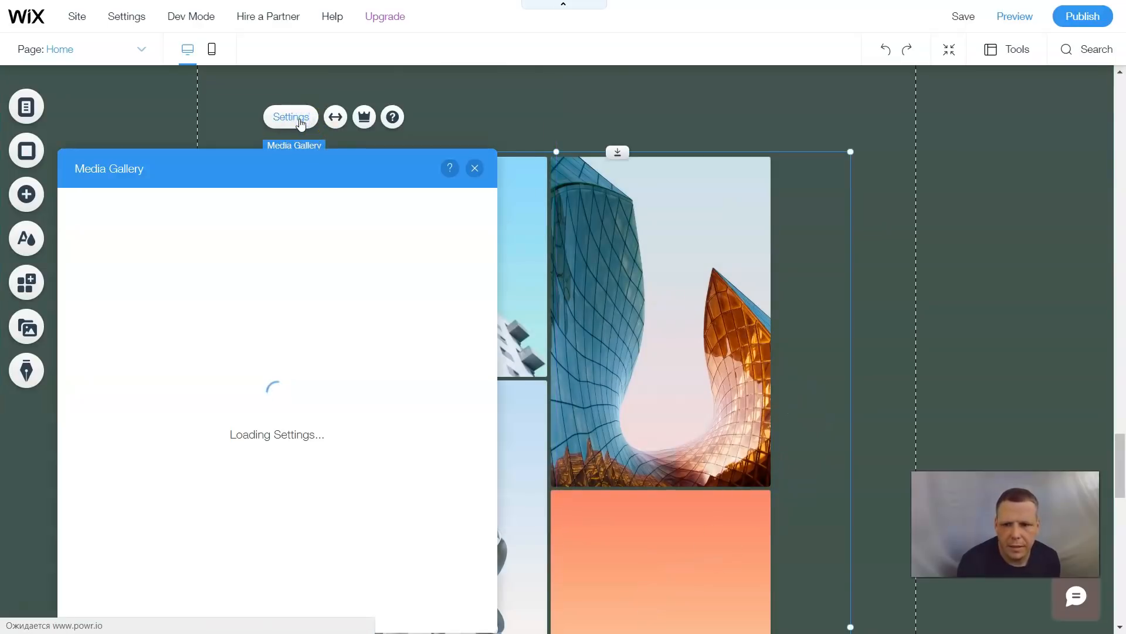
left_click_drag(300, 171, 579, 45)
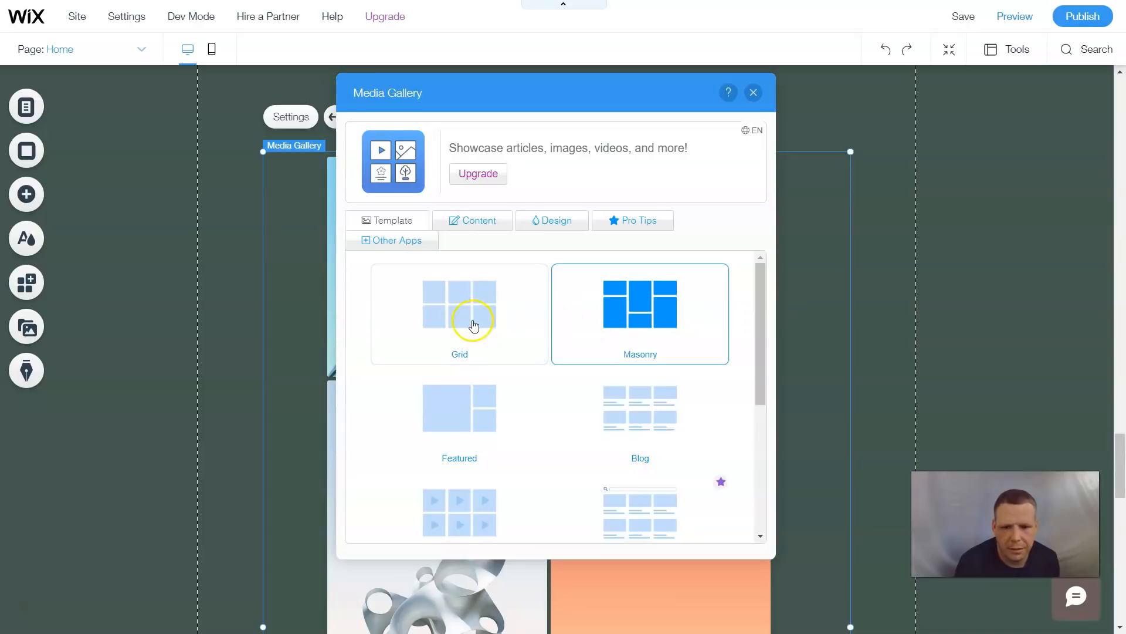
scroll(564, 332, "down", 2)
scroll(662, 328, "up", 2)
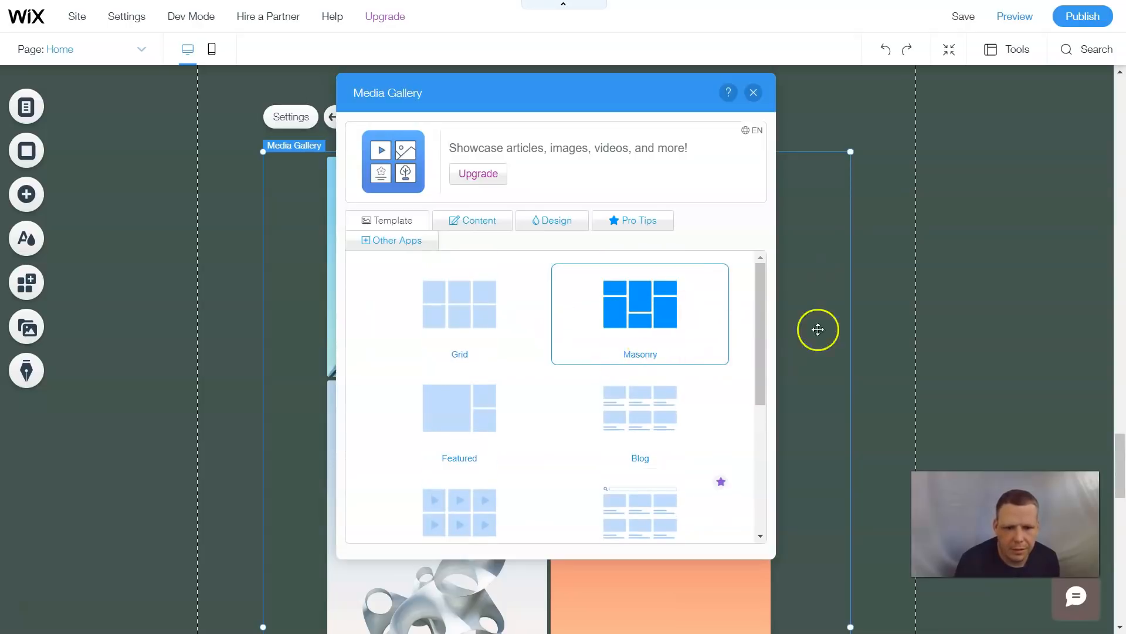
scroll(593, 327, "down", 3)
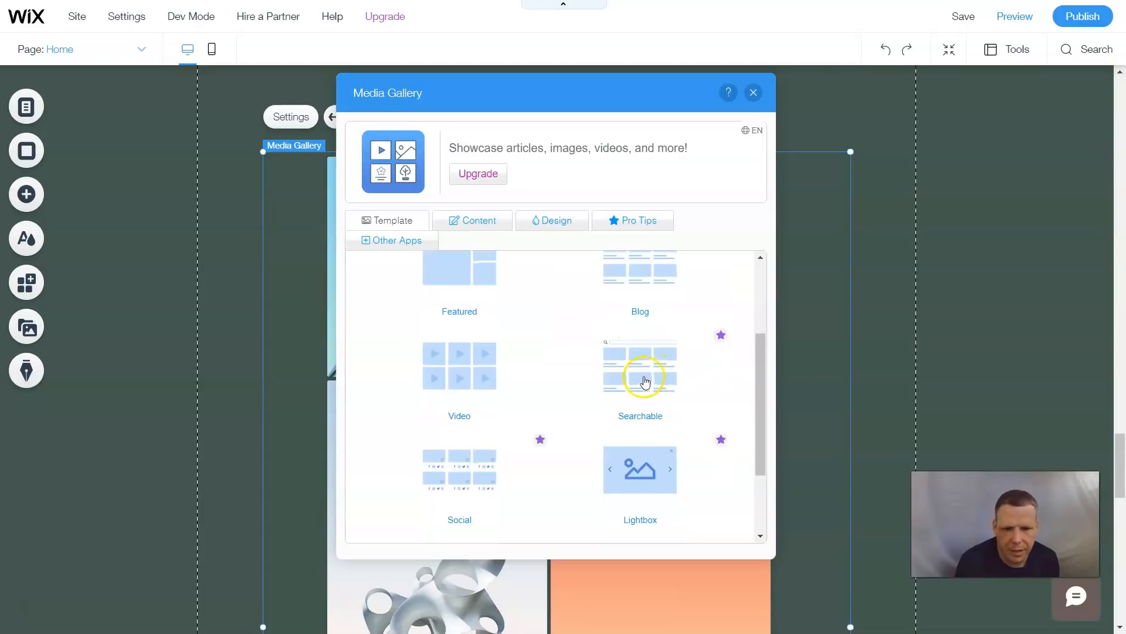
scroll(646, 382, "up", 3)
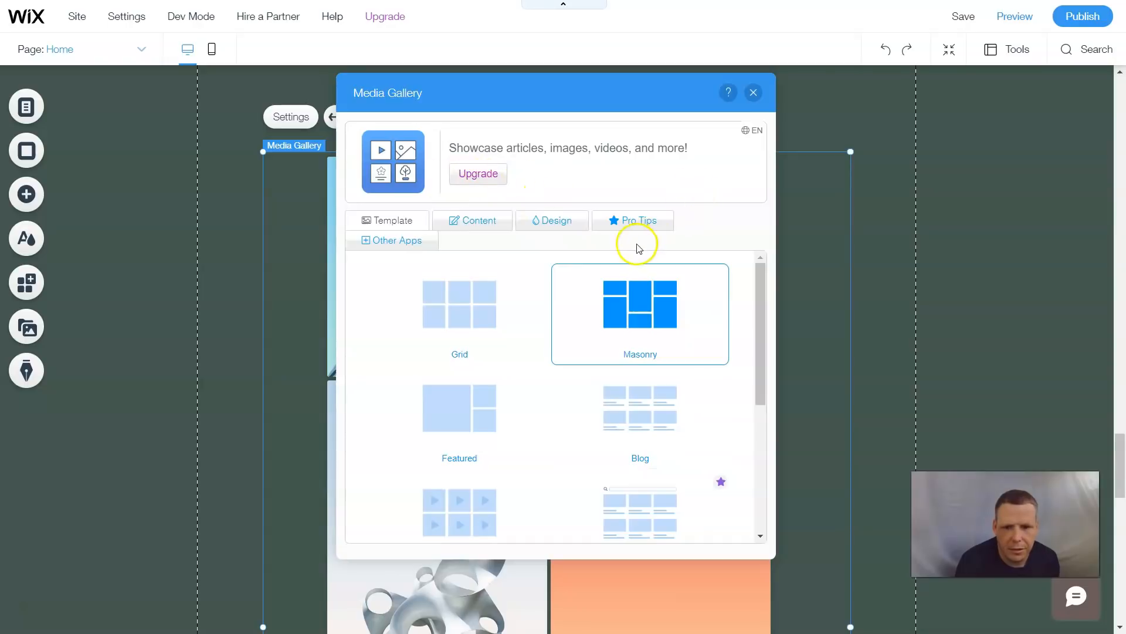
scroll(549, 358, "down", 3)
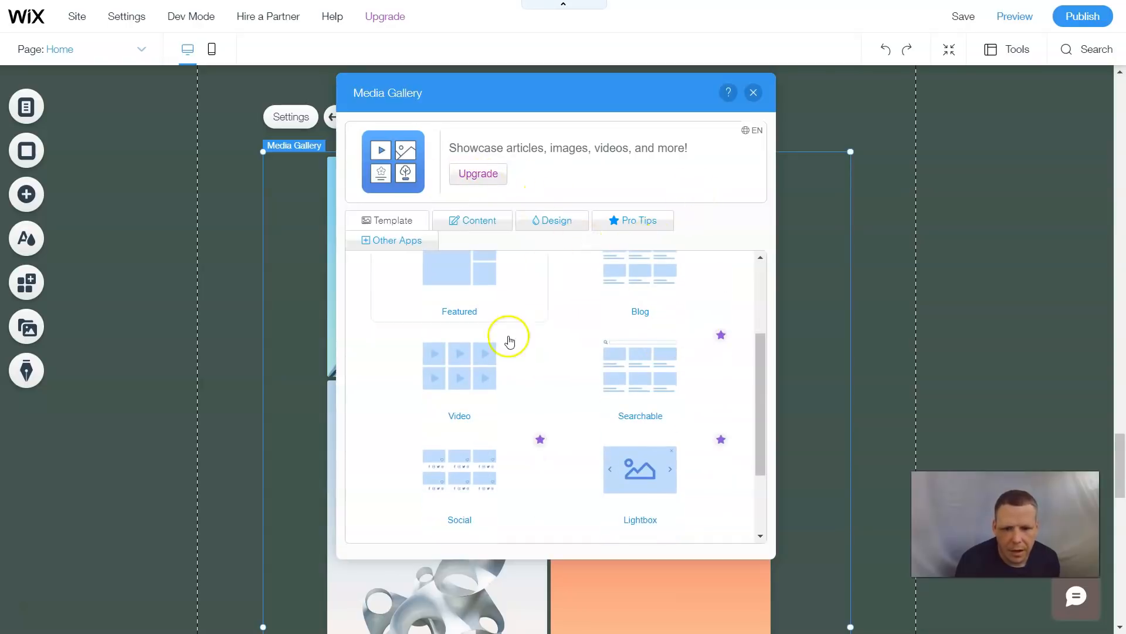
left_click(465, 372)
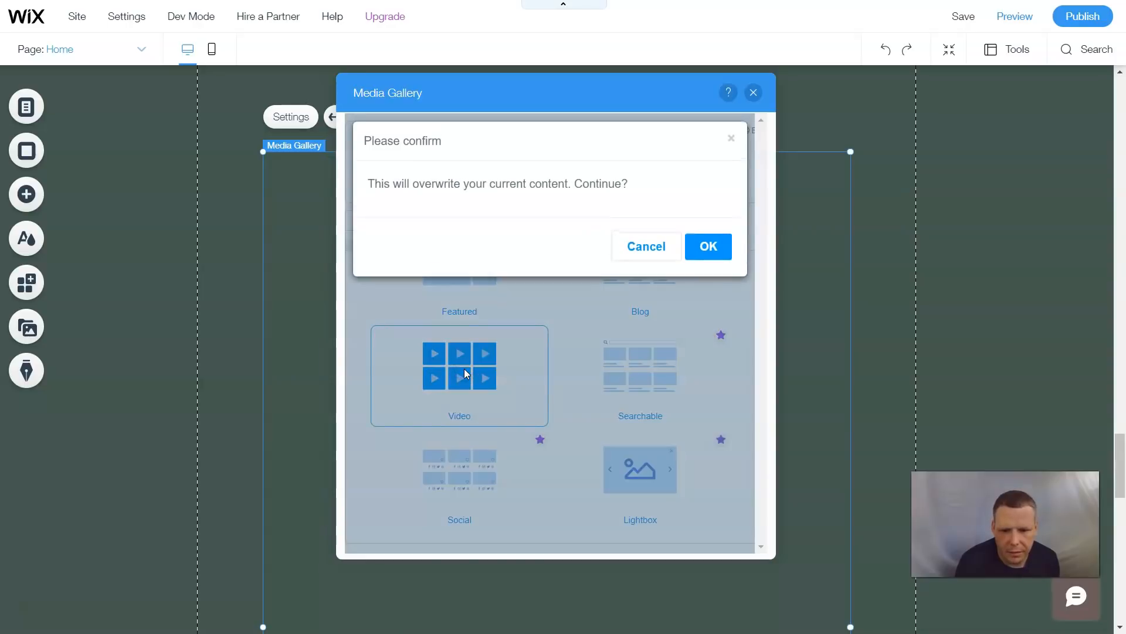
left_click(706, 249)
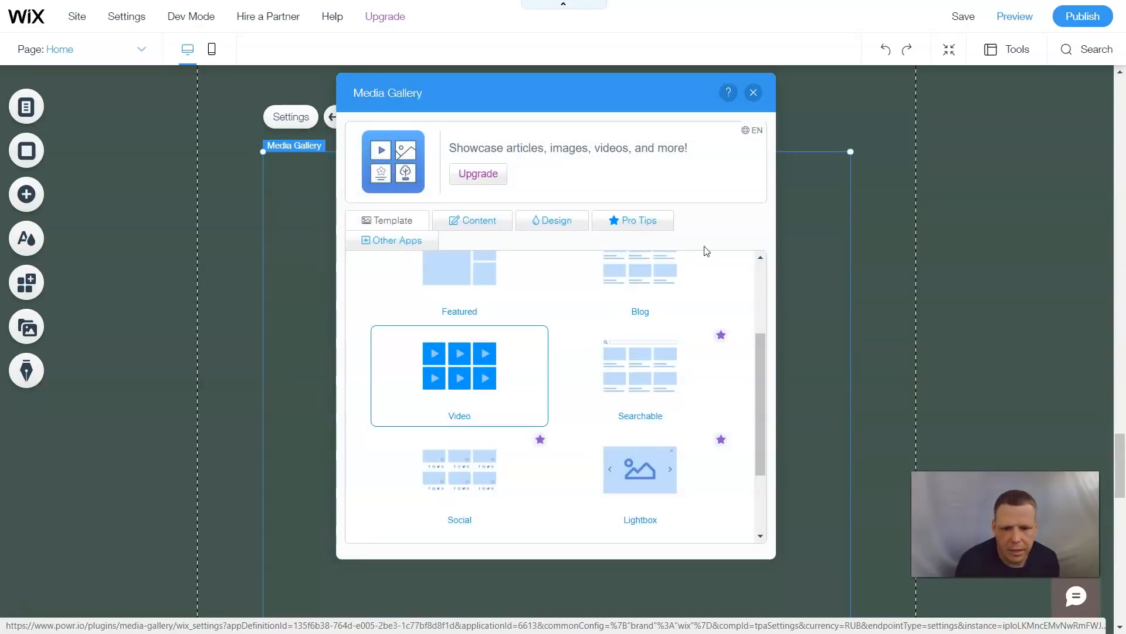
- Move the settings dialog aside and review the gallery's video content on the page
left_click_drag(566, 95, 1055, 88)
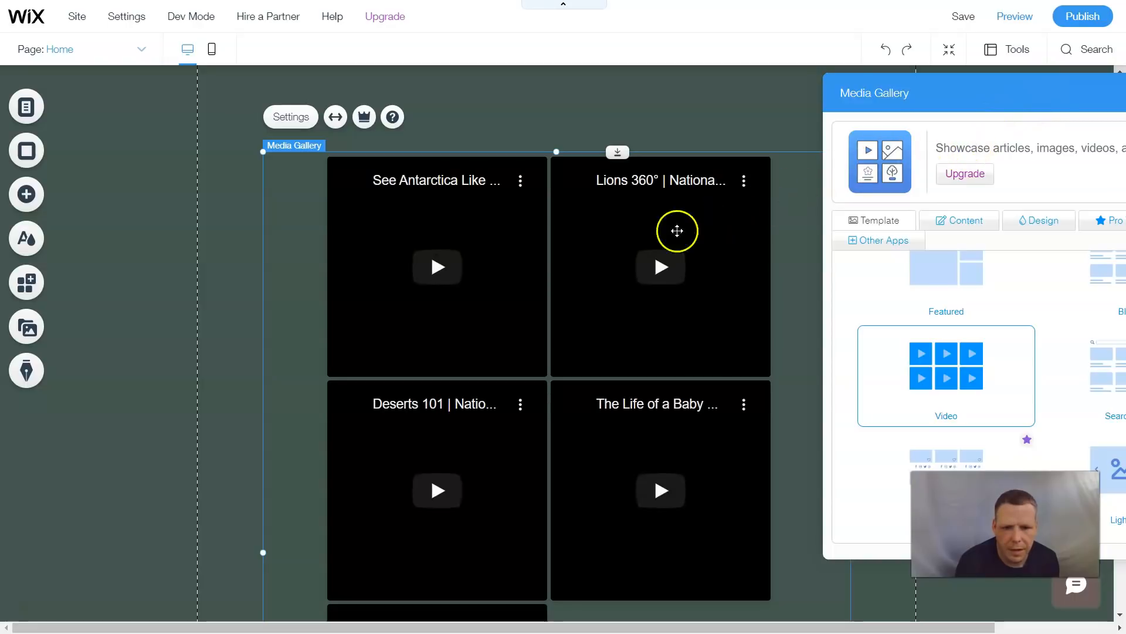
left_click_drag(1026, 96, 1051, 135)
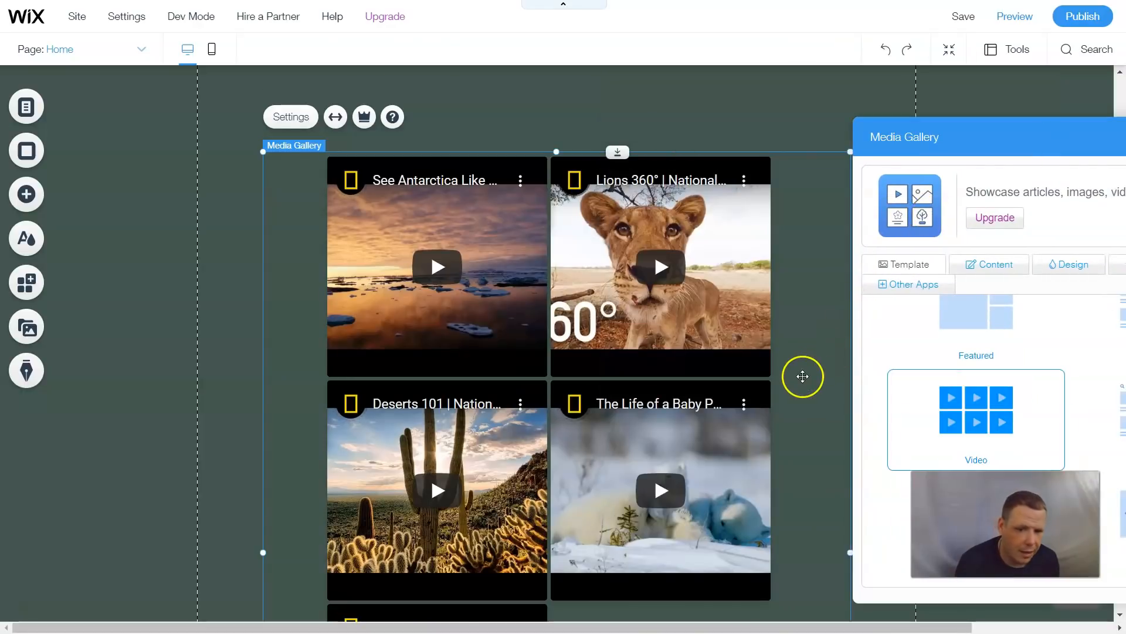
scroll(802, 375, "down", 1)
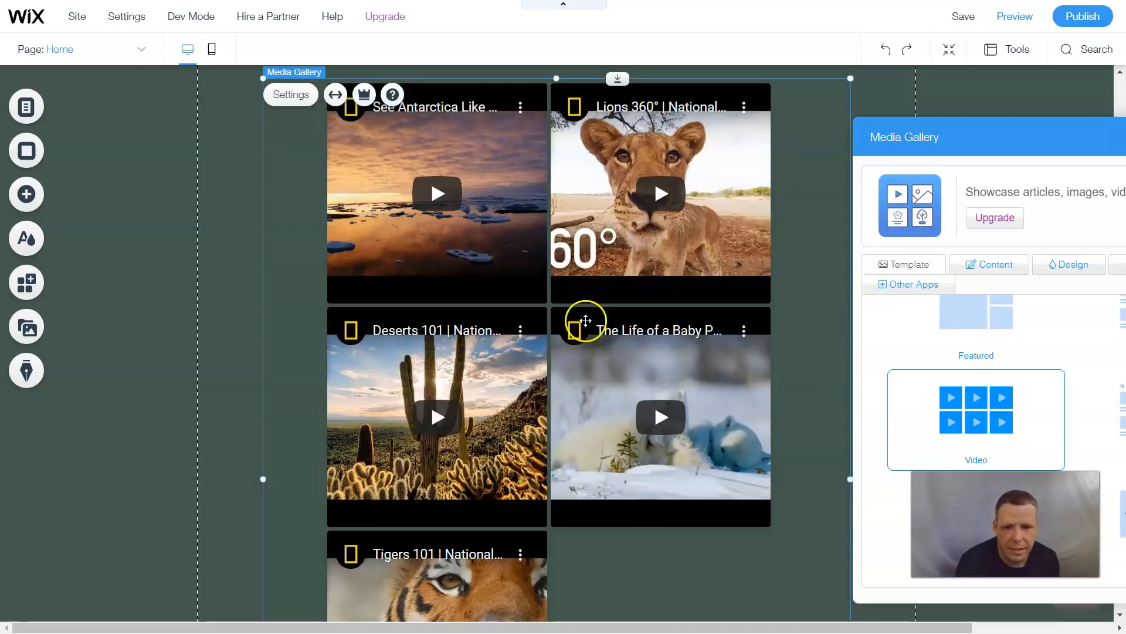
scroll(607, 354, "down", 1)
scroll(607, 354, "down", 2)
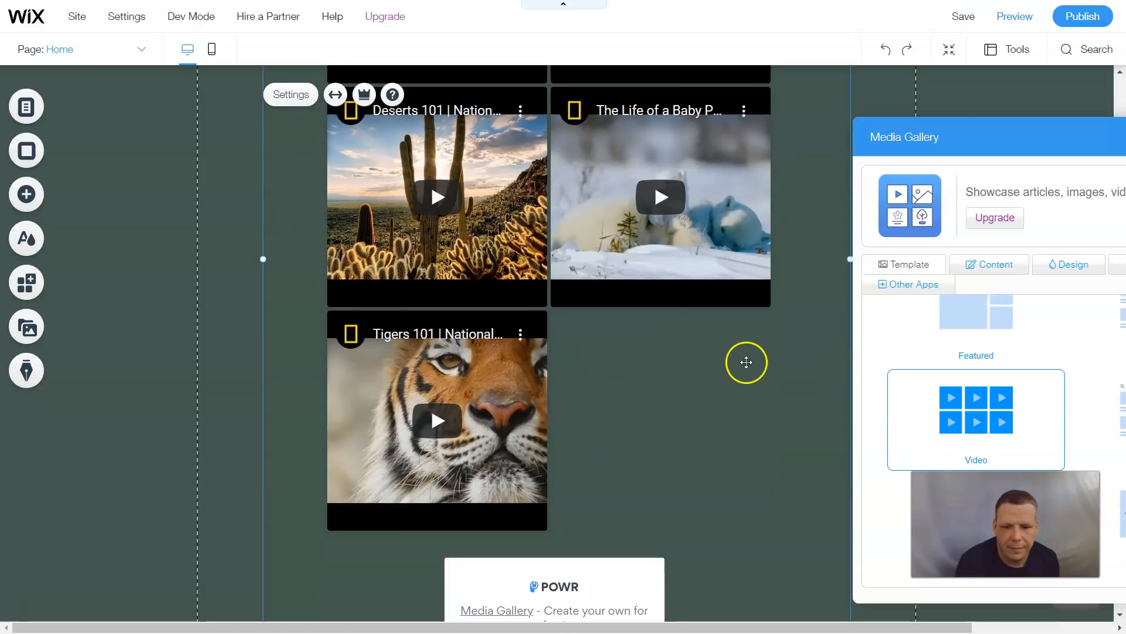
scroll(742, 358, "up", 5)
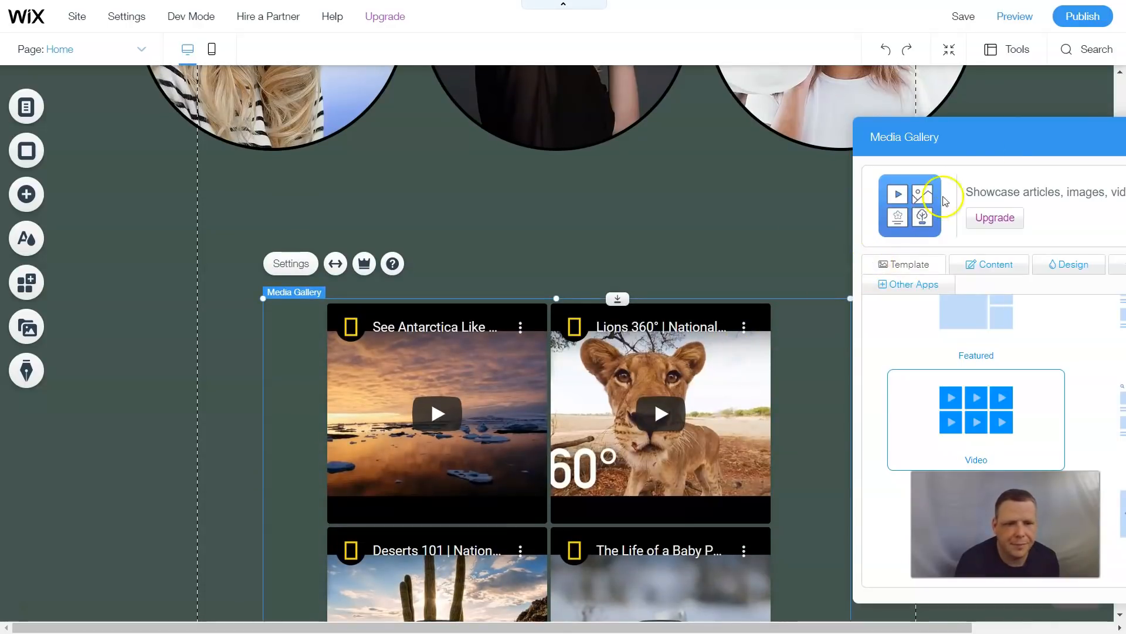
left_click_drag(1007, 140, 550, 96)
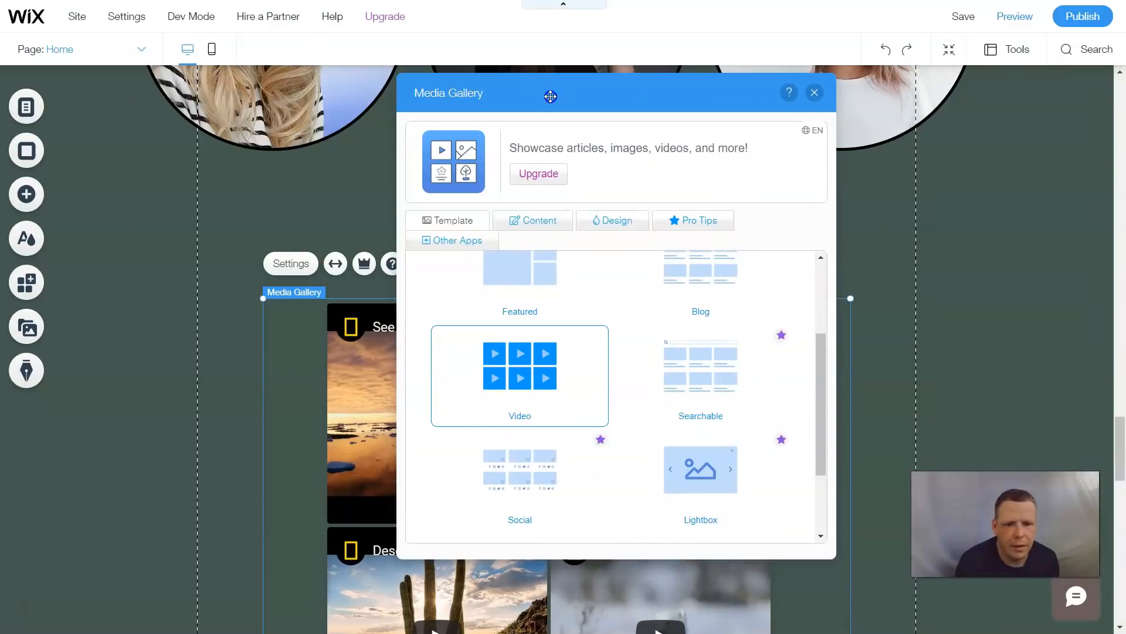
left_click(538, 220)
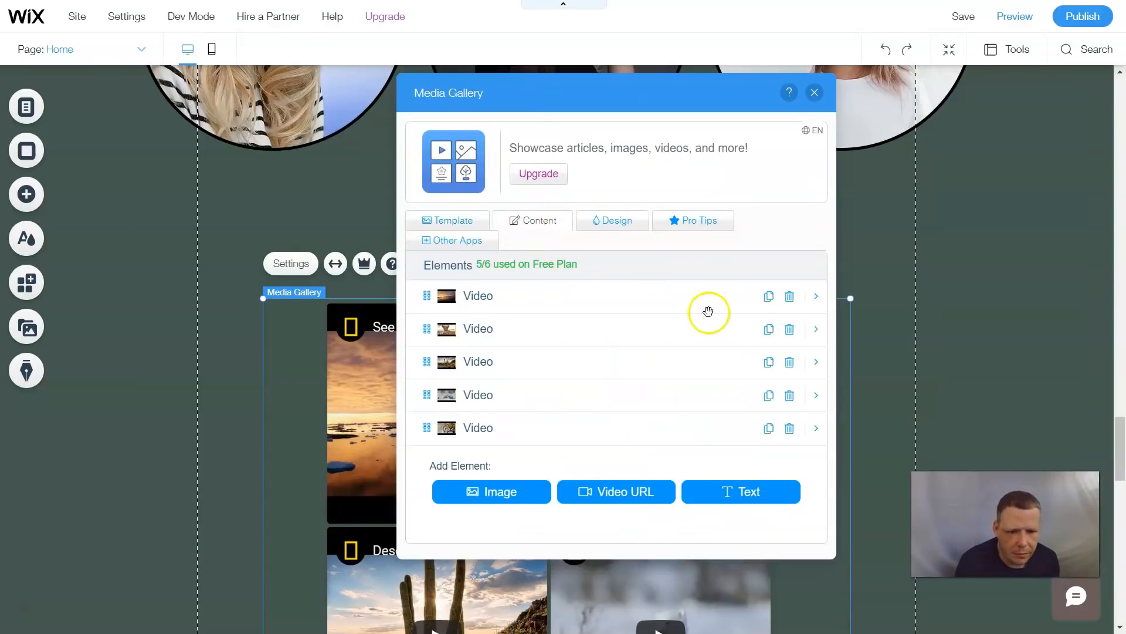
left_click(505, 492)
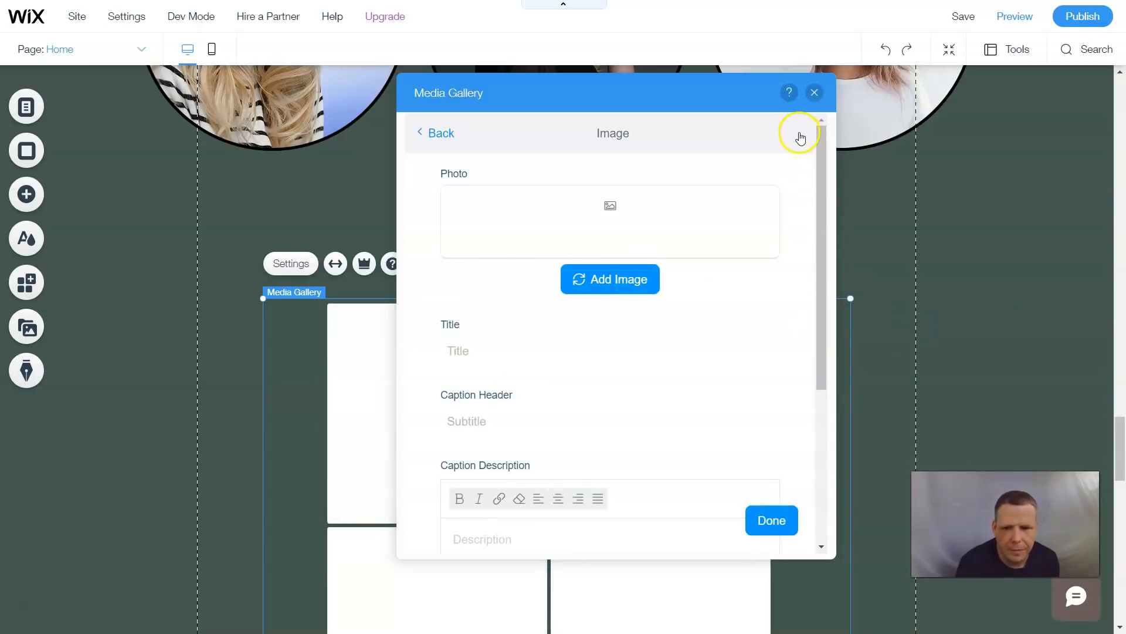
left_click(444, 134)
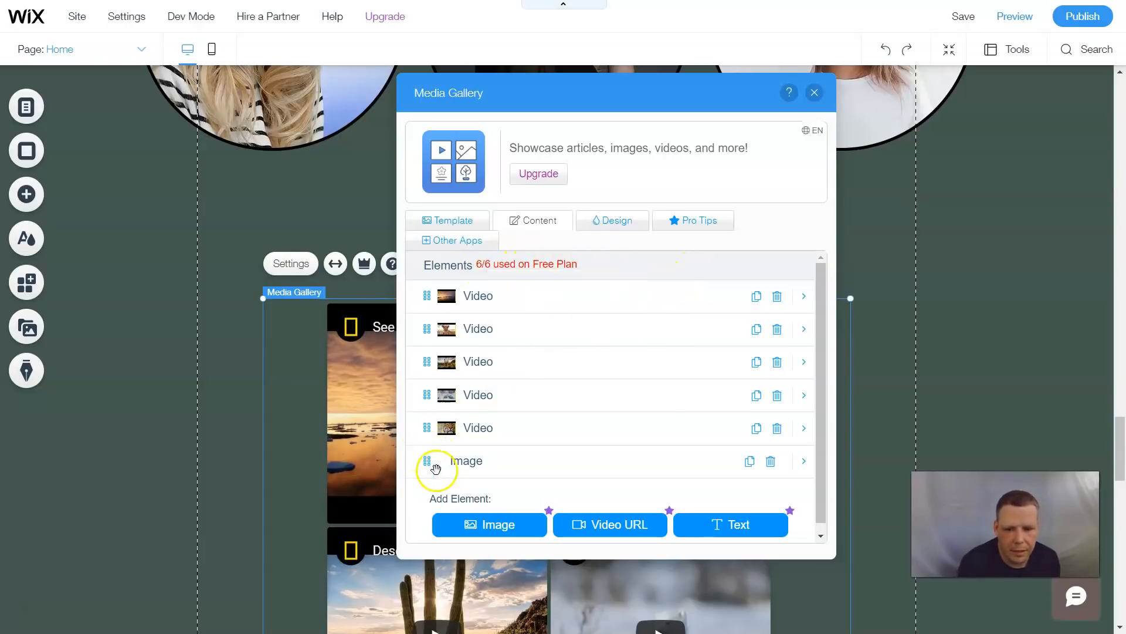
left_click(771, 461)
- Delete the surplus element from the media gallery's content list
left_click(791, 430)
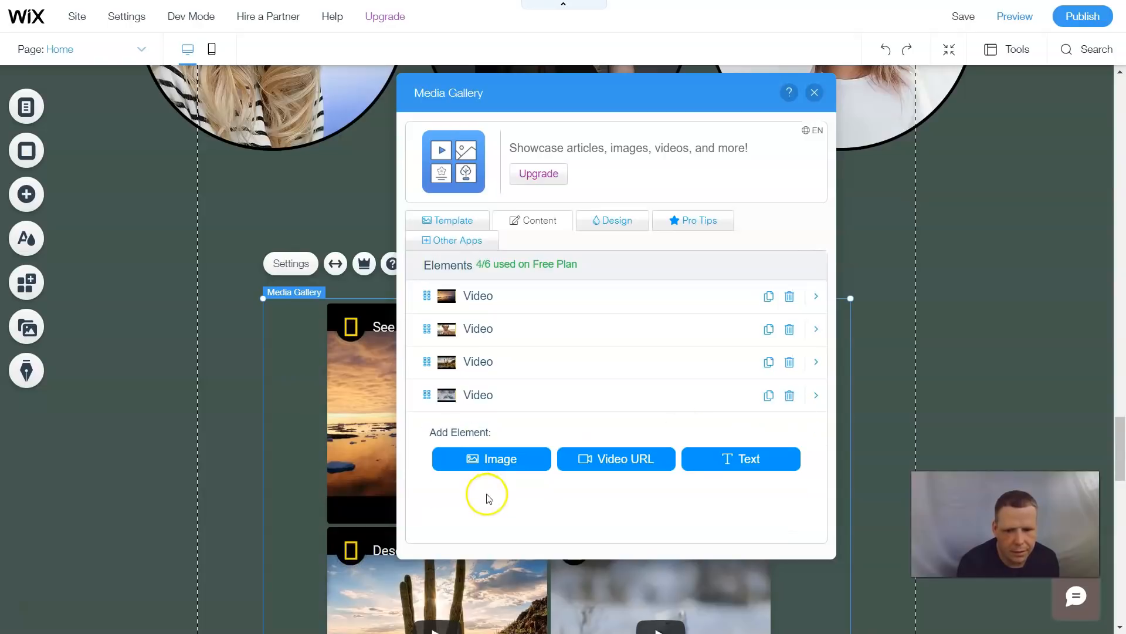
- Add an image element to the gallery using the first 'fashion' photo from Media from Wix
left_click(516, 458)
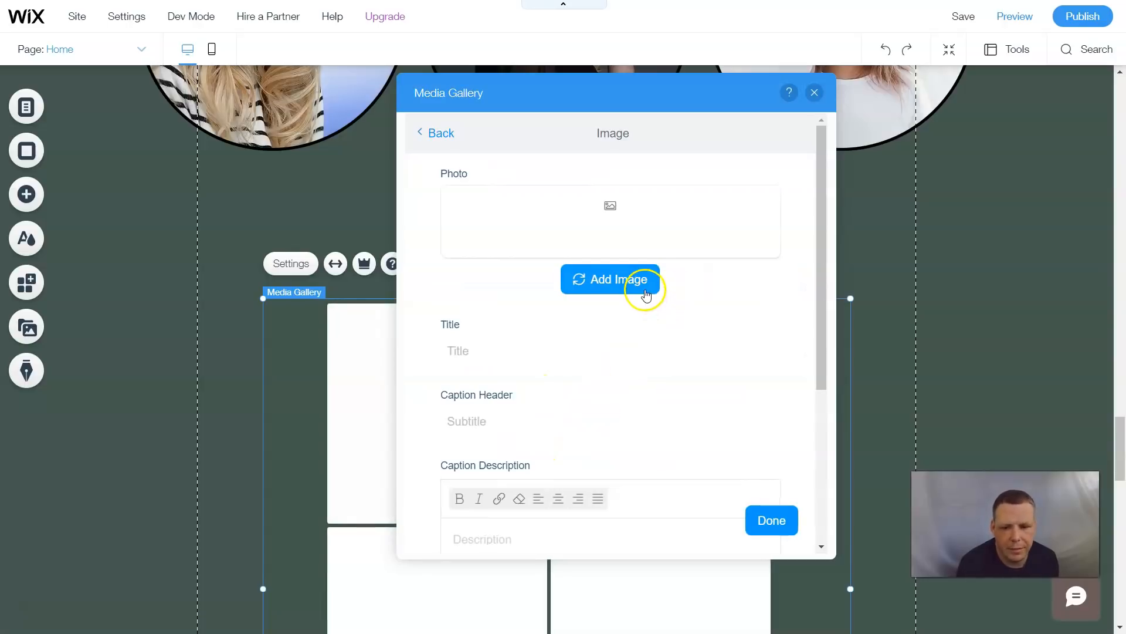
left_click(606, 279)
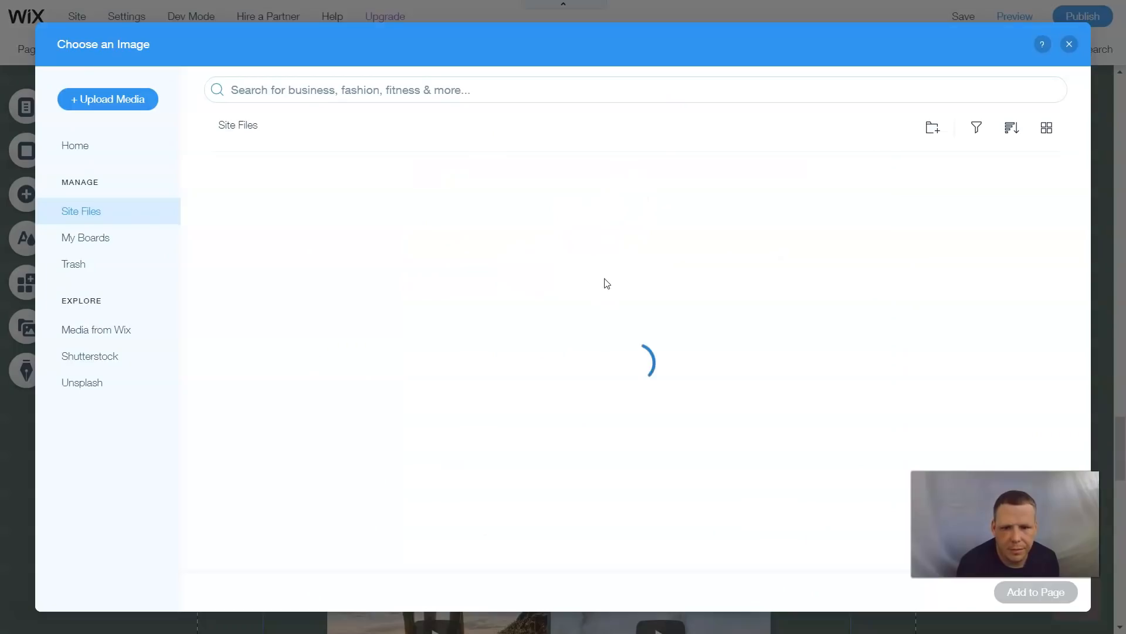
left_click(96, 328)
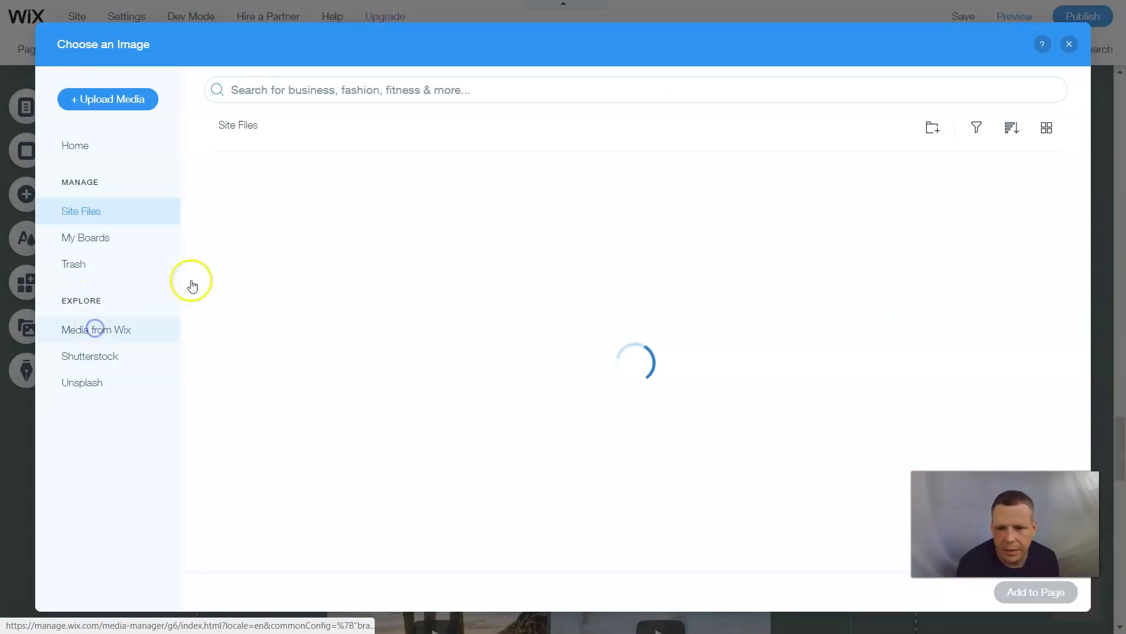
left_click(399, 87)
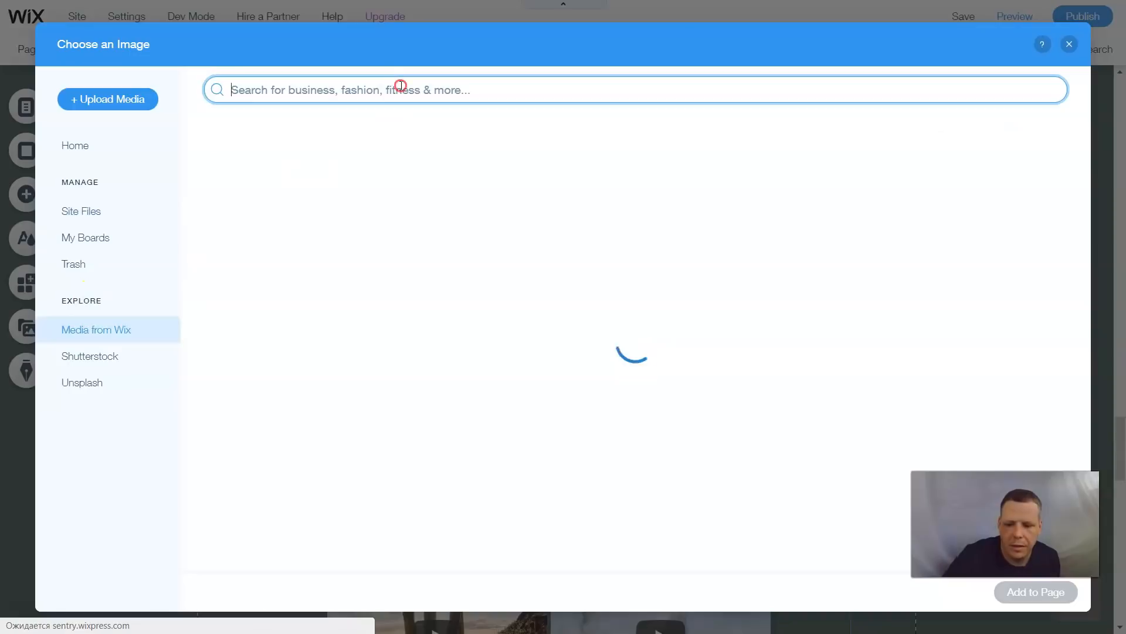
right_click(401, 88)
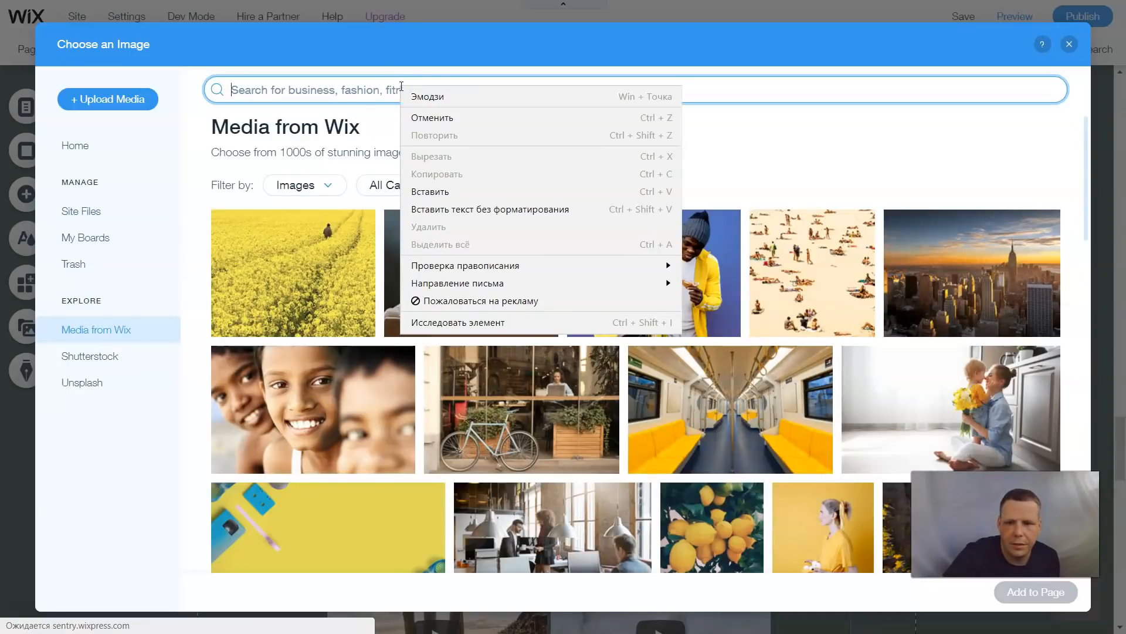
left_click(368, 95)
type("fashion")
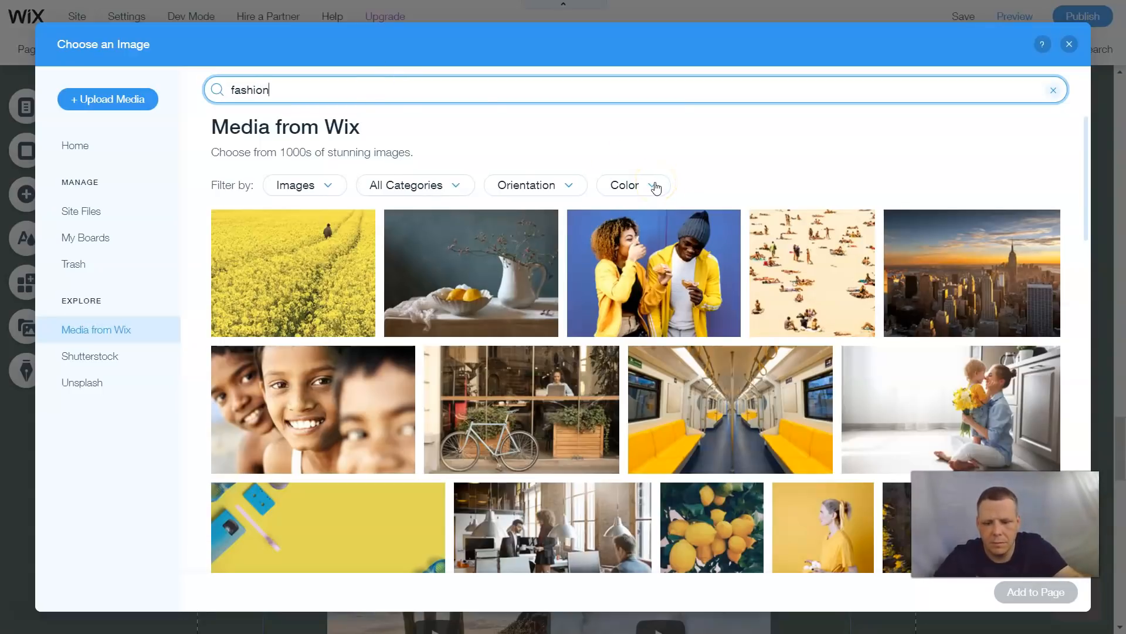
key("Return")
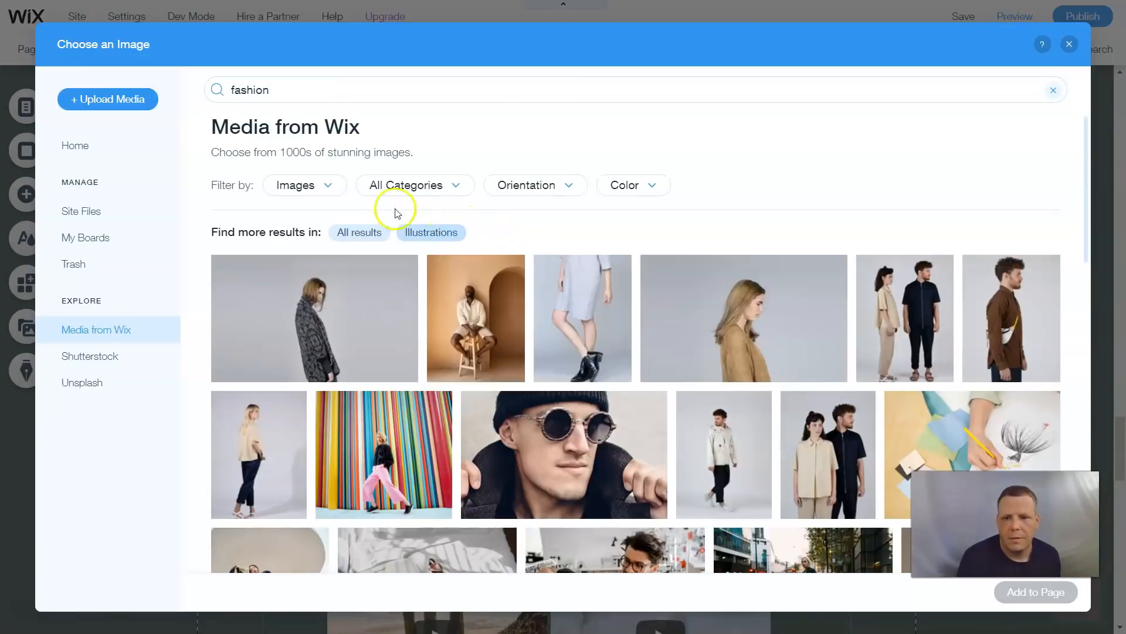
left_click(332, 333)
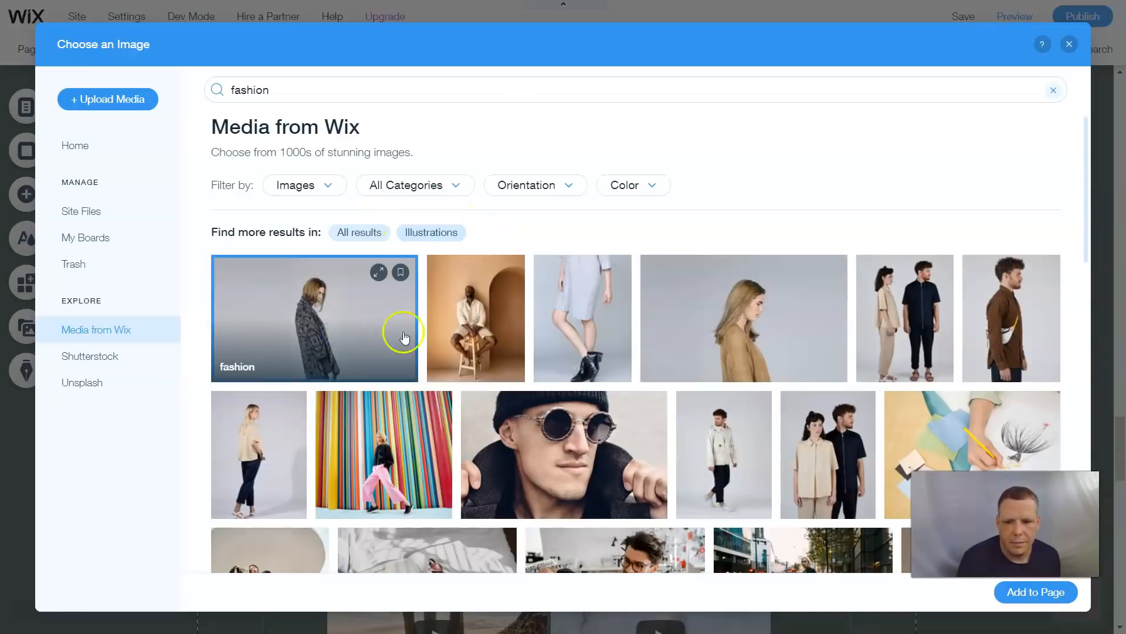
left_click(1020, 597)
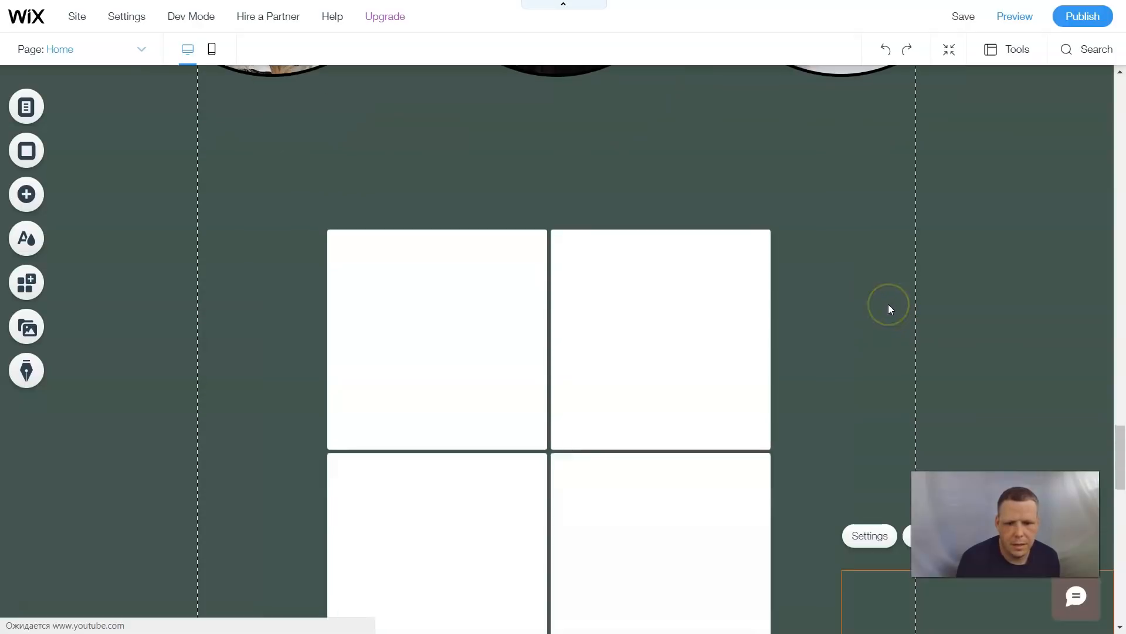
- Reopen the media gallery settings and delete the newly added image element from the content list
scroll(888, 304, "down", 5)
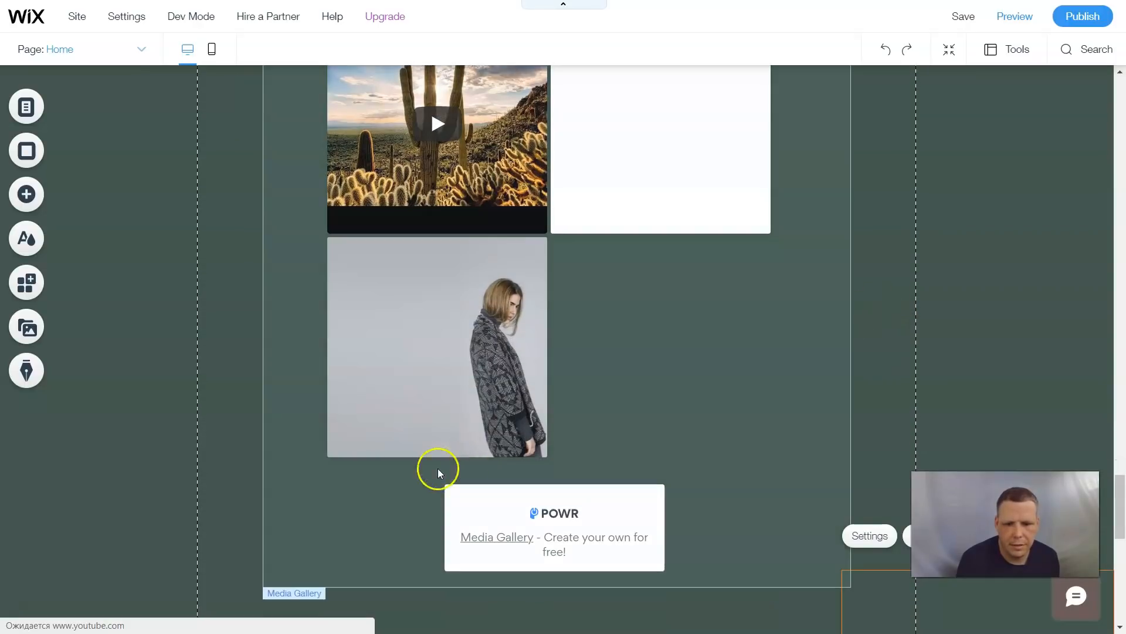
left_click(487, 377)
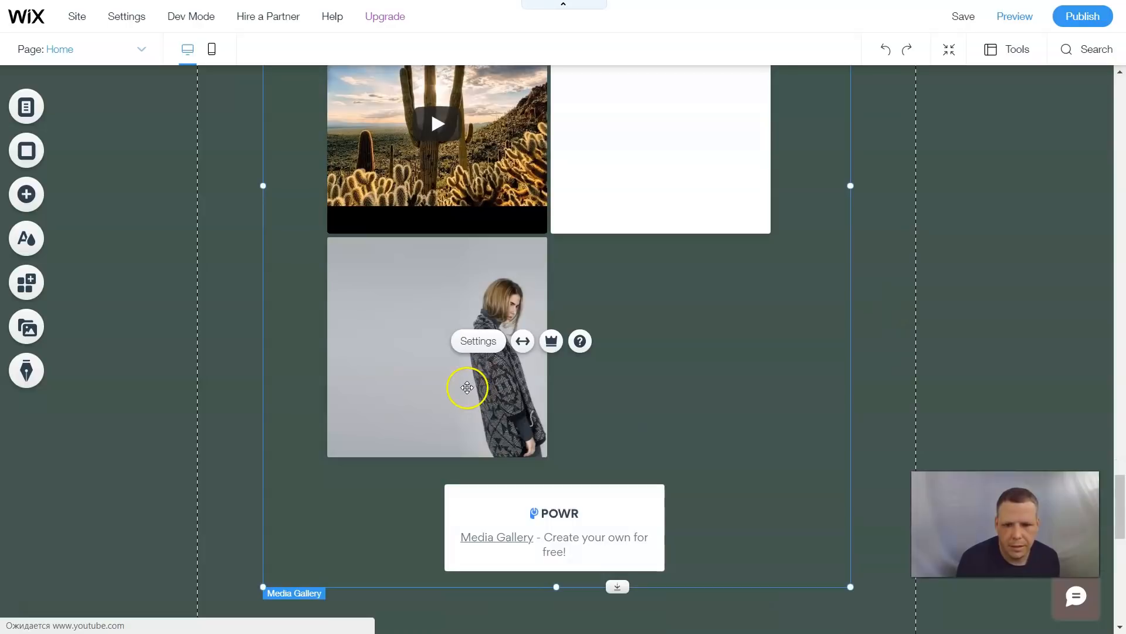
mouse_move(467, 387)
left_mouse_down()
mouse_move(483, 387)
mouse_move(469, 383)
left_mouse_up()
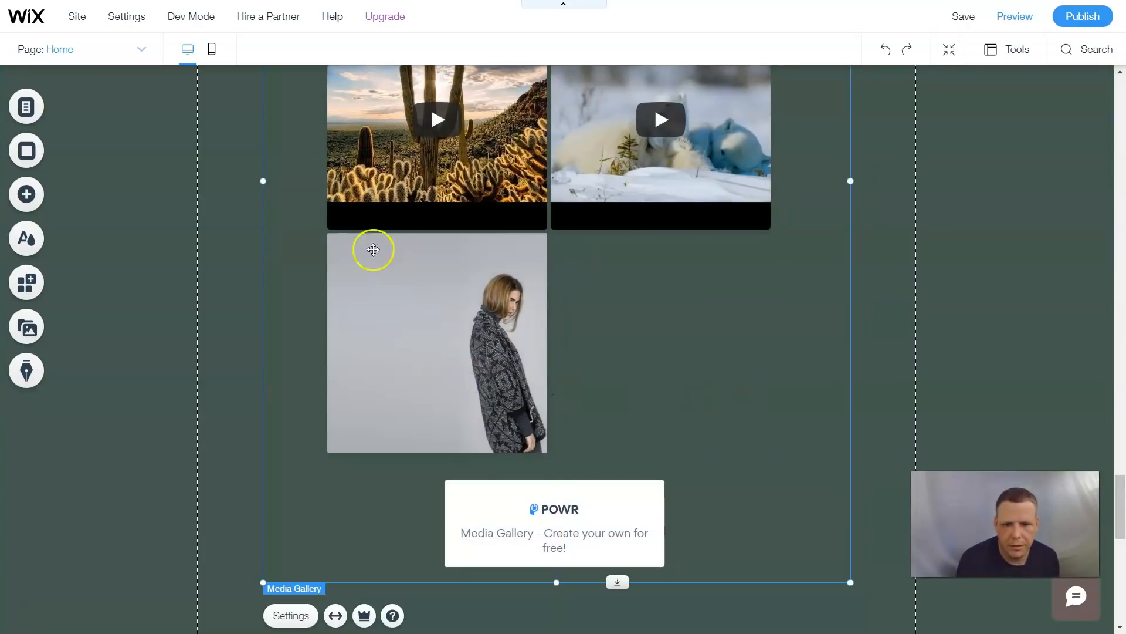
scroll(686, 234, "up", 4)
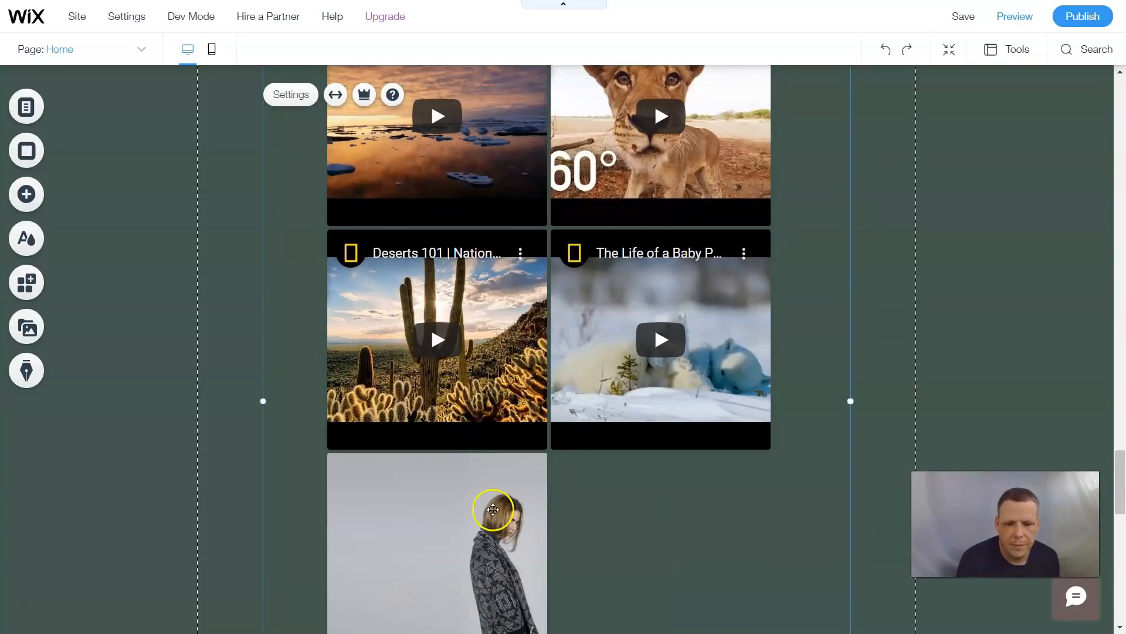
scroll(587, 469, "down", 3)
scroll(645, 382, "down", 1)
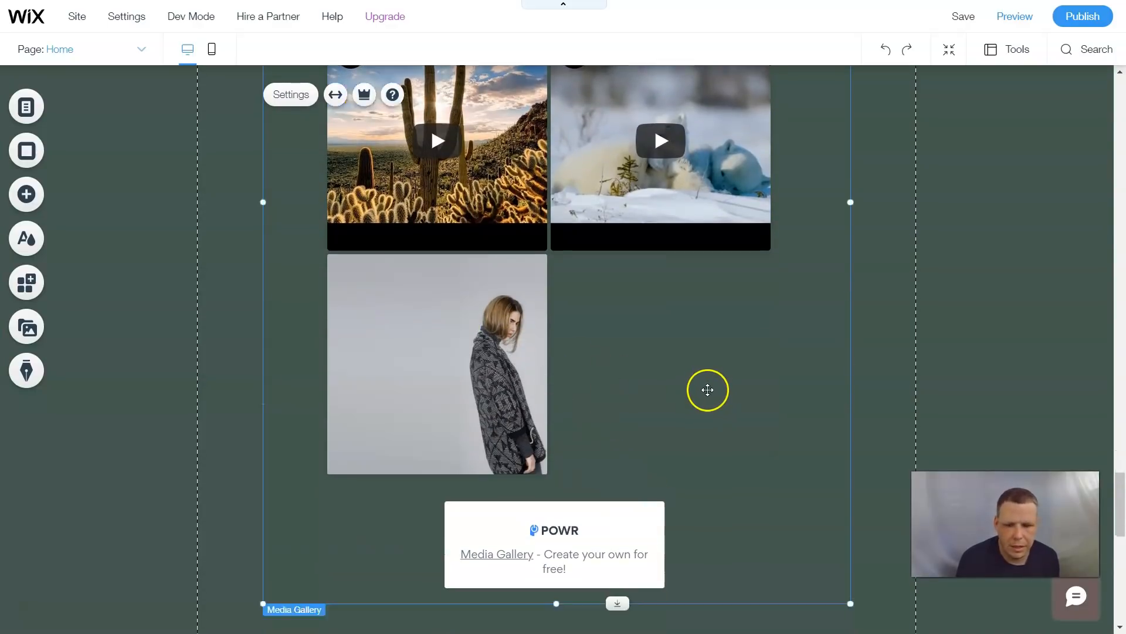
scroll(707, 390, "down", 3)
left_click(291, 468)
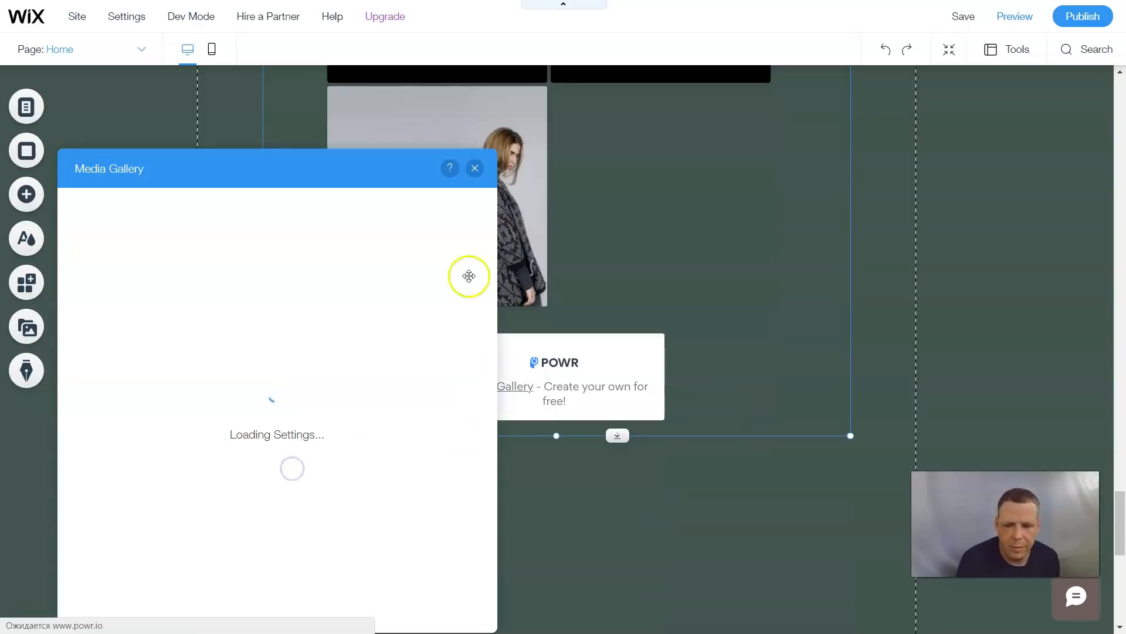
left_click_drag(352, 170, 657, 51)
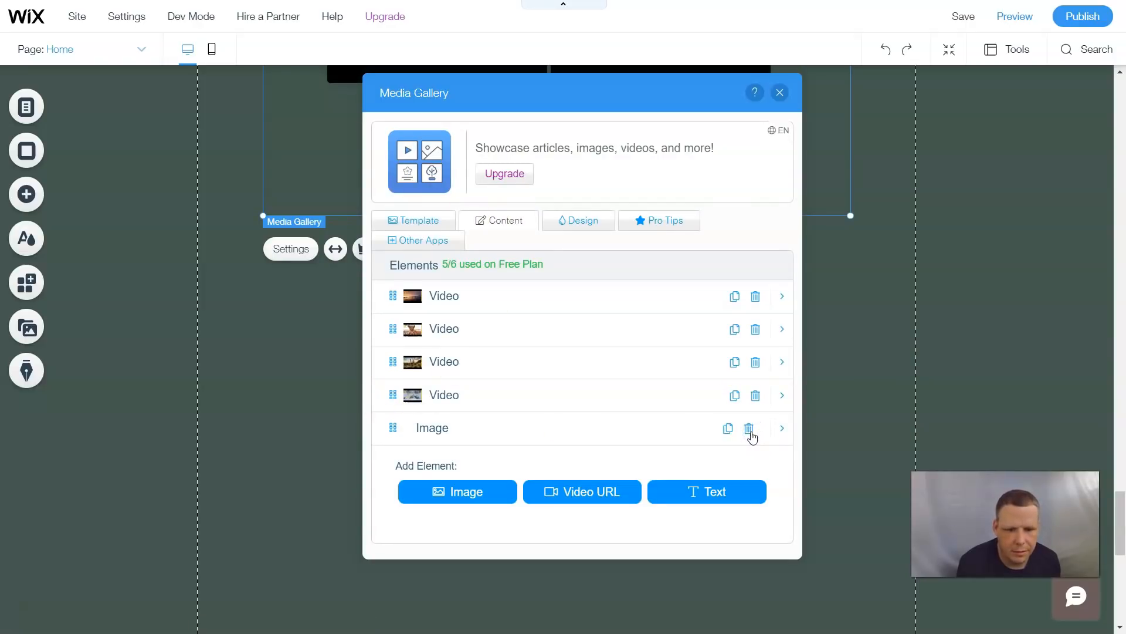
left_click(751, 430)
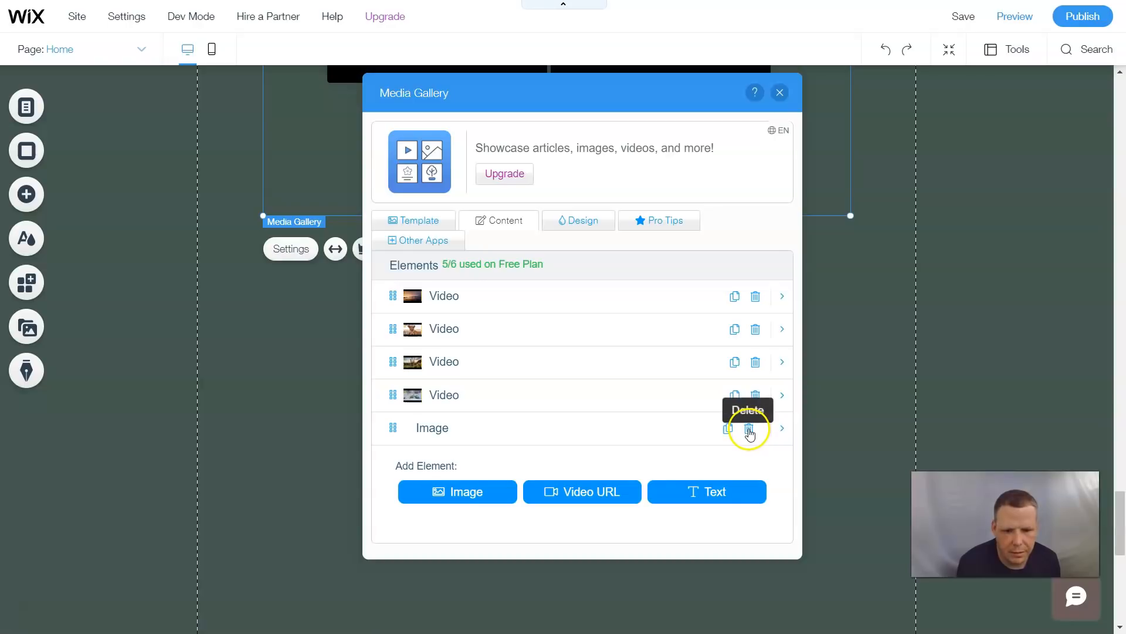
- Give the last video the title 'Awesome!!' and the caption description 'blah blah'
left_click(782, 395)
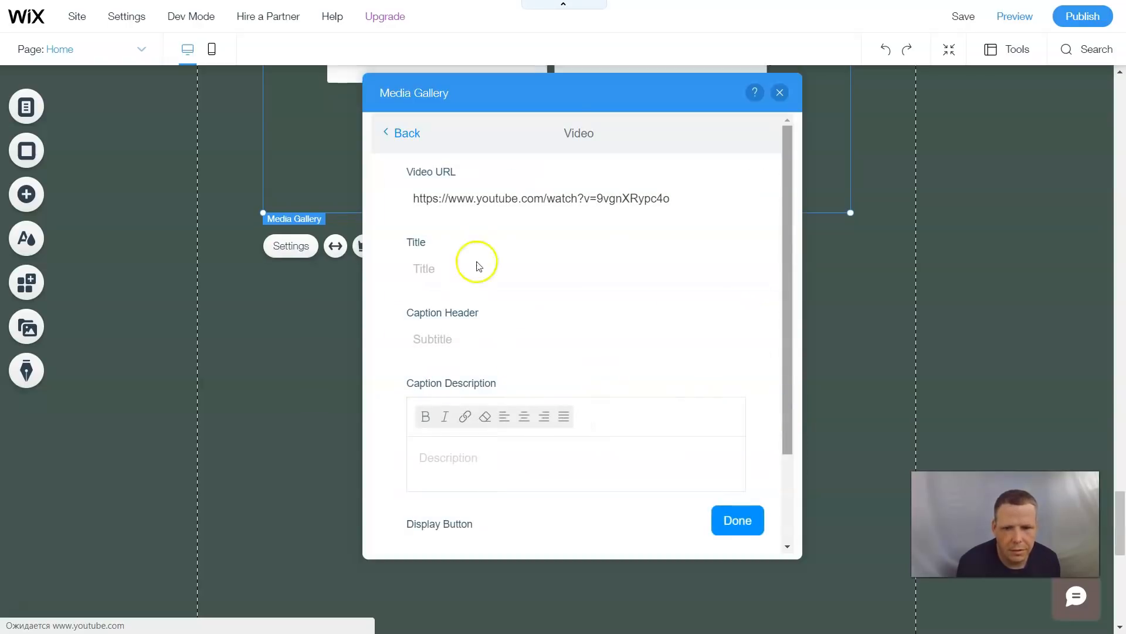
left_click(510, 269)
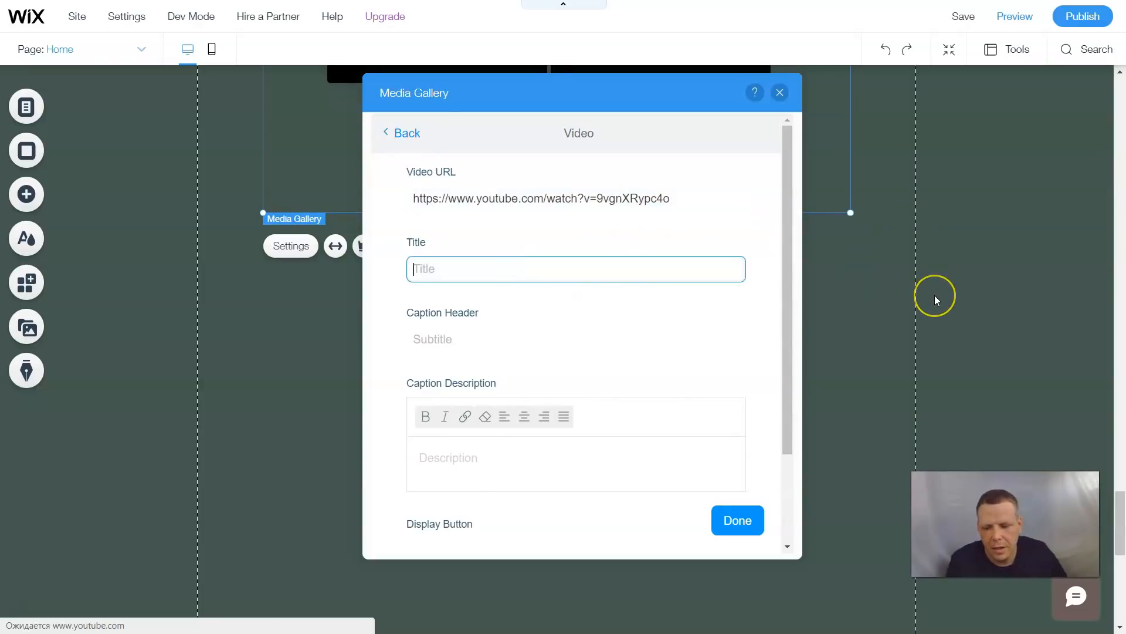
type("Awesome!!")
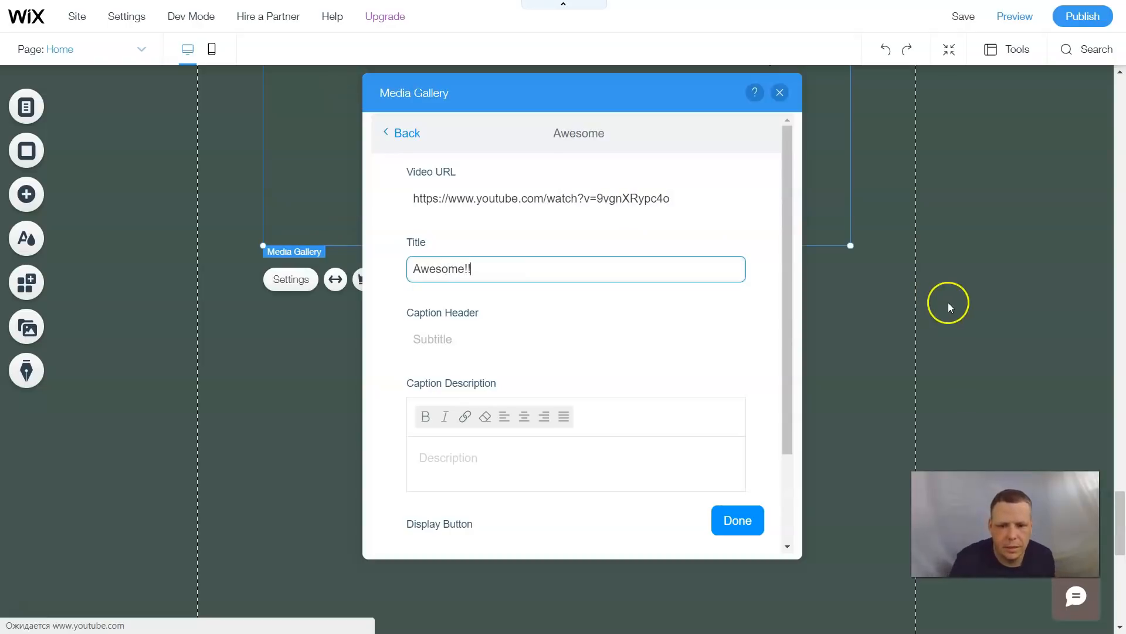
left_click(466, 477)
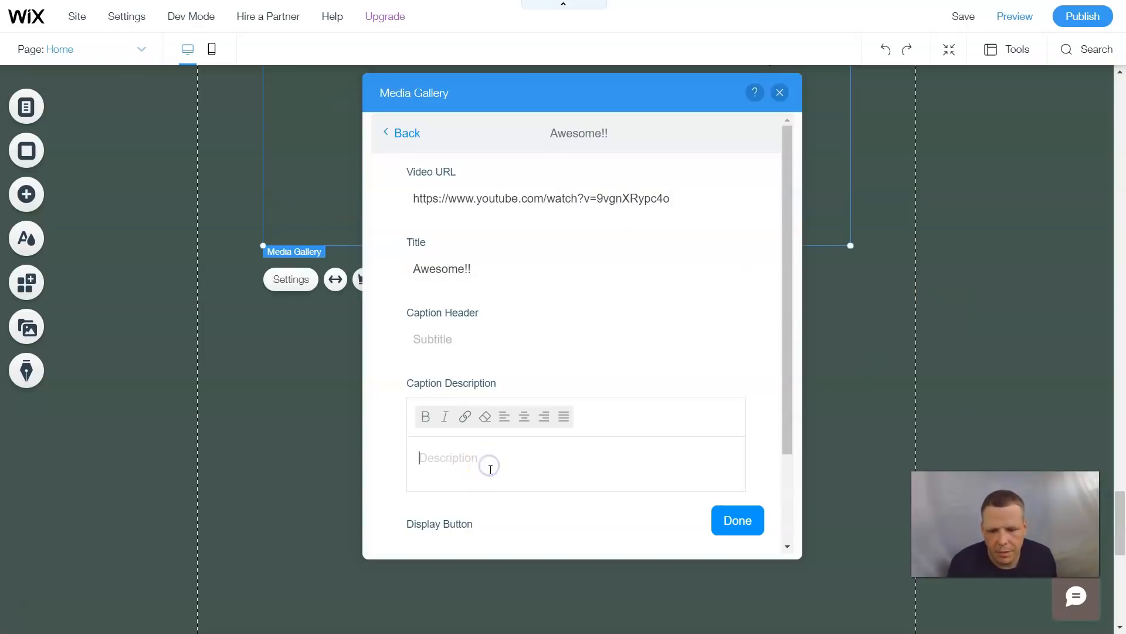
type("blah b")
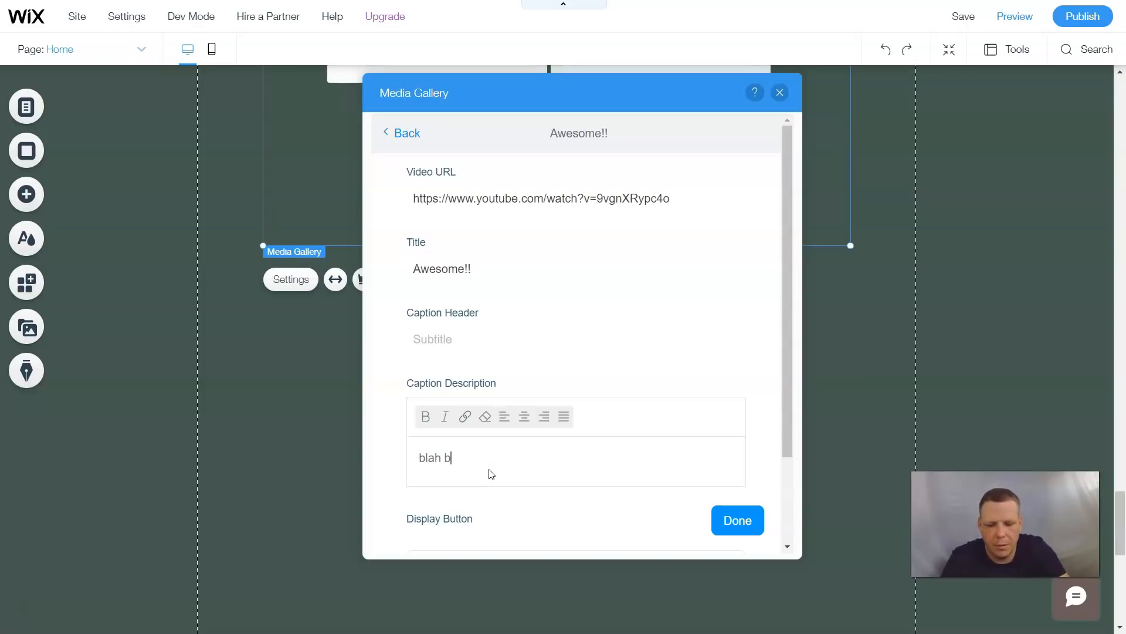
type("lah")
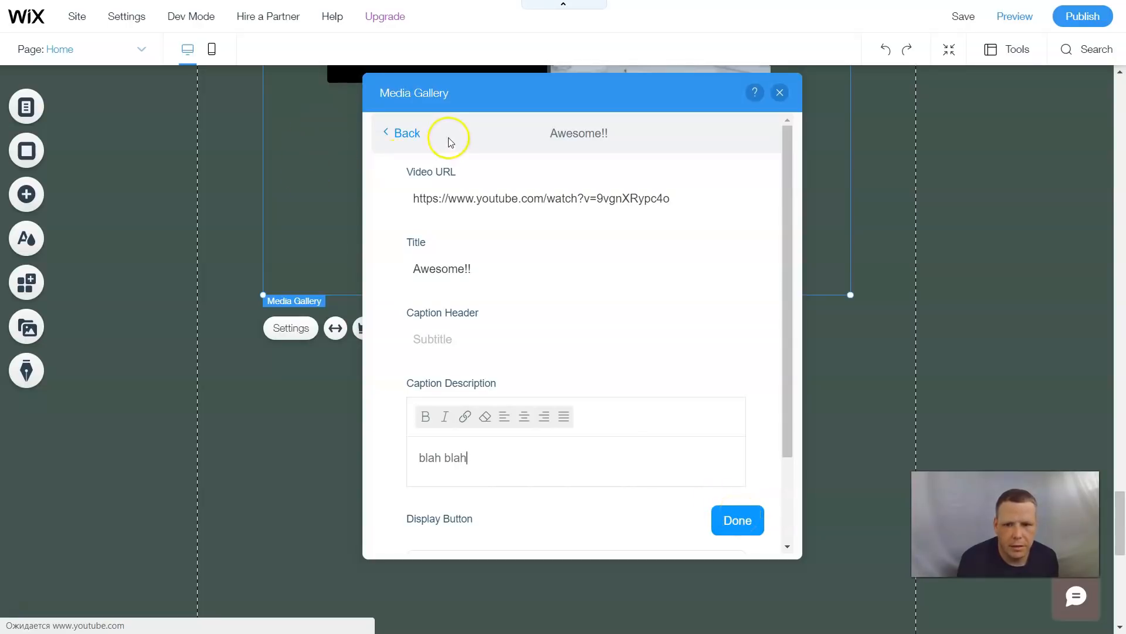
- Open the gallery's design layout settings and choose the Collage gallery style
left_click(404, 134)
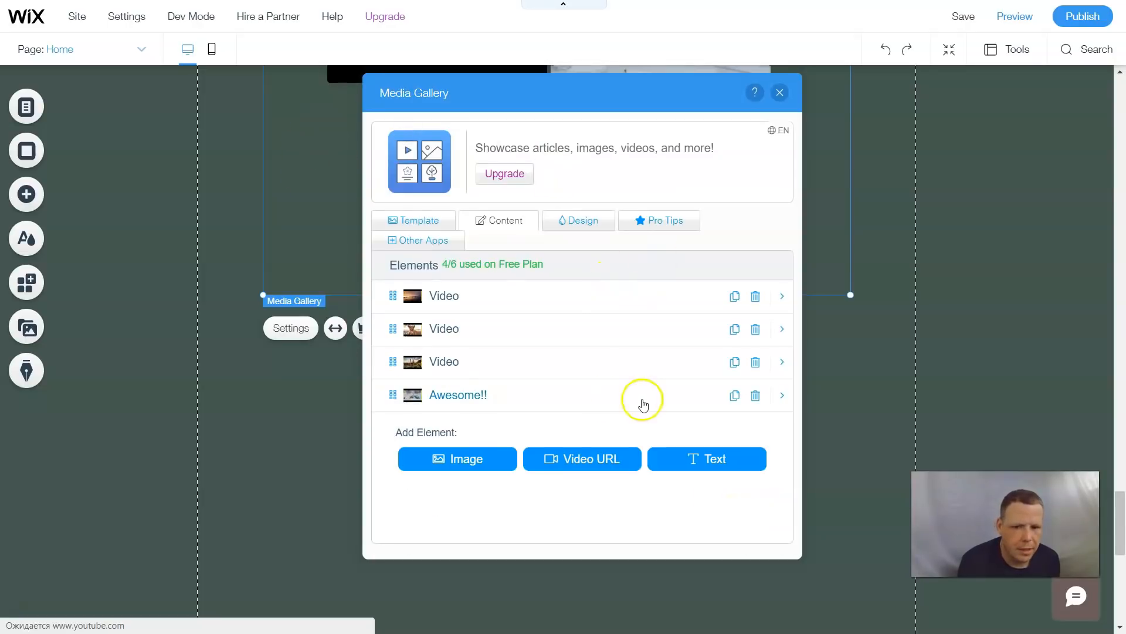
left_click(568, 223)
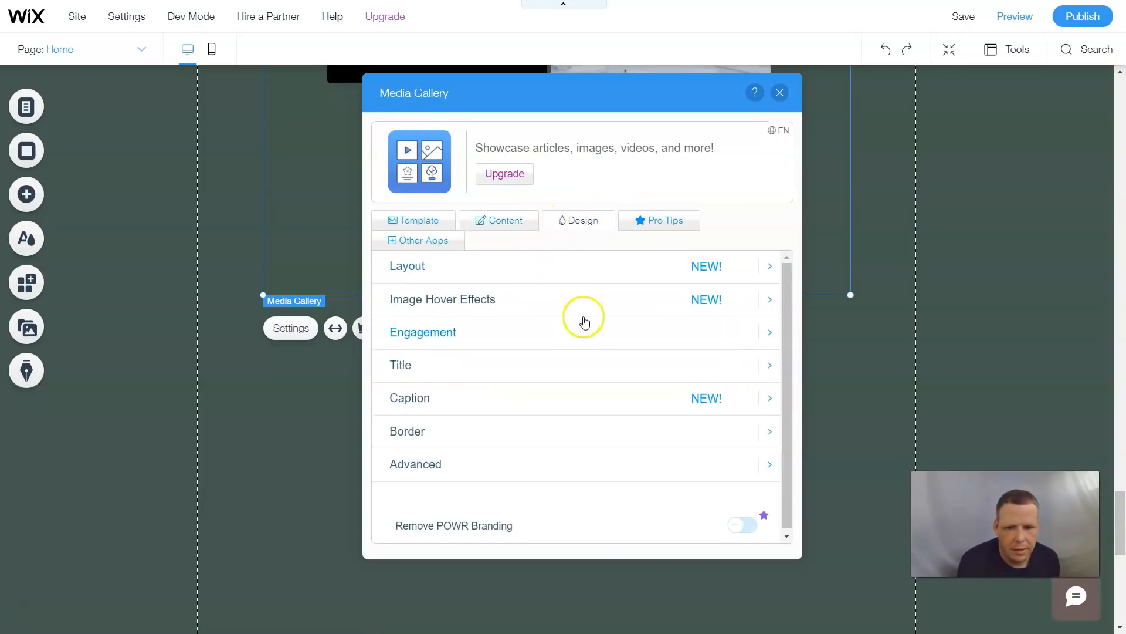
left_click(769, 268)
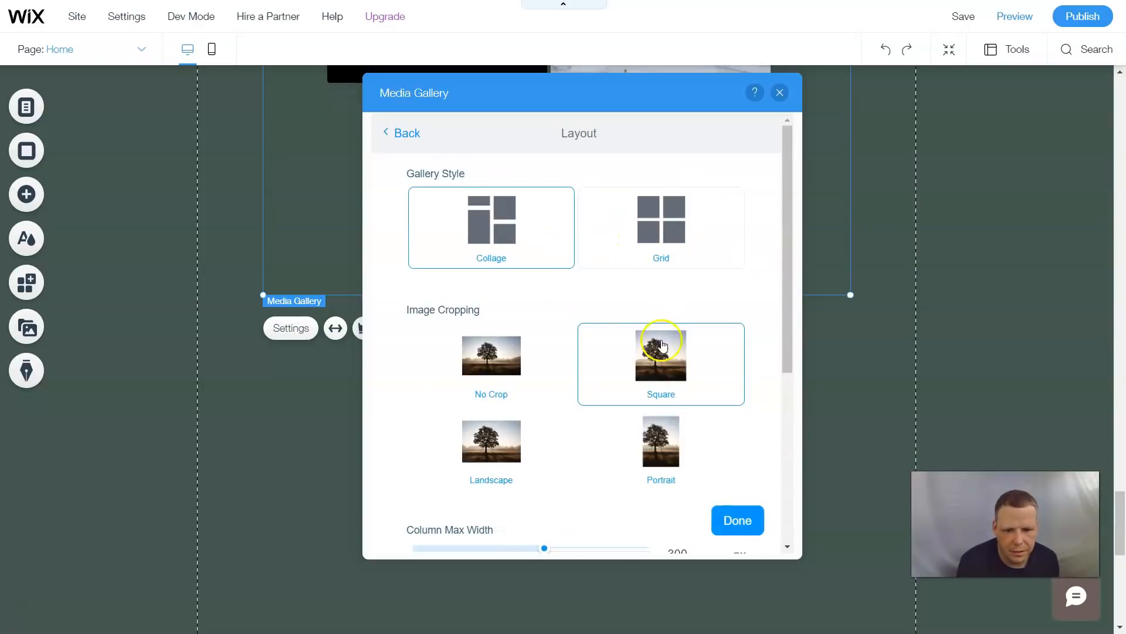
scroll(487, 330, "down", 3)
scroll(522, 323, "up", 3)
left_click(455, 246)
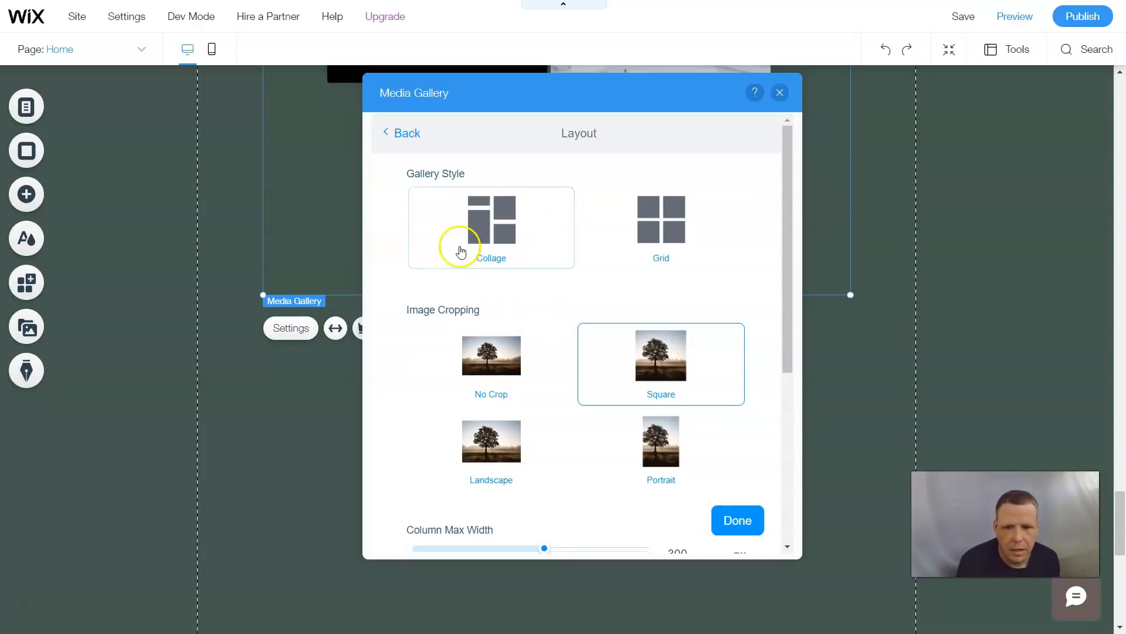
- Set the column max width to about 260 px and the spacing between elements to 6
scroll(730, 273, "down", 1)
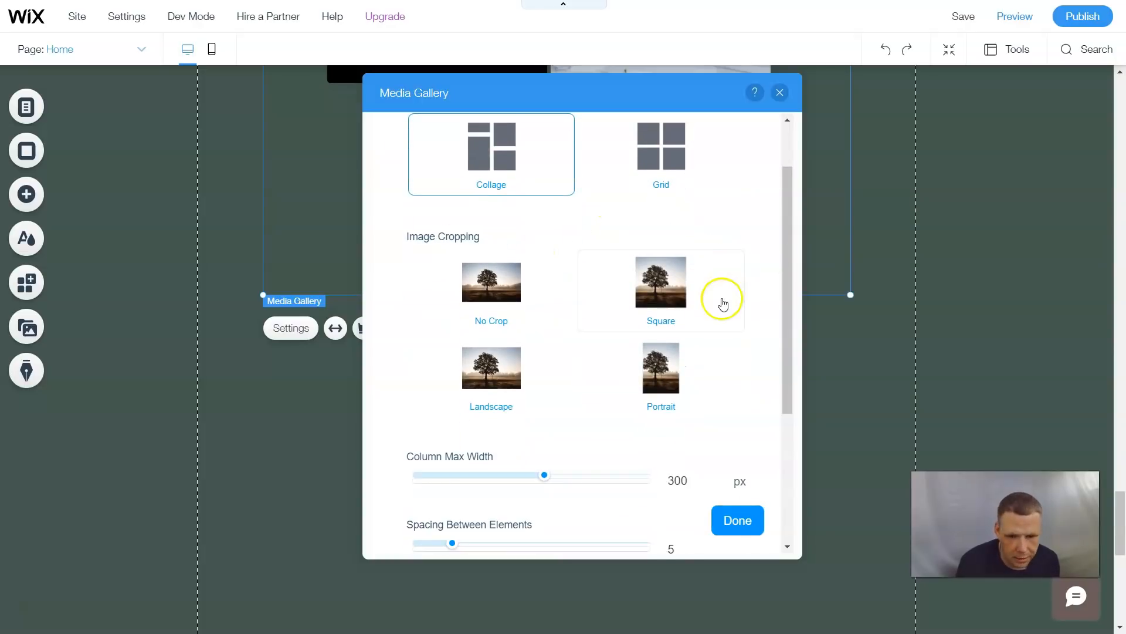
scroll(721, 301, "down", 2)
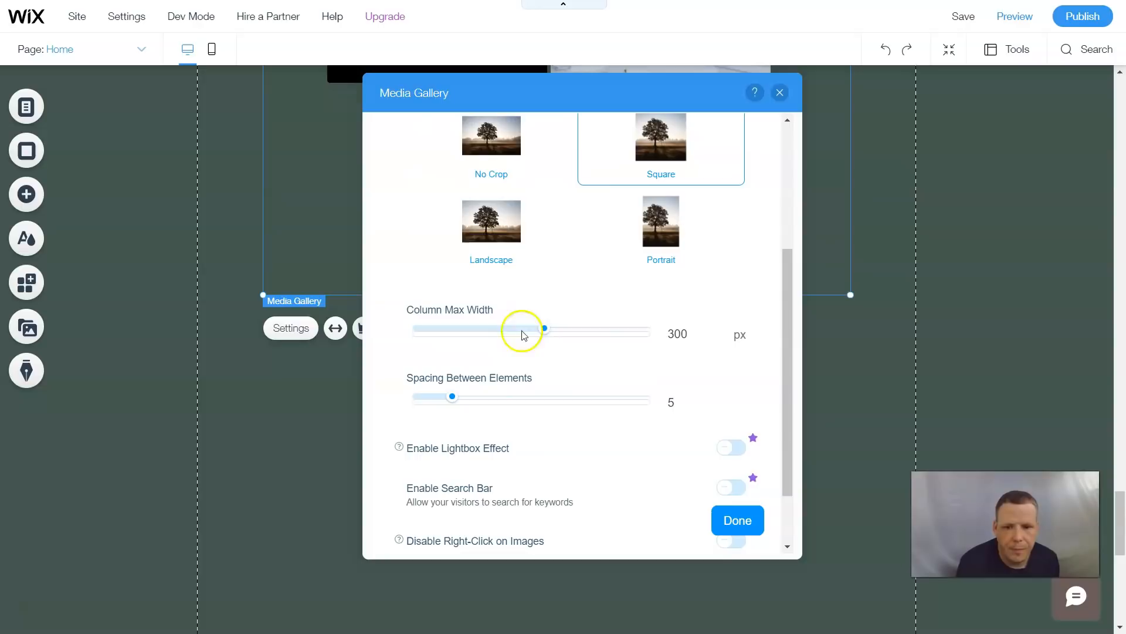
left_click_drag(545, 329, 613, 331)
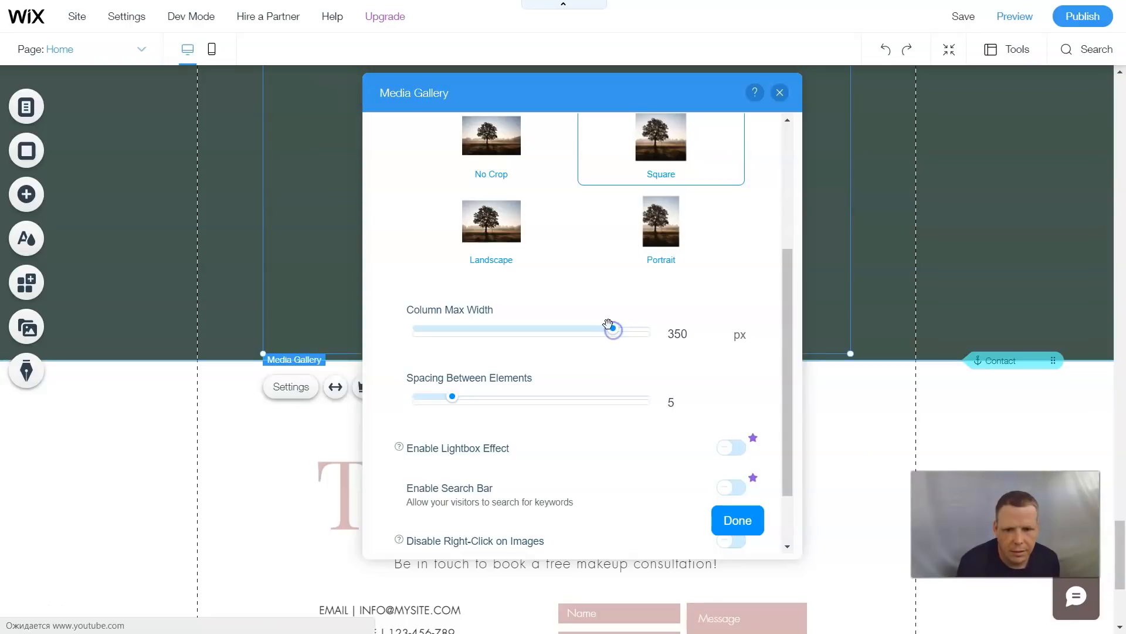
left_click_drag(633, 101, 646, 151)
scroll(575, 354, "up", 5)
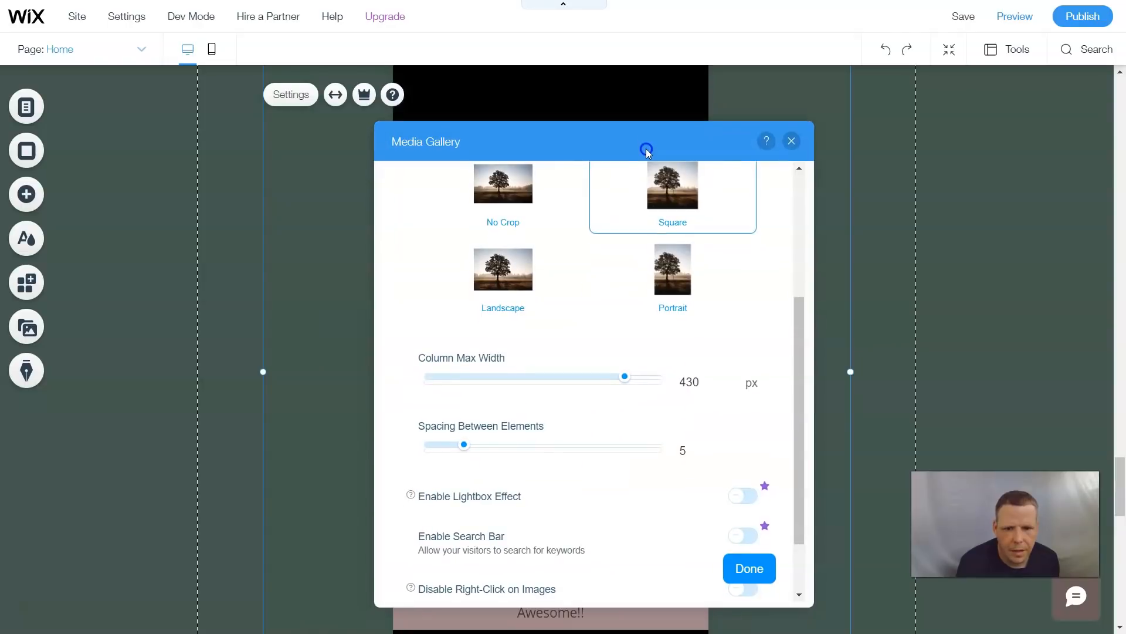
left_click(524, 376)
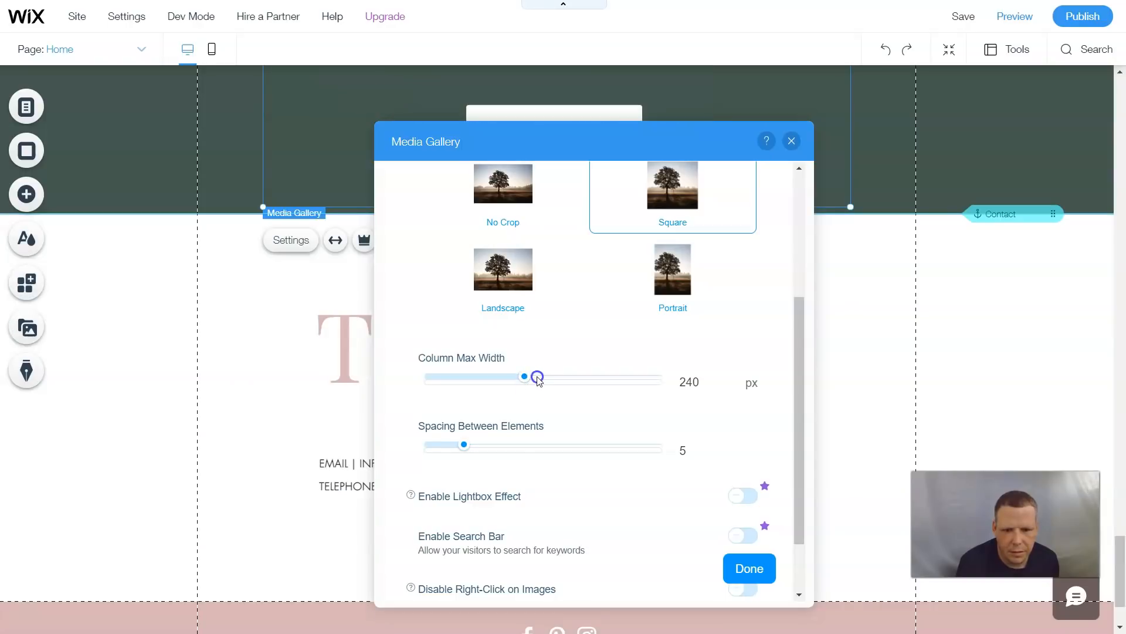
scroll(718, 375, "down", 1)
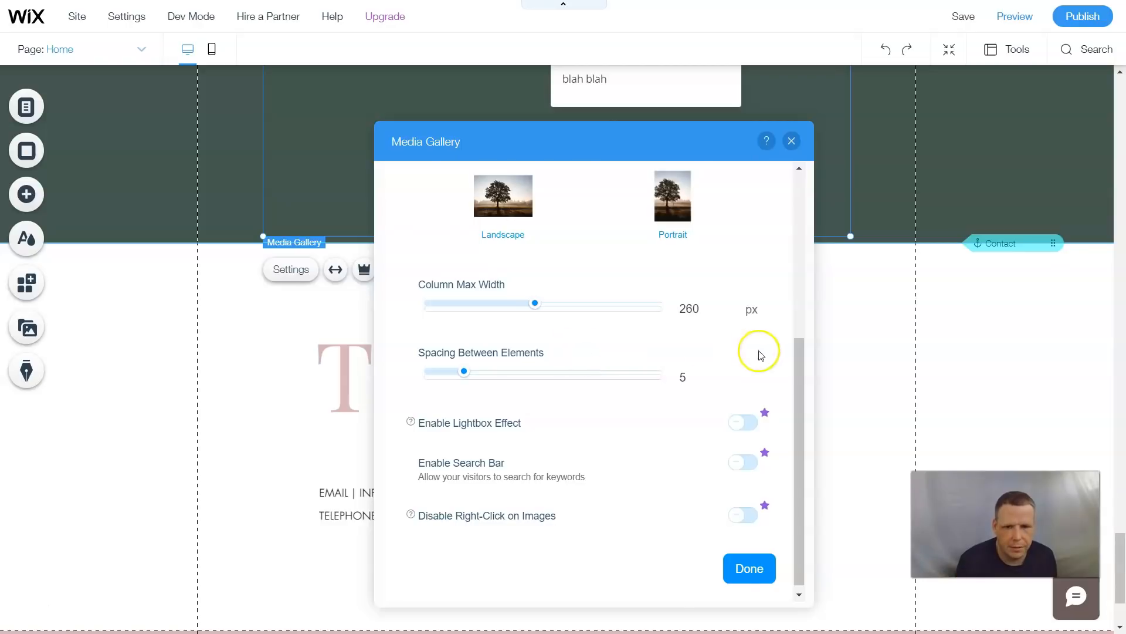
scroll(760, 352, "up", 3)
scroll(506, 350, "down", 3)
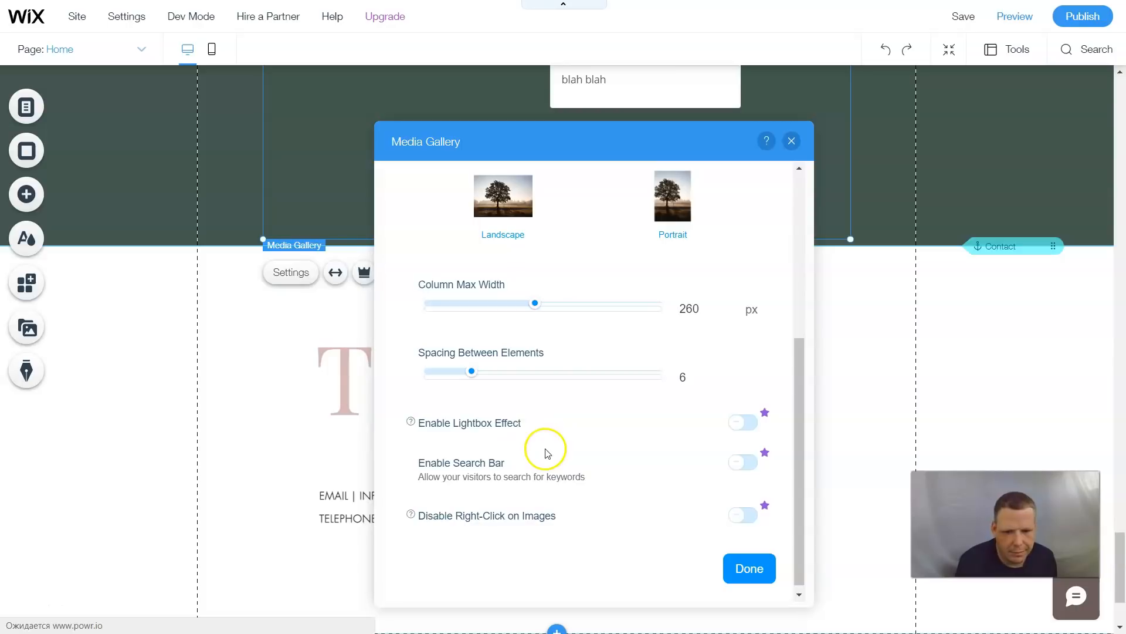
- Set the media gallery's image hover effect to Grow
scroll(686, 517, "down", 1)
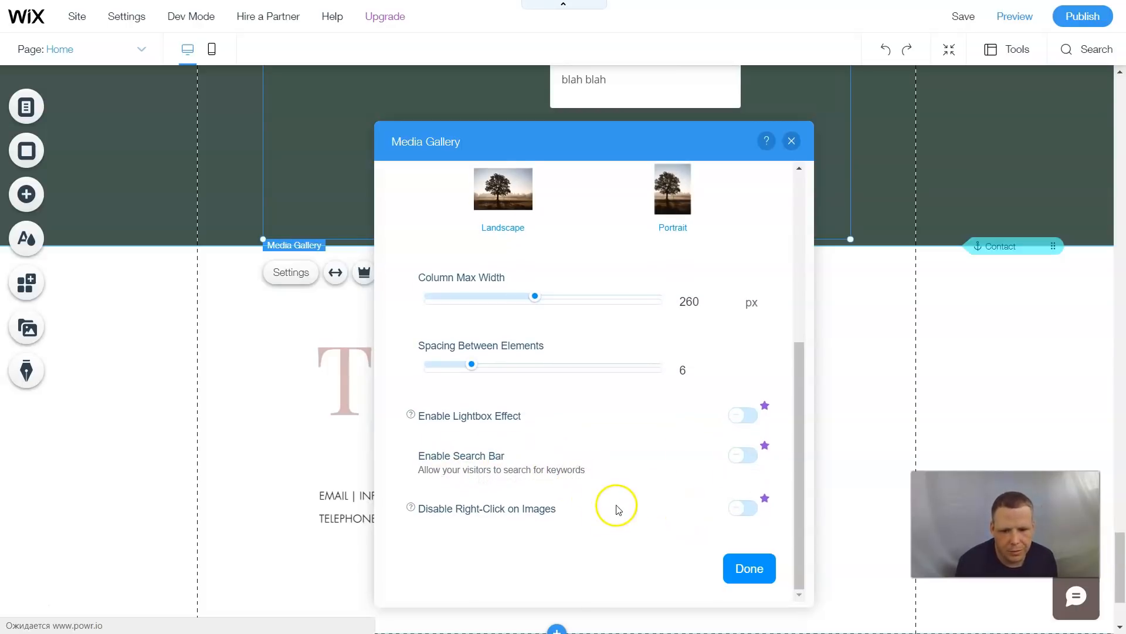
scroll(707, 433, "up", 5)
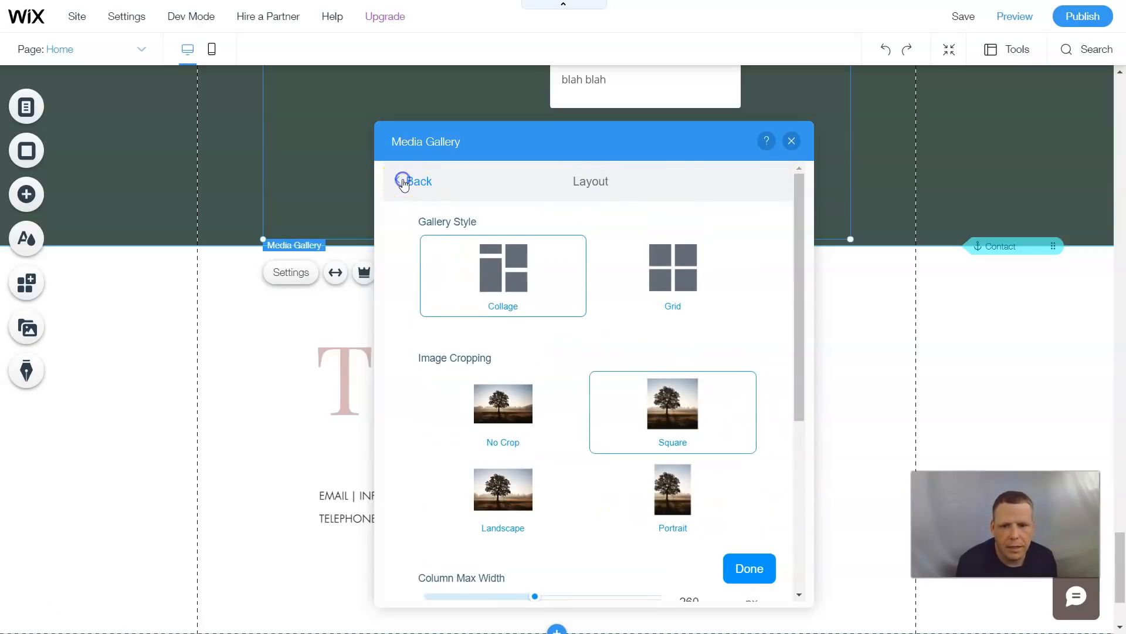
left_click(404, 182)
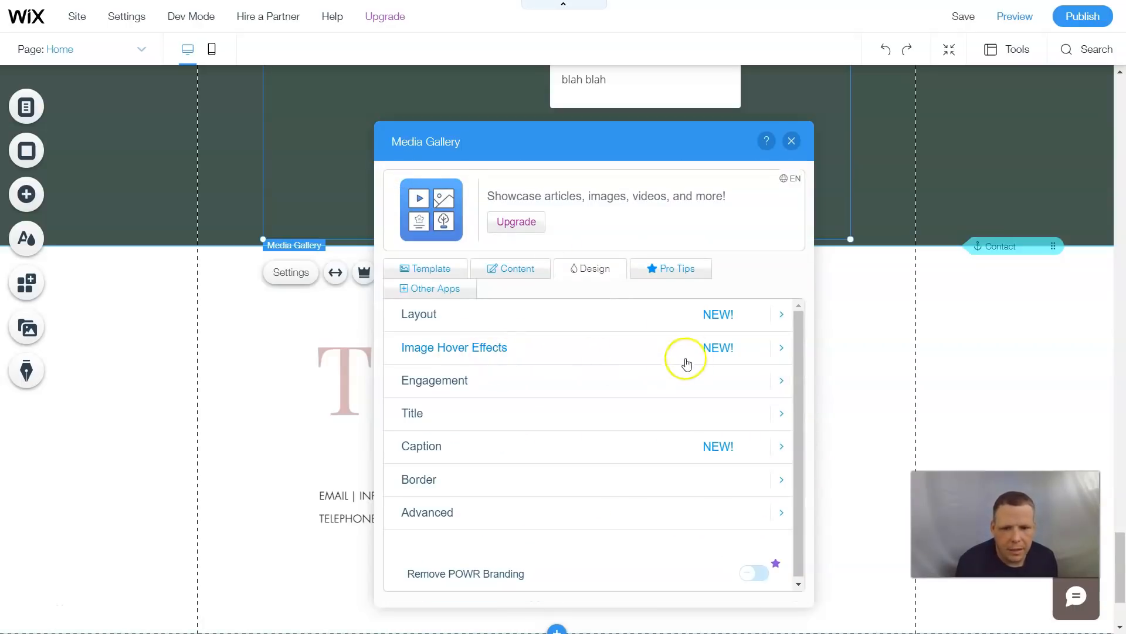
left_click(780, 351)
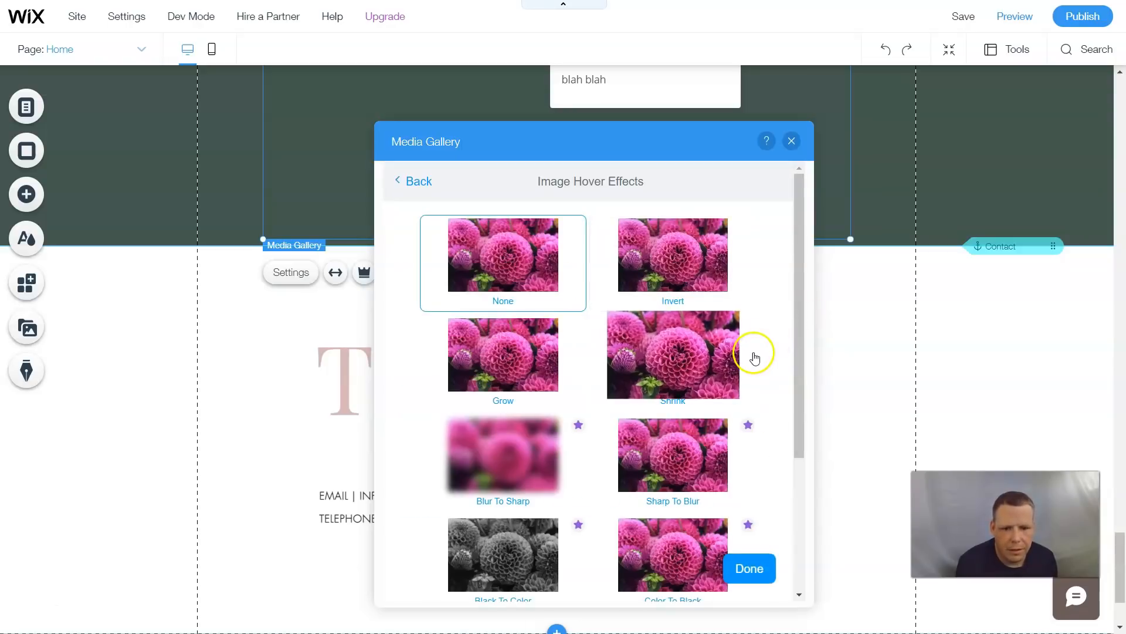
scroll(754, 358, "down", 3)
scroll(752, 357, "up", 3)
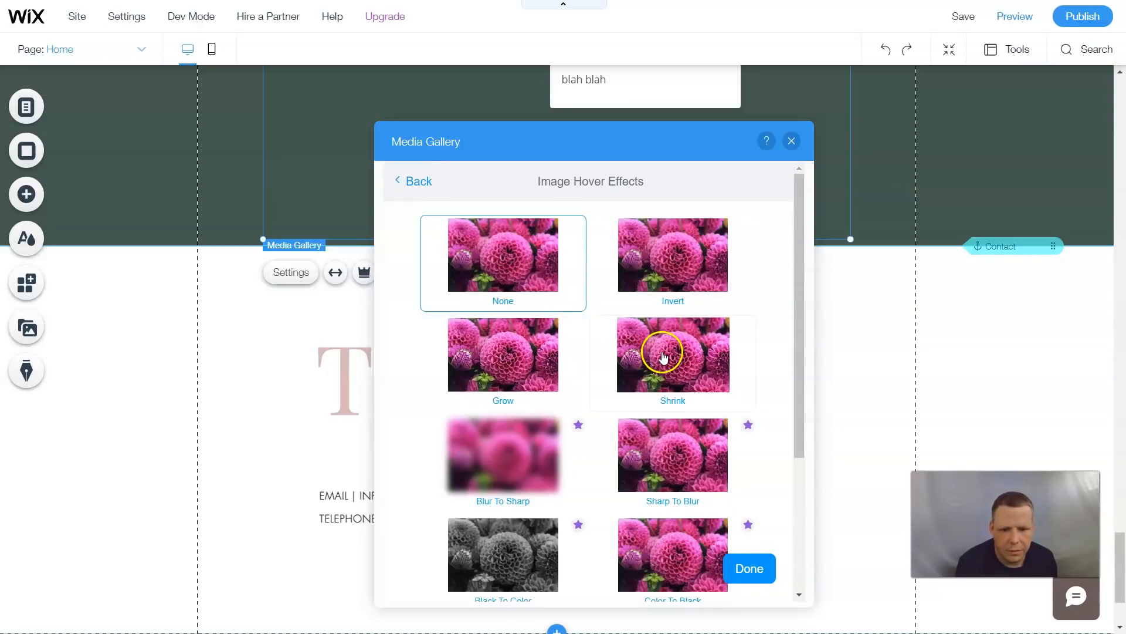
left_click(499, 356)
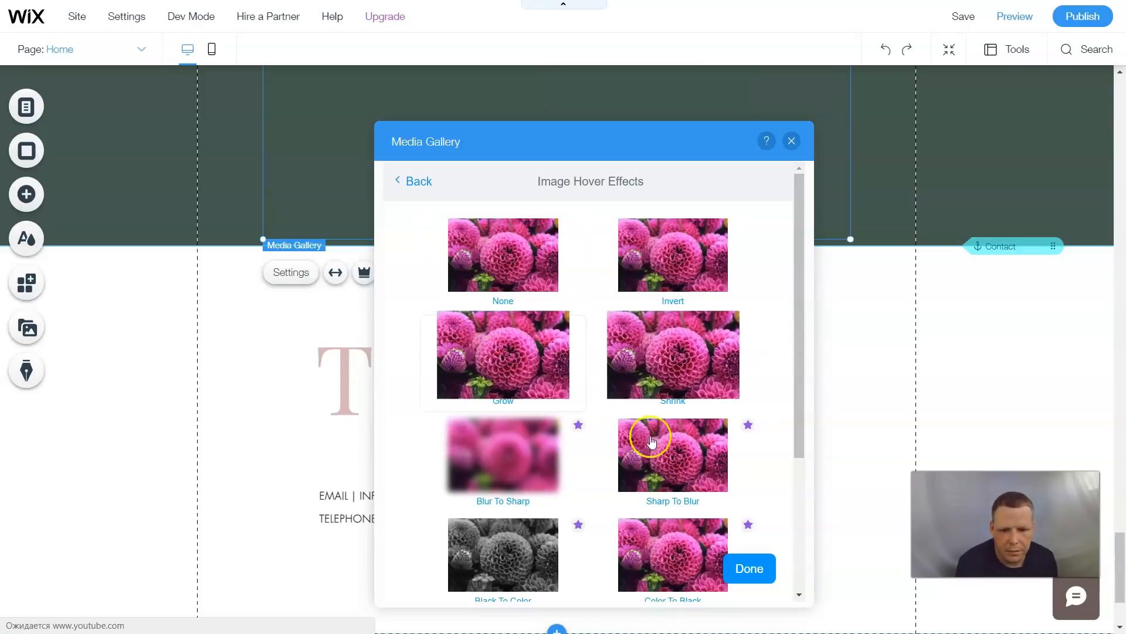
- Open the gallery's Engagement settings to review the sharing and likes options
left_click(416, 182)
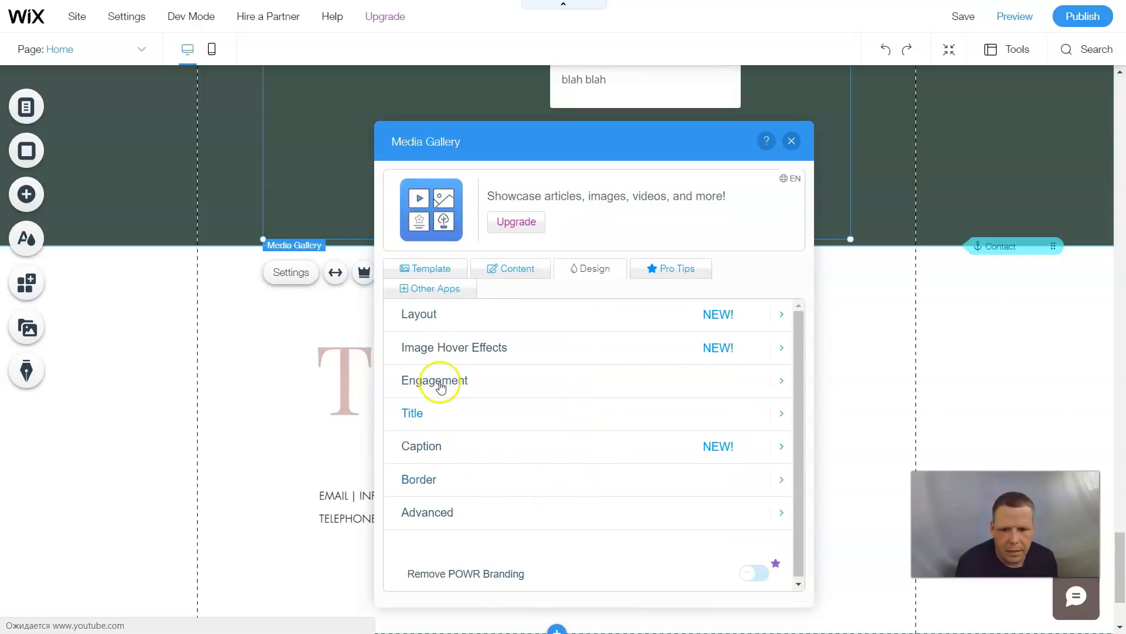
left_click(744, 377)
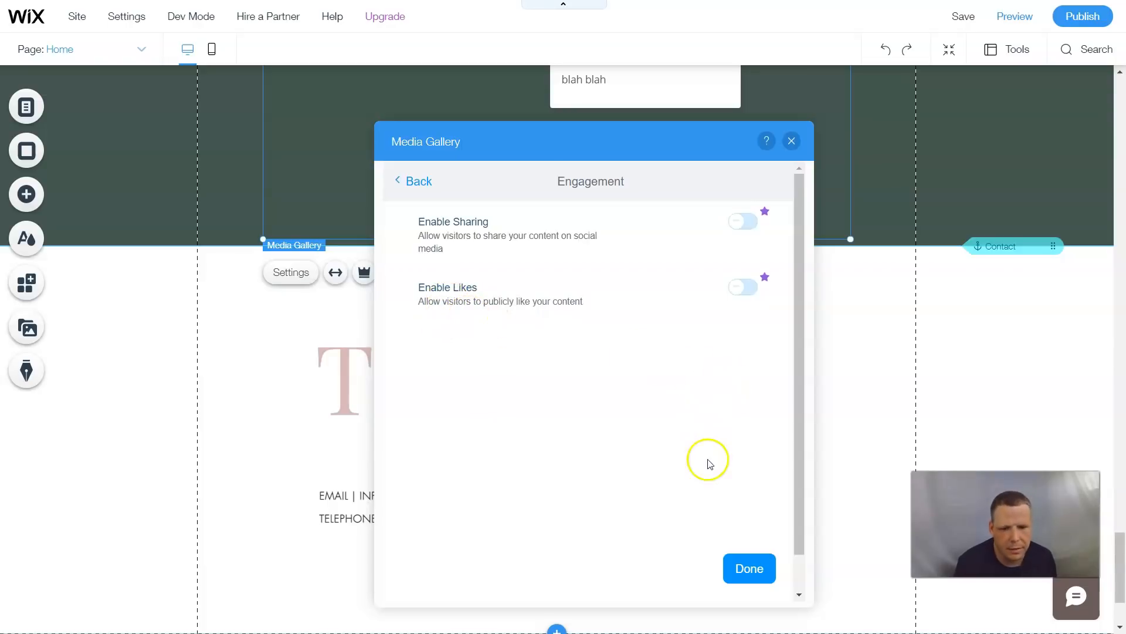
left_click(413, 182)
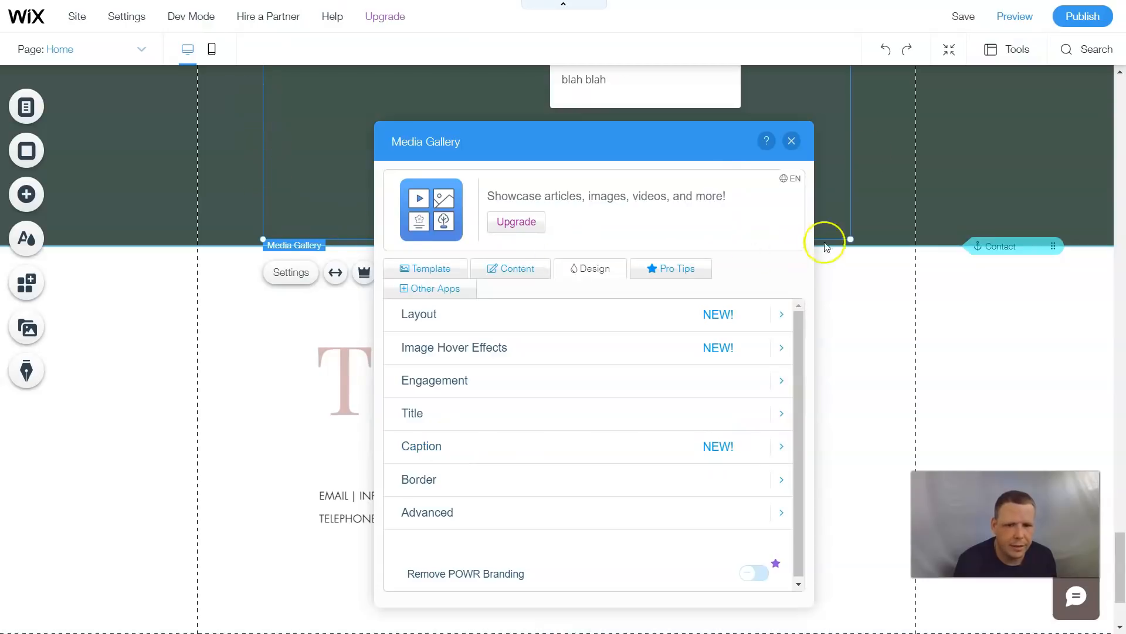
- Set the gallery border colour to #322e2a and the border size to 3 px, then close the settings
left_click(783, 480)
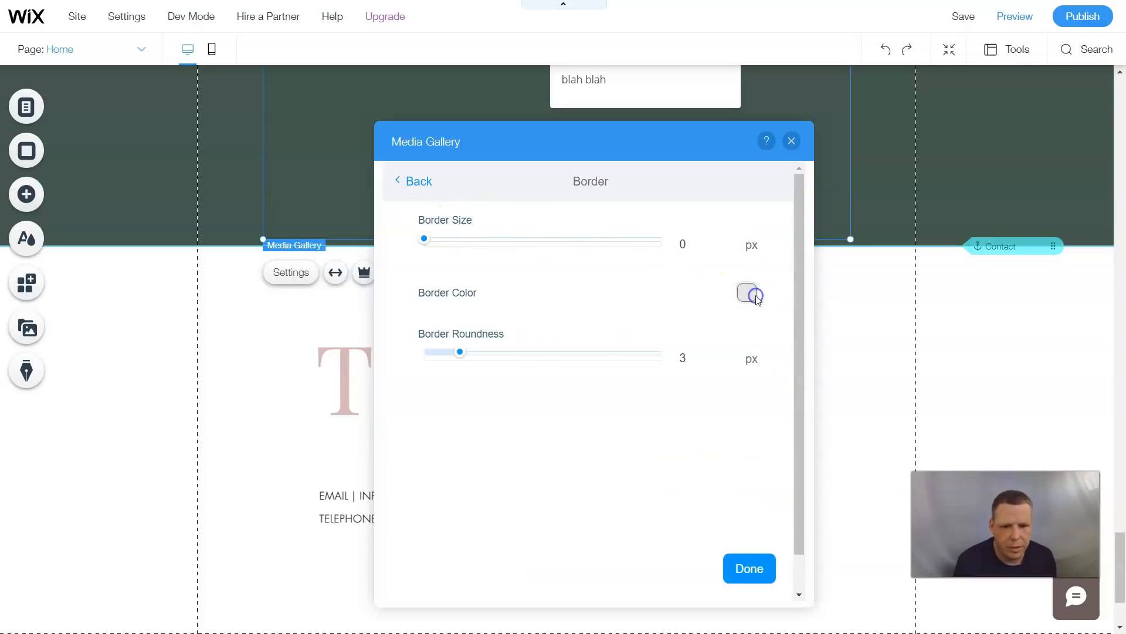
left_click(756, 295)
left_click(748, 474)
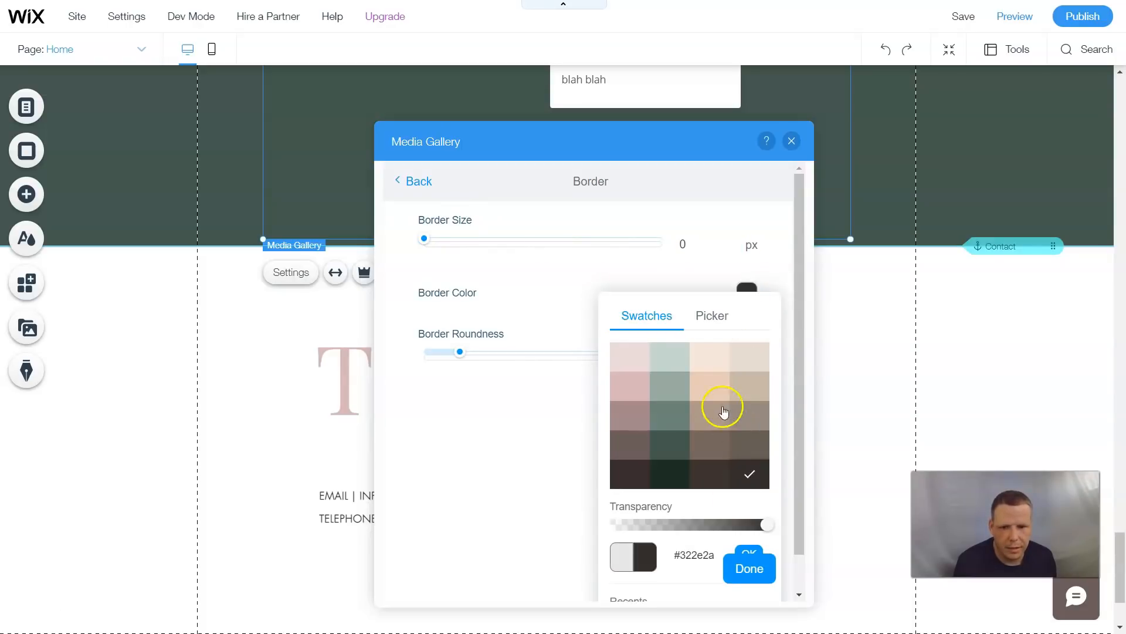
left_click(436, 237)
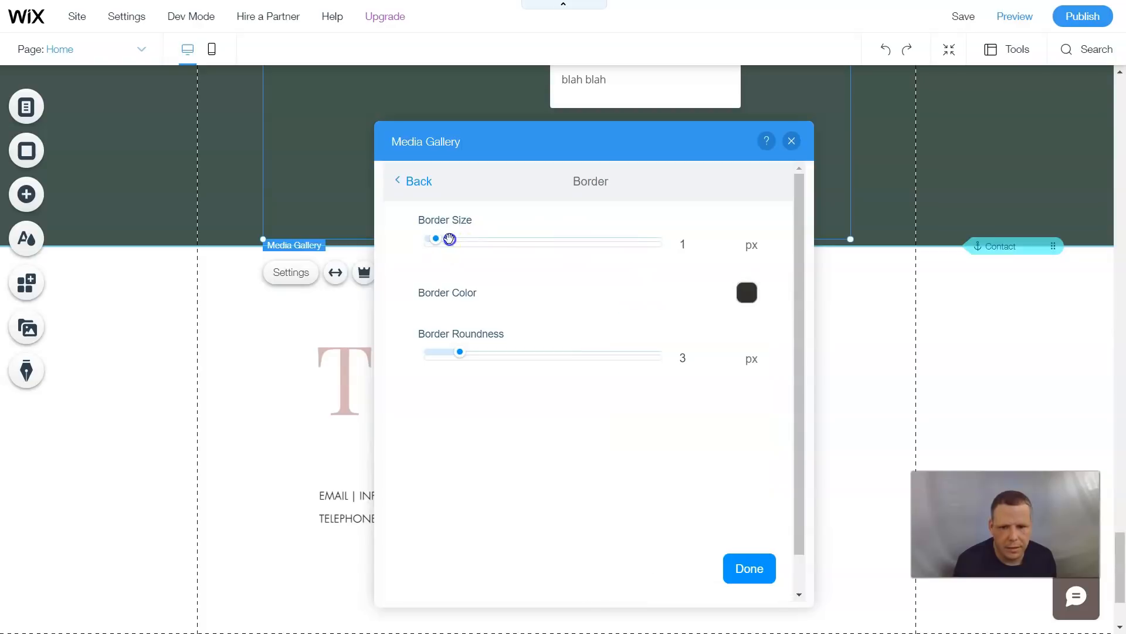
left_click_drag(456, 241, 460, 239)
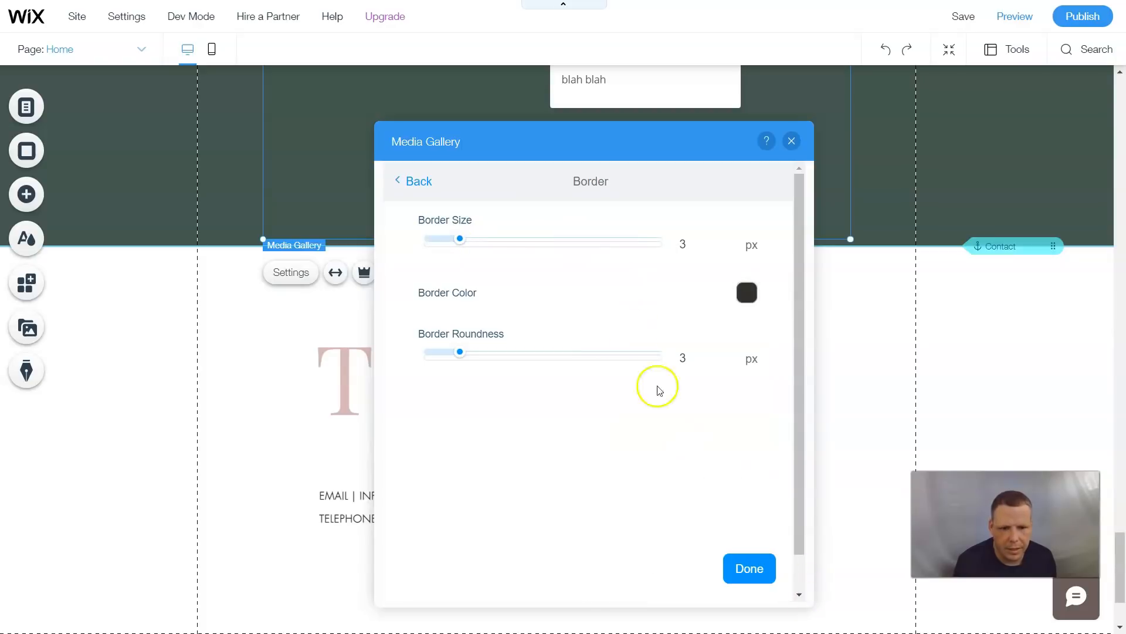
left_click(404, 181)
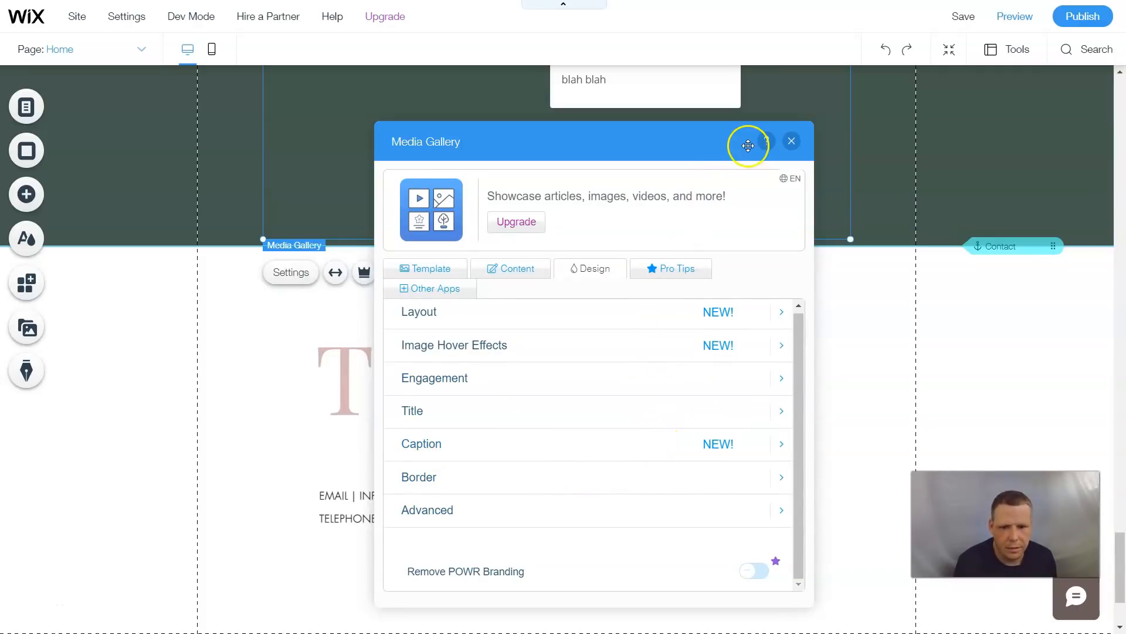
left_click(790, 142)
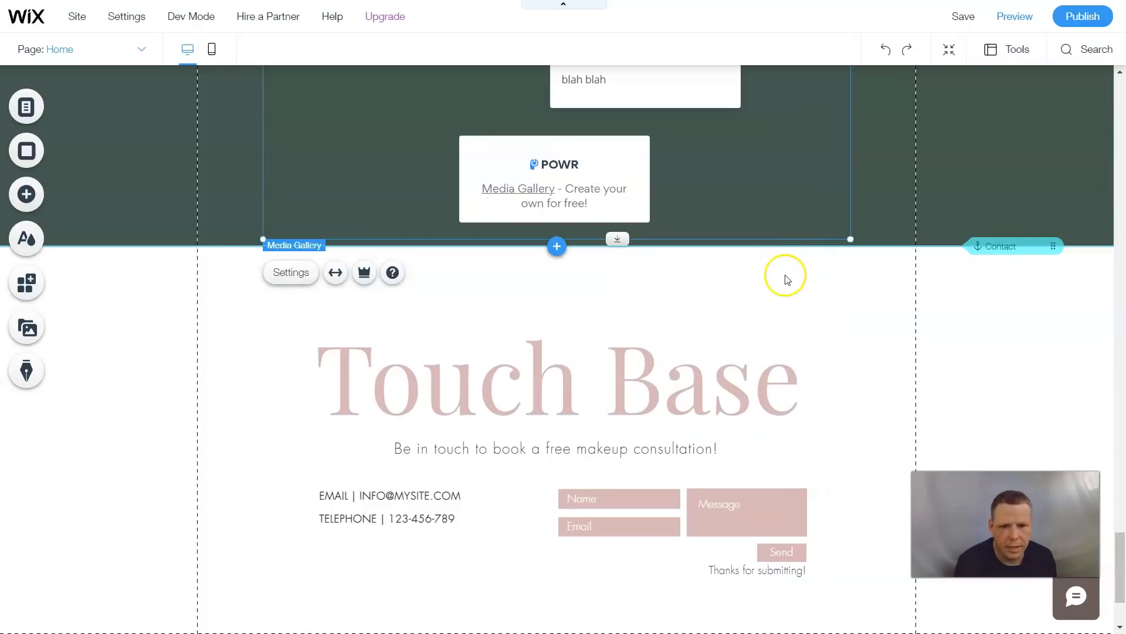
- Review the restyled media gallery on the page
scroll(787, 279, "up", 9)
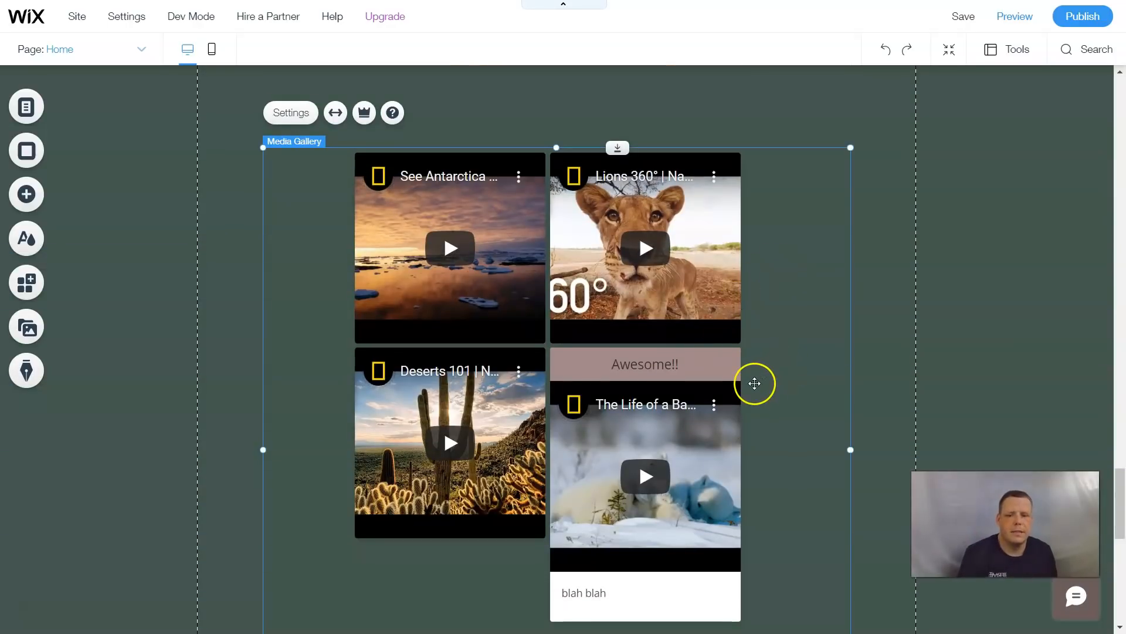
scroll(756, 384, "down", 1)
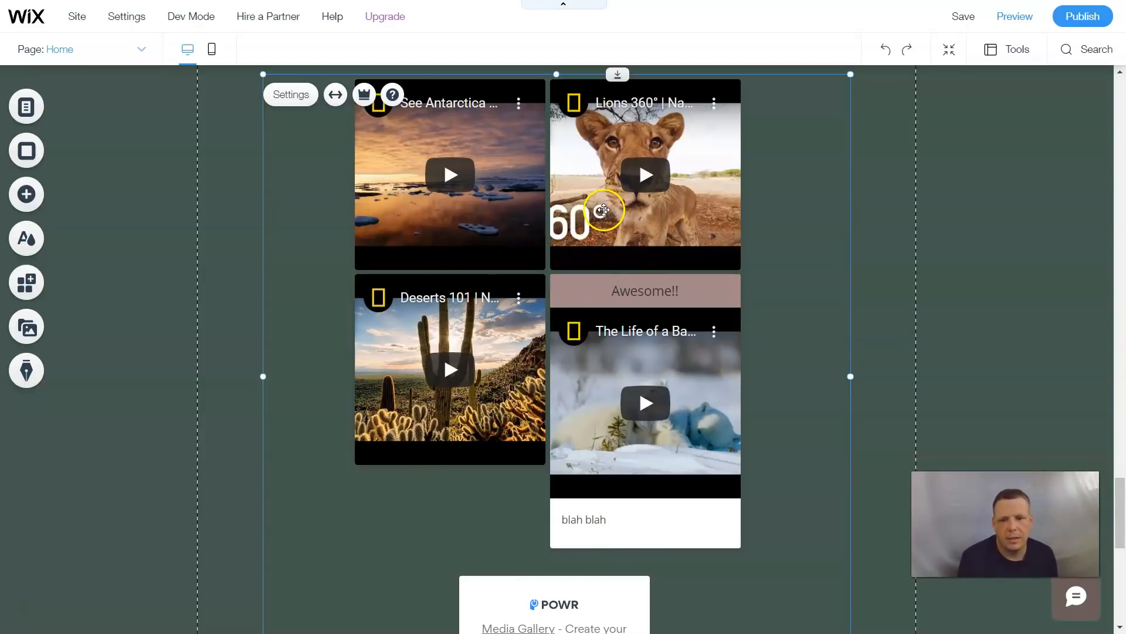
scroll(615, 204, "up", 3)
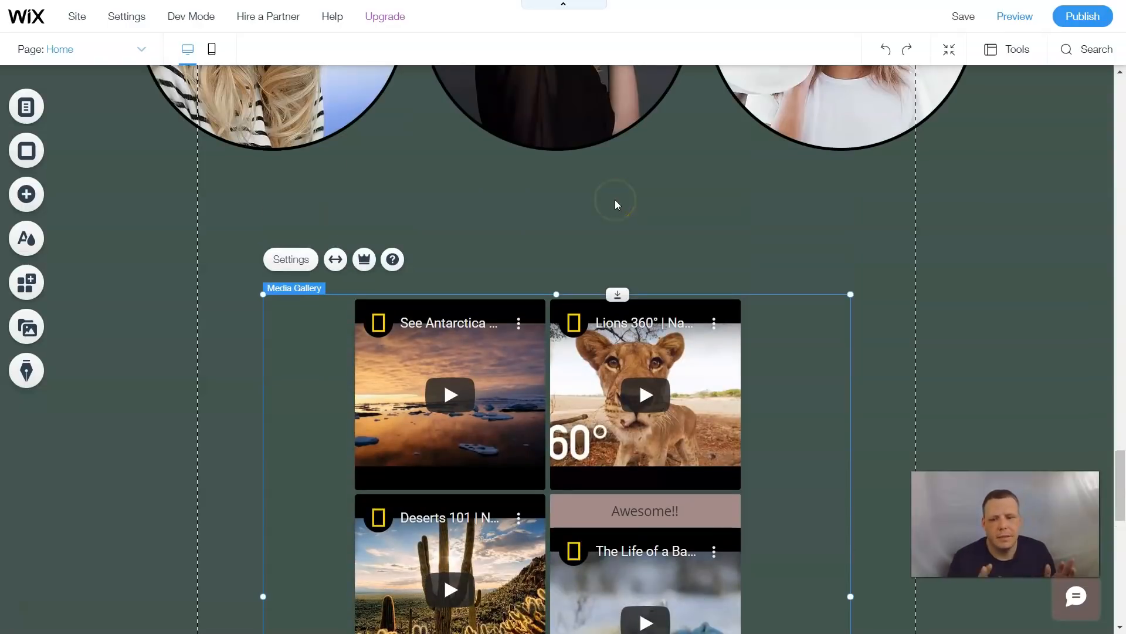